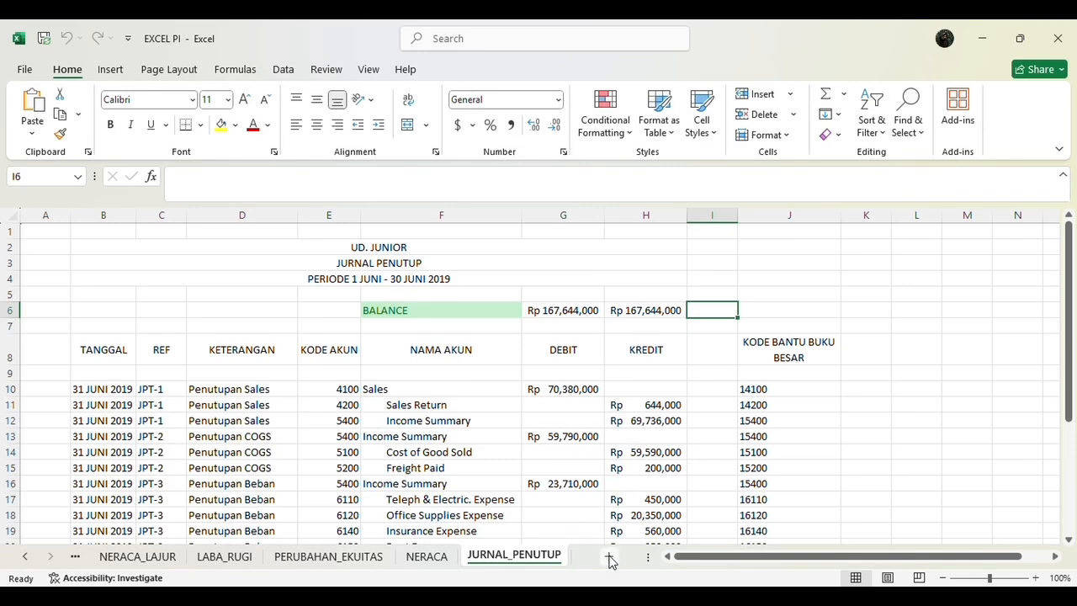
Step: Add a new worksheet after JURNAL_PENUTUP and enter the heading UD. JUNIOR in merged, centered cells B2:E2
click(610, 560)
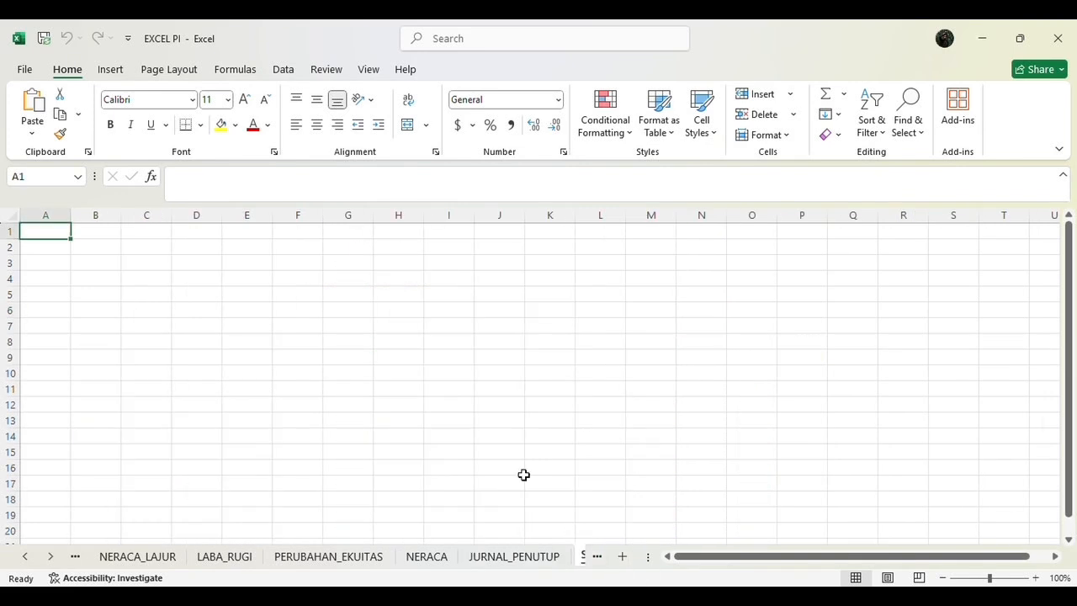
click(99, 249)
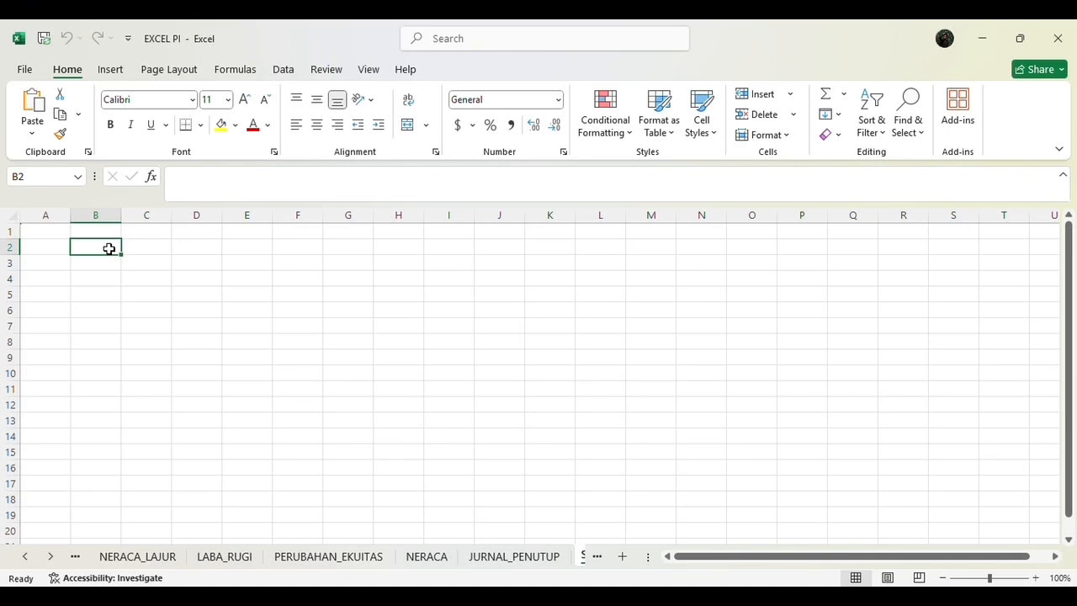
drag(113, 247, 249, 244)
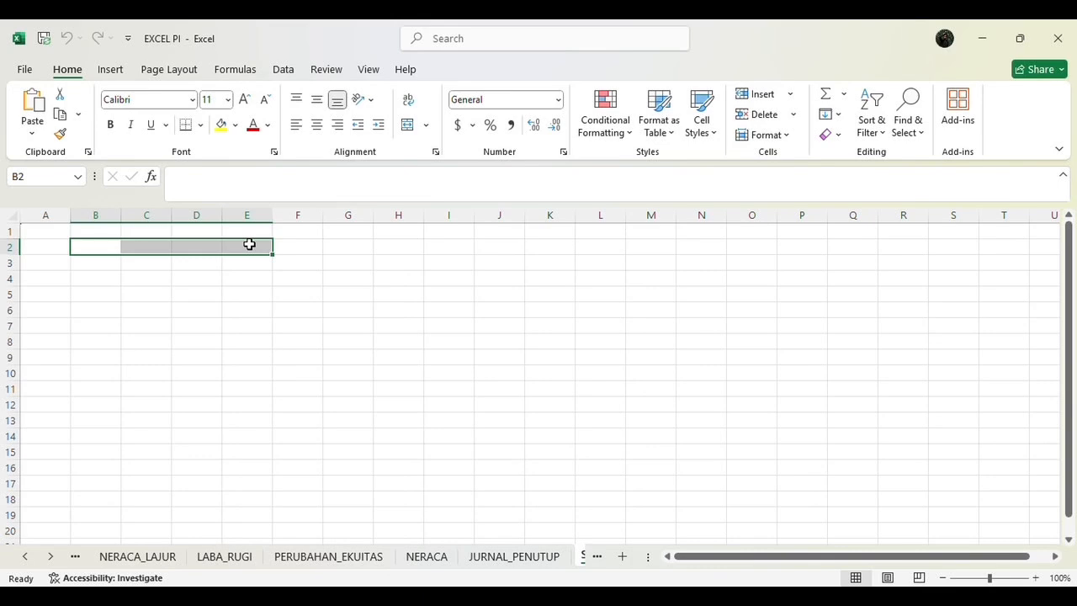
click(407, 126)
click(413, 183)
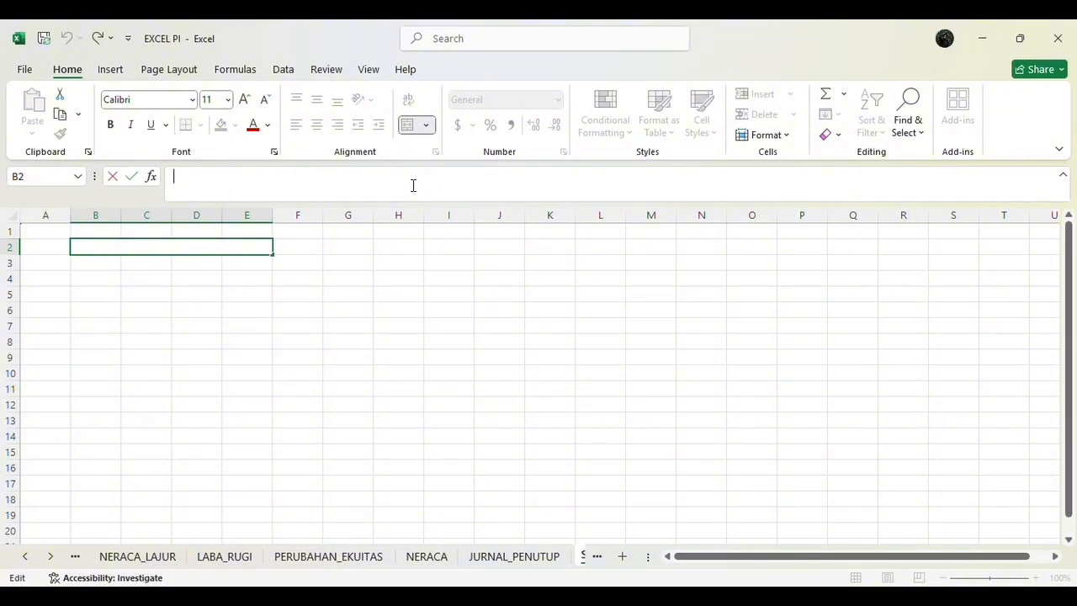
text(UD. JUNIOR)
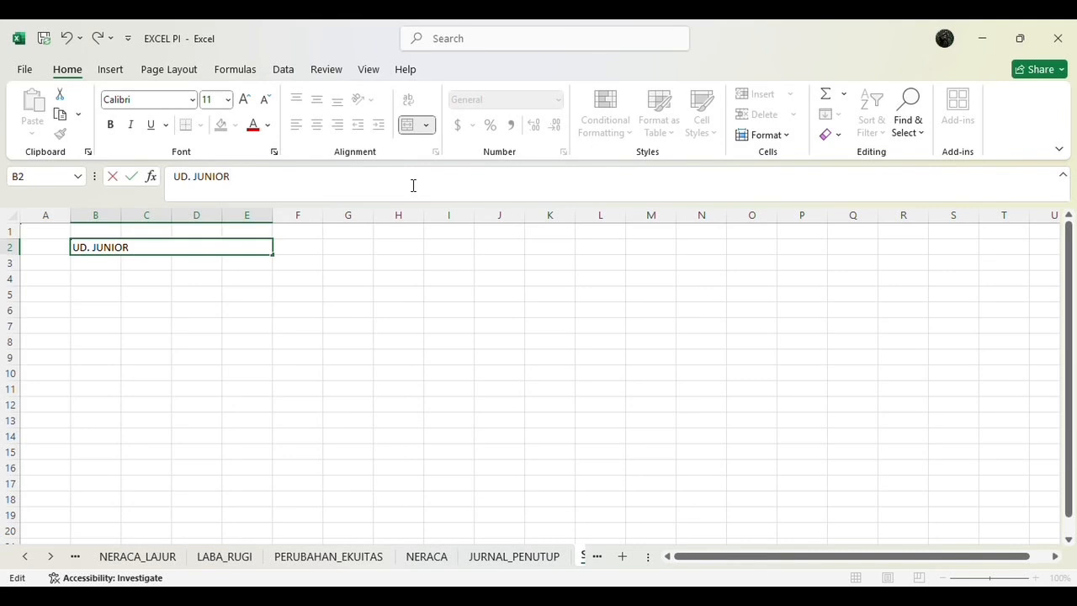
key(Return)
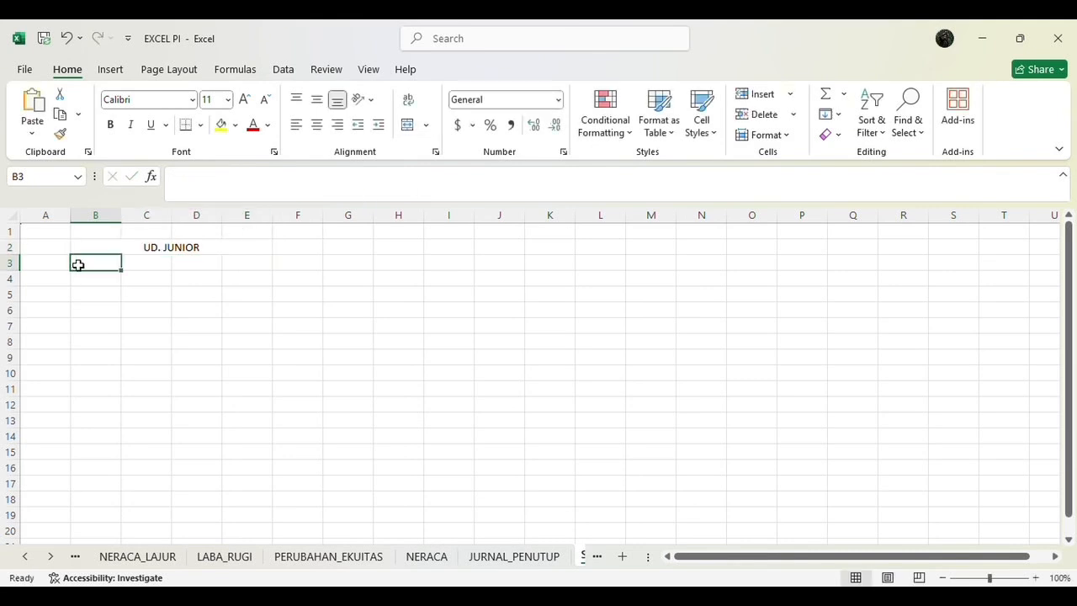
Step: Merge and center B3:E3 and enter the title NERACA SALDO SETELAH PENUTUPAN
drag(79, 264, 229, 255)
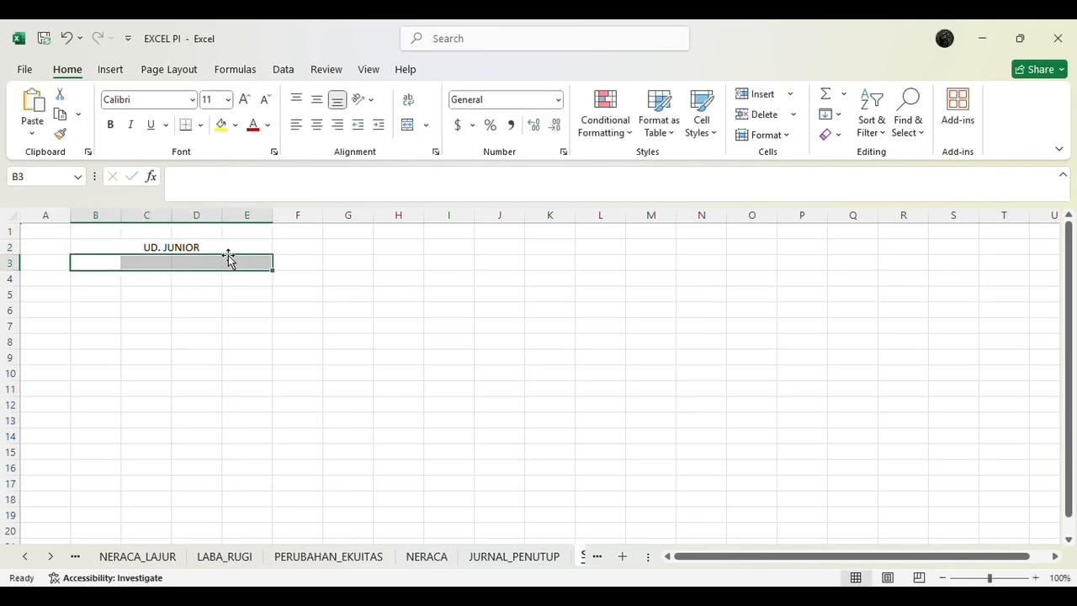
click(407, 125)
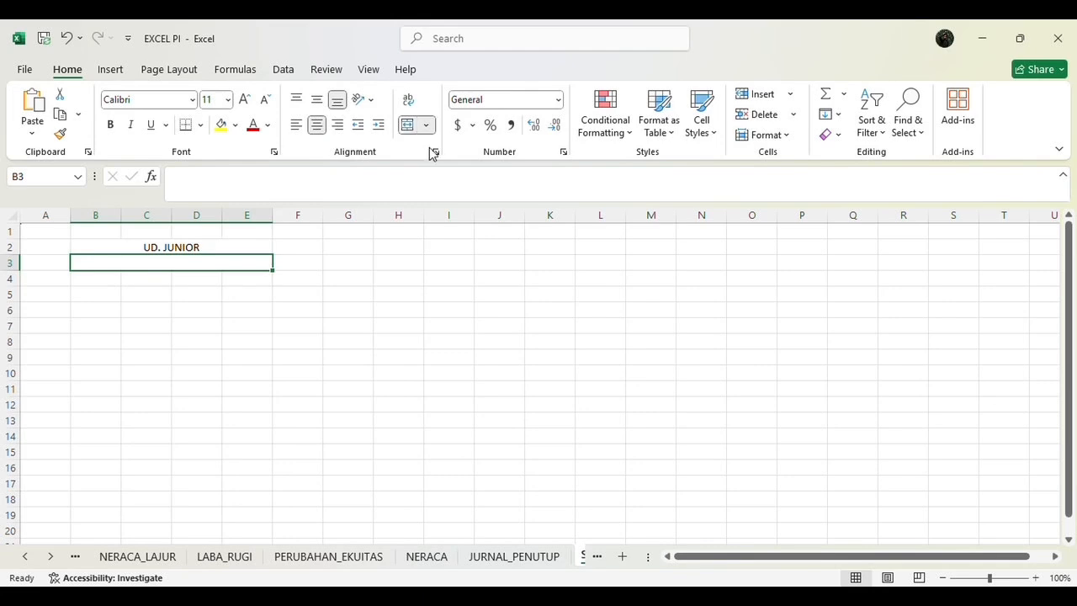
text(NERACA SALDO SETELAH PENUTUPAN)
key(Return)
Step: Merge and center B4:E4 and enter the period line PERIODE 1 JUNI - 30 JUNI 2019
drag(87, 276, 233, 275)
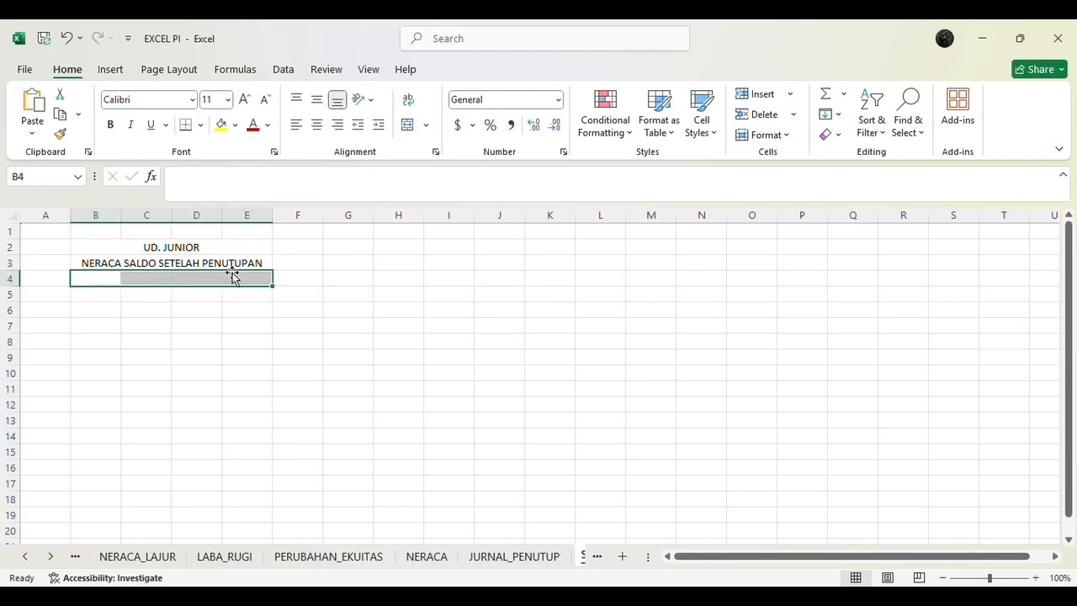
click(405, 126)
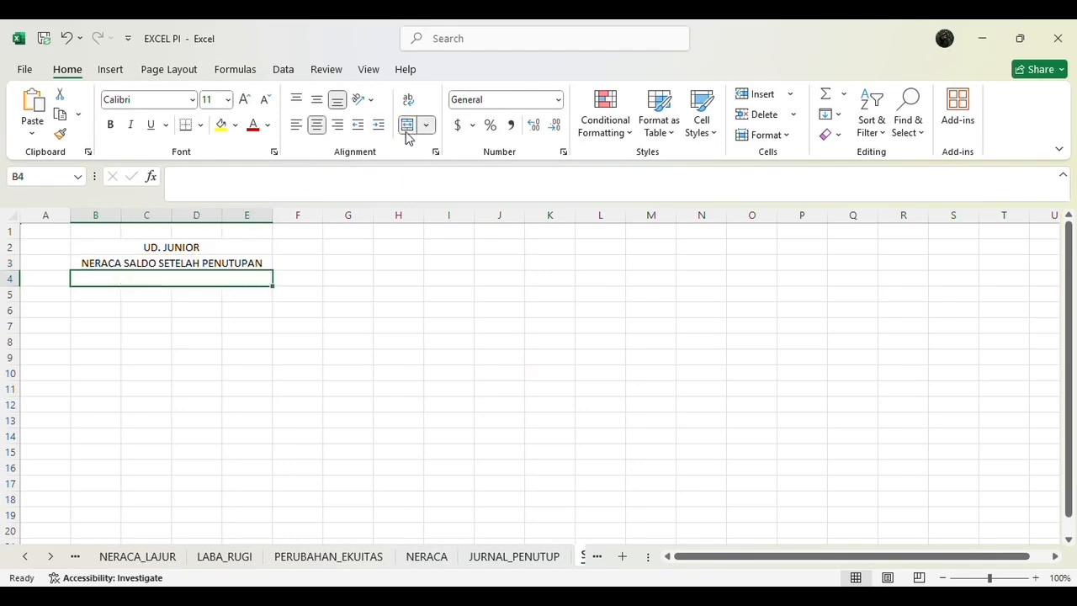
click(394, 194)
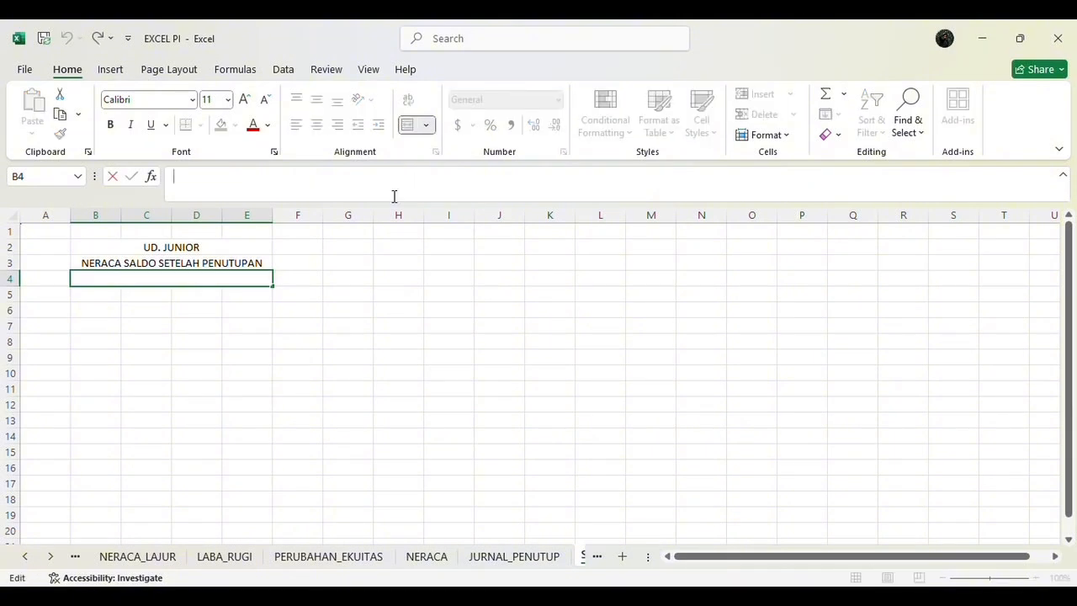
text(PERIODE 1 JUNI - 30 JUNI 2019)
key(Return)
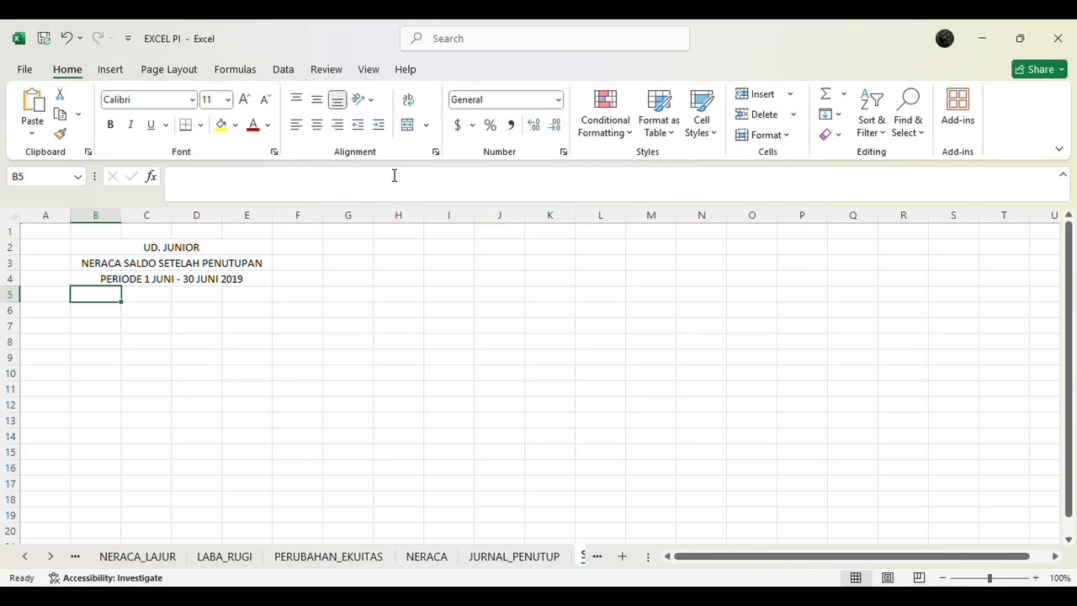
Step: Enter the column header KODE AKUN in B6 and autofit the width of column B
click(95, 313)
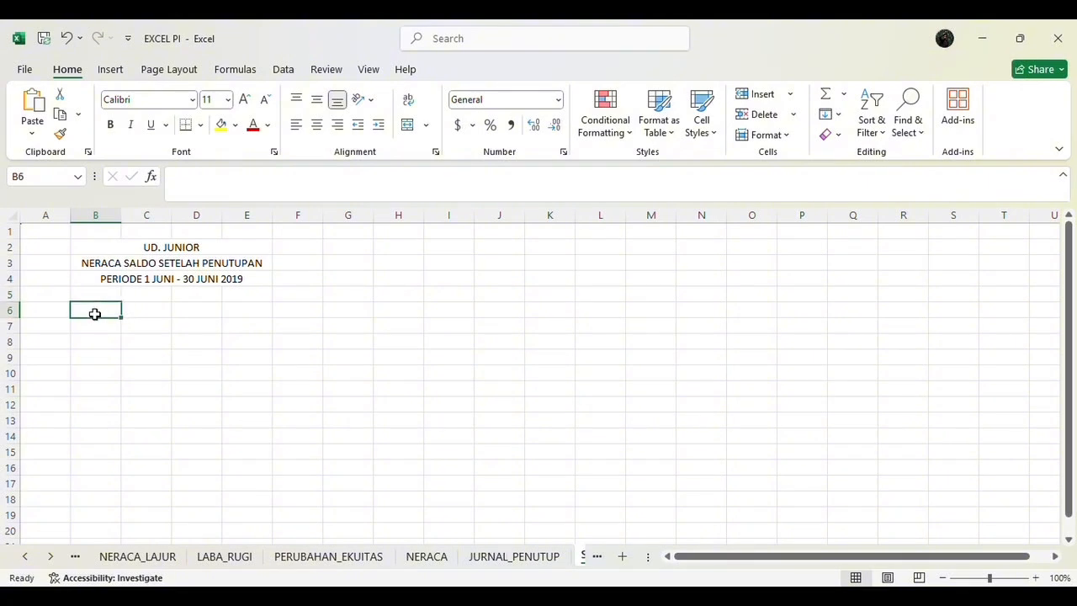
text(K)
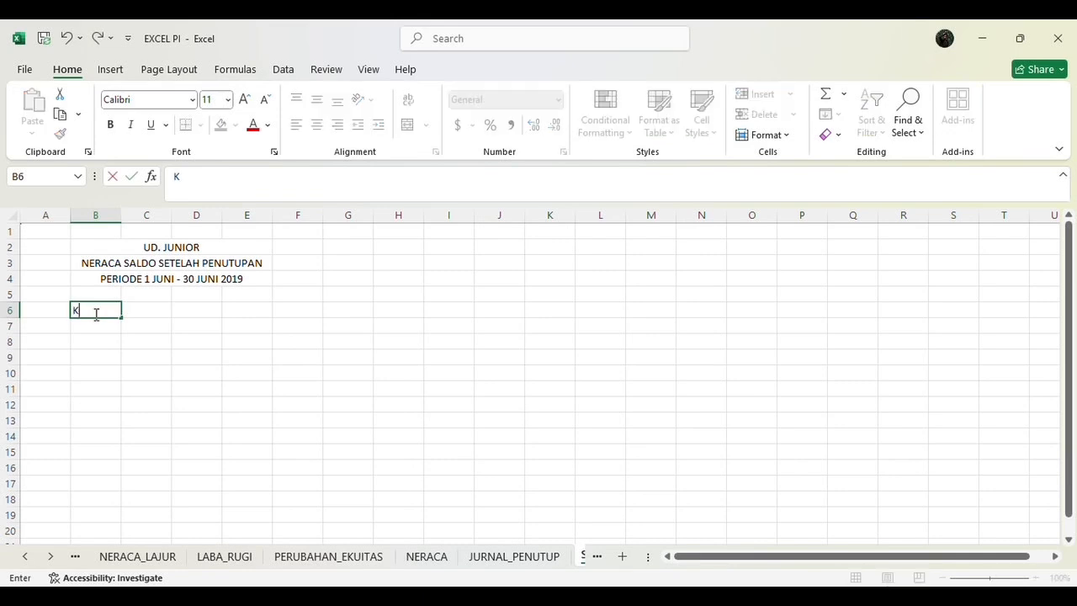
text(ODE AKUN)
key(Return)
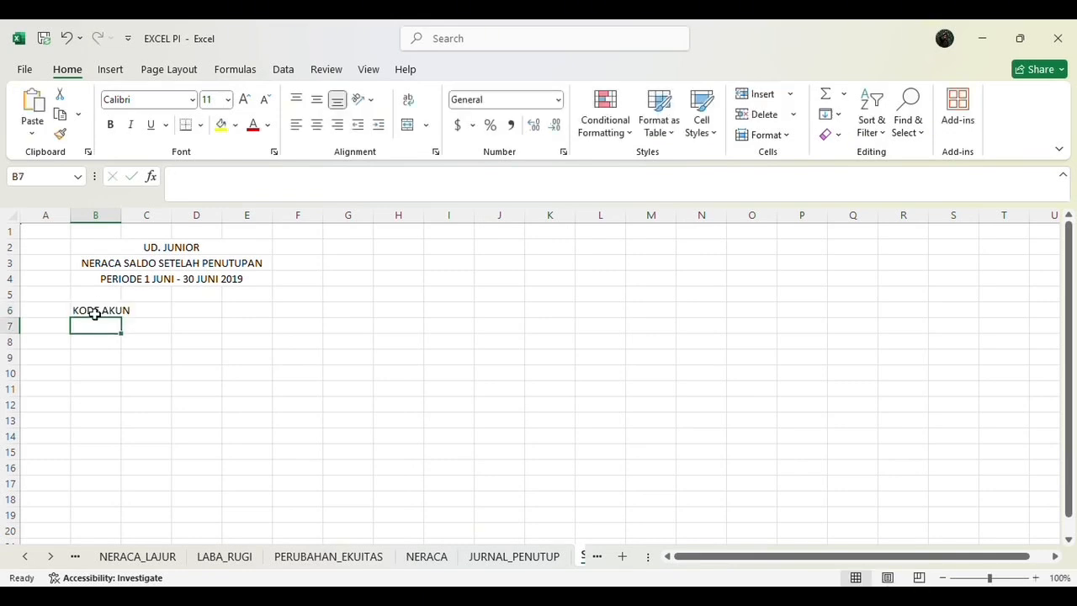
double_click(120, 215)
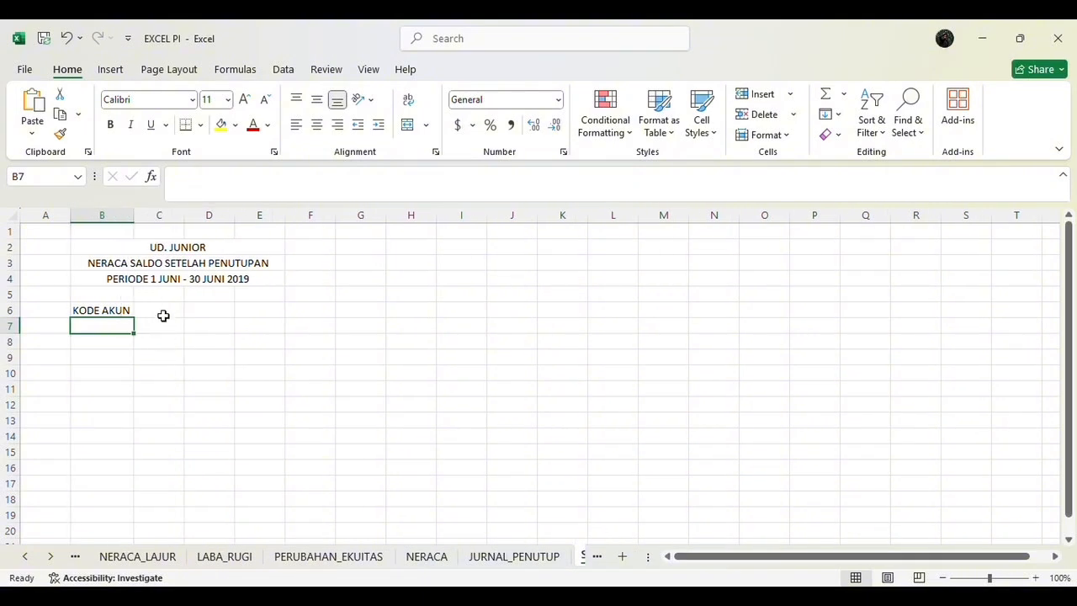
Step: Enter the column header NAMA AKUN in C6 and autofit the width of column C
click(163, 310)
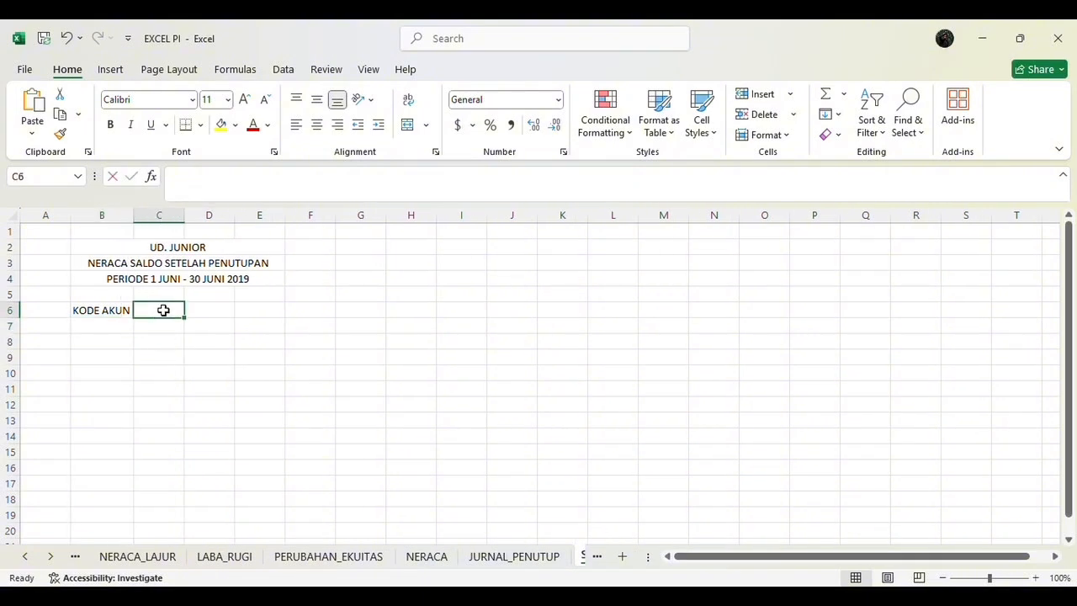
text(NAM)
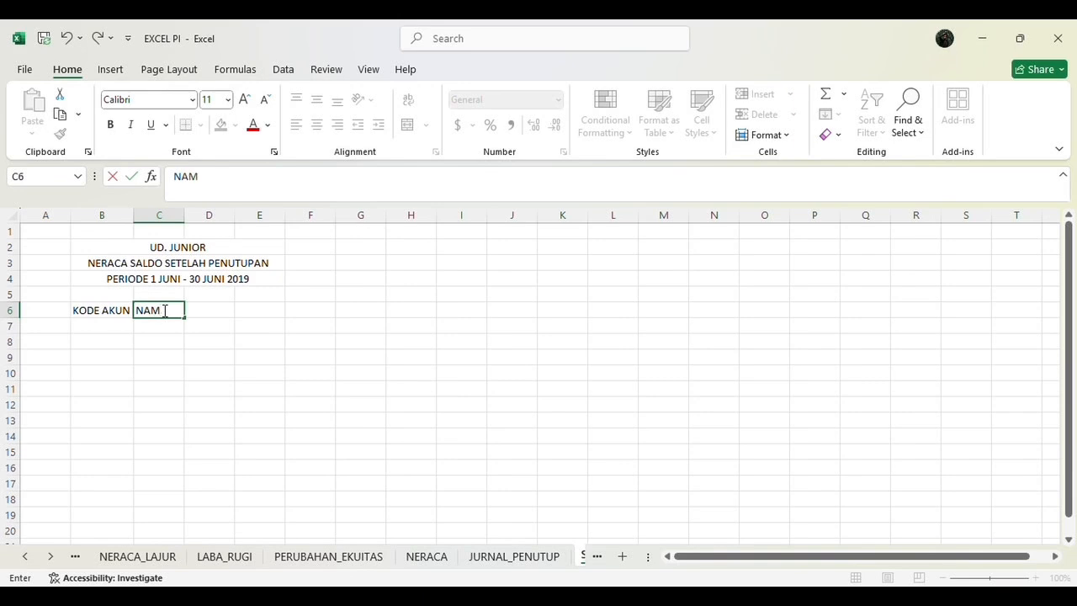
text(A AKUN)
key(Return)
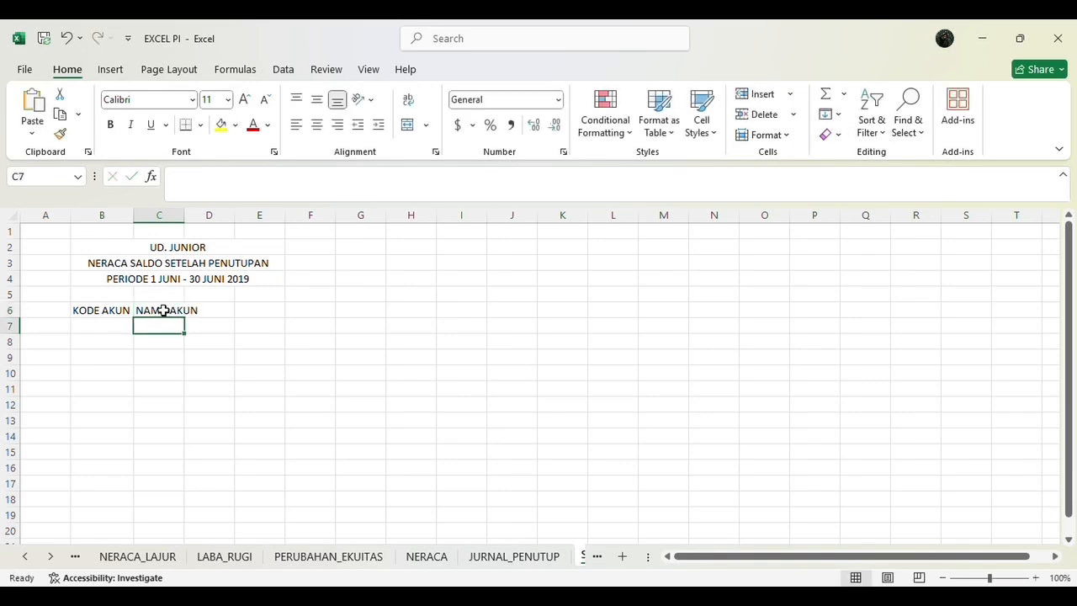
double_click(185, 212)
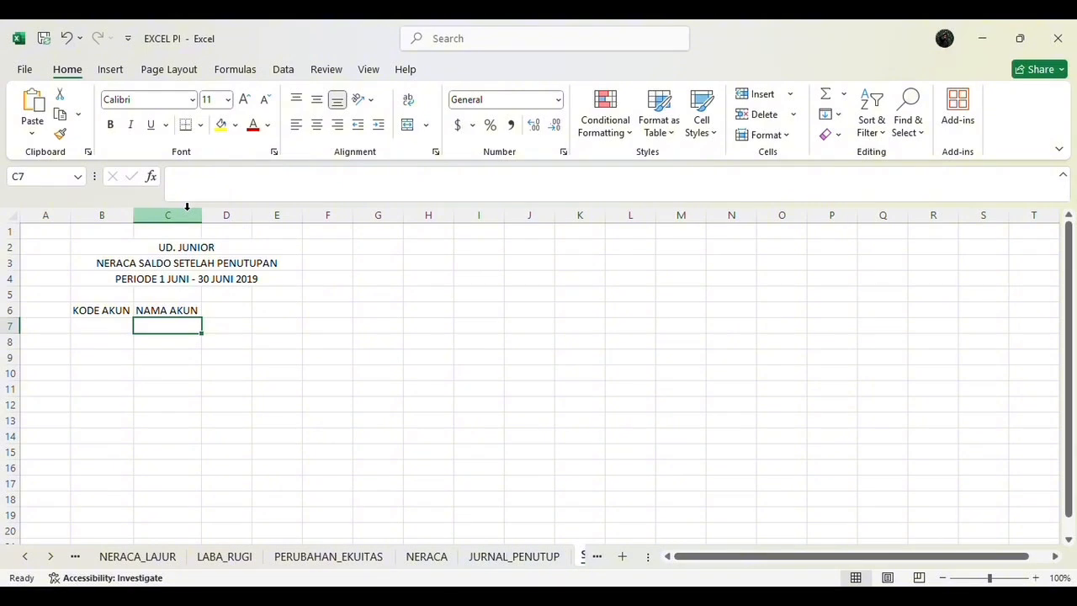
Step: Enter the column headers DEBIT in D6 and KREDIT in E6
click(215, 310)
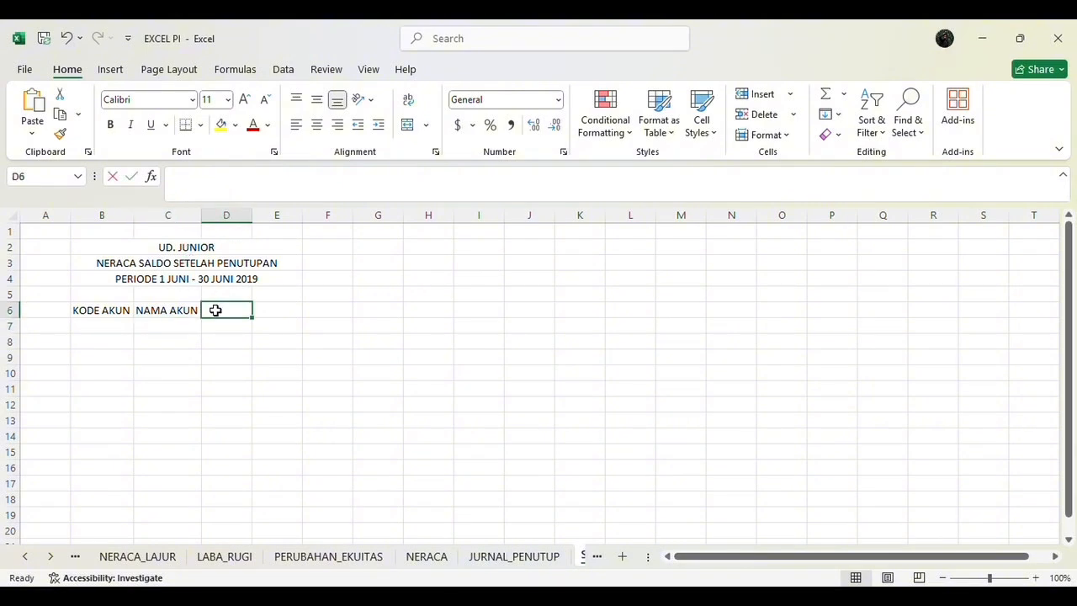
text(DEBIT)
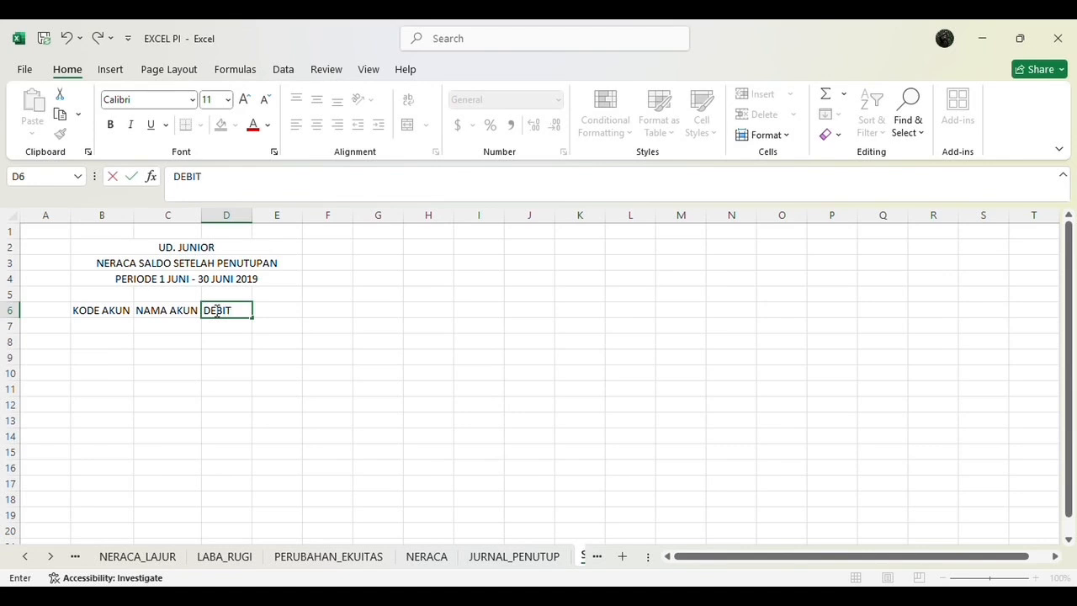
key(Return)
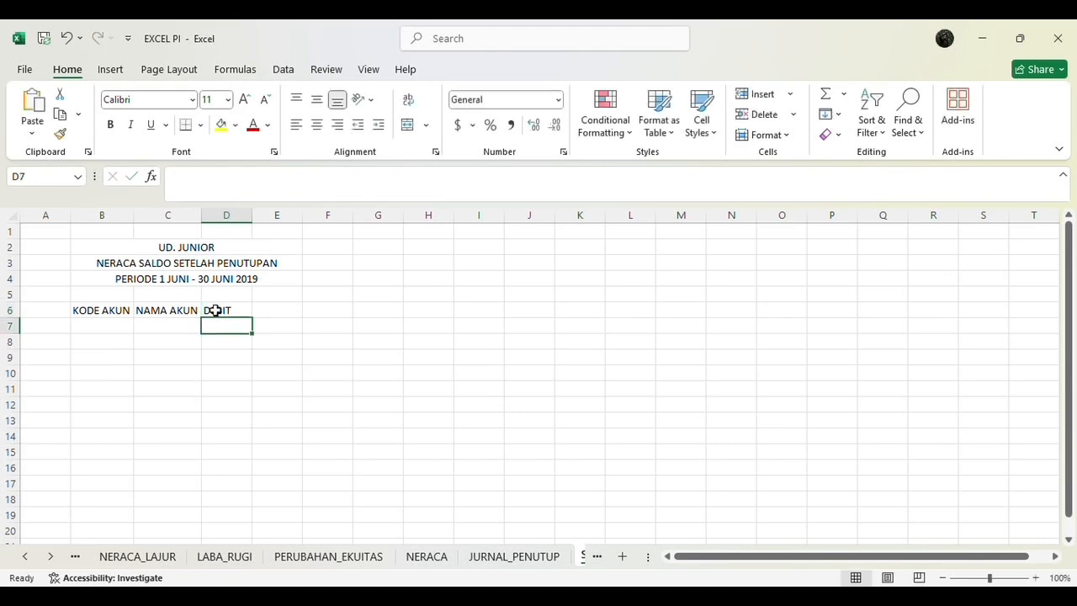
click(266, 312)
text(K)
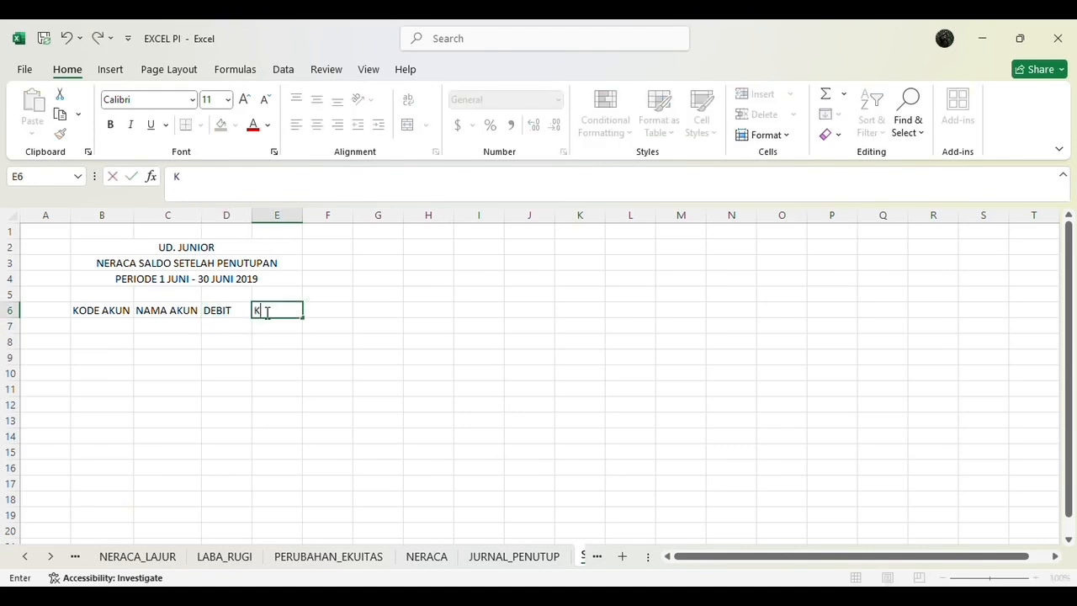
text(REDIT)
key(Return)
click(116, 335)
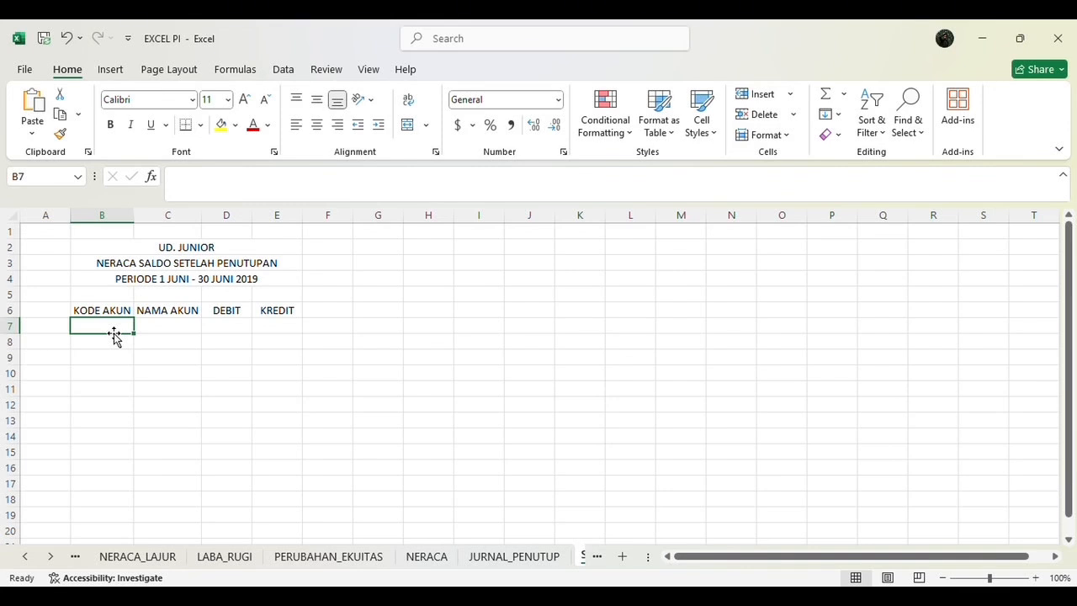
Step: Merge and center cells G5:G6 and enter the header SALDO NORMAL
click(372, 307)
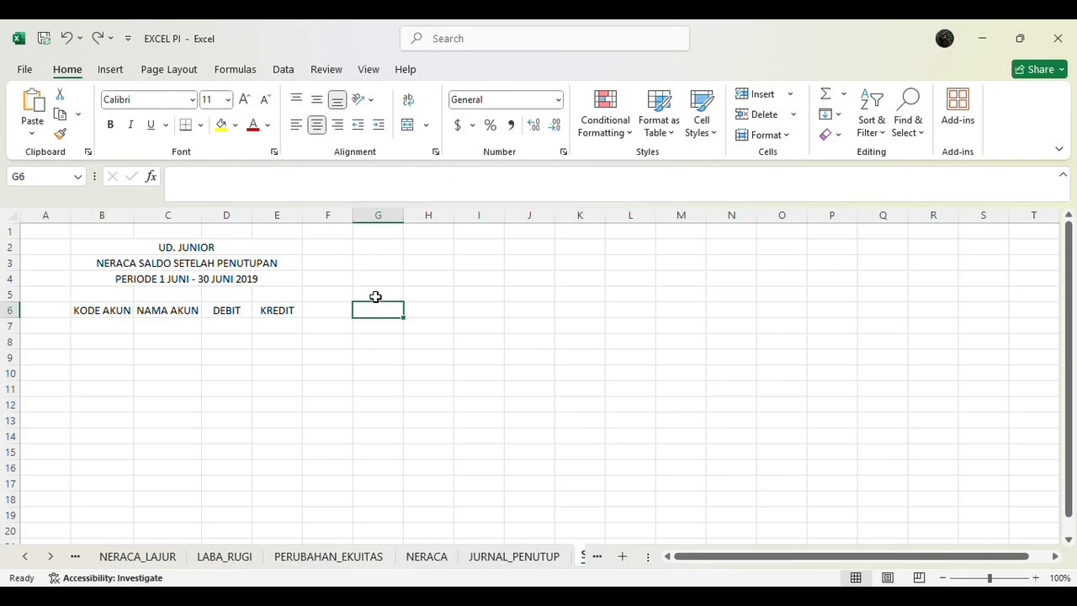
click(374, 292)
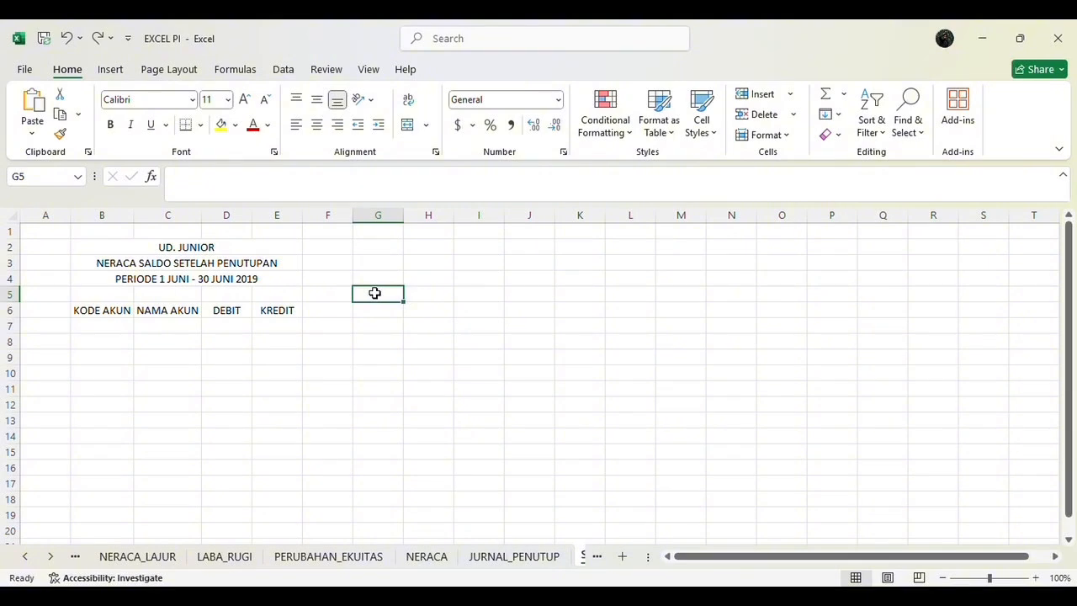
drag(374, 301, 374, 309)
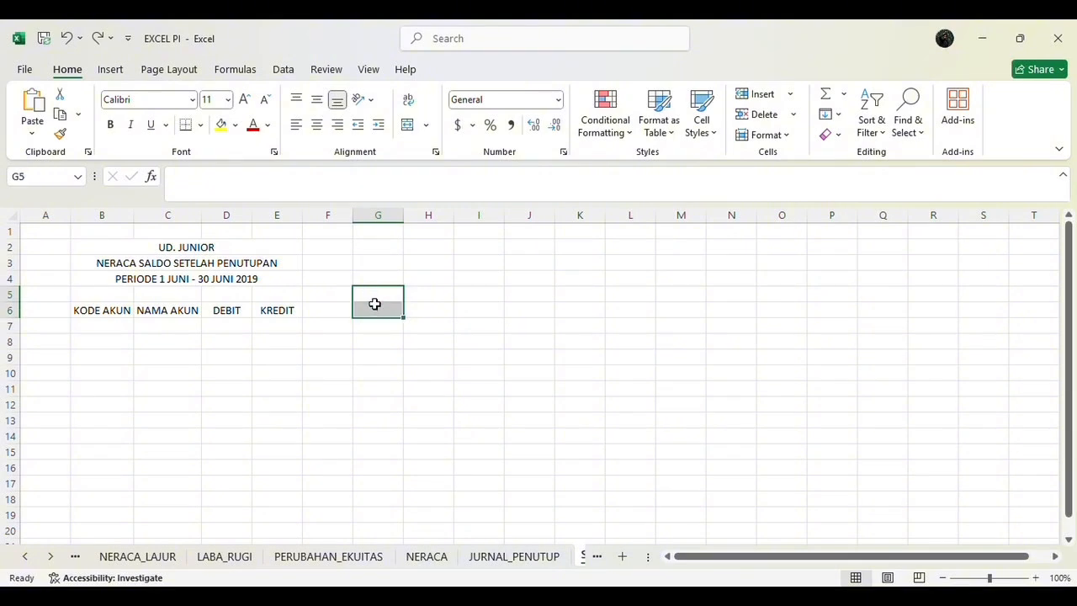
click(410, 126)
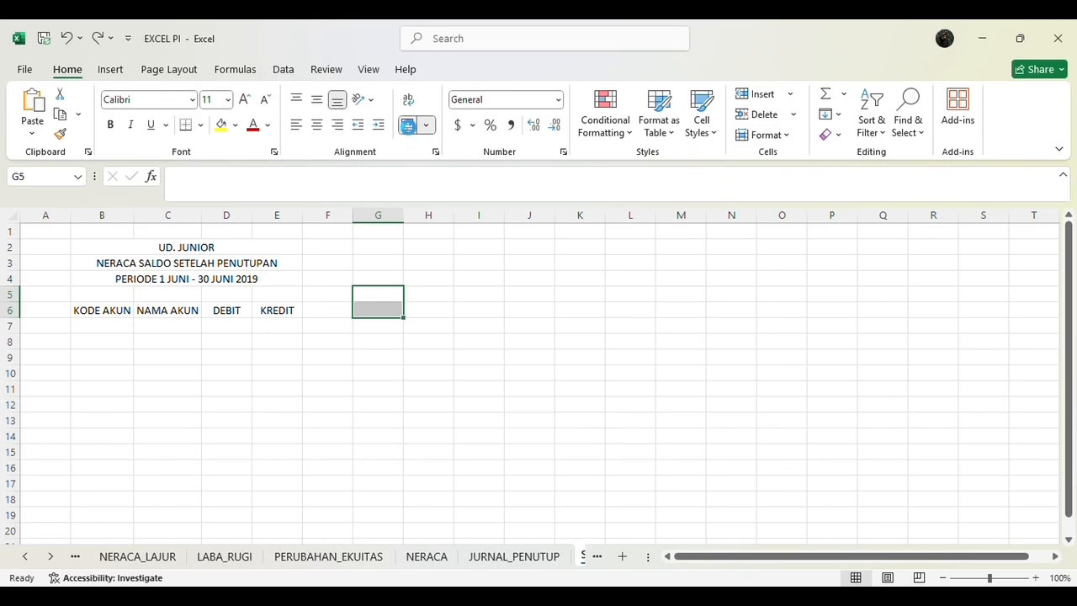
click(419, 182)
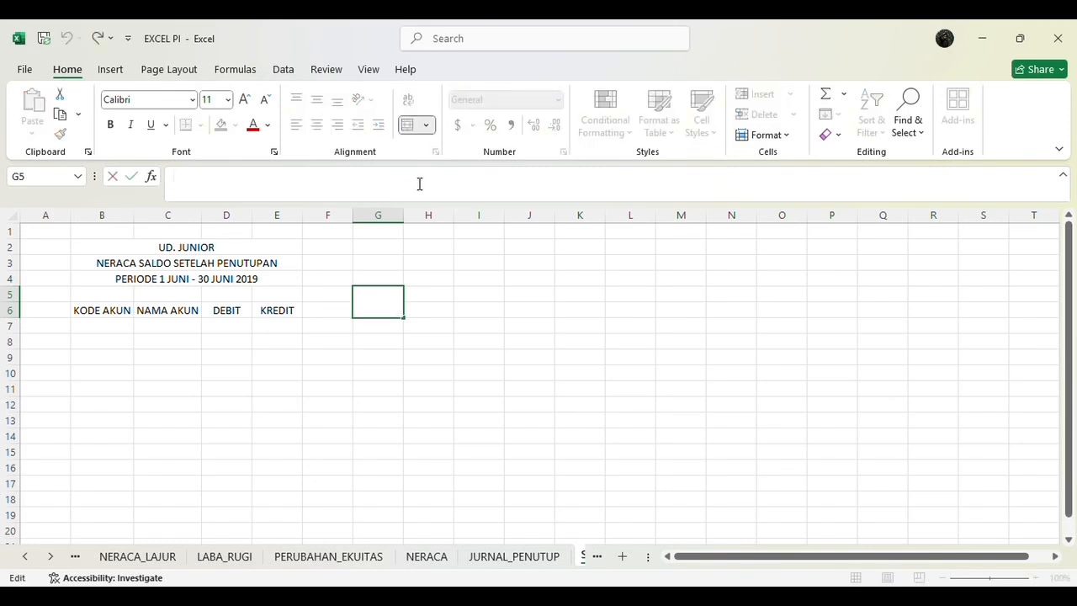
text(SALDO)
text( NO)
text(R)
key(BackSpace)
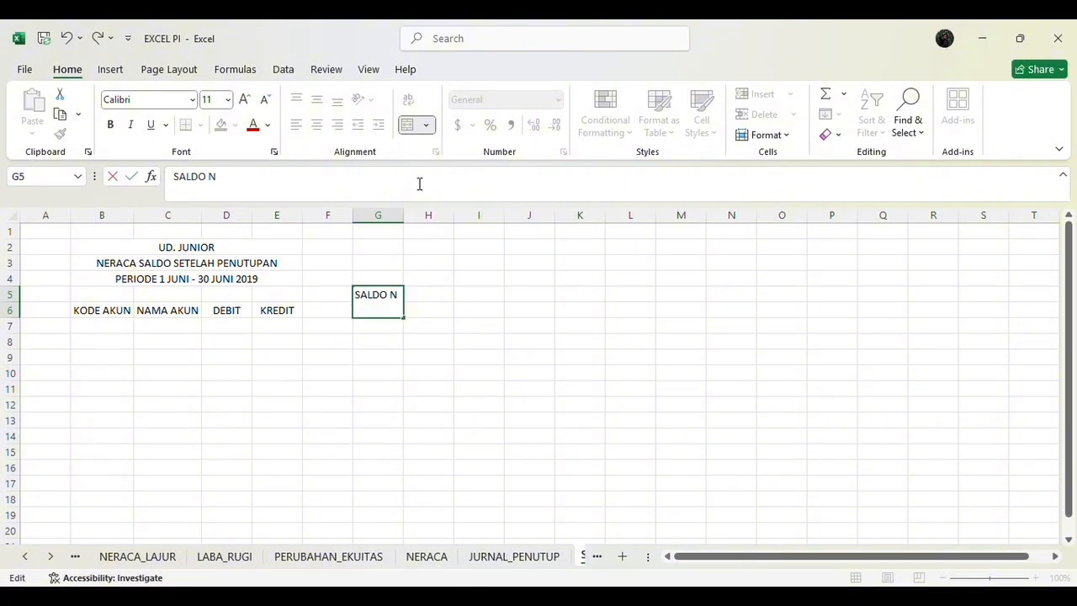
text(ORMAL)
key(Return)
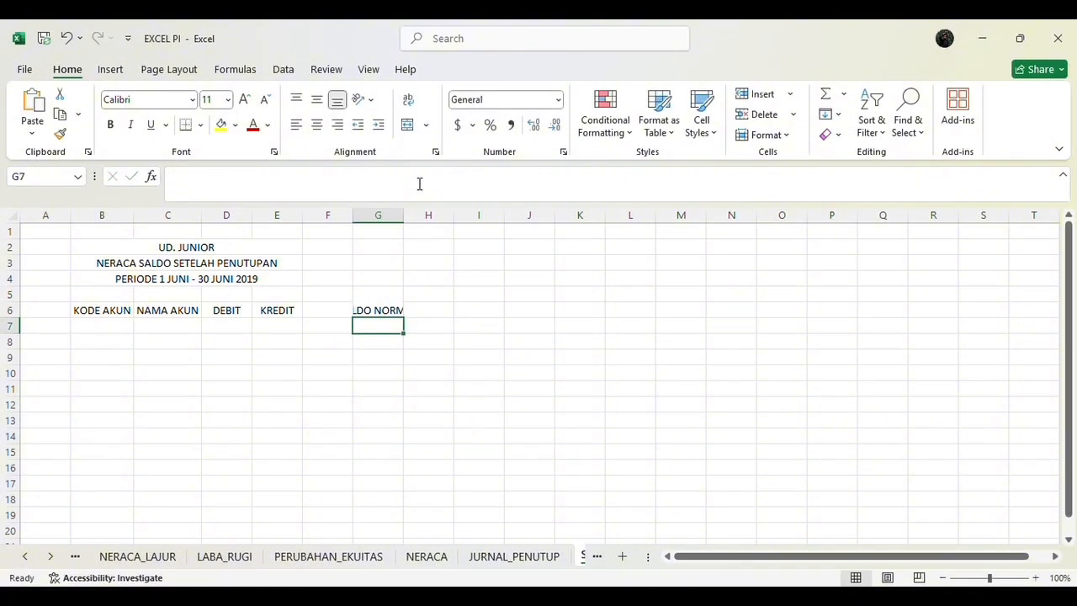
Step: Wrap the text of the SALDO NORMAL header in the merged cell G5:G6
click(384, 301)
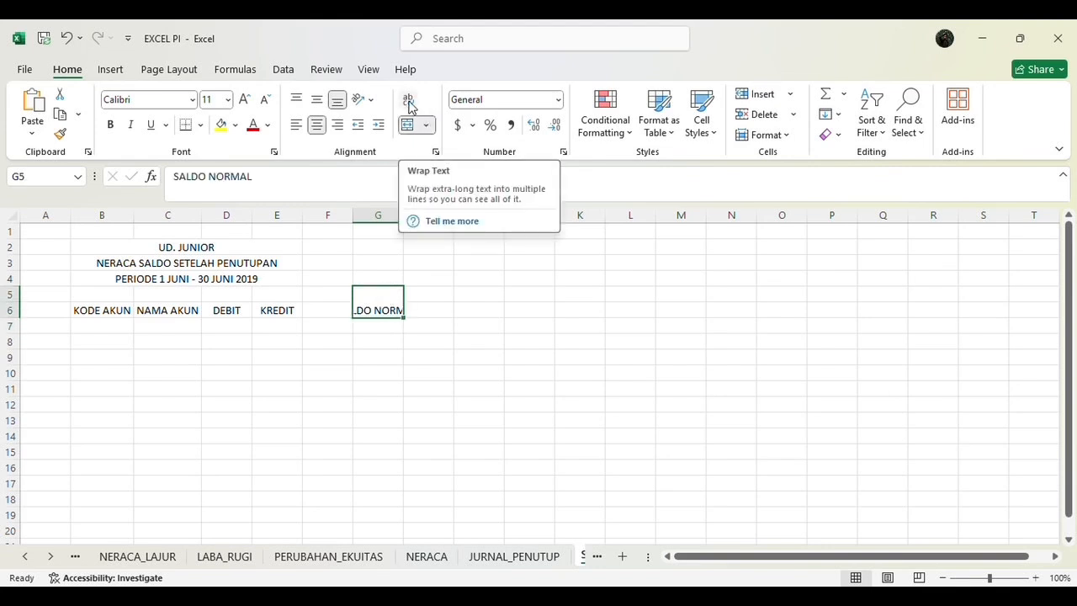
click(409, 102)
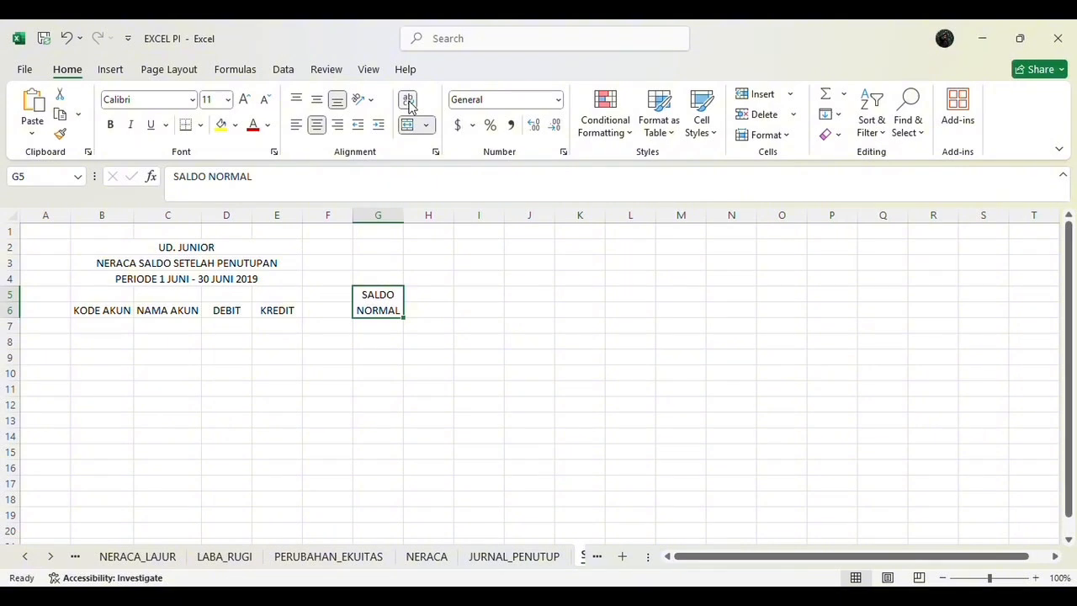
click(418, 294)
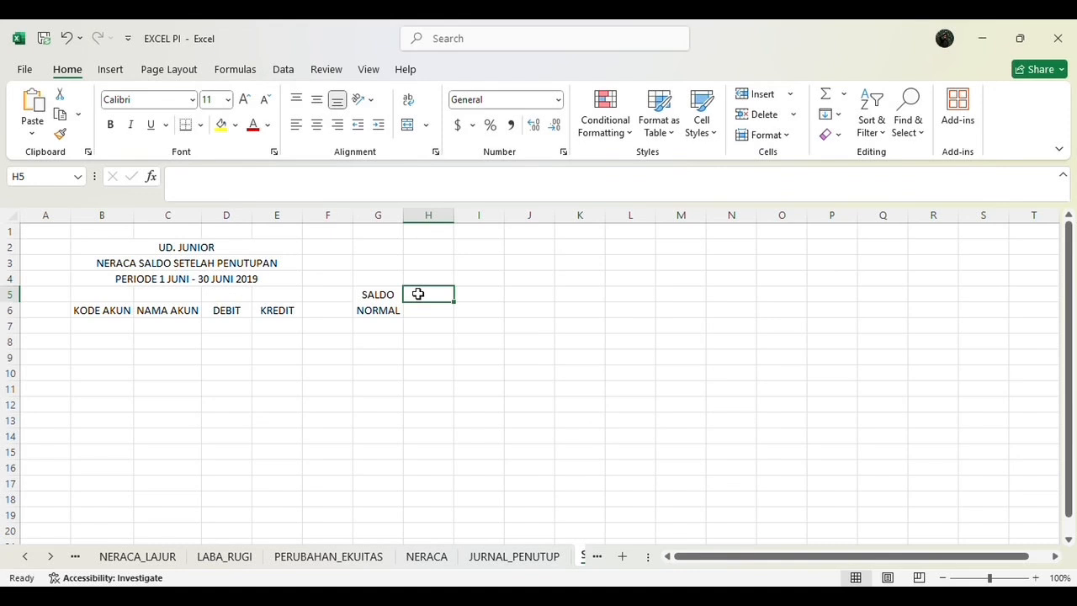
Step: Merge and center cells H5:I5 and enter the header NERACA SALDO
drag(418, 293, 467, 296)
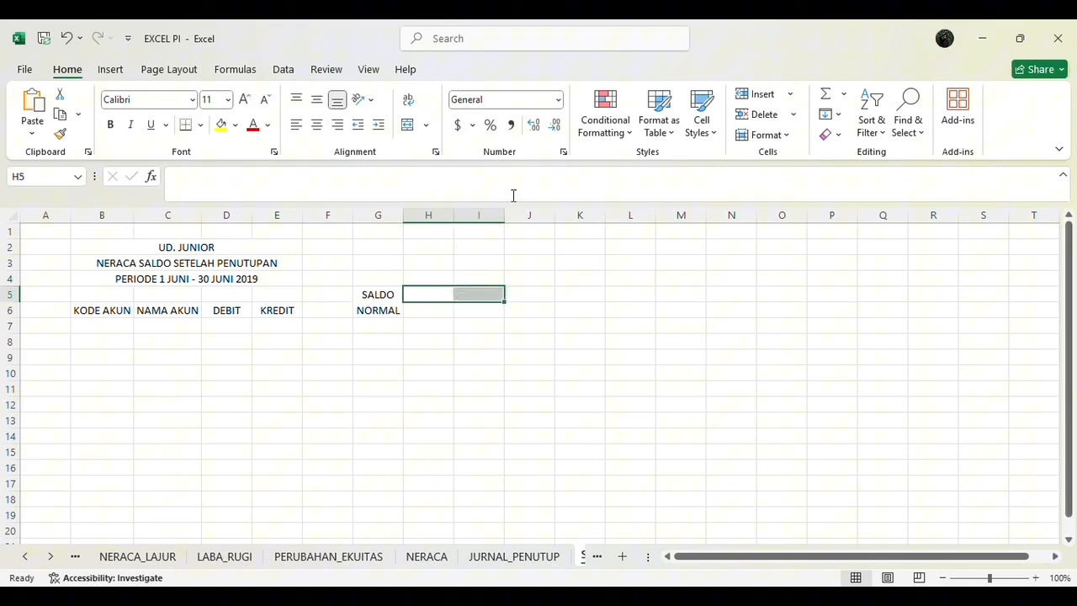
click(416, 124)
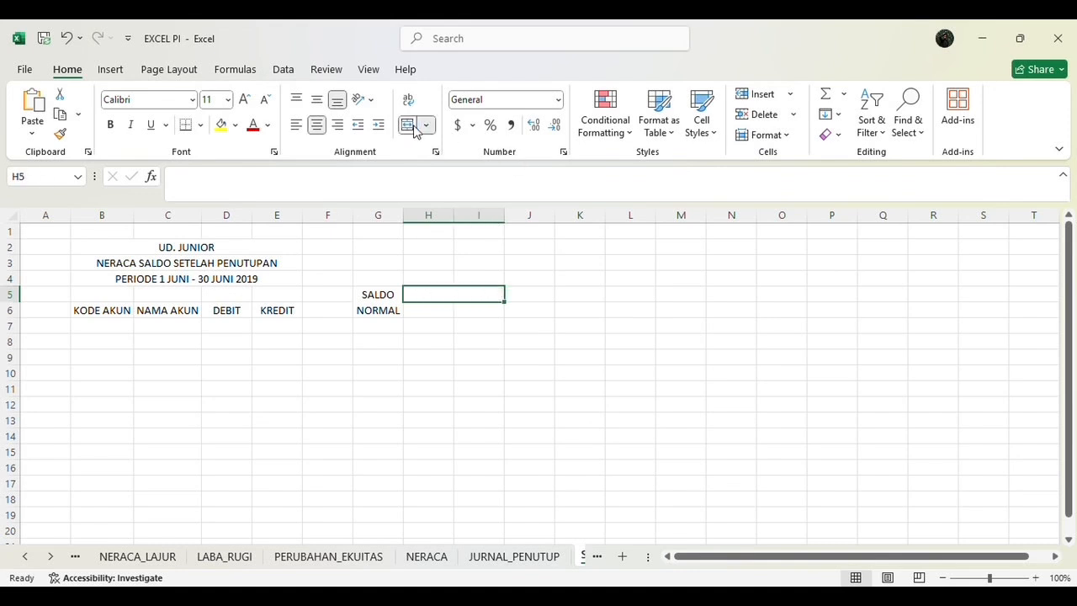
click(424, 172)
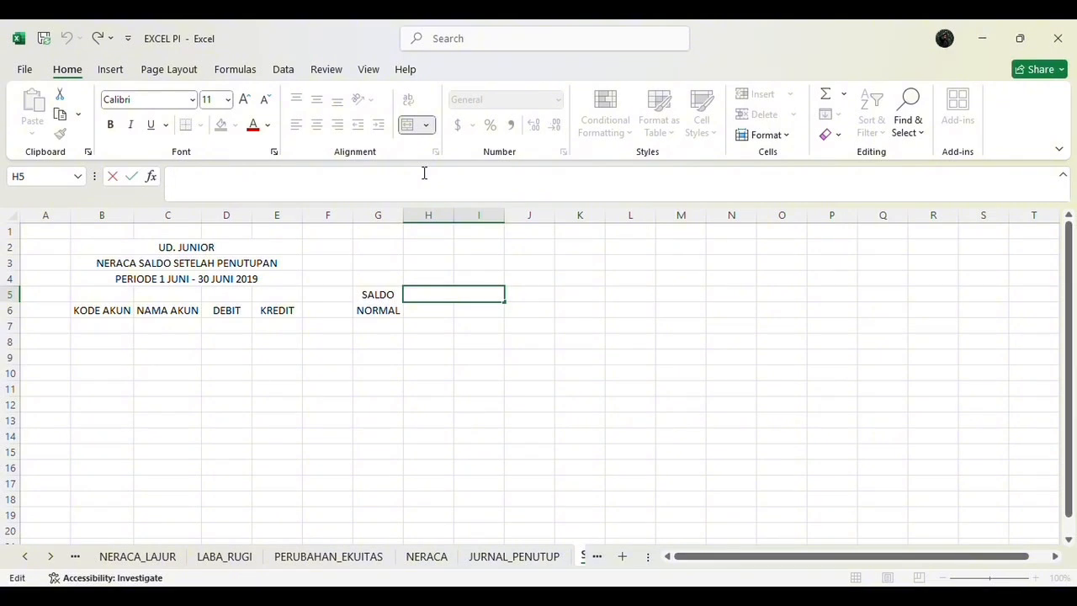
text(NERACA SA)
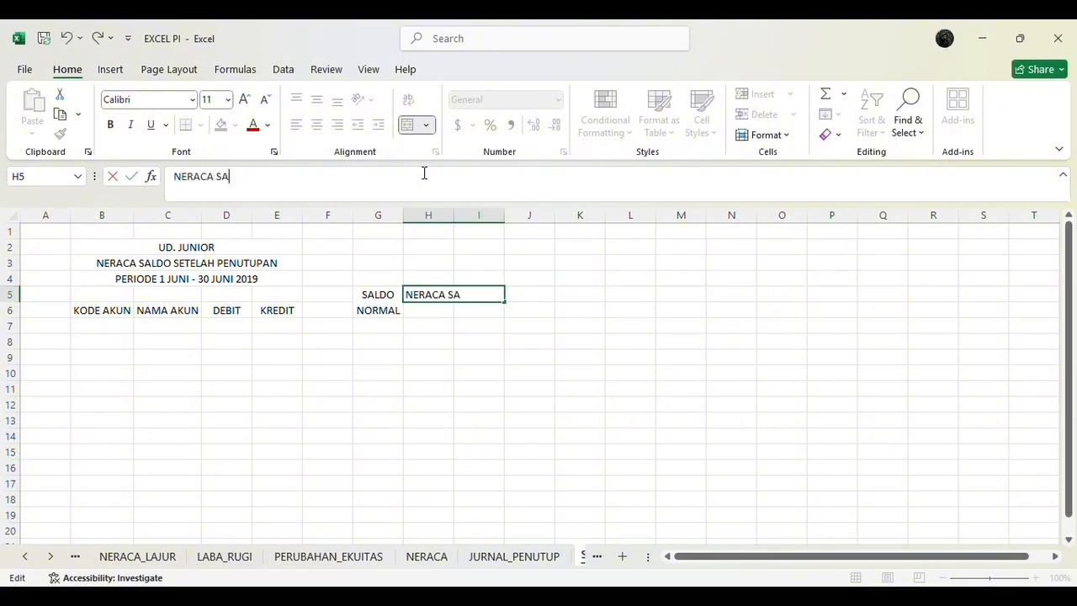
text(LDO)
key(Return)
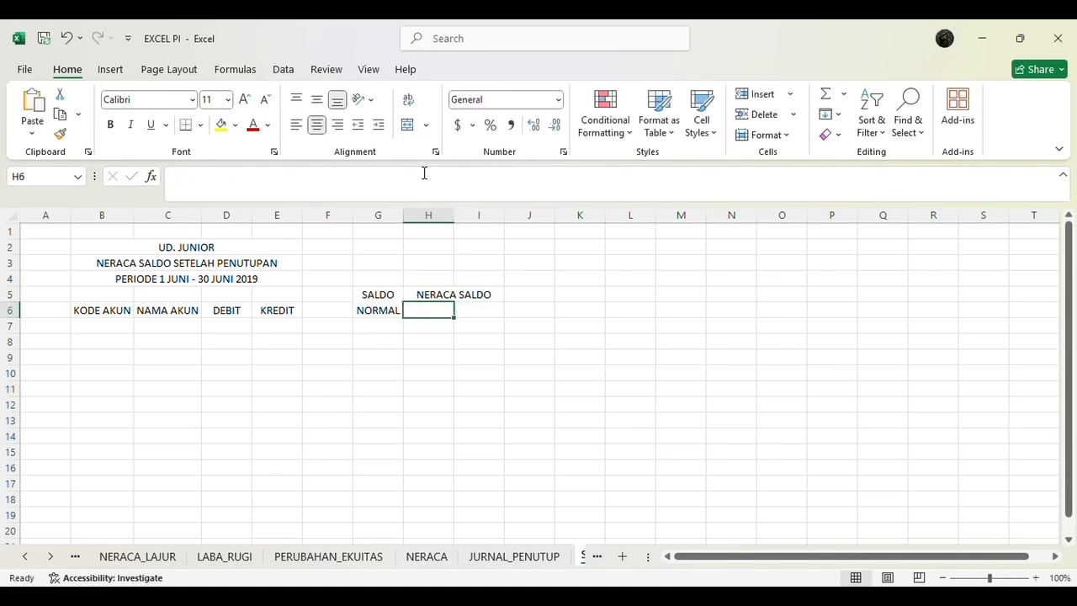
Step: Enter the subheaders D in H6 and K in I6 under NERACA SALDO
text(D)
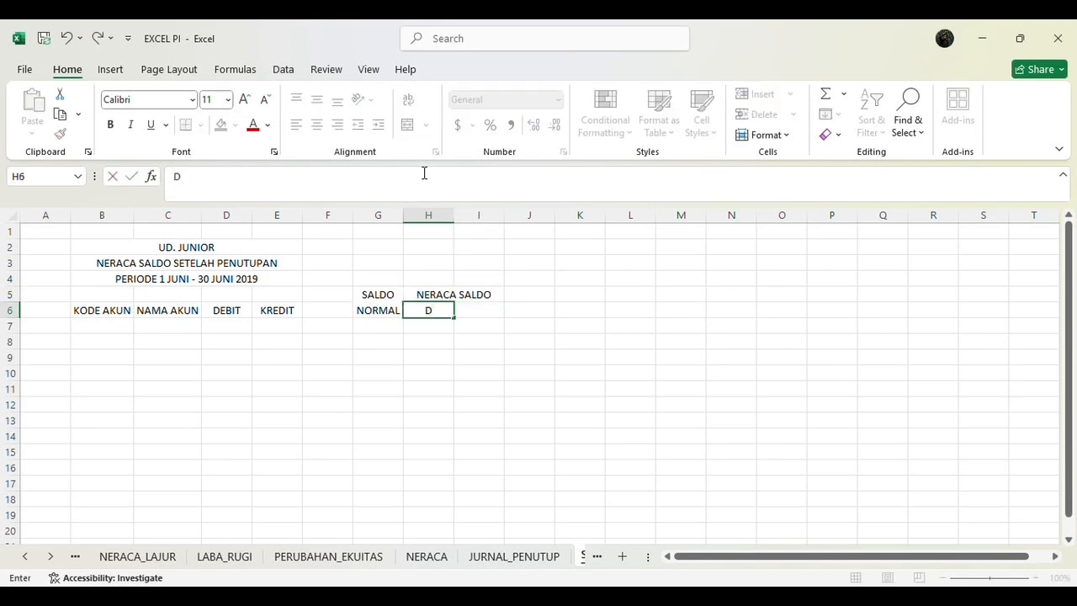
key(Tab)
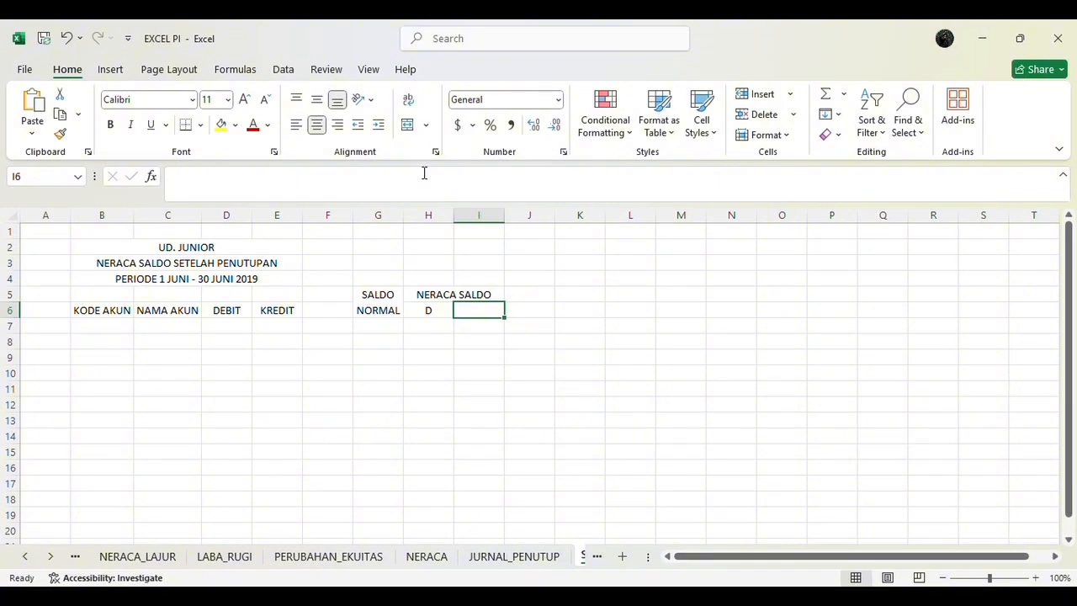
text(K)
key(Tab)
key(Up)
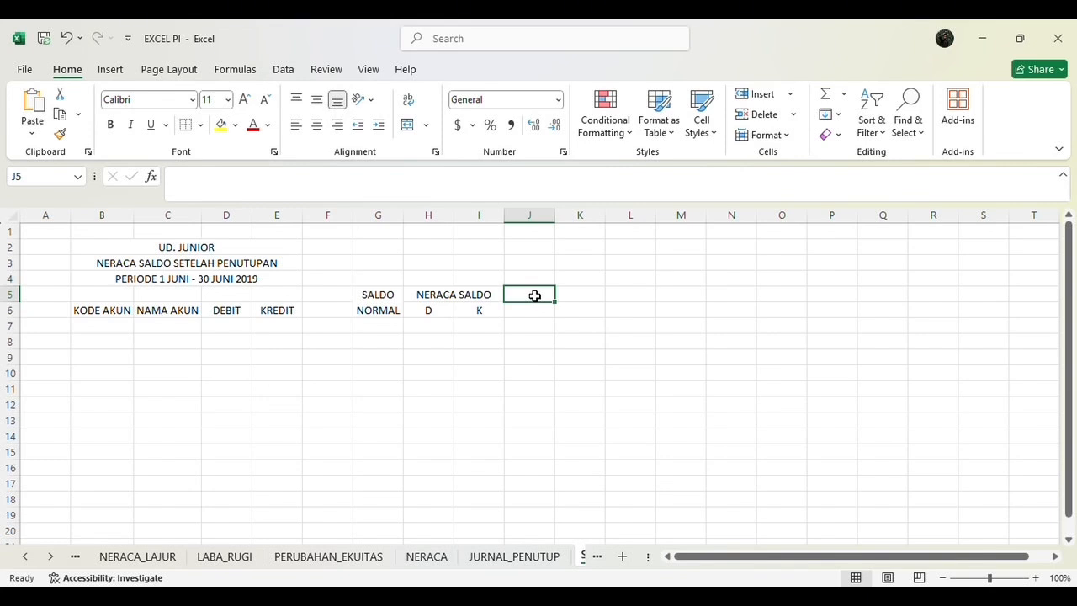
Step: Merge and center cells J5:K5 and enter the header PERGERAKAN
drag(534, 295, 576, 295)
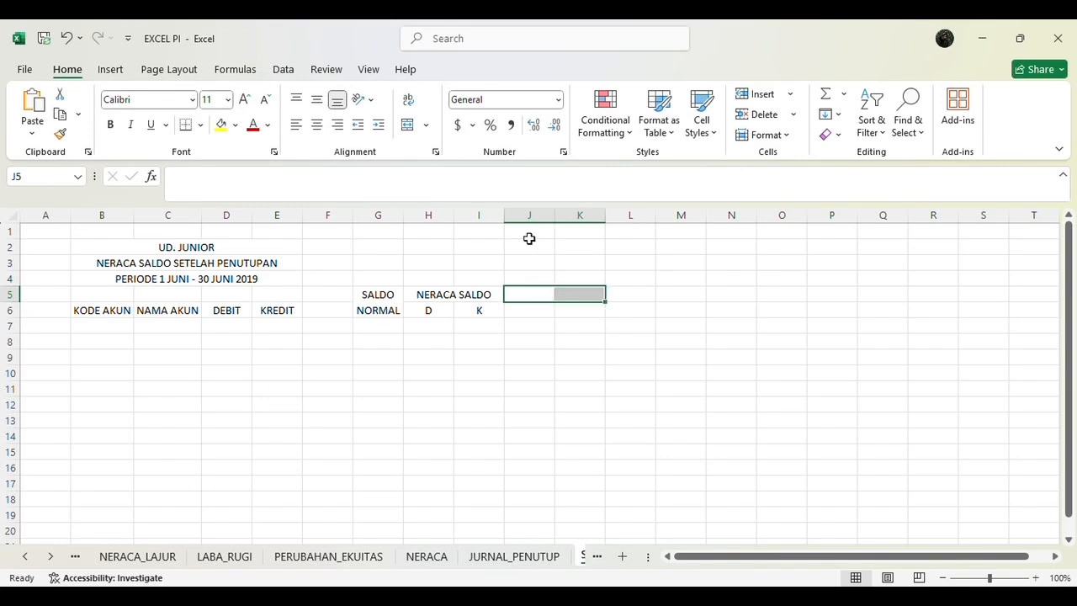
click(411, 126)
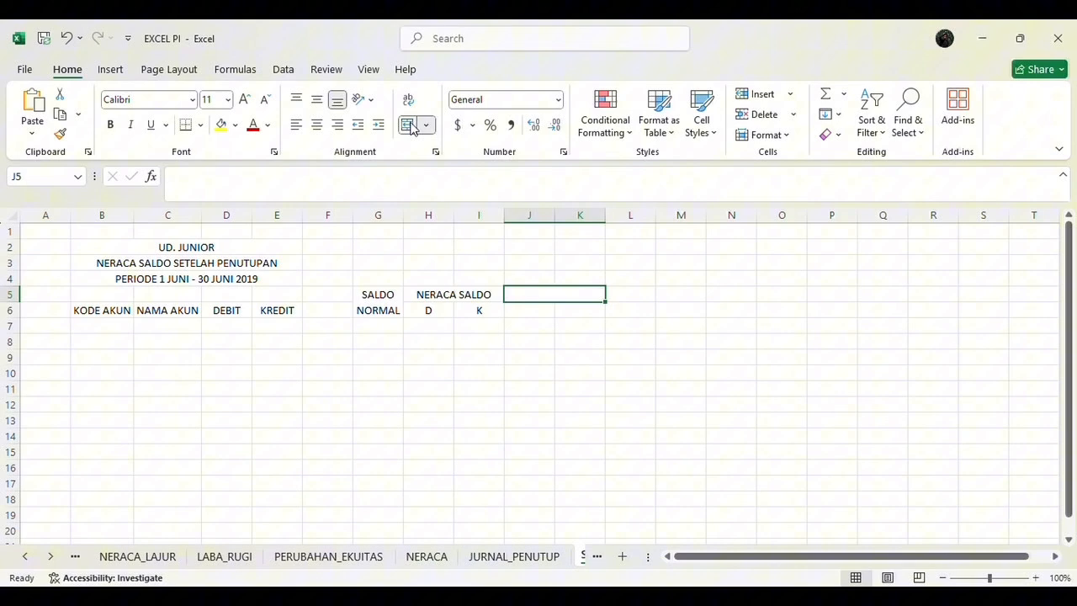
click(422, 180)
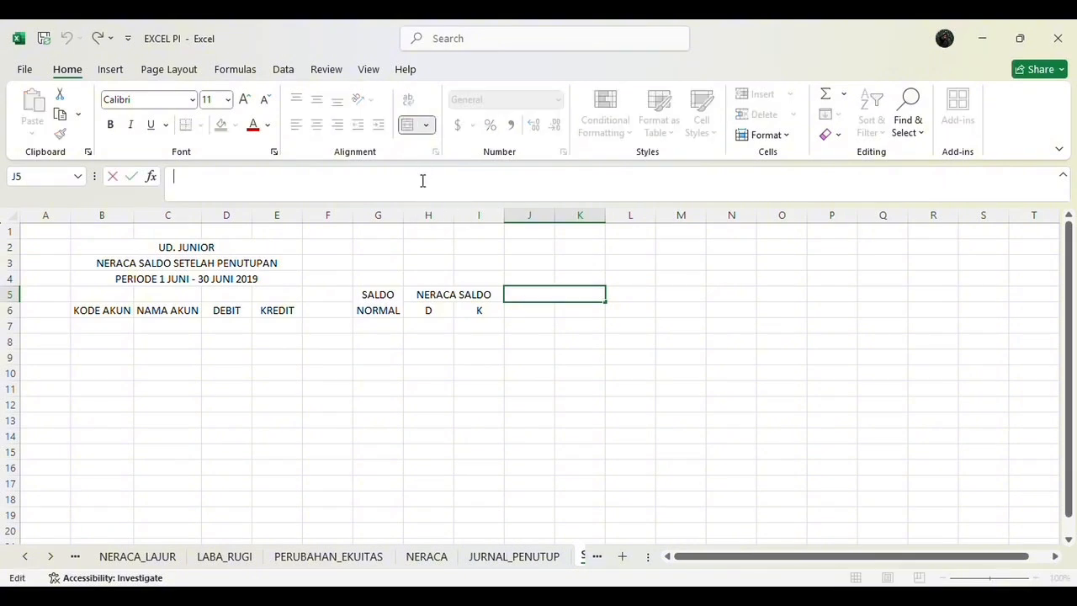
text(PERGER)
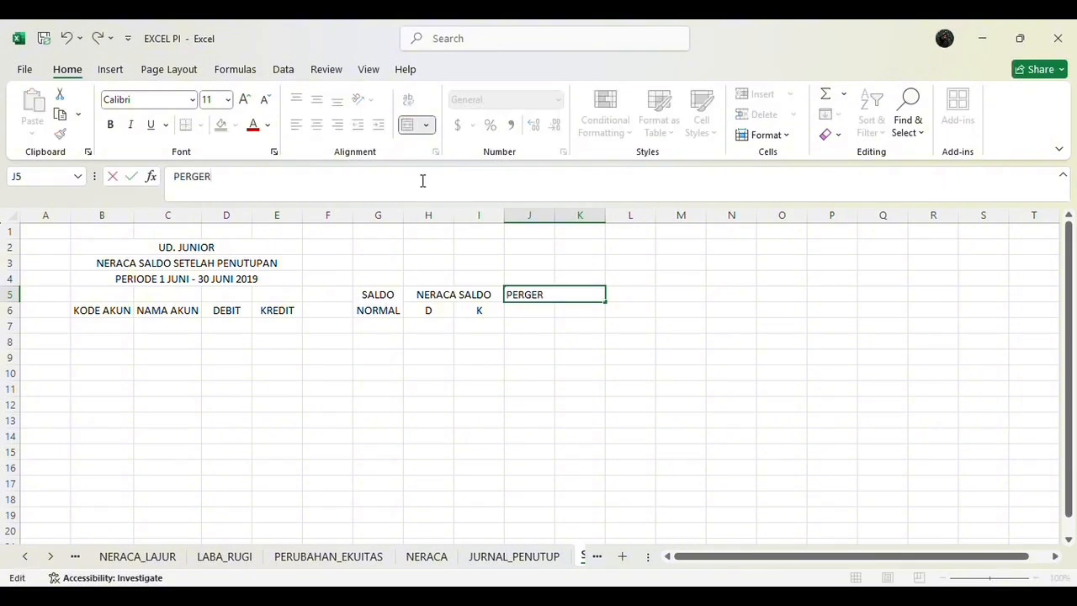
text(AKAN)
key(Return)
Step: Enter the subheaders D in J6 and K in K6 under PERGERAKAN
text(D)
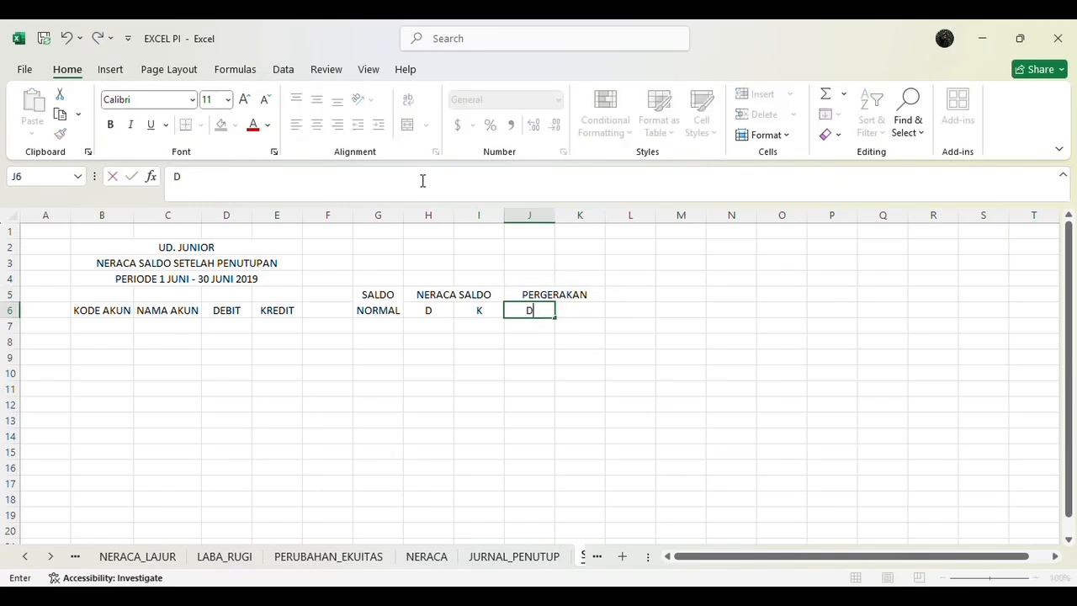
key(Tab)
text(K)
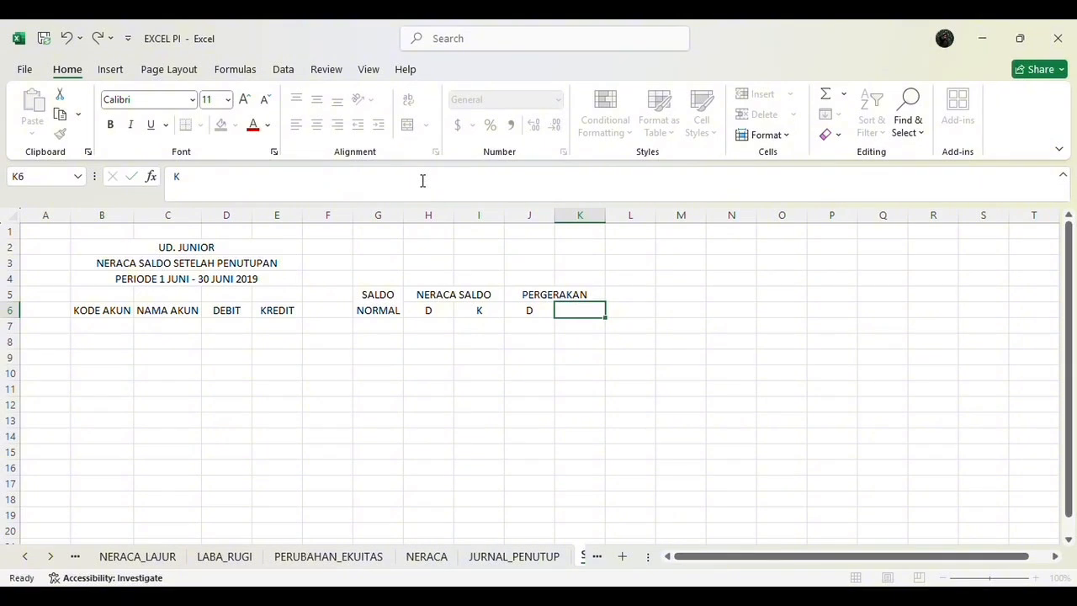
key(Tab)
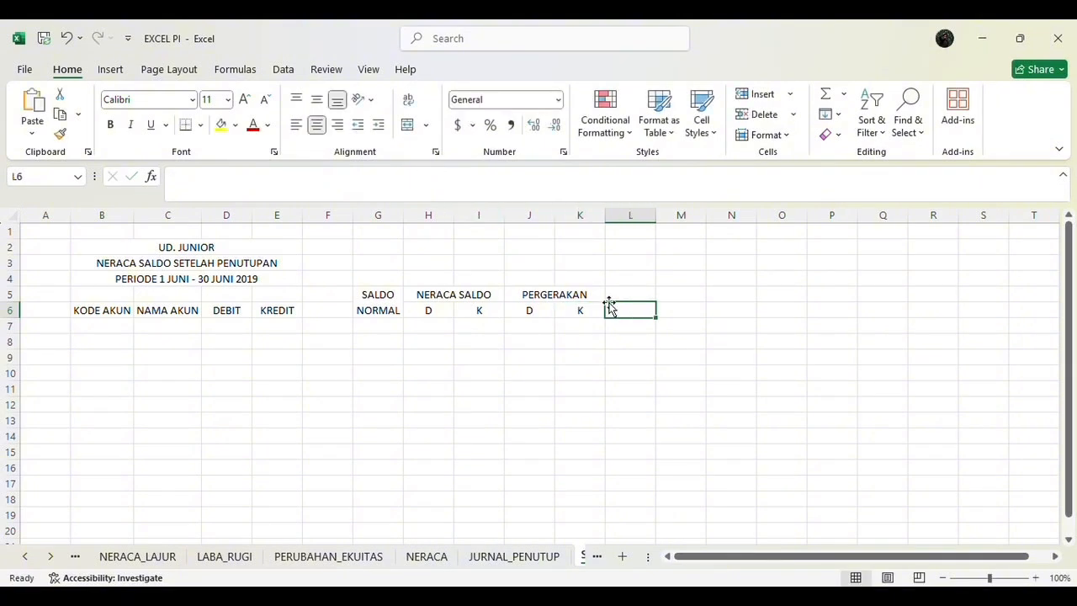
Step: Merge and center cells L5:M5 and enter the header JURNAL PENUTUP
click(631, 290)
drag(631, 290, 661, 290)
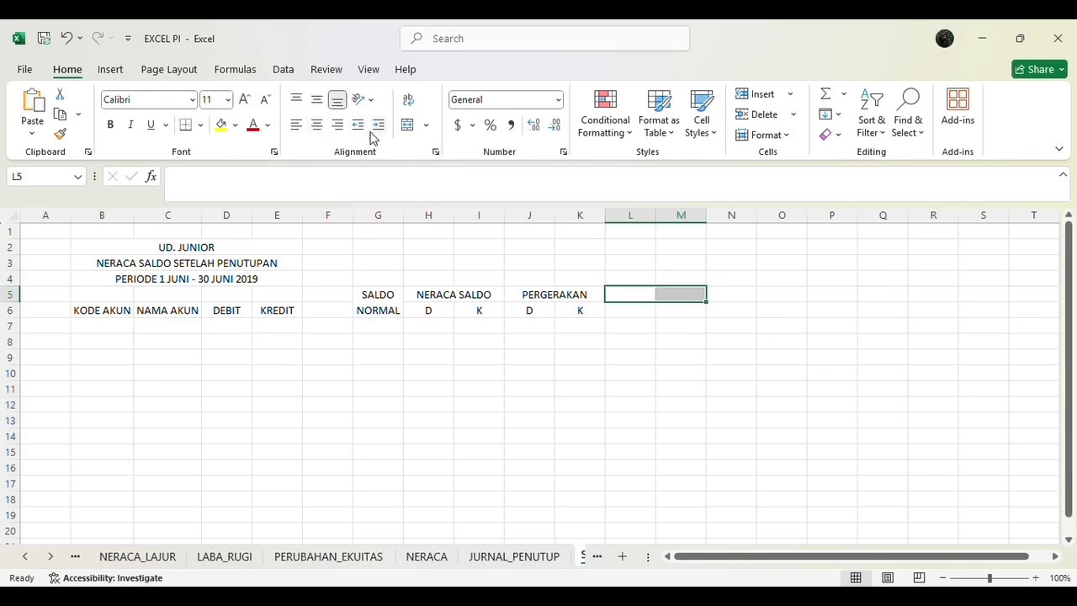
click(408, 132)
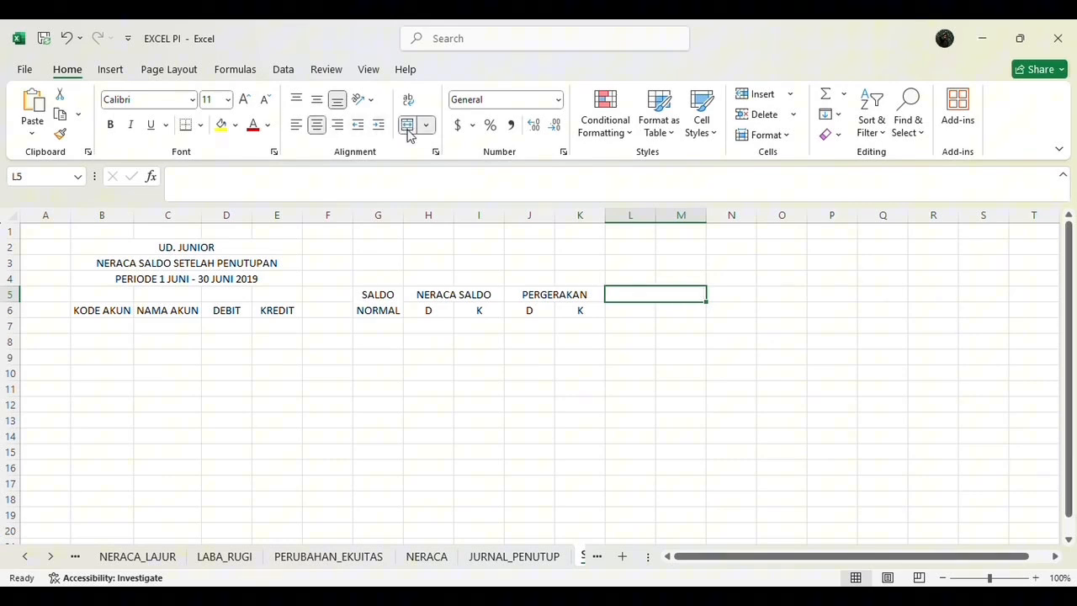
click(400, 172)
text(J)
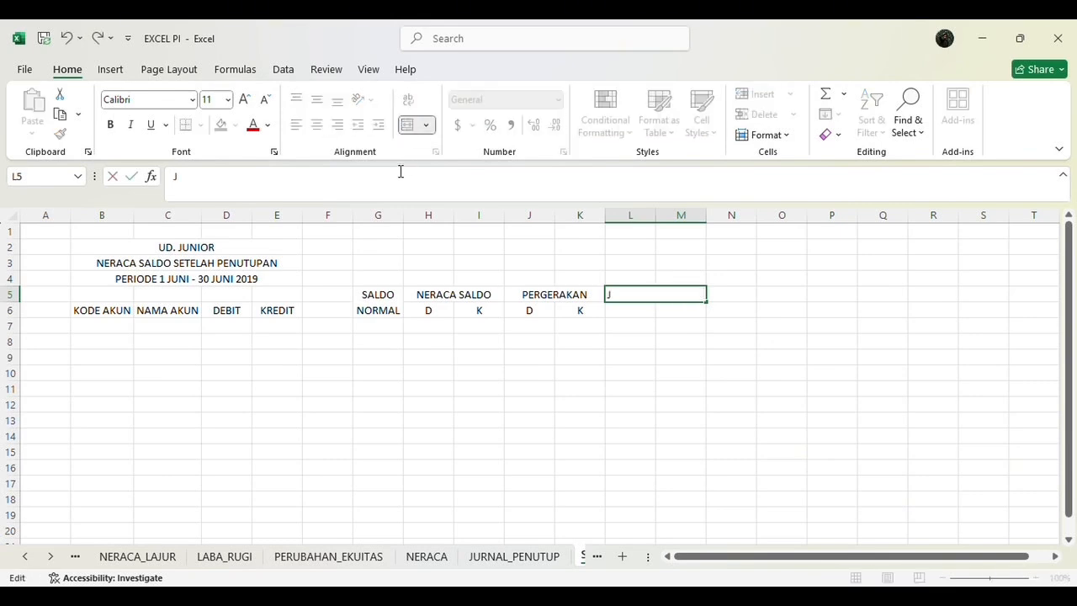
text(URNAL PENUTUP)
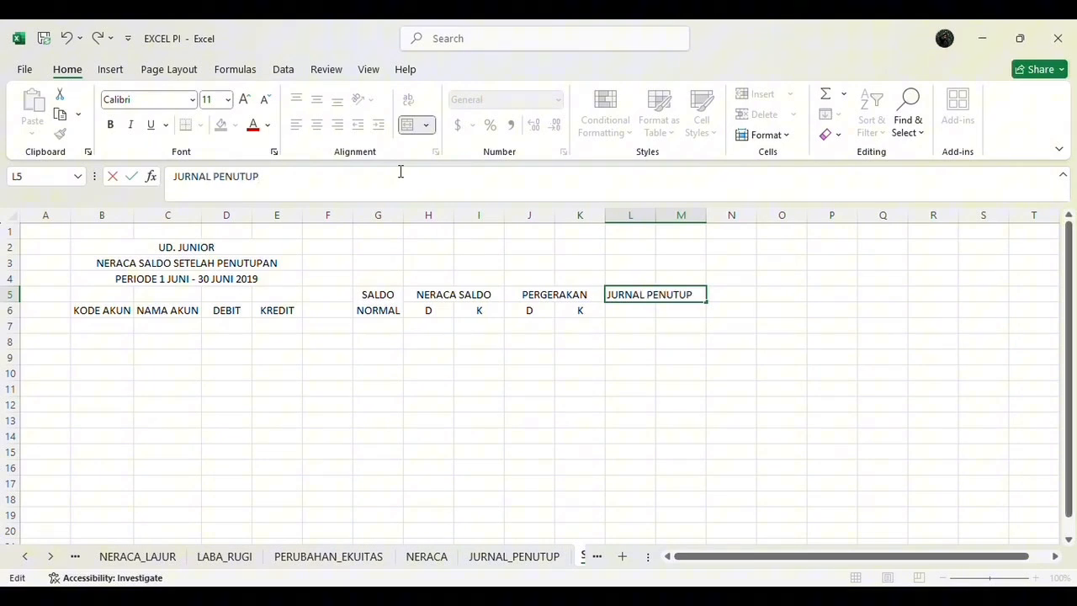
key(Return)
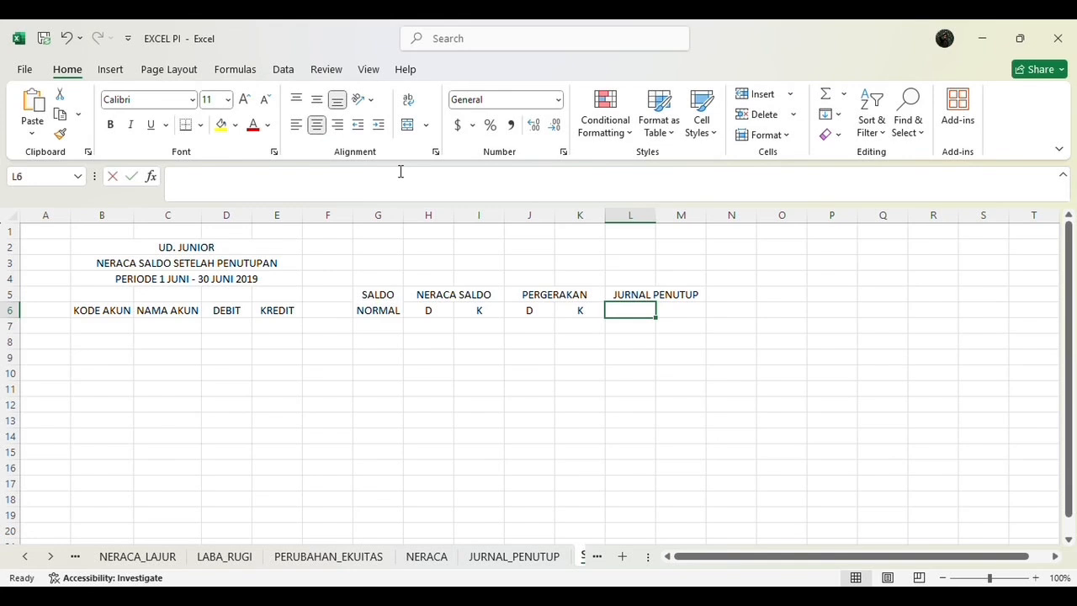
Step: Enter the subheaders D in L6 and K in M6 under JURNAL PENUTUP
text(D)
key(Tab)
text(K)
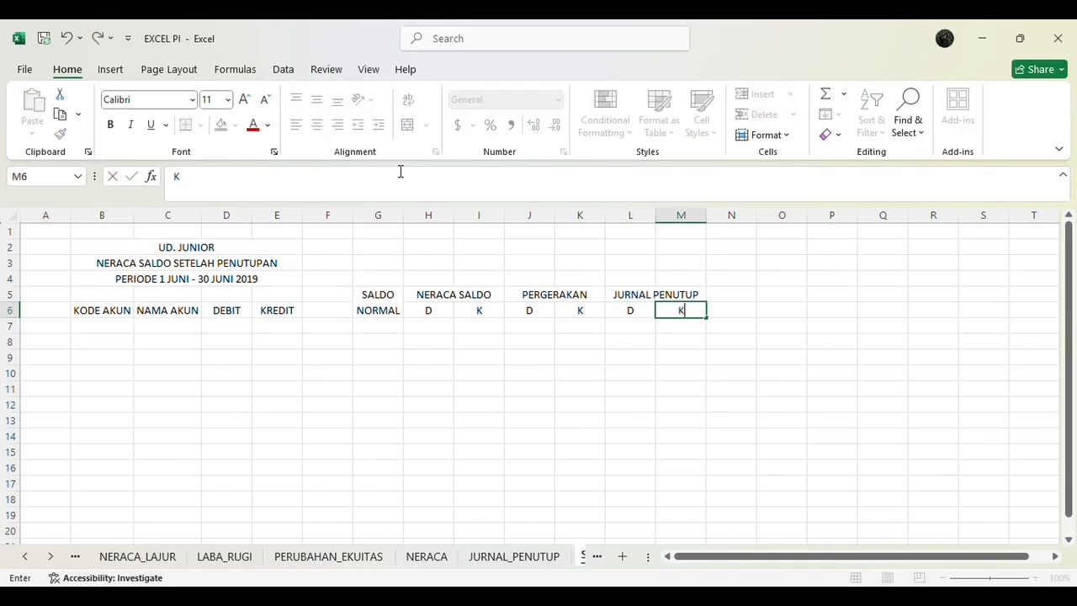
key(Left)
key(Left)
key(Left)
key(Left)
key(Left)
key(Left)
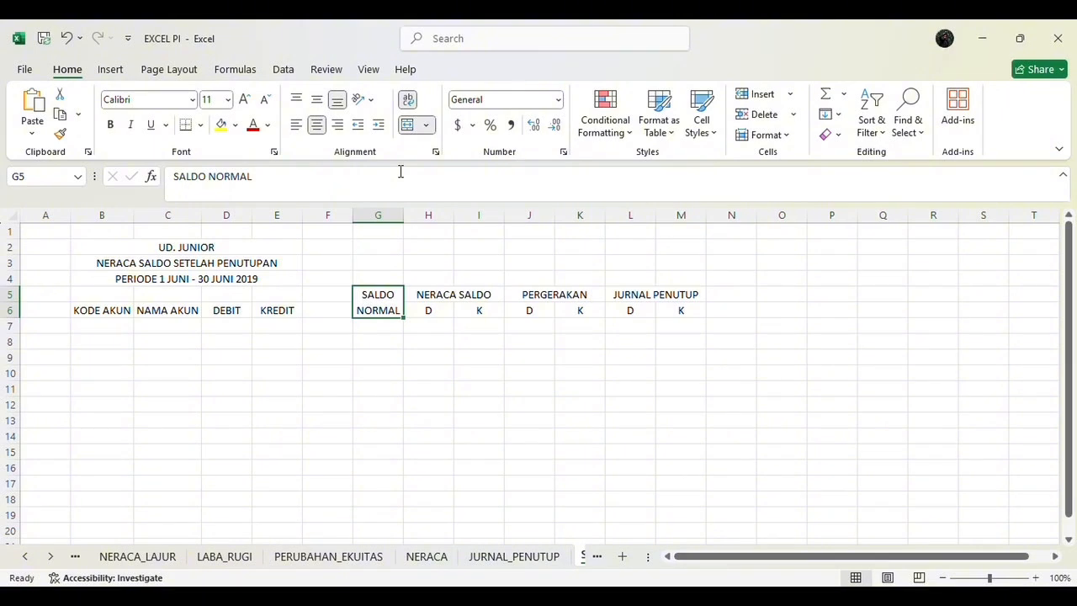
key(Right)
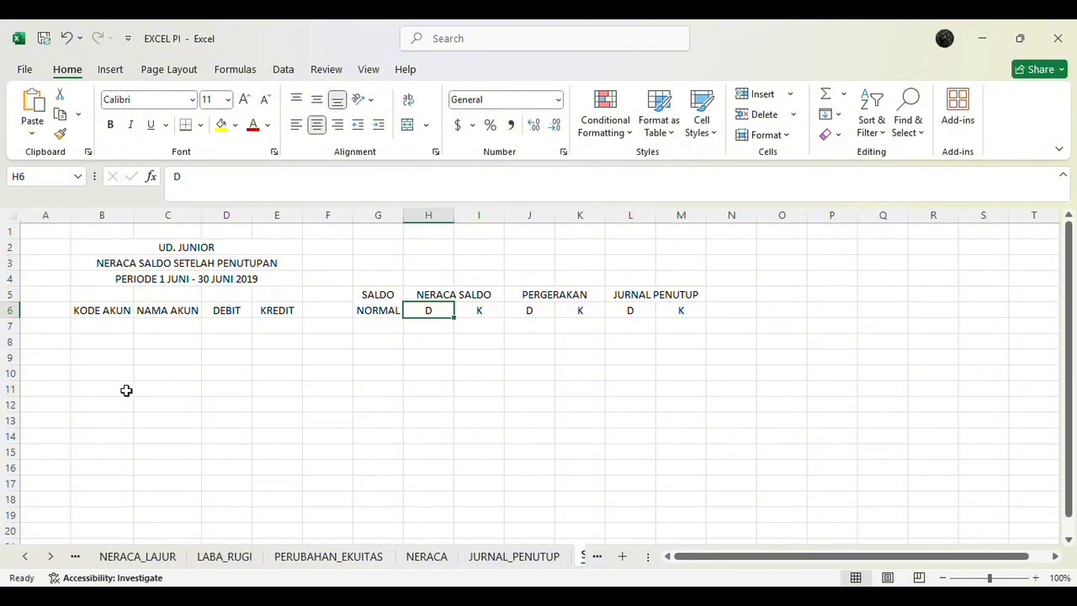
Step: Enter the formula =IF(DAFTAR_AKUN!B7="","",DAFTAR_AKUN!B7) in B7 to pull the account code from the account list
click(117, 327)
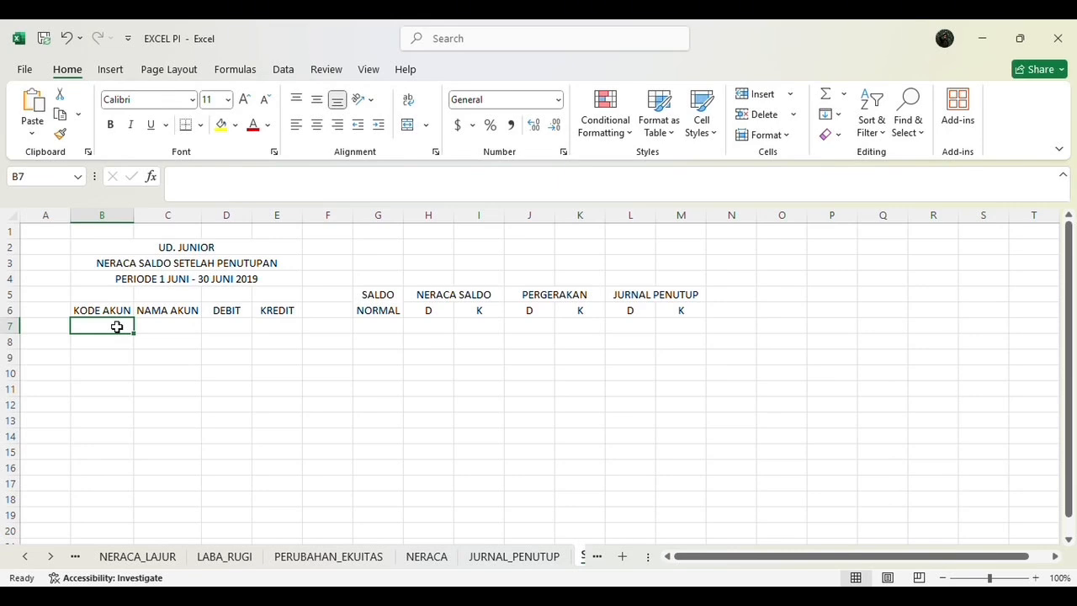
text(=)
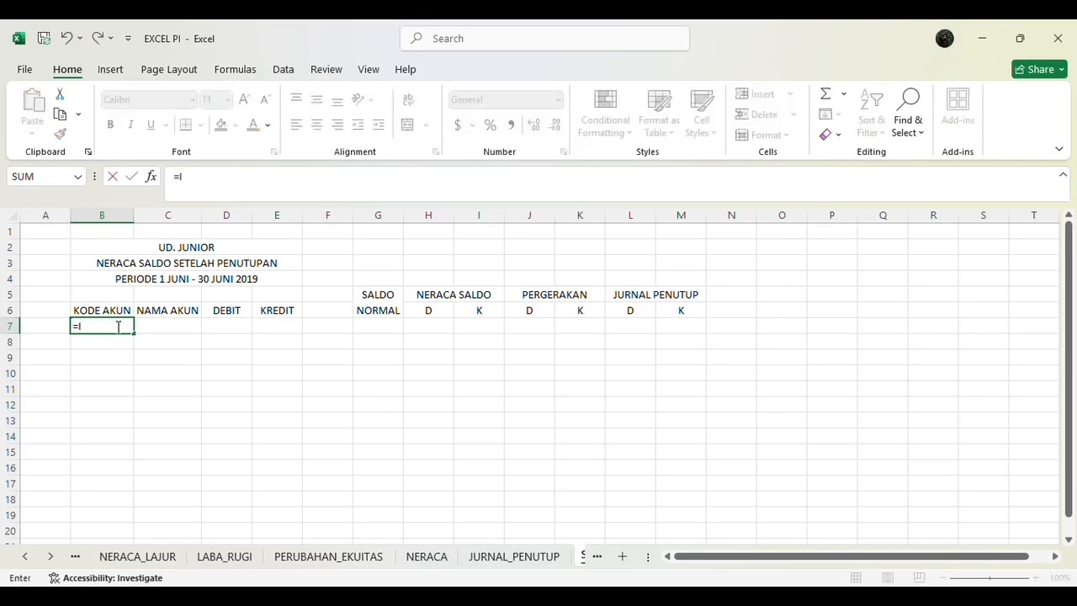
text(IF)
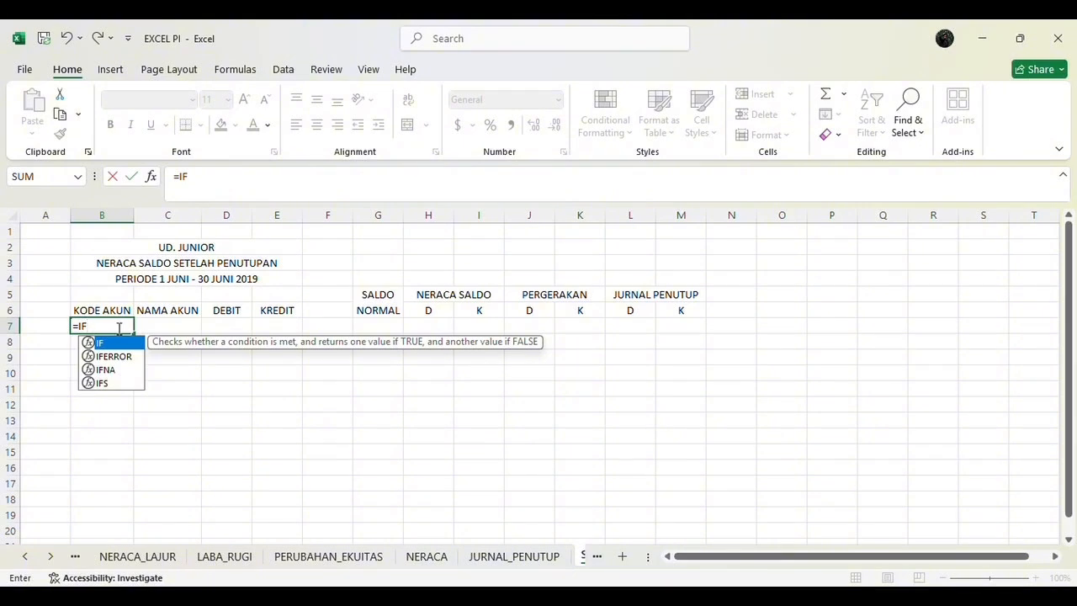
double_click(132, 344)
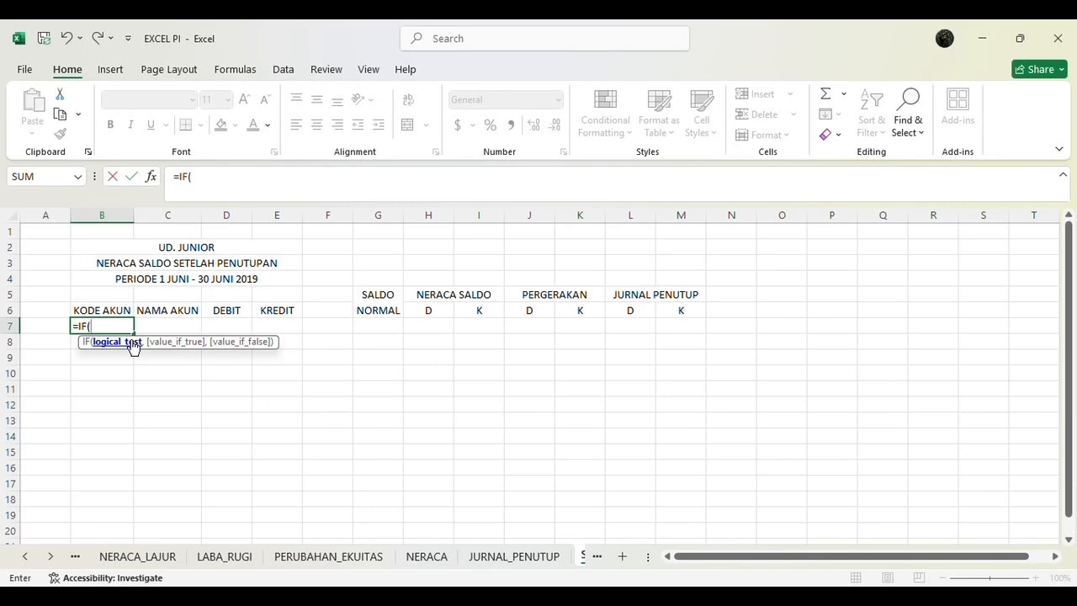
text(DAF)
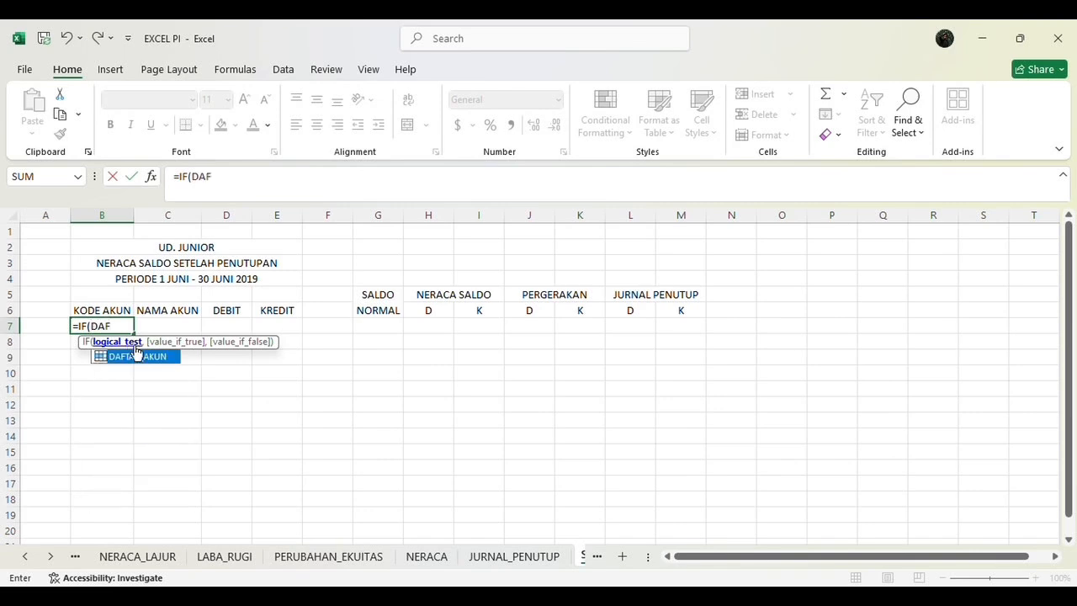
double_click(135, 354)
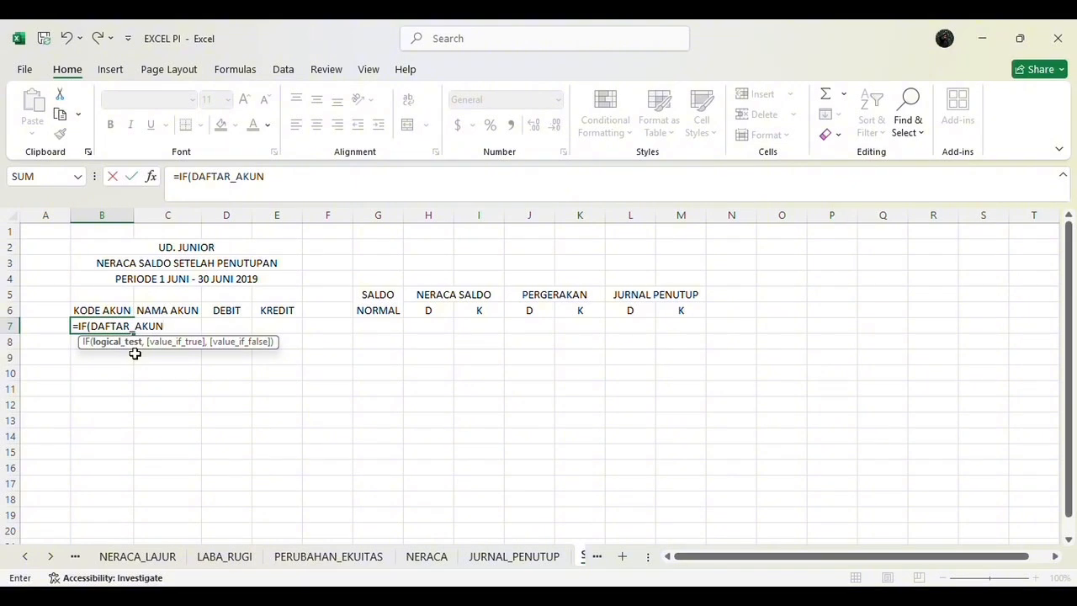
text(!B7)
text(="",)
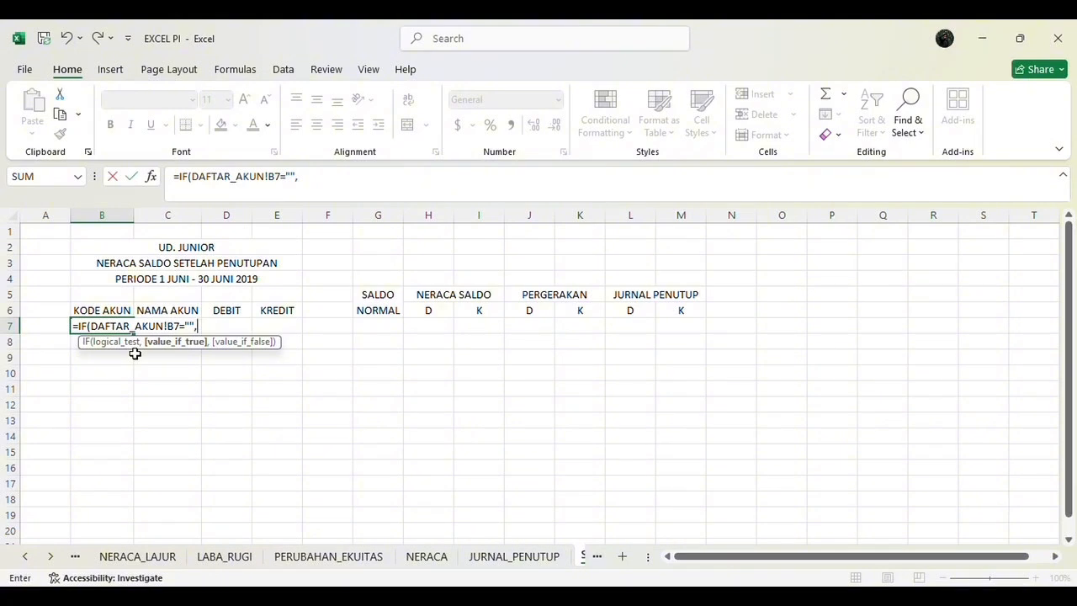
text("",)
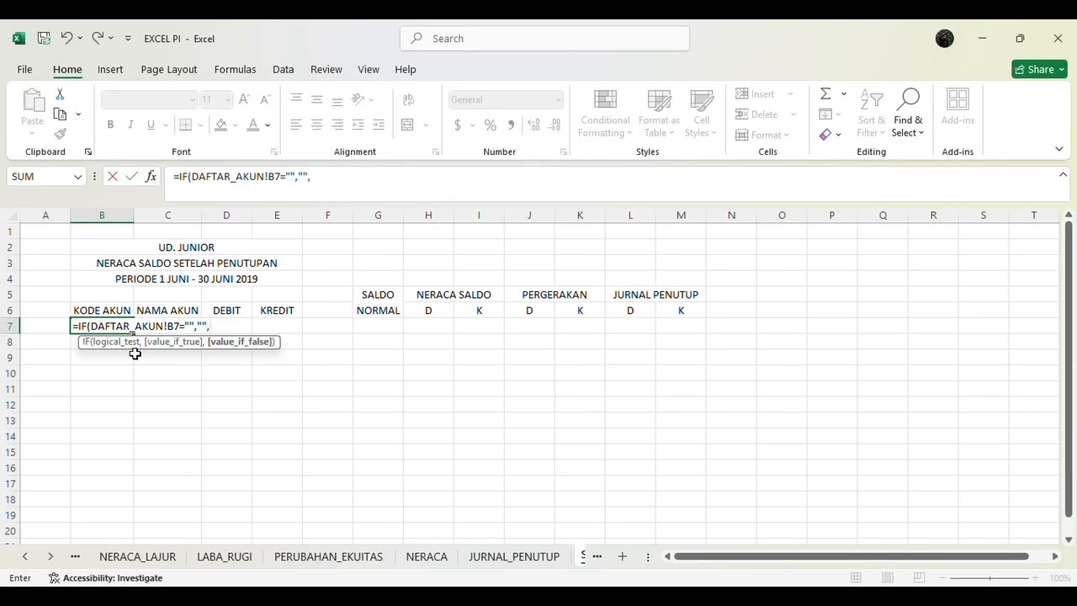
text(D)
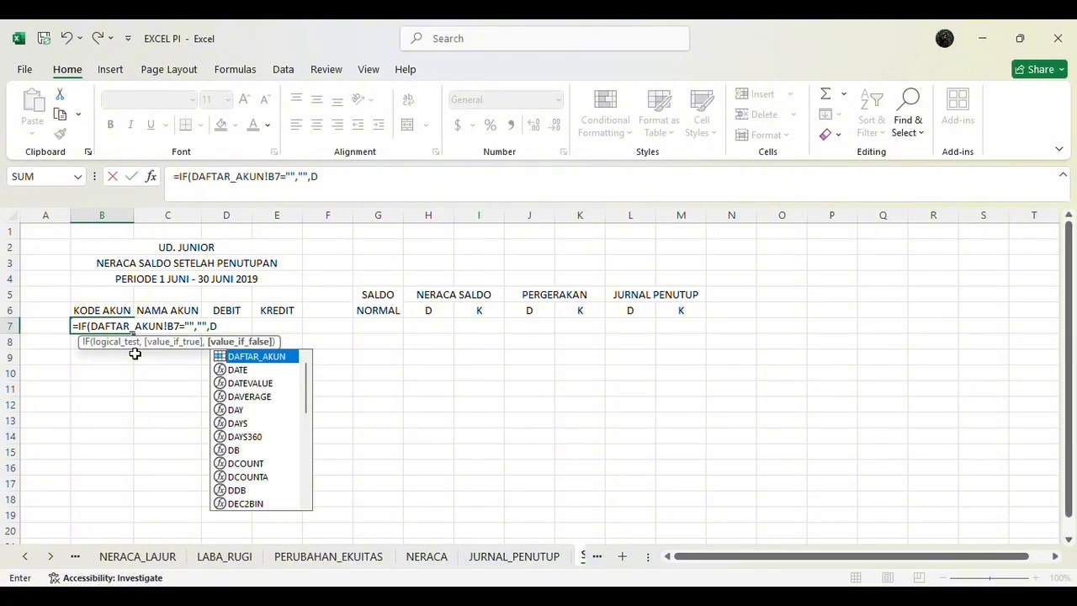
double_click(284, 356)
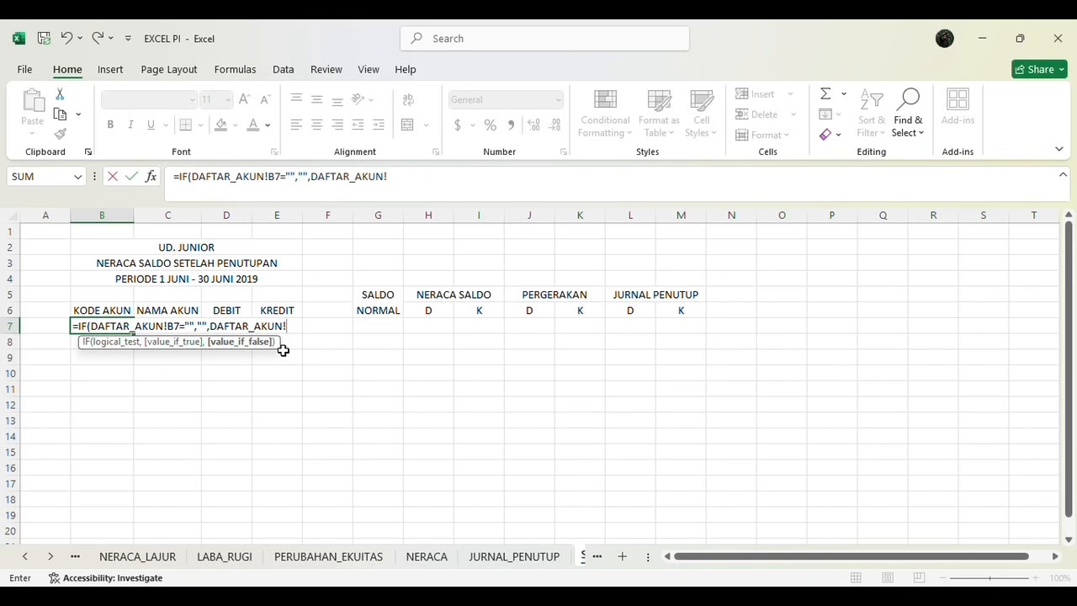
text(!B7))
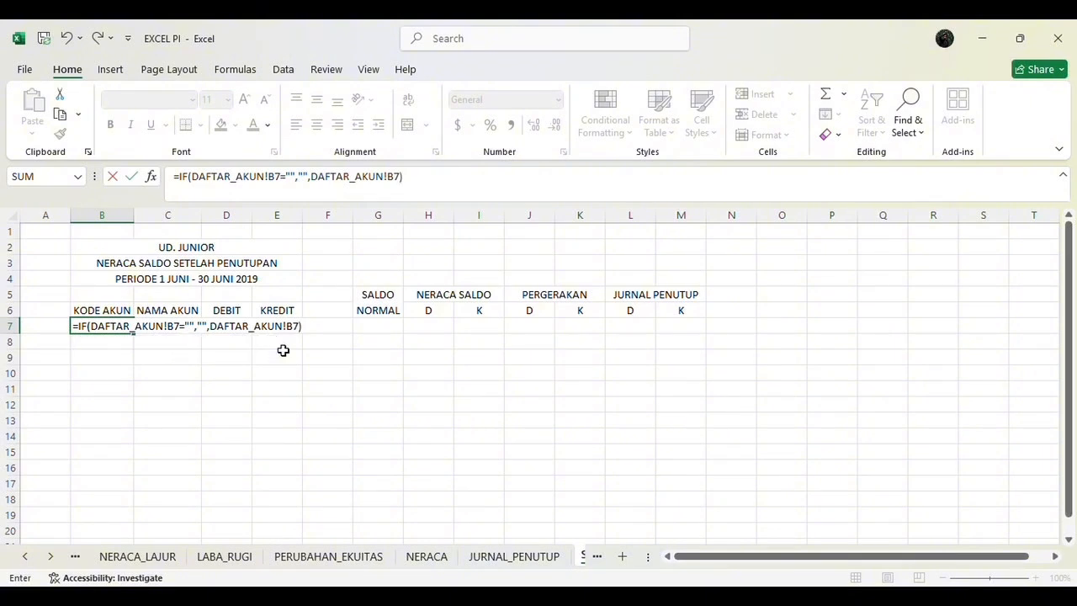
key(Return)
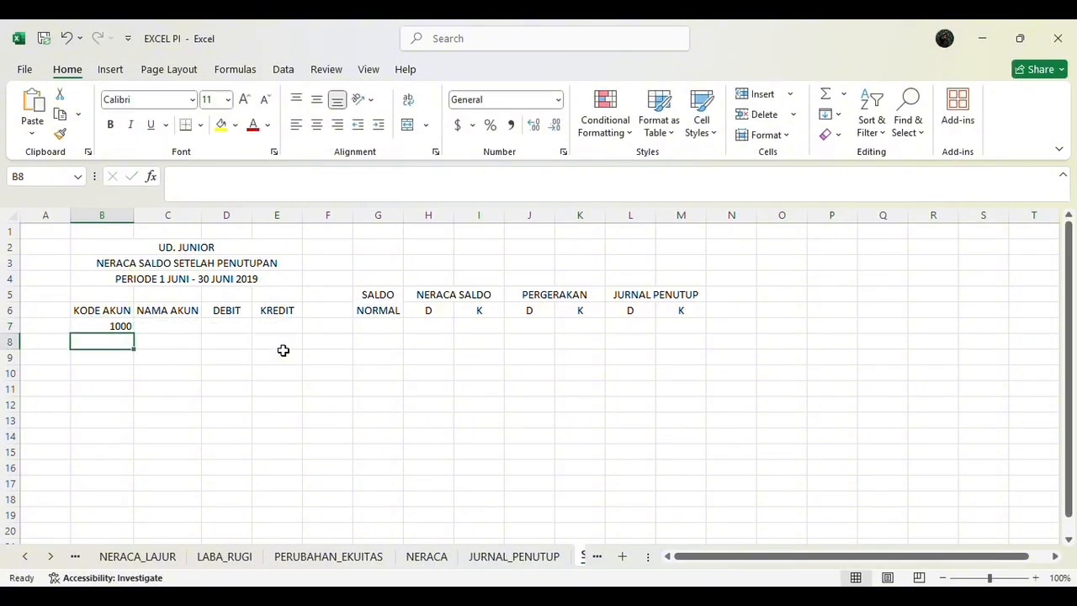
Step: Fill the B7 account code formula down the KODE AKUN column to B50
click(115, 325)
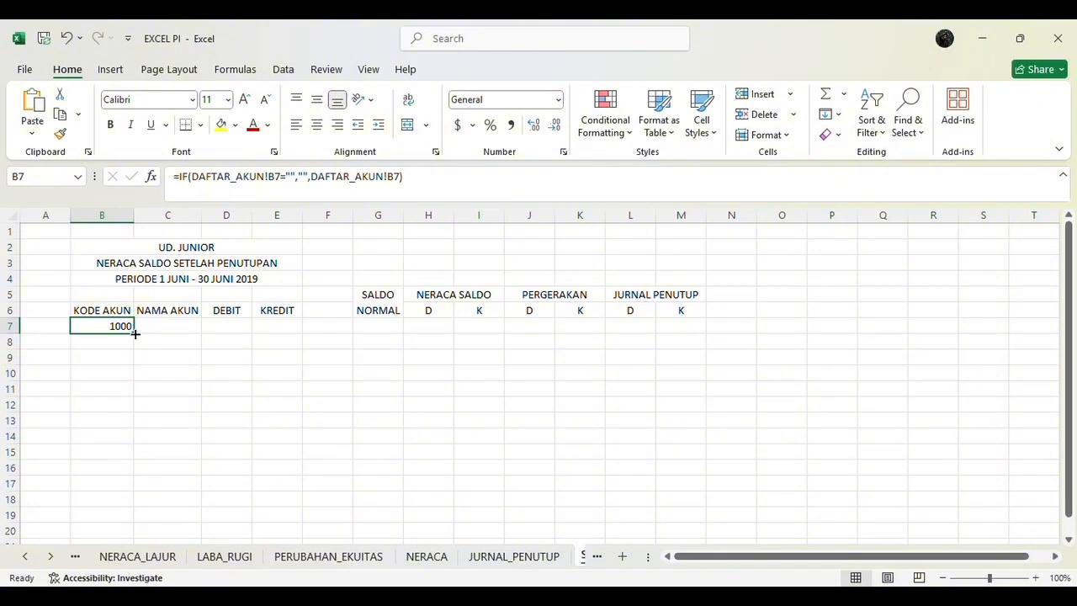
drag(135, 334, 137, 520)
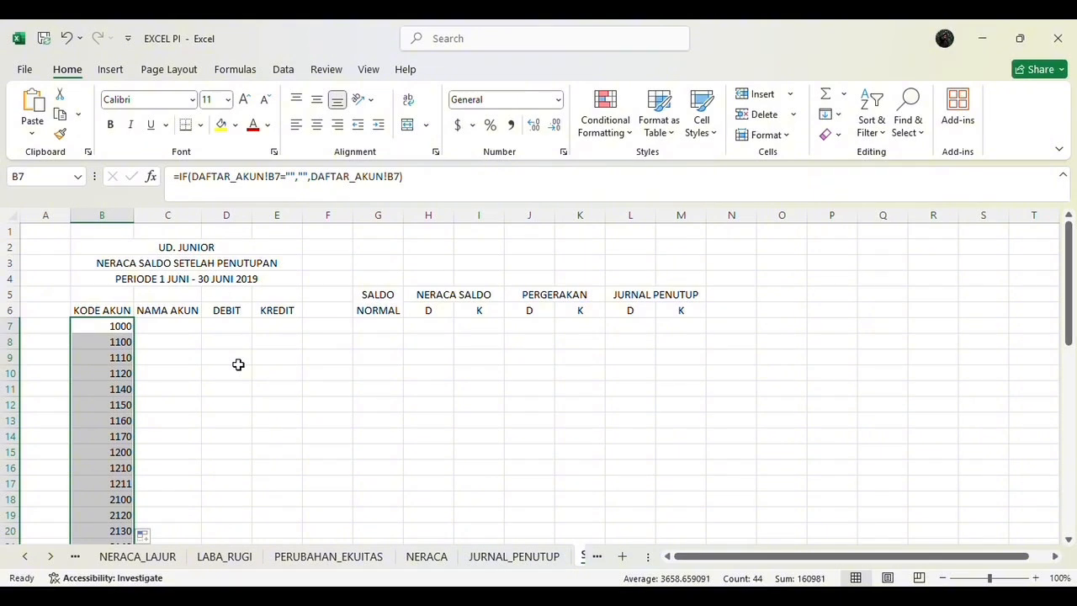
Step: Enter the formula =IFERROR(INDEX(NAMA_AKUN,MATCH(B7,KODE,0)),"") in C7 to look up the account name
click(181, 325)
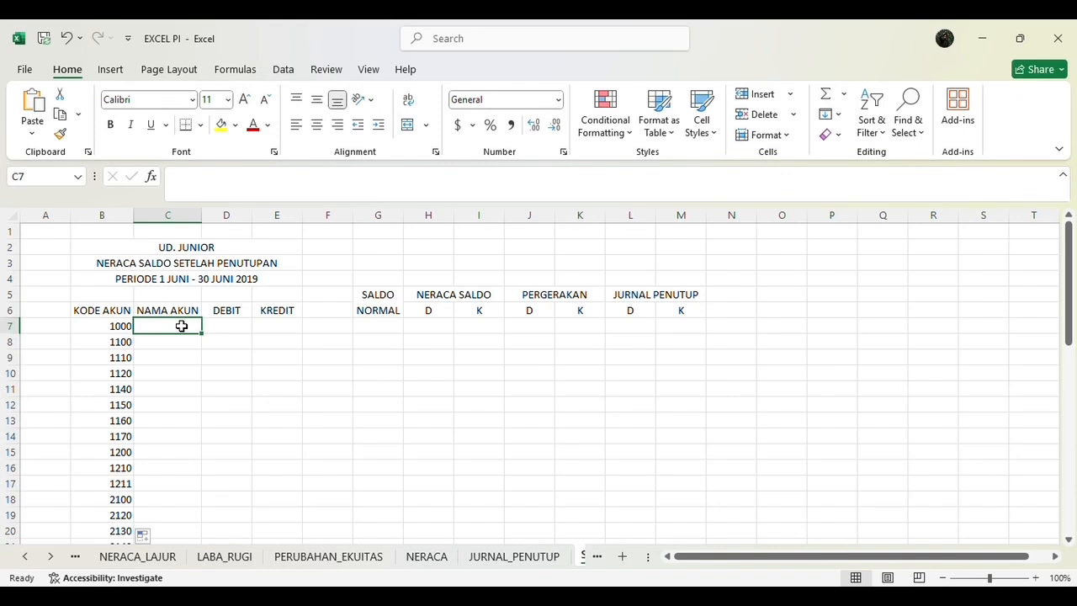
text(=IF)
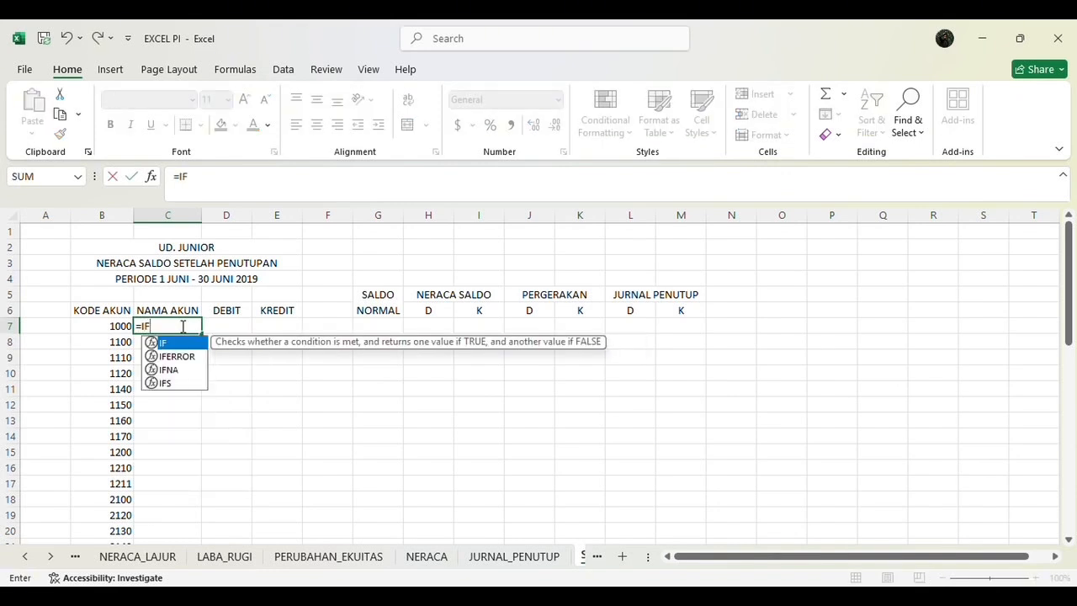
text(ER)
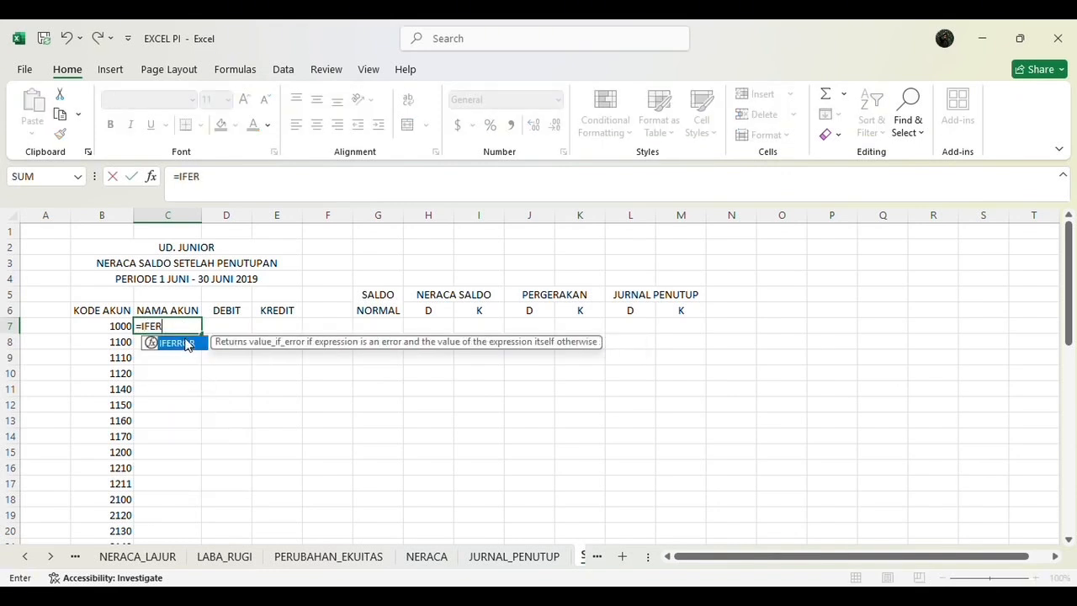
double_click(187, 344)
text(IND)
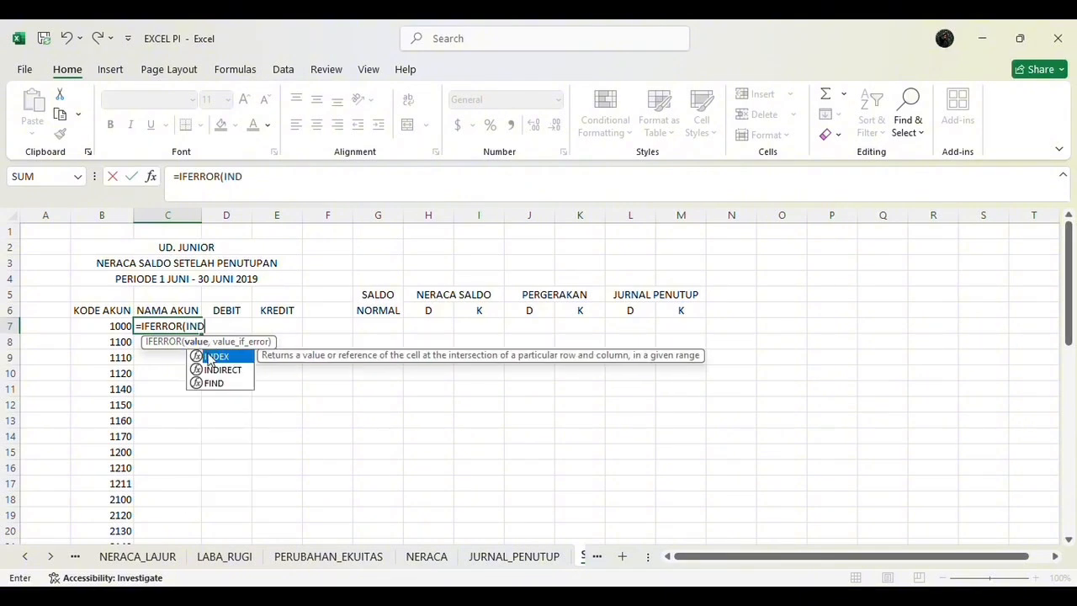
double_click(204, 358)
text(NA)
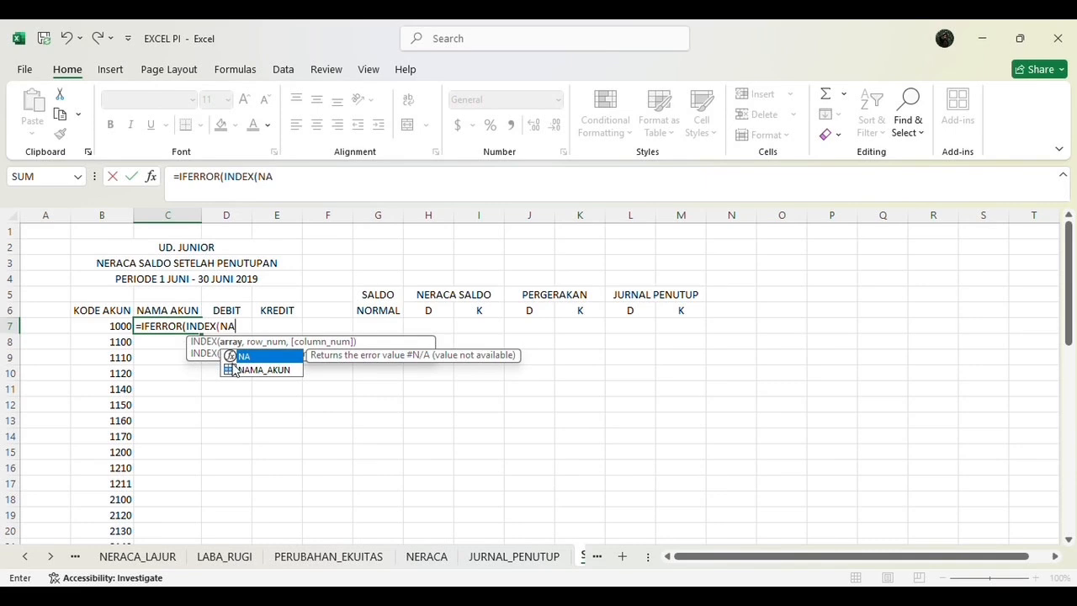
double_click(232, 368)
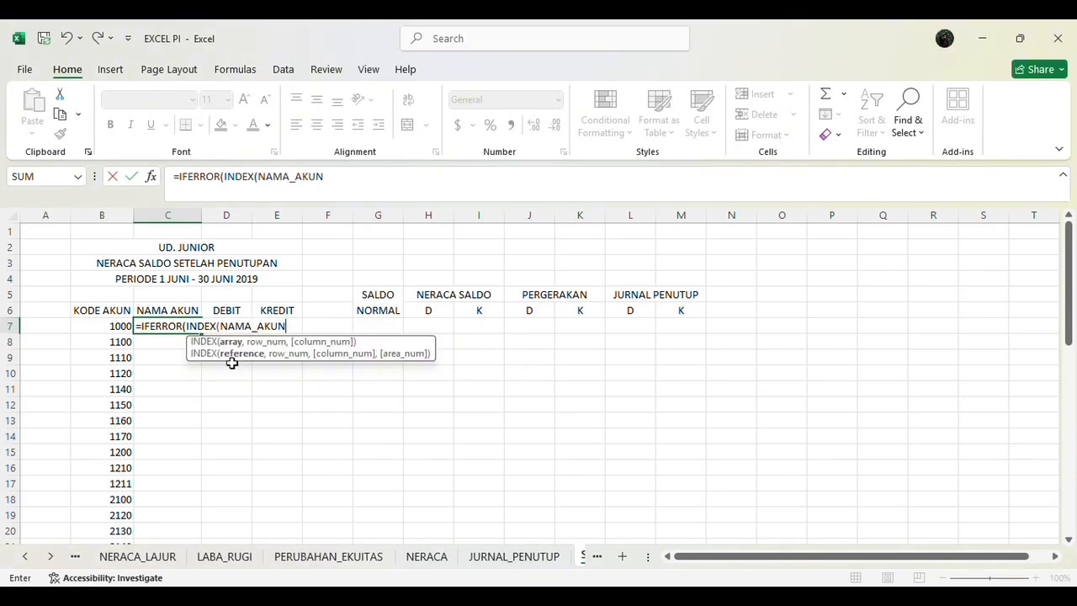
text(,M)
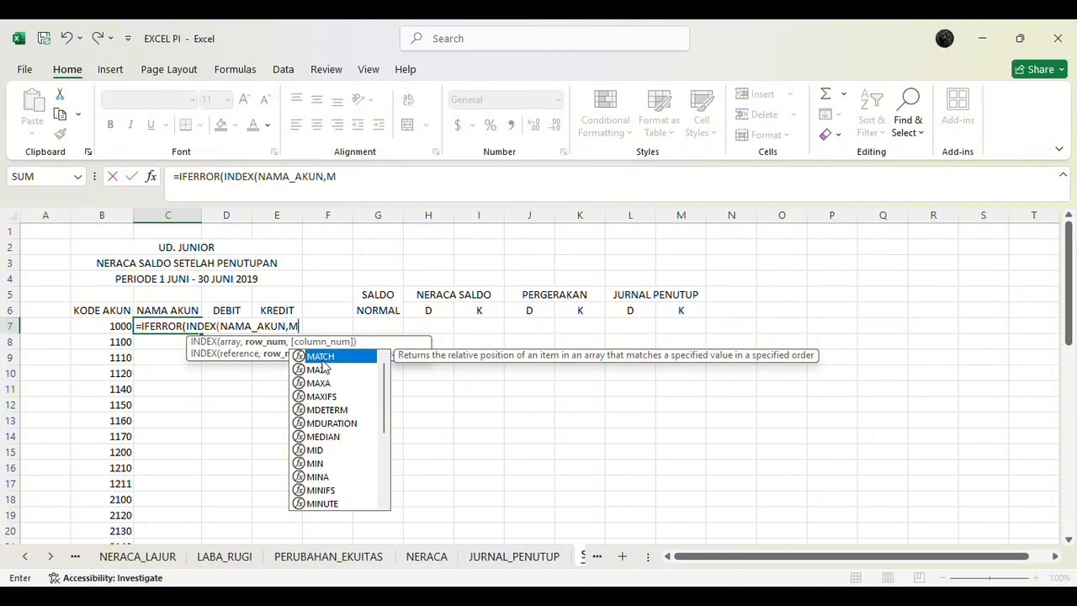
double_click(323, 358)
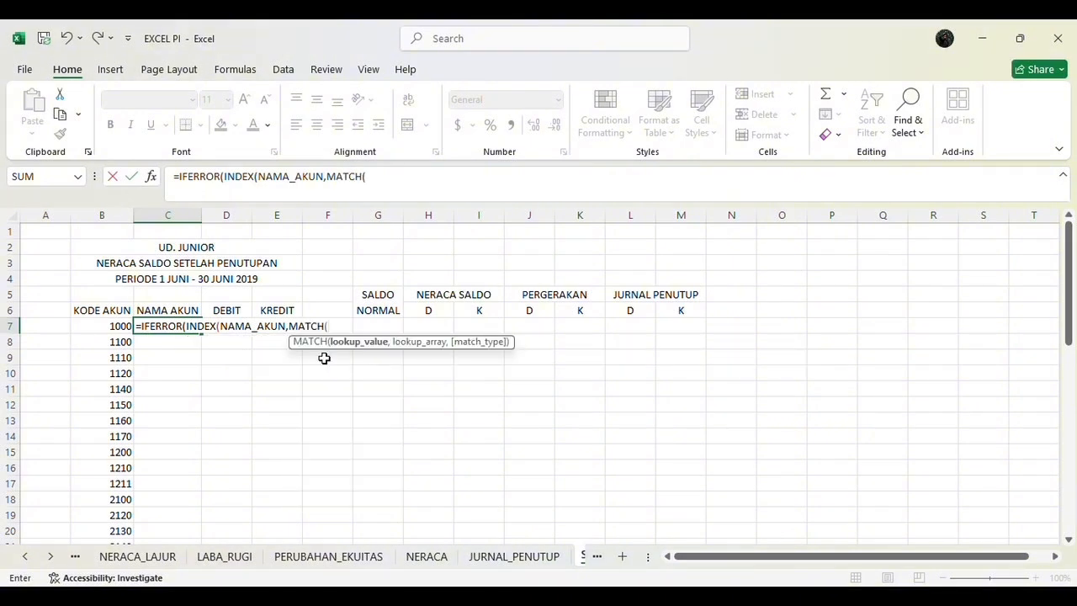
text(B7)
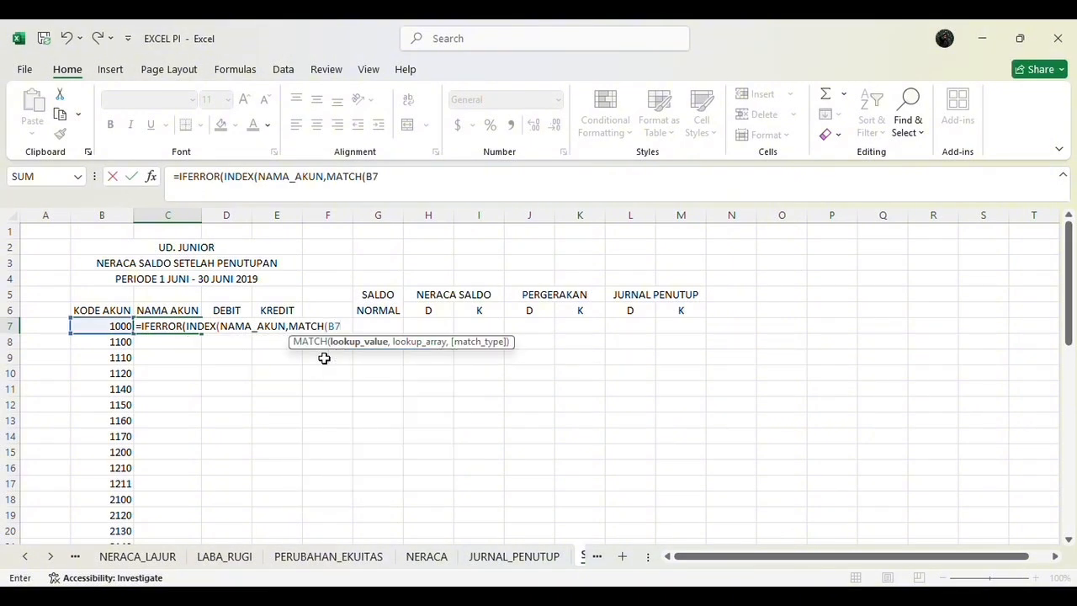
text(,)
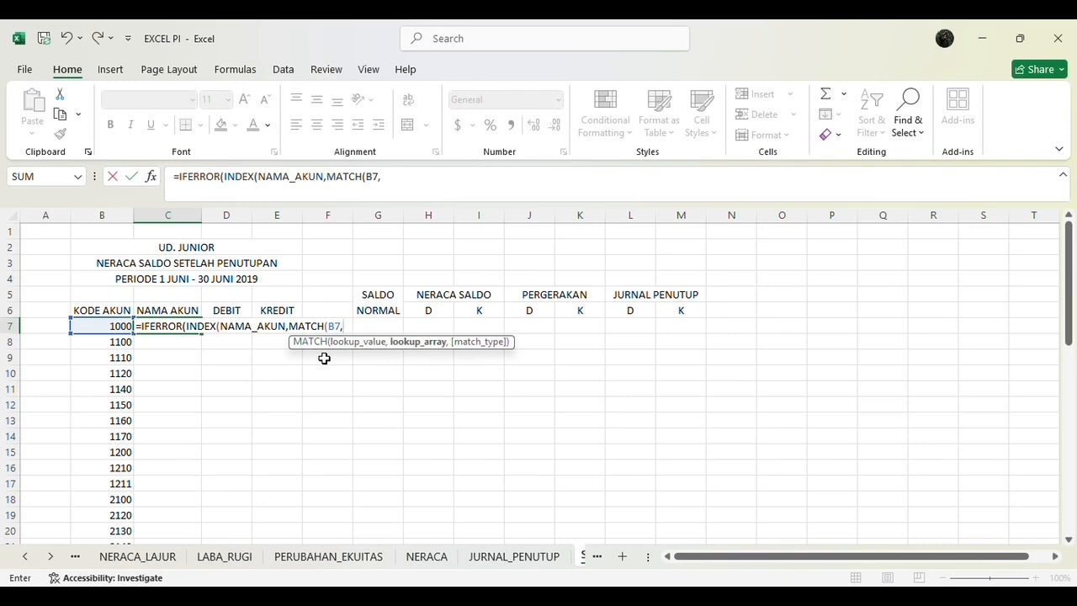
text(KO)
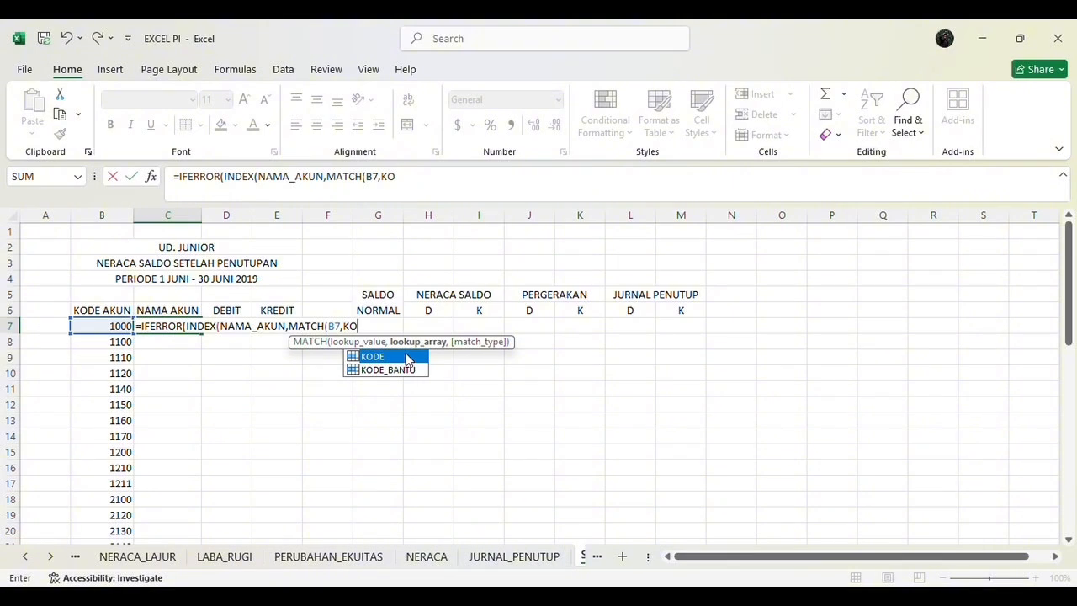
double_click(356, 357)
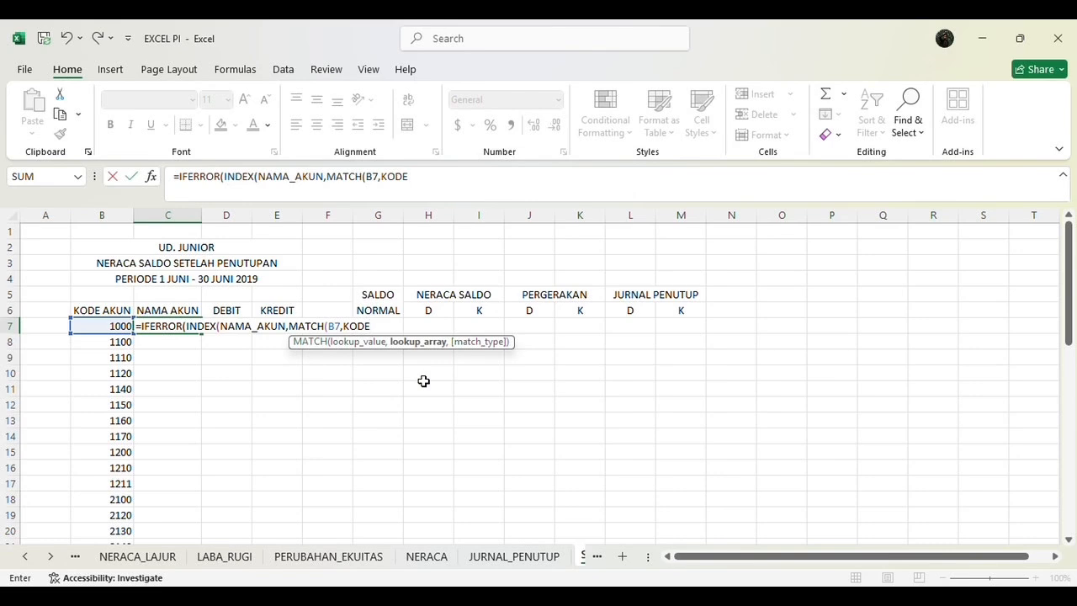
text(,0)
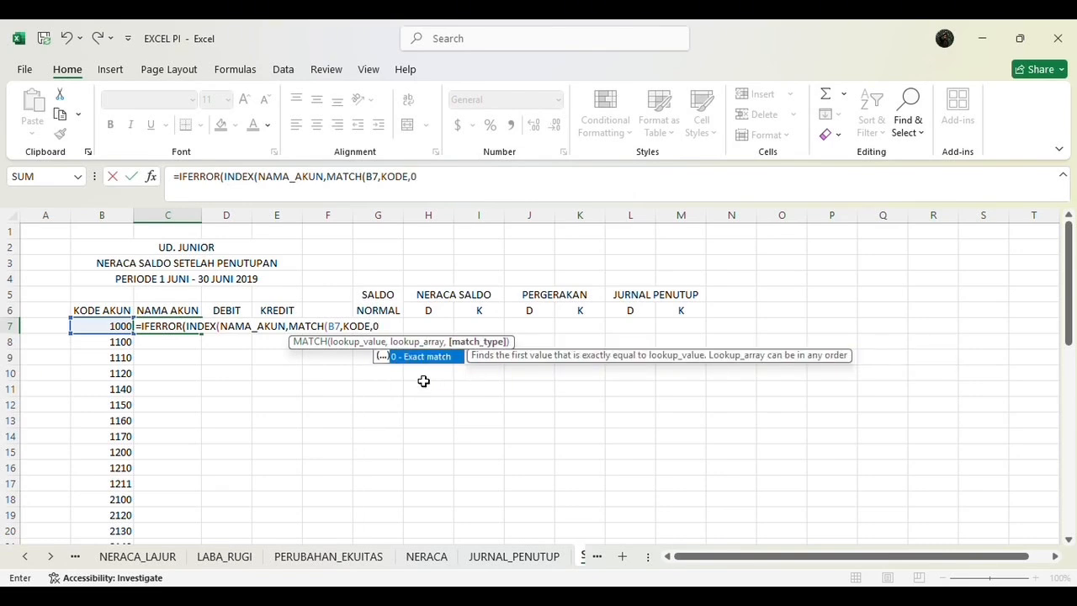
text()))
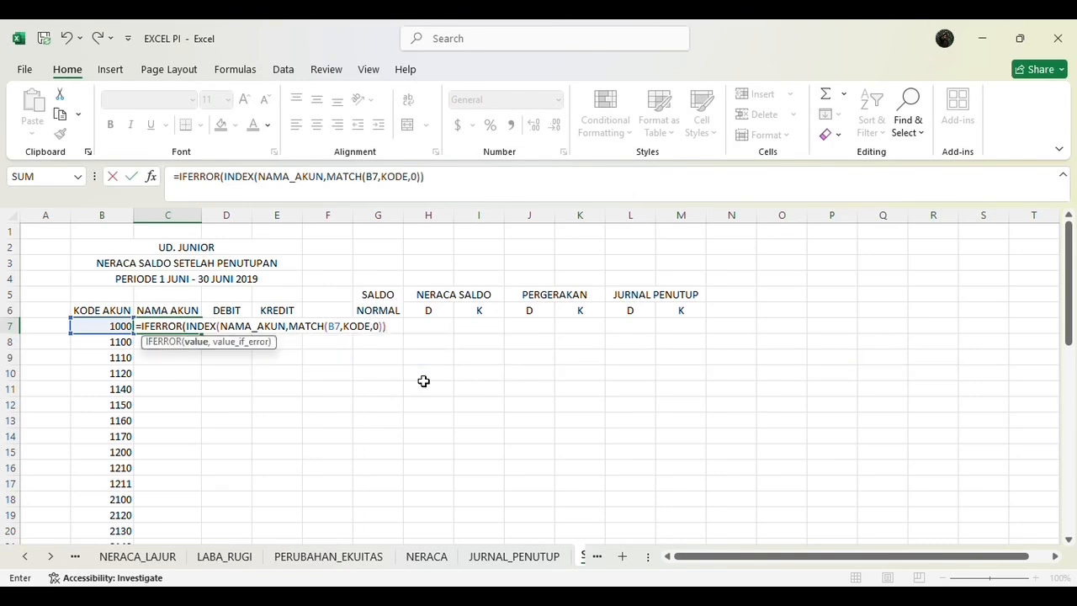
text(,""))
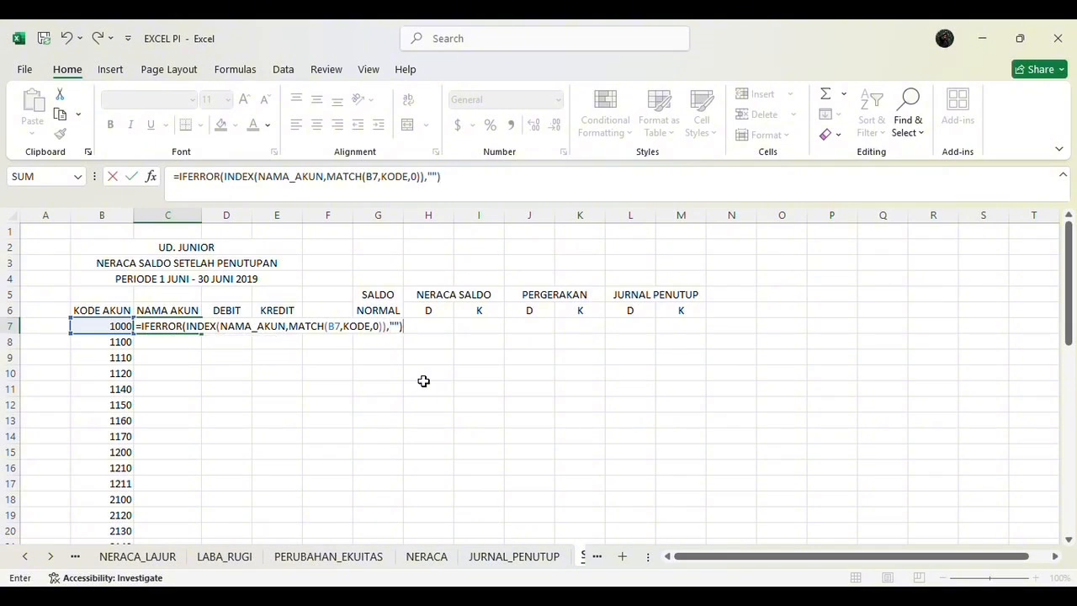
key(Return)
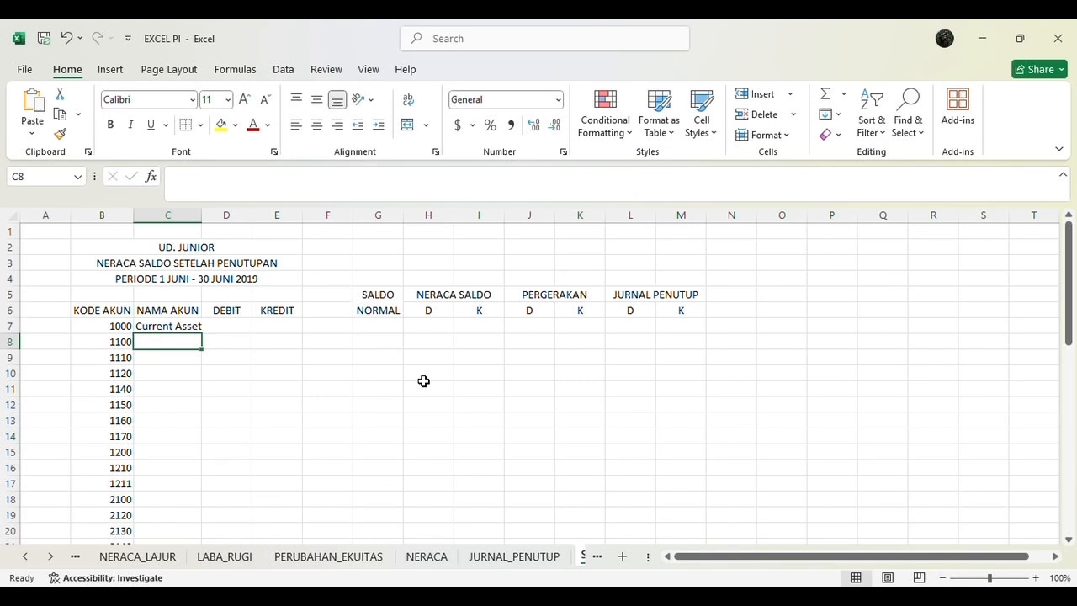
Step: Examine the MATCH, INDEX and IFERROR parts of the account name formula in C7
key(Up)
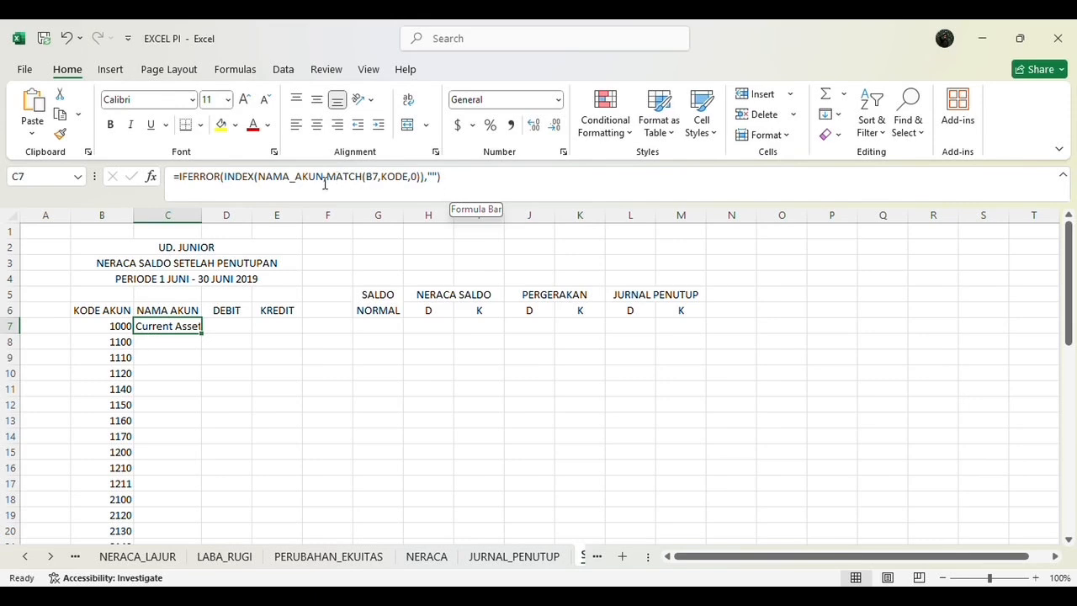
drag(329, 178, 495, 178)
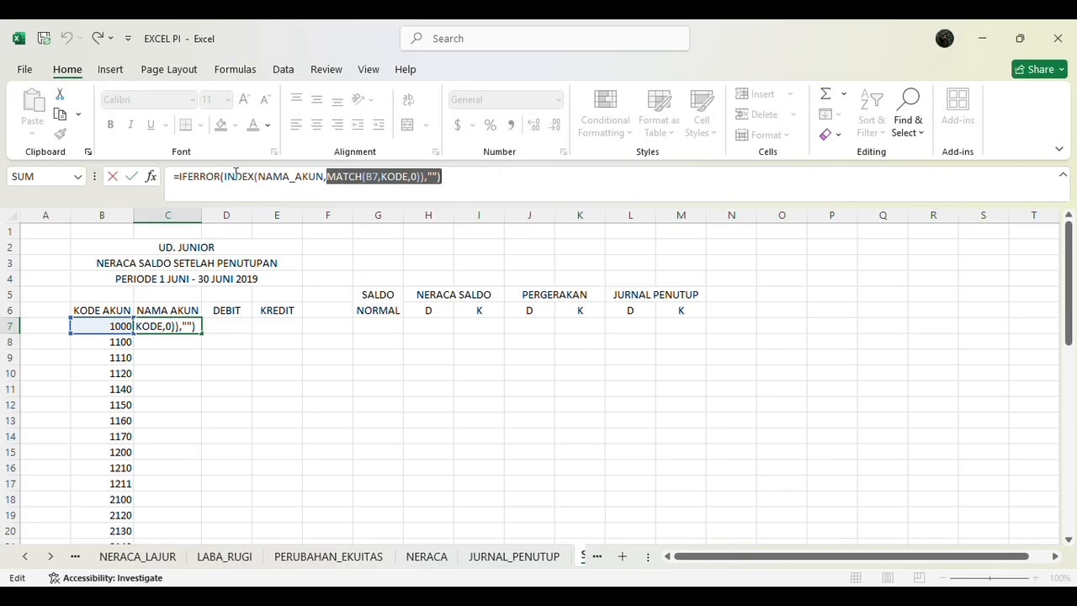
drag(223, 176, 325, 182)
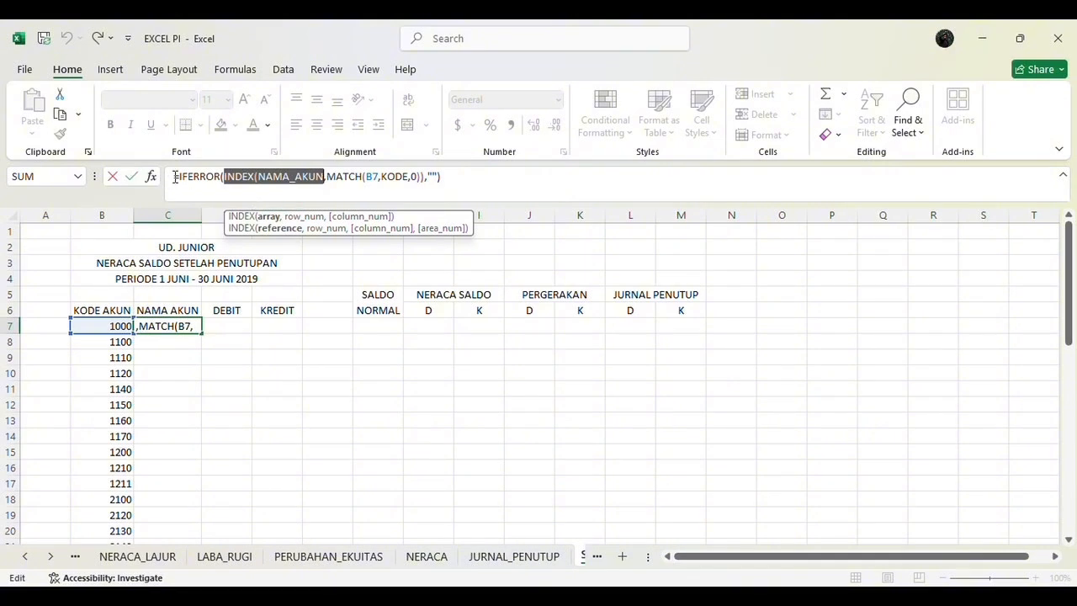
drag(174, 177, 222, 183)
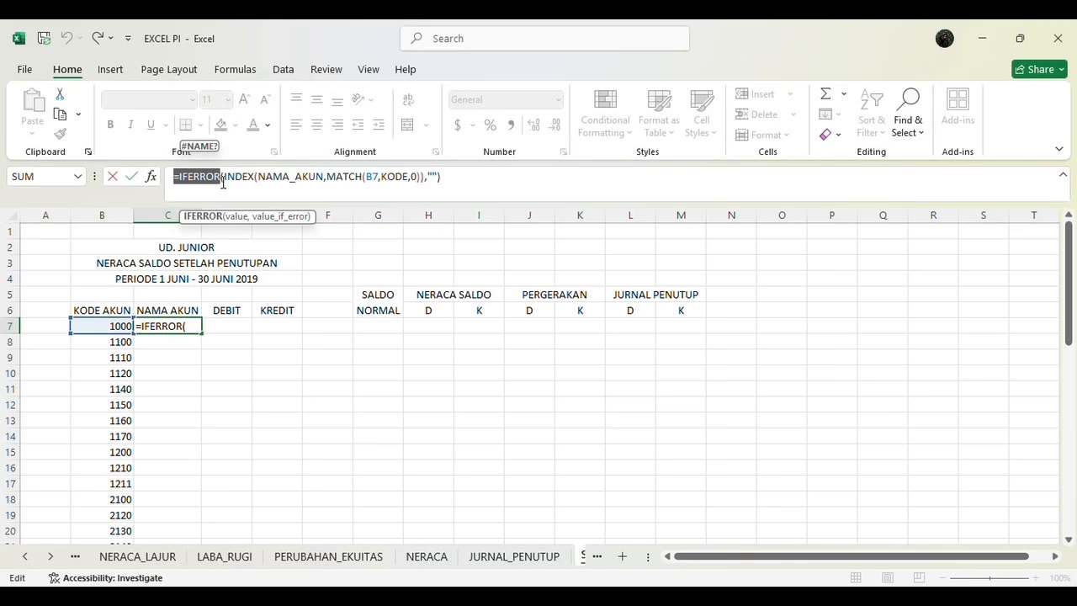
key(Return)
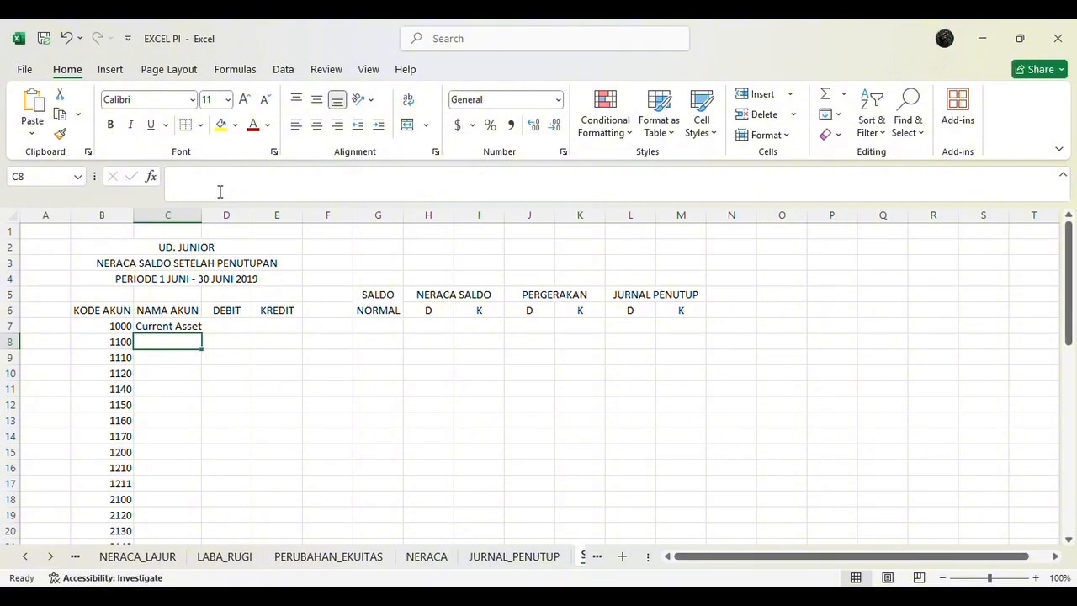
Step: Fill the C7 account name formula down to C50 and autofit column C to its contents
click(195, 323)
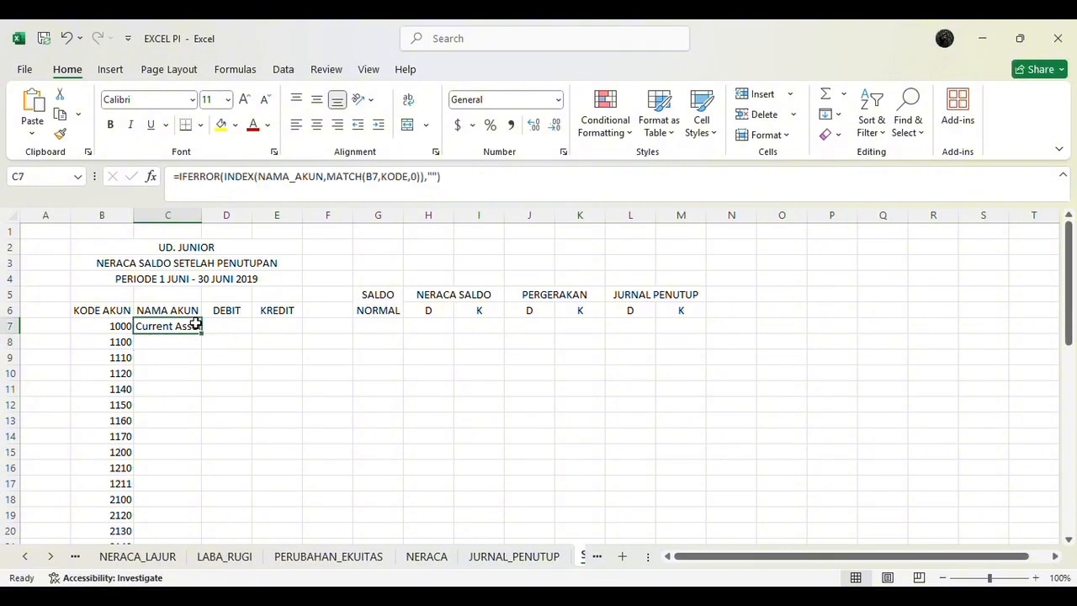
drag(202, 332, 217, 476)
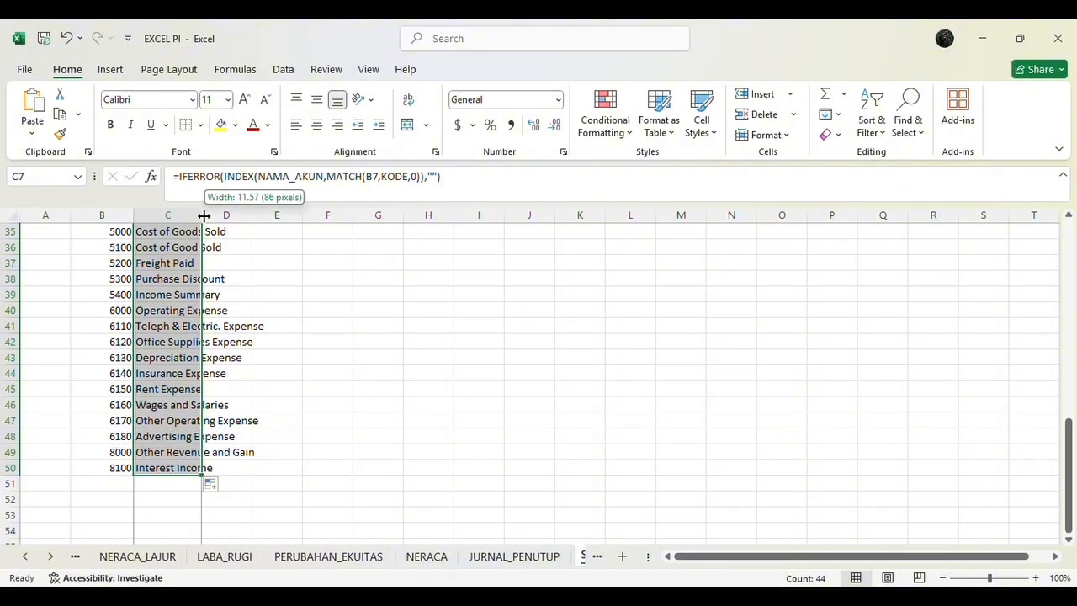
double_click(201, 215)
scroll(303, 421, up, 11)
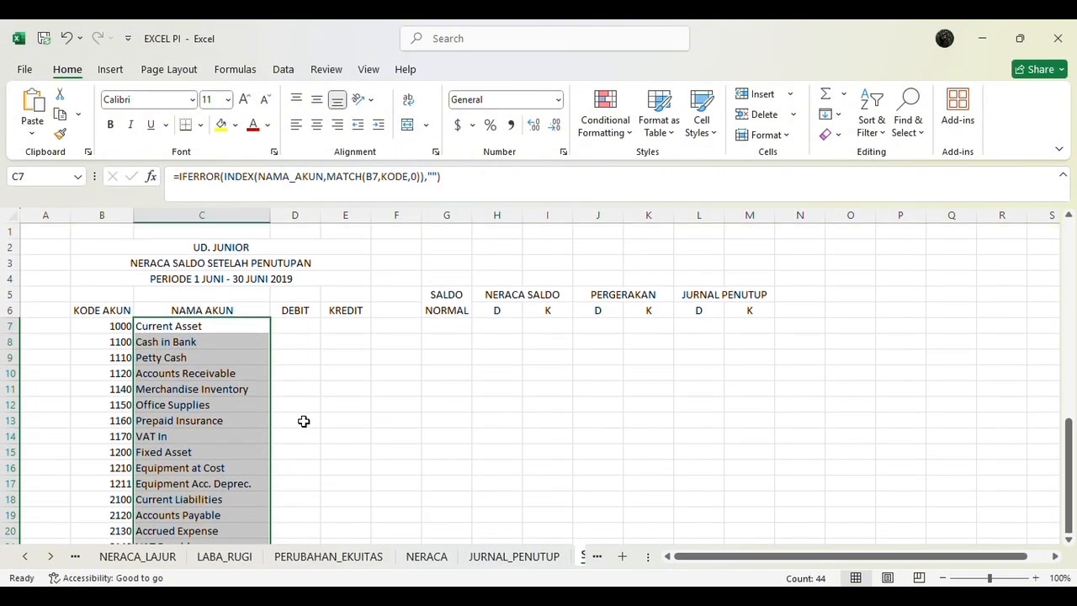
Step: Enter the label BANTU in G4 above the SALDO NORMAL header
click(308, 324)
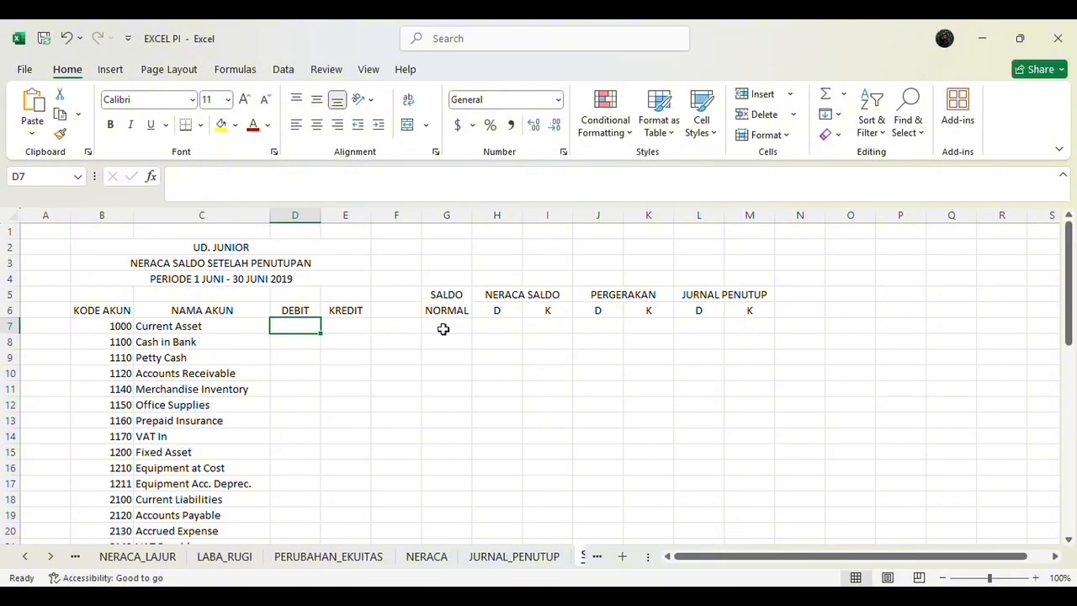
click(460, 282)
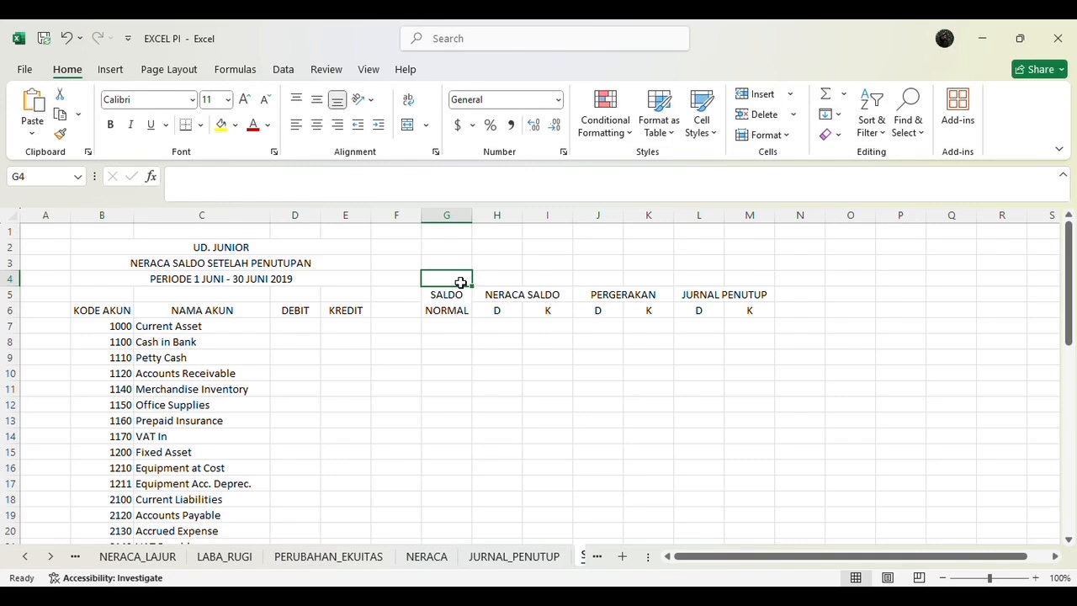
text(BA)
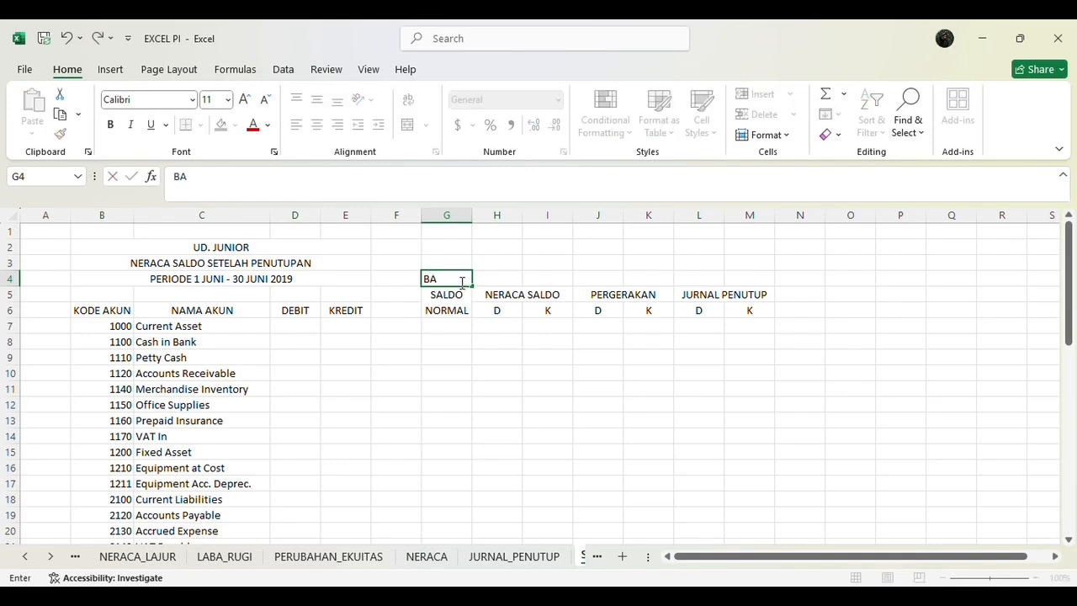
text(NTU)
click(458, 292)
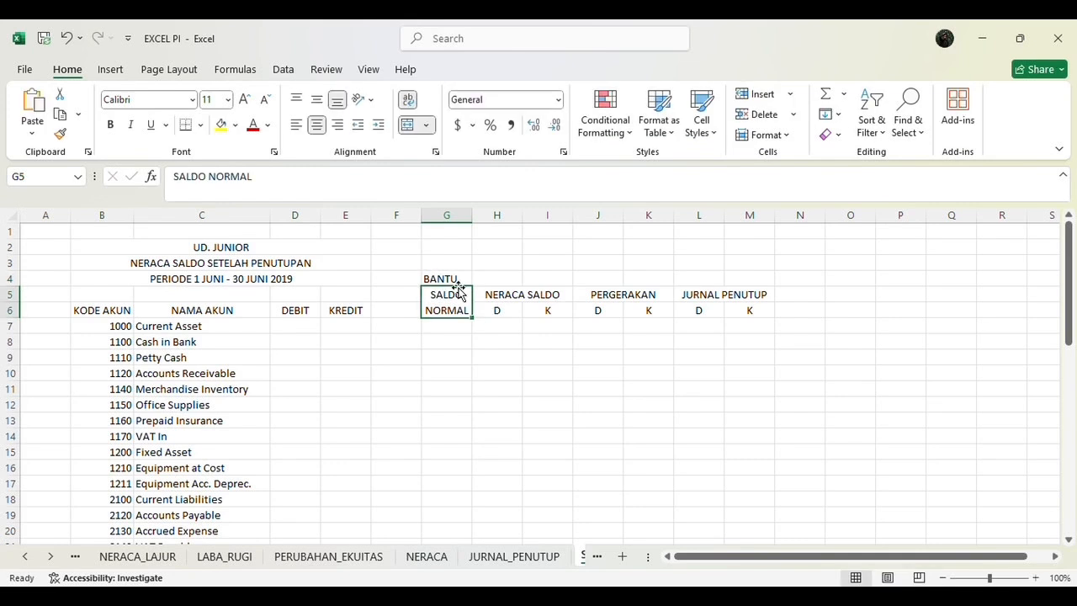
Step: Enter the formula =IFERROR(INDEX(SA_NORMAL,MATCH(B7,KODE,0)),"") in G7 to look up the account's normal balance
key(Return)
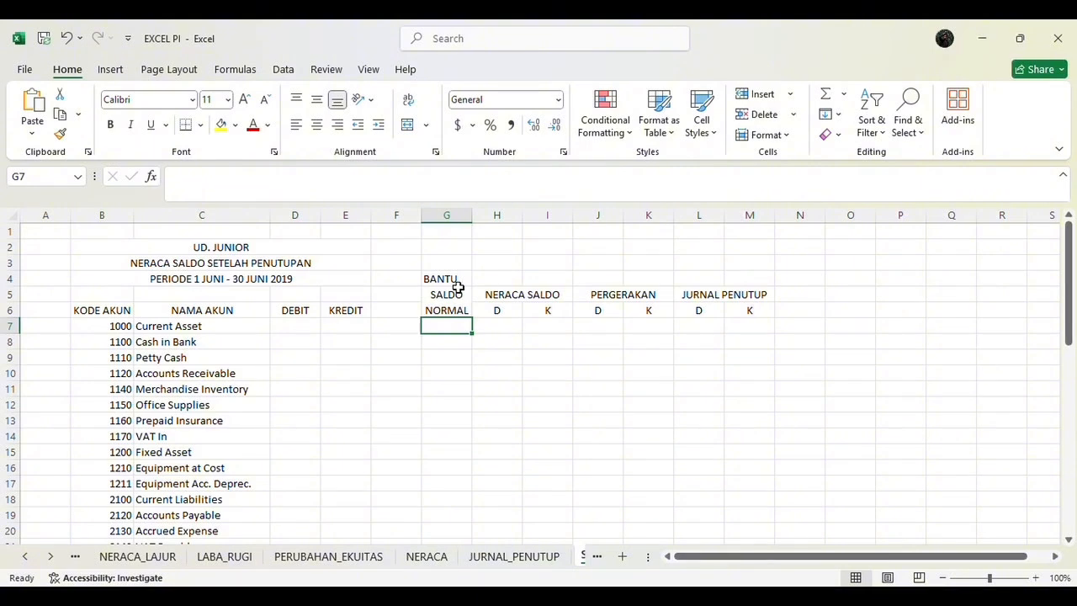
text(=)
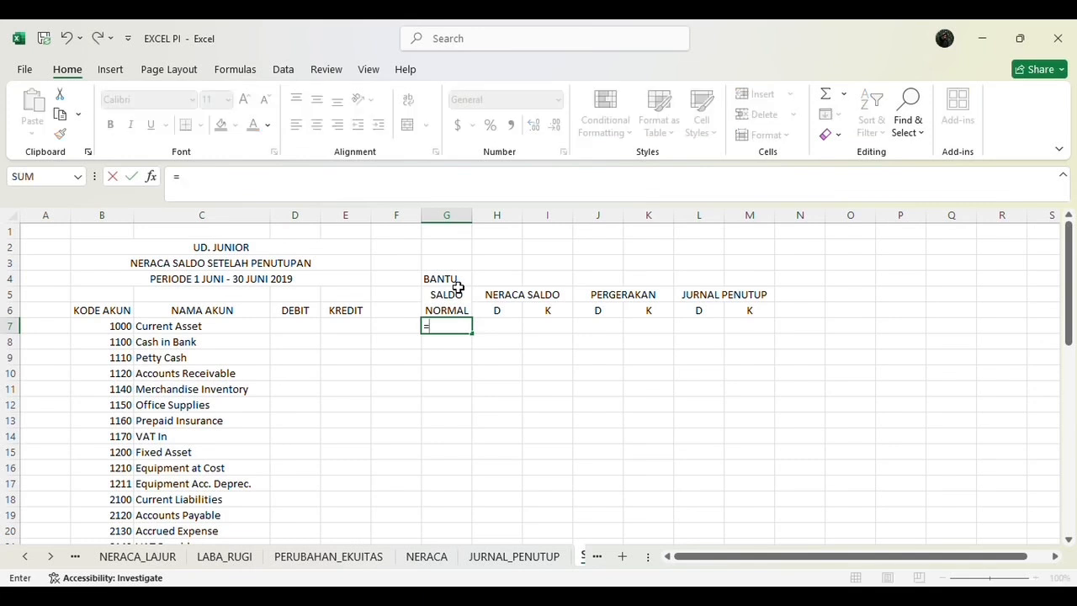
text(IF)
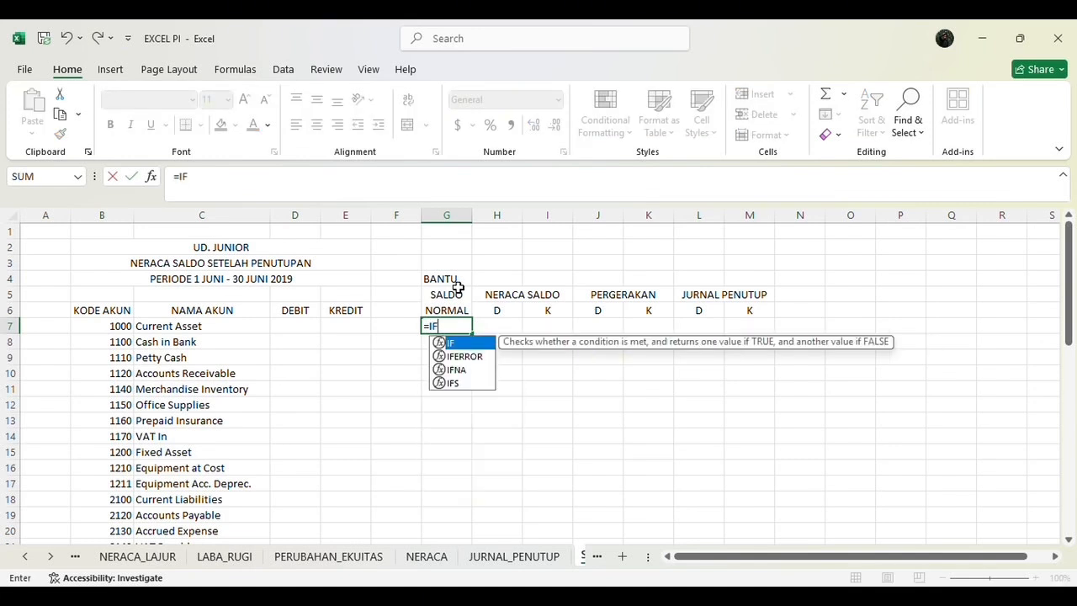
double_click(471, 355)
text(IN)
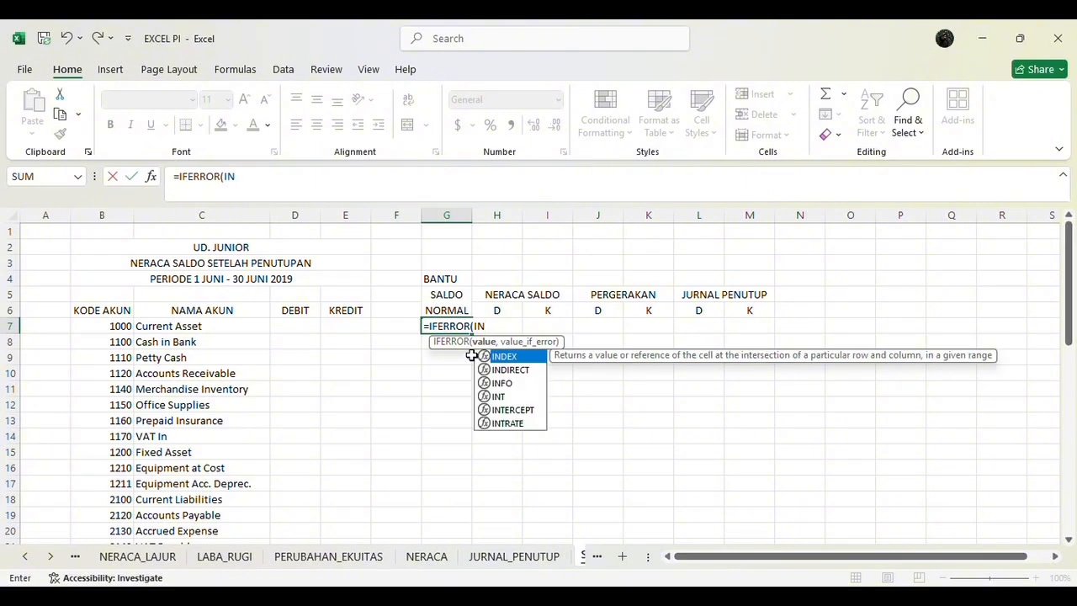
double_click(506, 356)
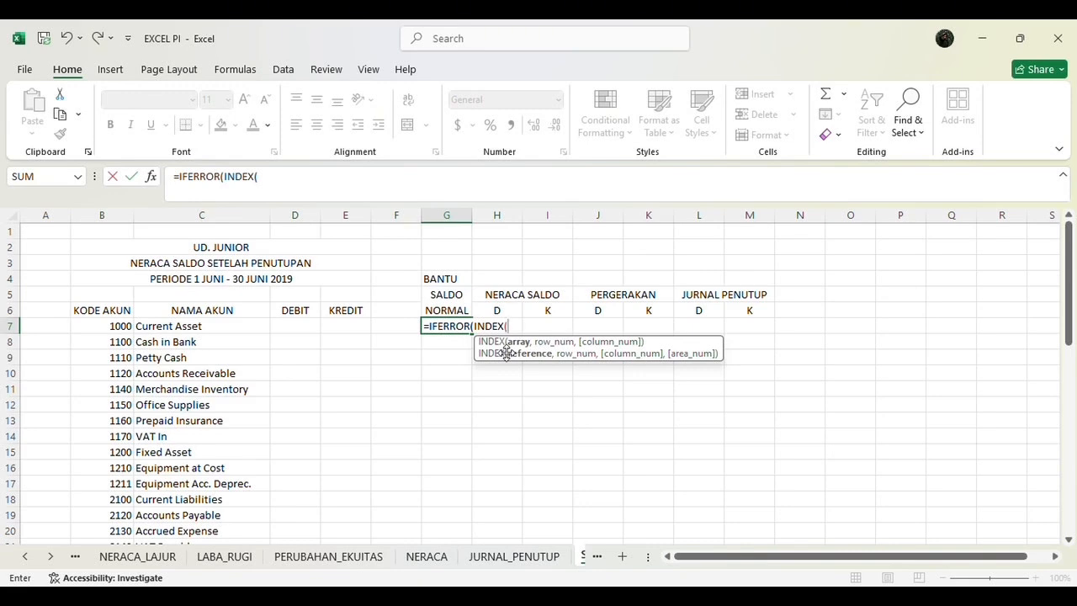
text(SA)
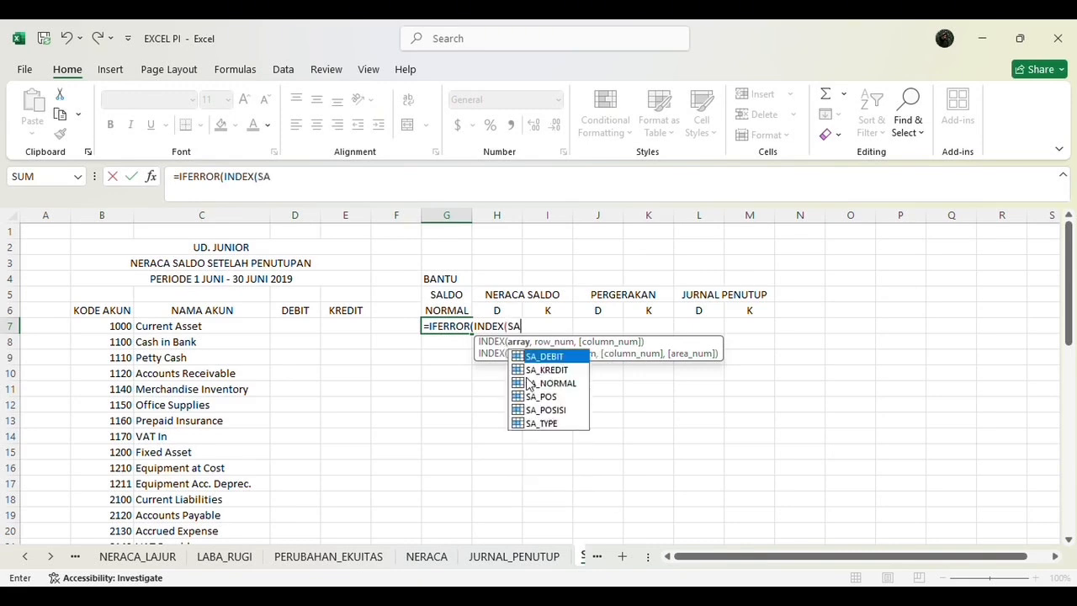
click(529, 384)
double_click(530, 384)
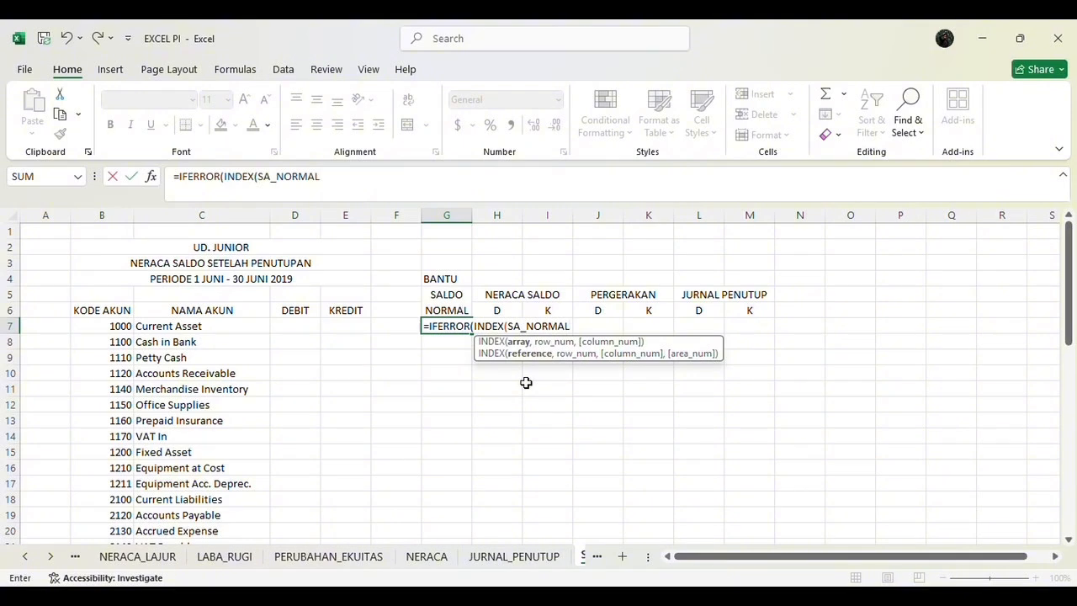
text(,)
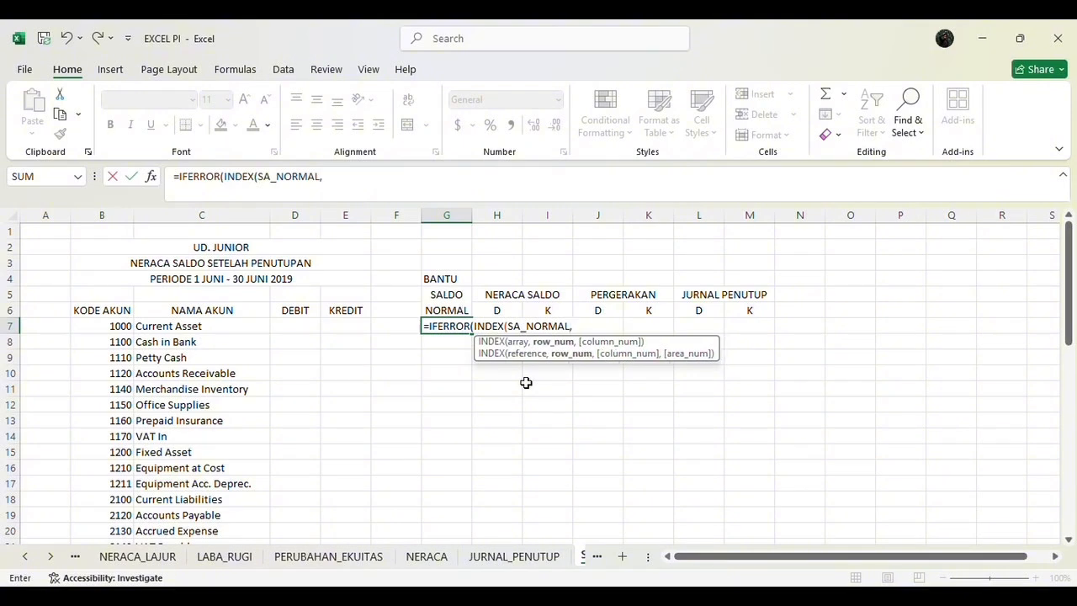
text(M)
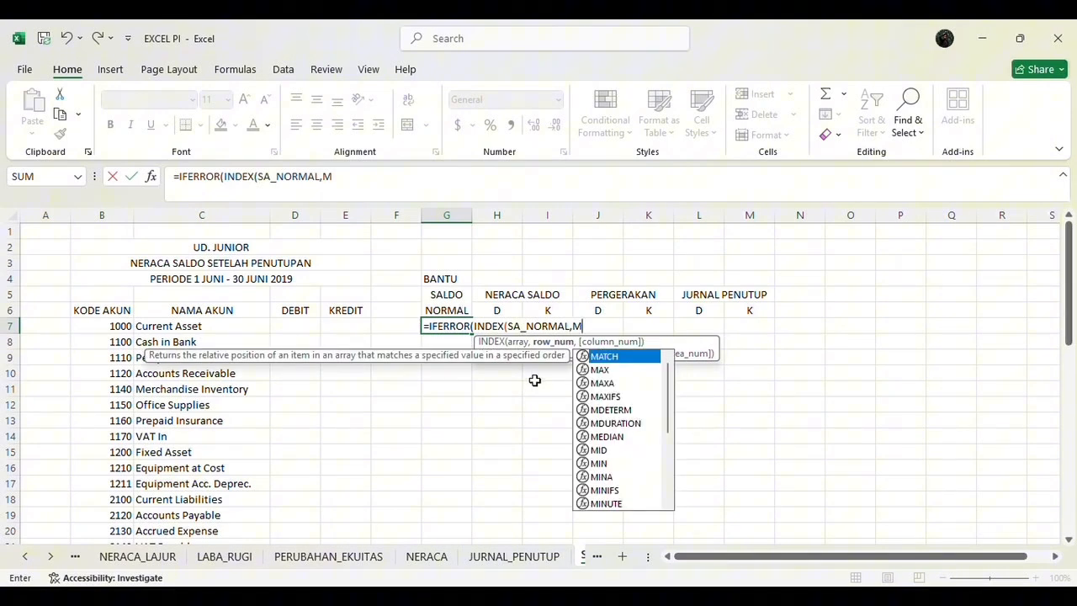
double_click(605, 356)
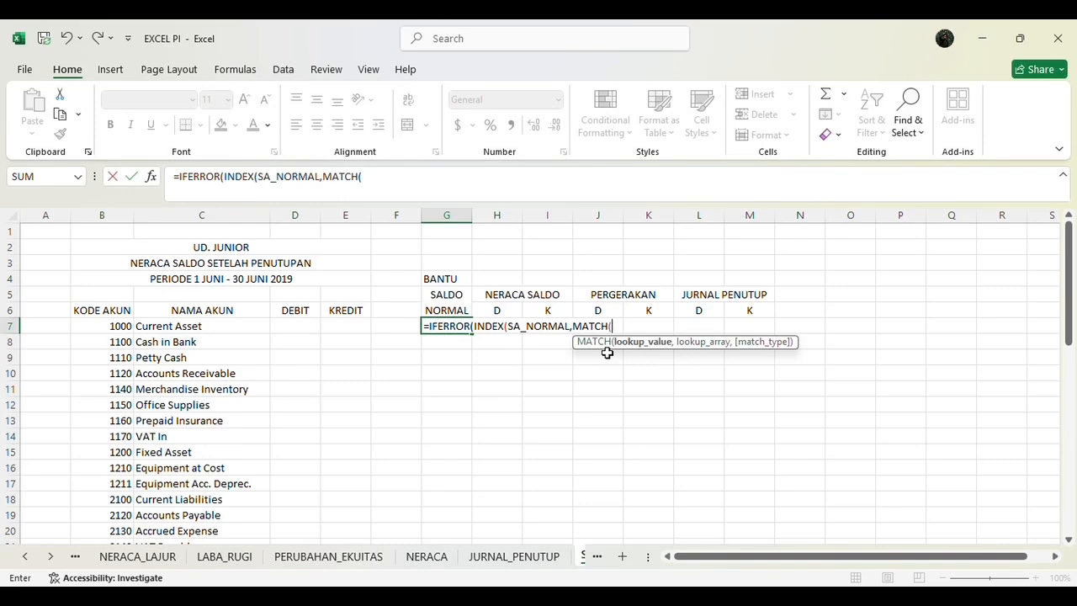
text(B7)
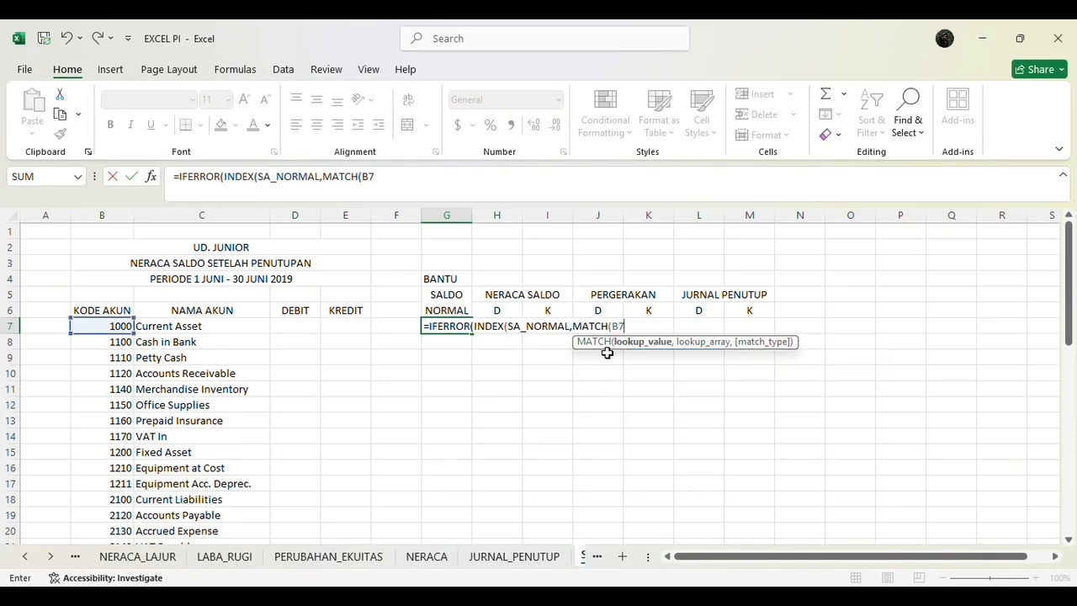
text(,)
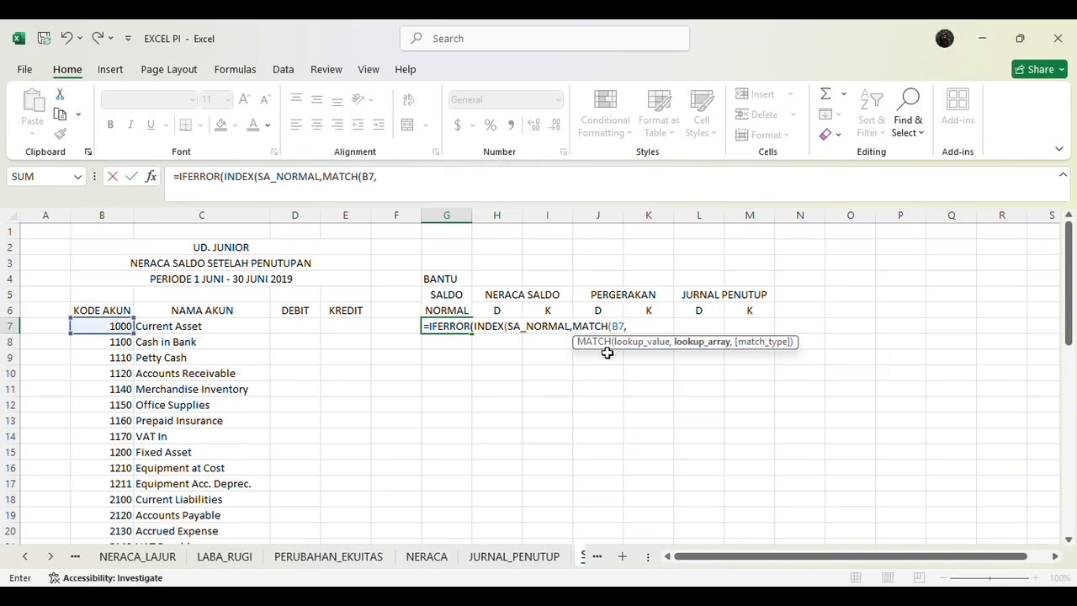
text(KODE)
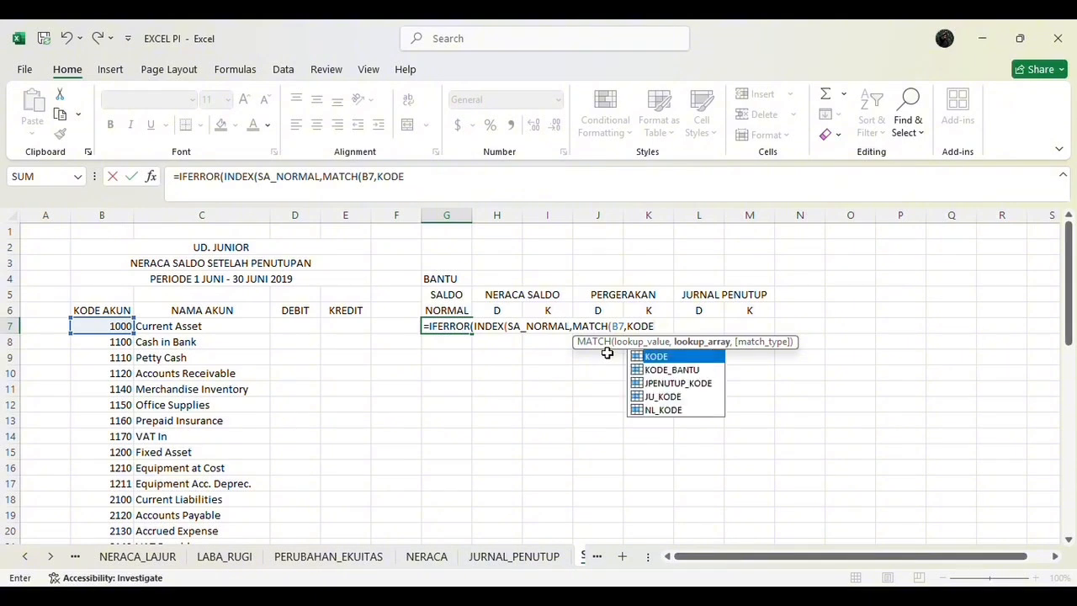
double_click(665, 359)
text(,)
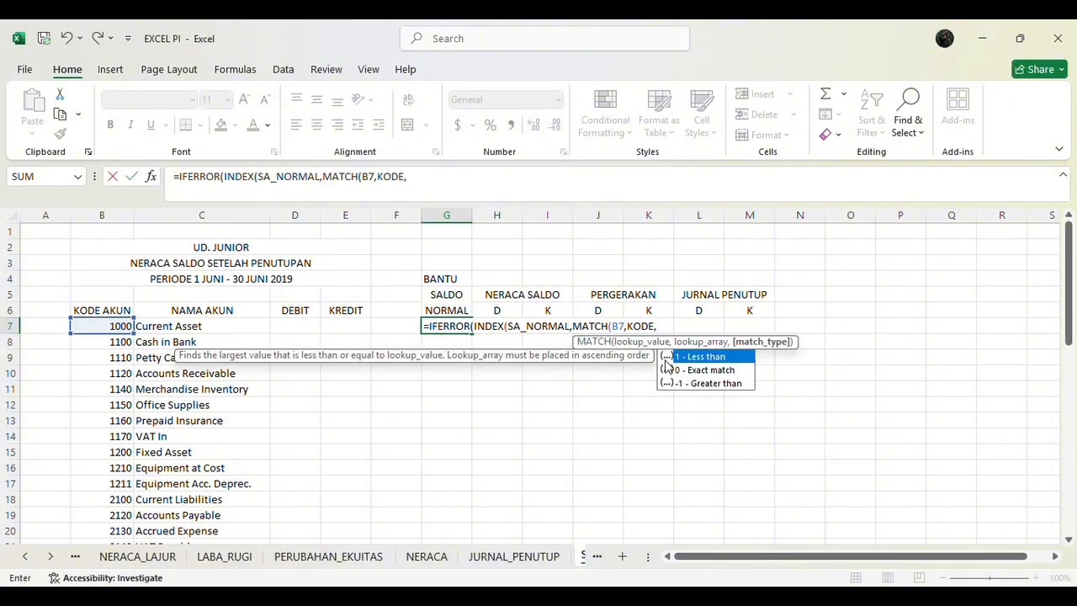
text(0)
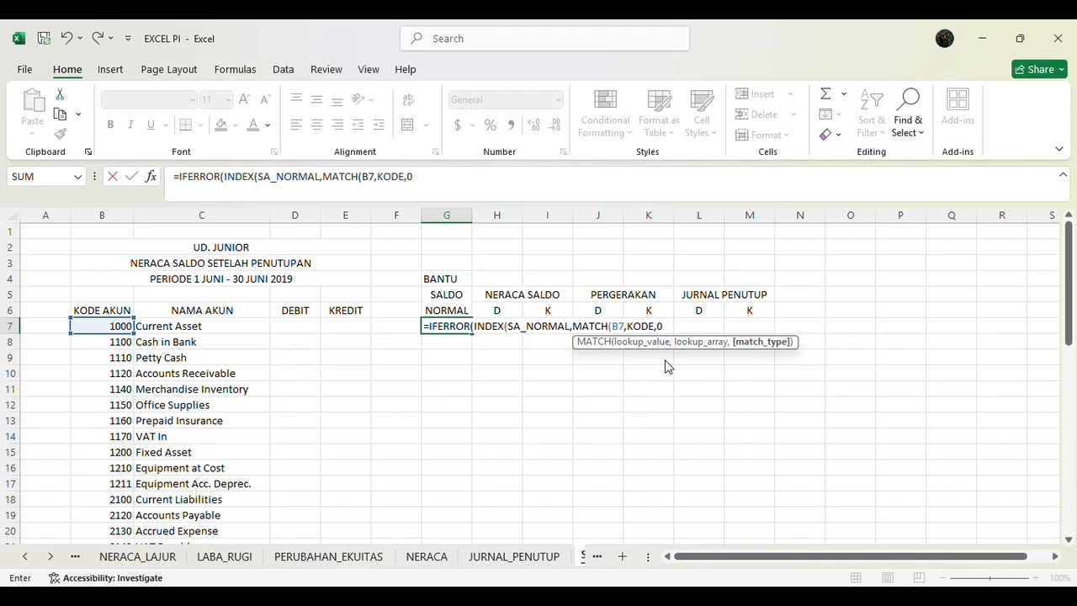
text()),)
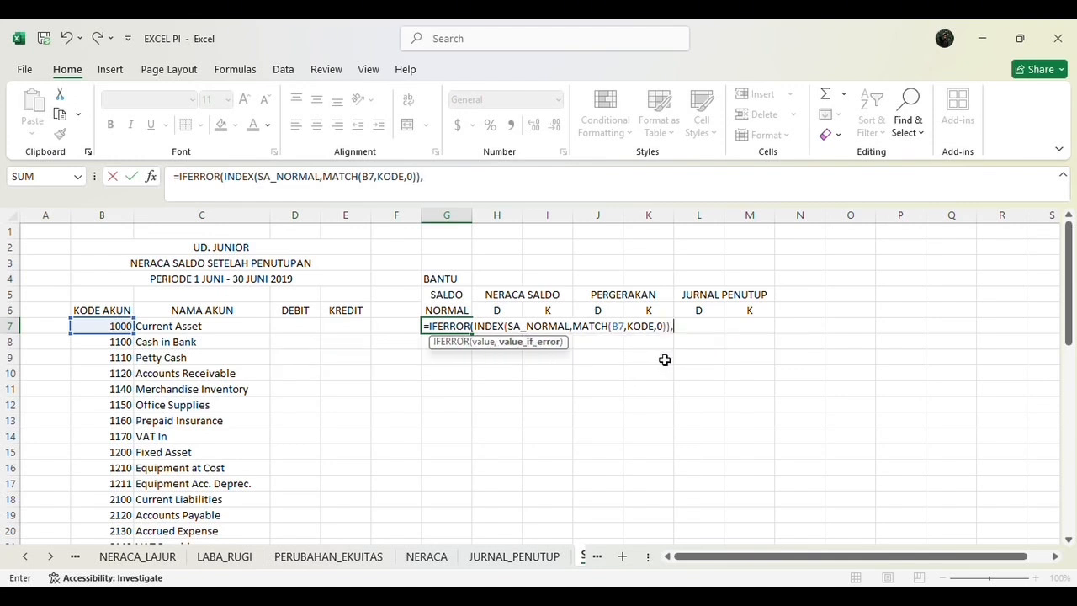
text(""))
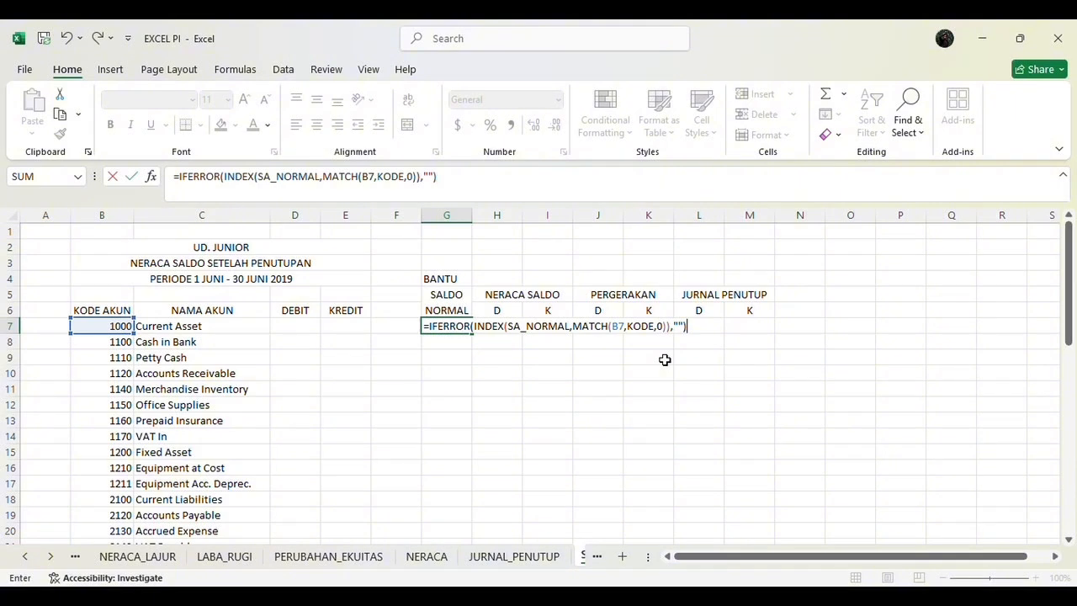
key(Return)
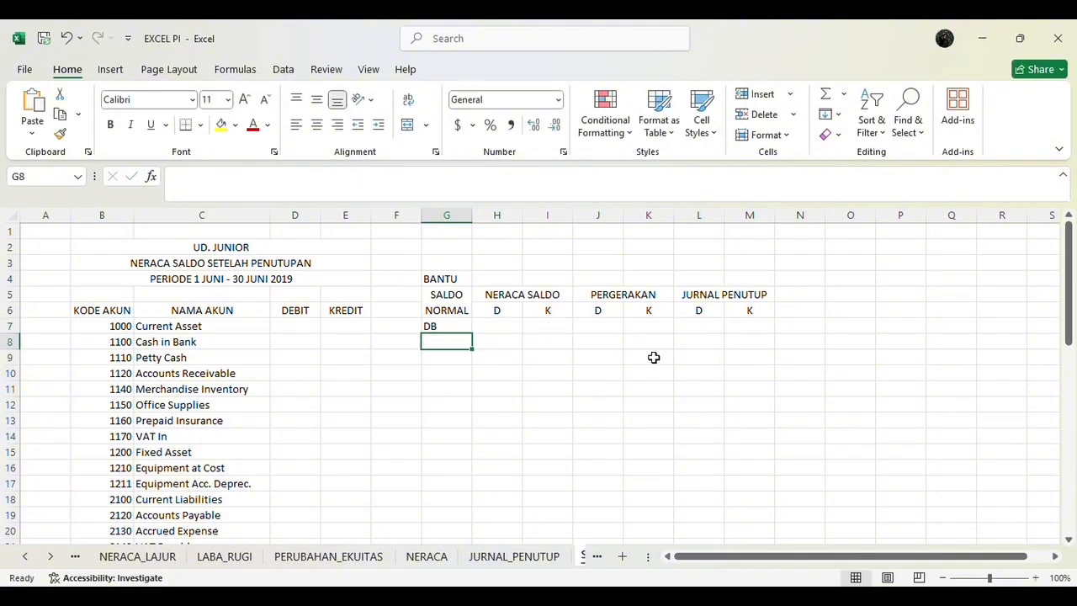
Step: Fill the normal balance formula from G7 down to G55 and extend the account name formula from C50 to C55
click(465, 326)
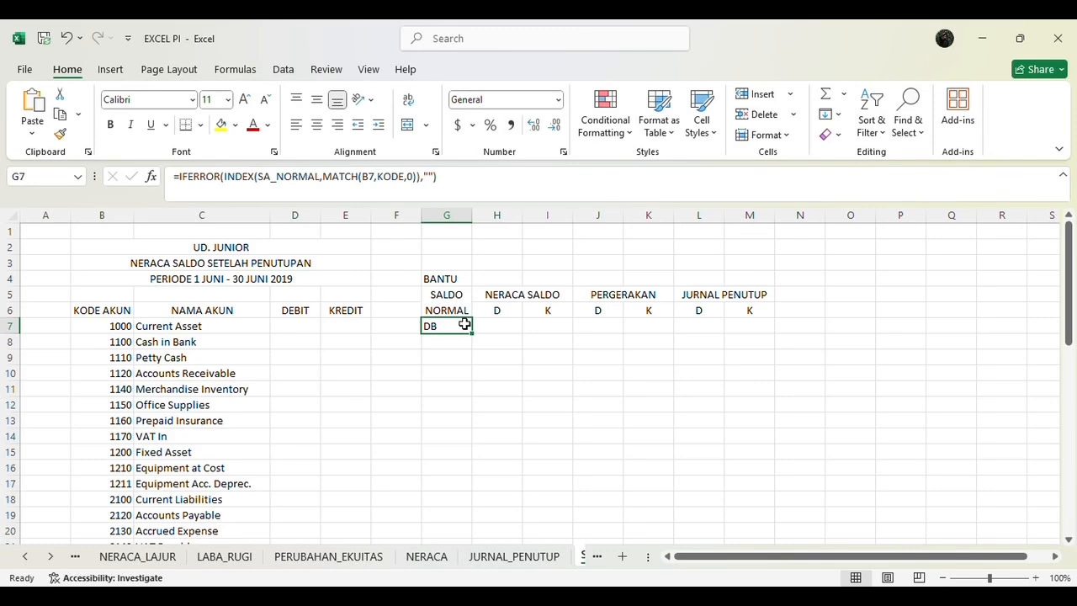
drag(469, 334, 459, 522)
click(244, 363)
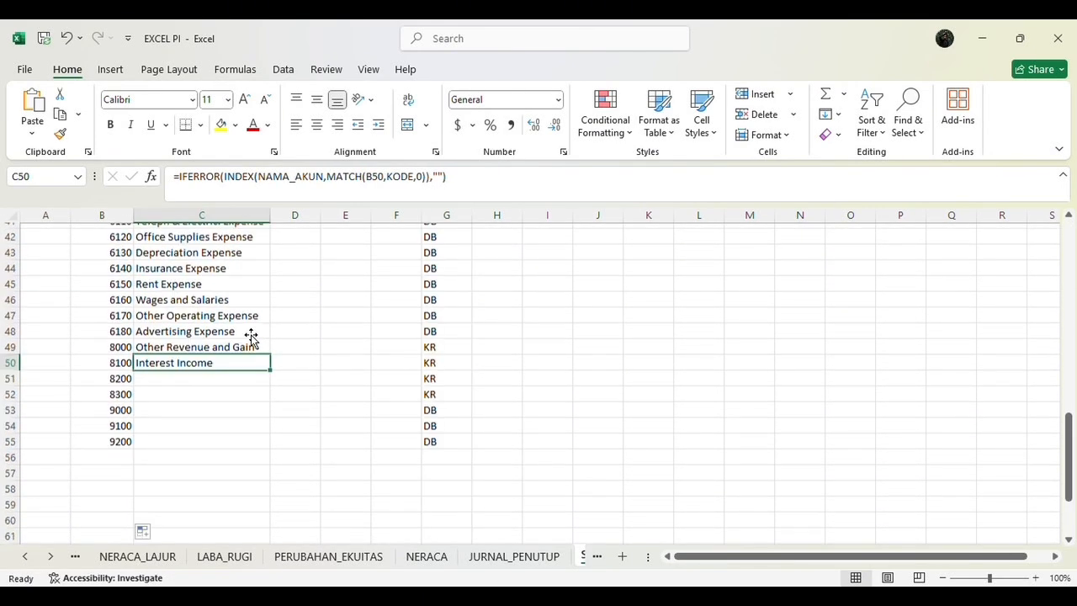
scroll(250, 334, up, 2)
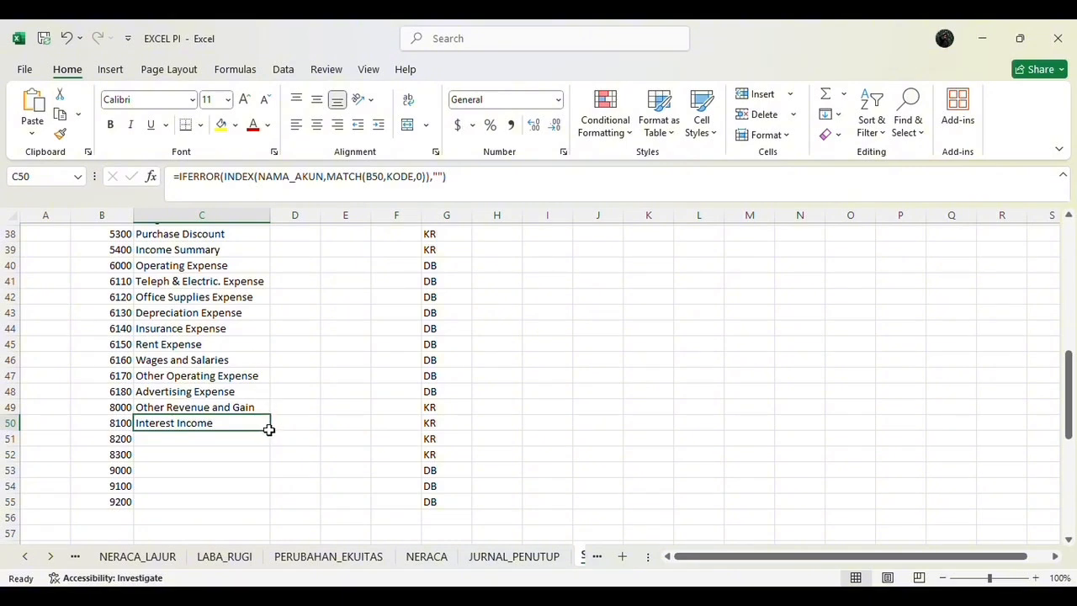
key(Up)
key(Up)
key(Up)
key(Up)
key(Up)
key(Up)
key(Up)
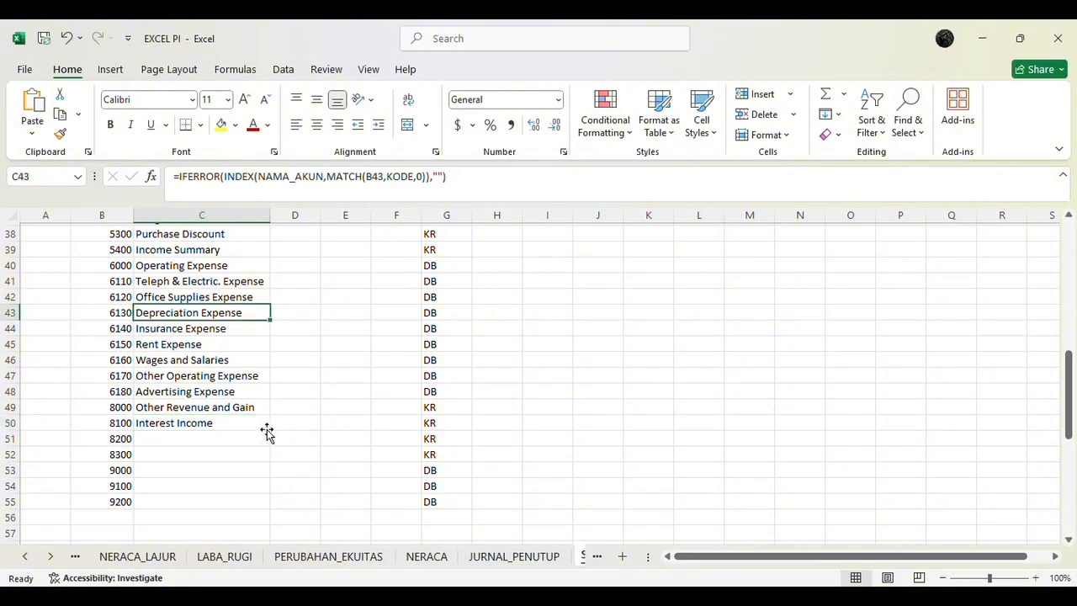
key(Up)
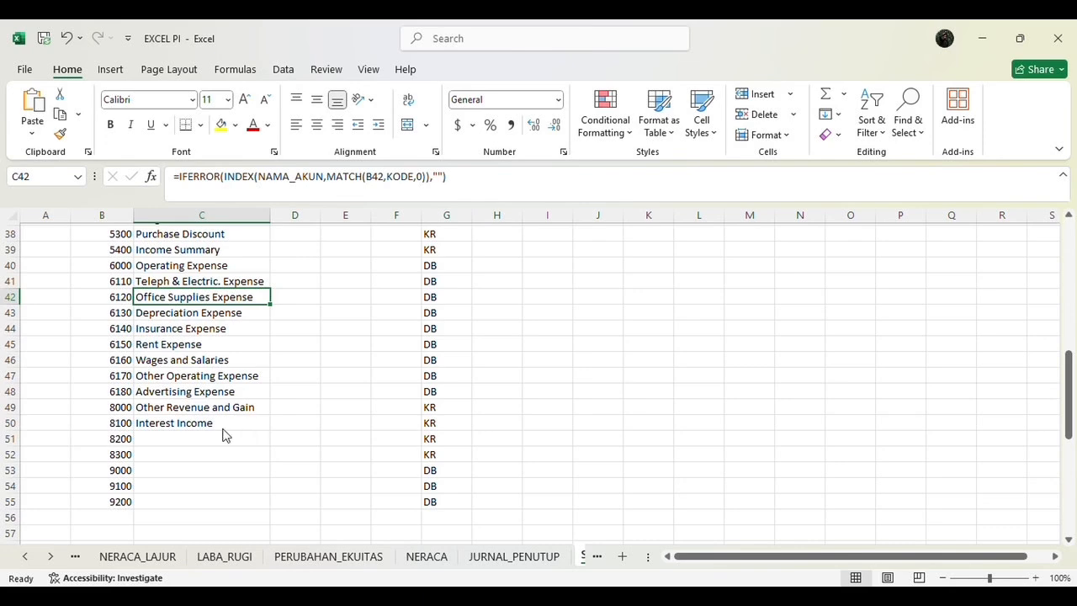
click(223, 426)
scroll(244, 395, down, 2)
drag(270, 317, 272, 397)
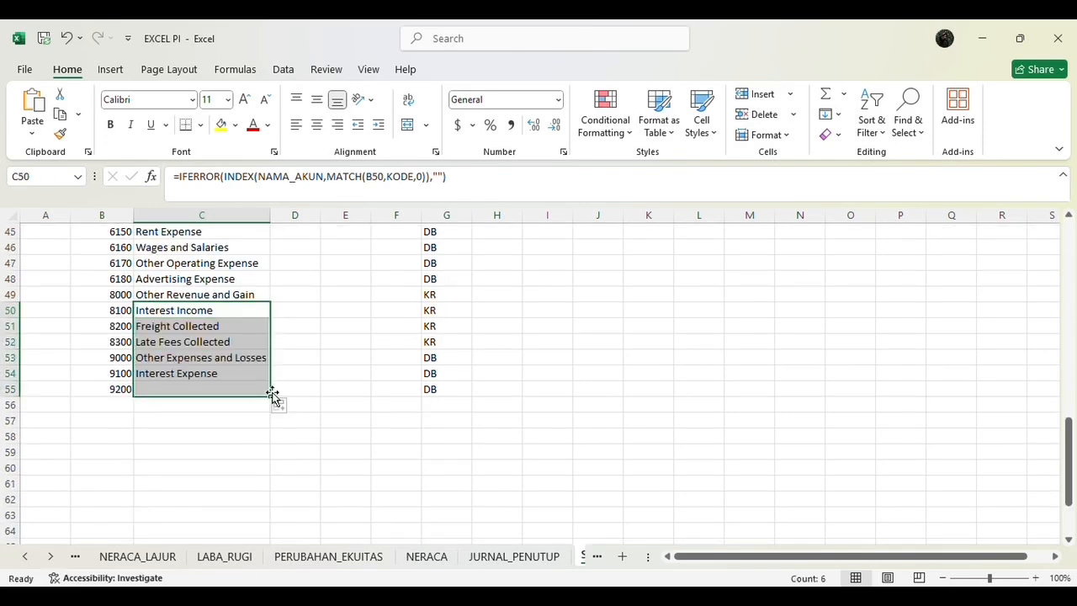
Step: Enter the formula =IFERROR(INDEX(SA_DEBIT,MATCH(B7,KODE,0)),"") in H7 to look up the trial balance debit amount
scroll(378, 354, up, 15)
click(505, 325)
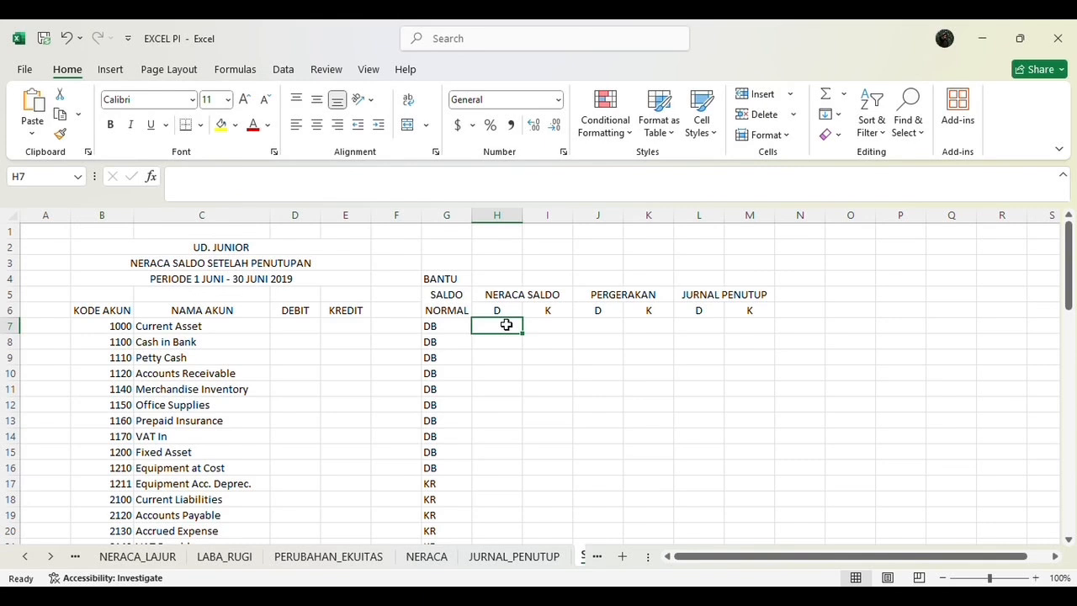
text(=)
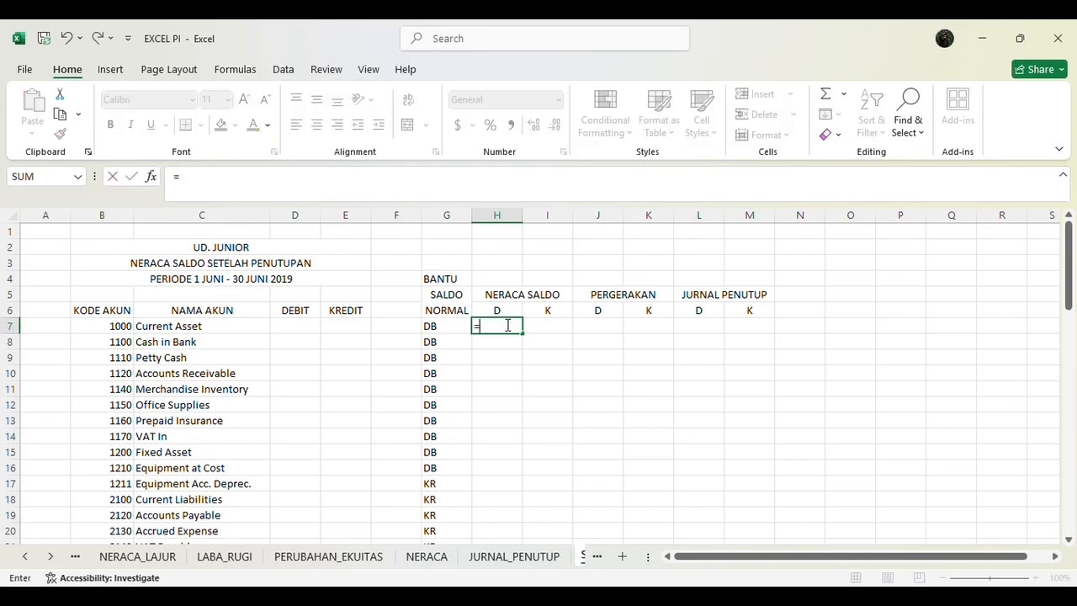
text(IF)
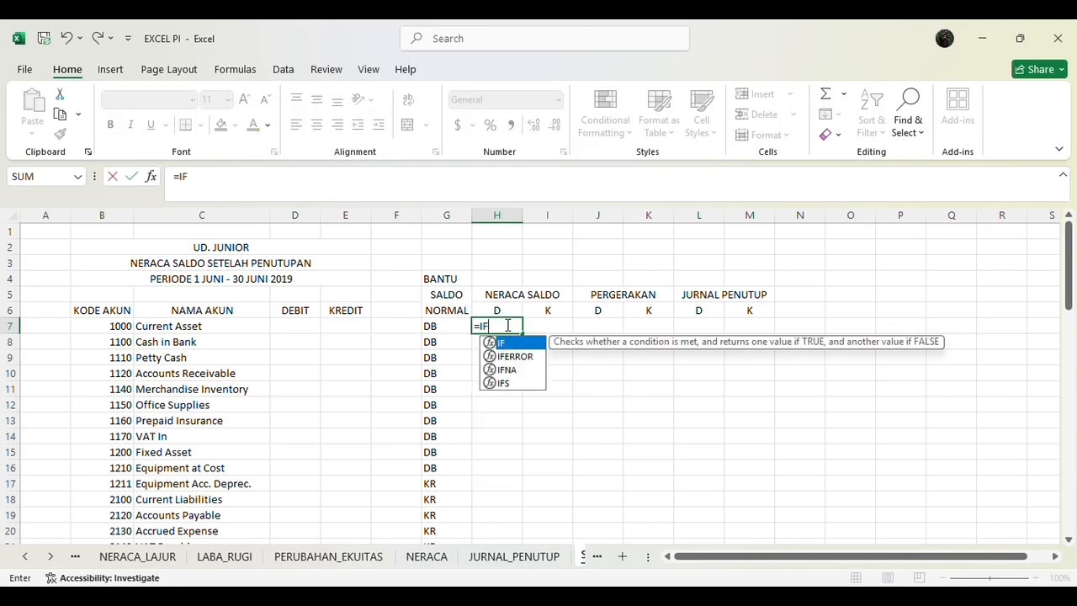
click(522, 355)
double_click(522, 354)
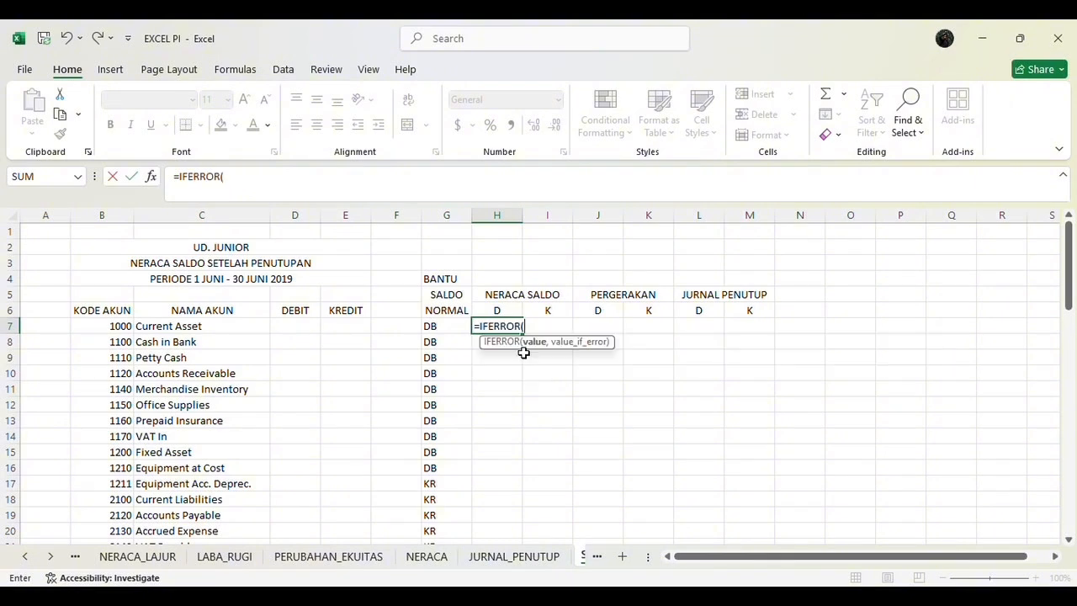
text(I)
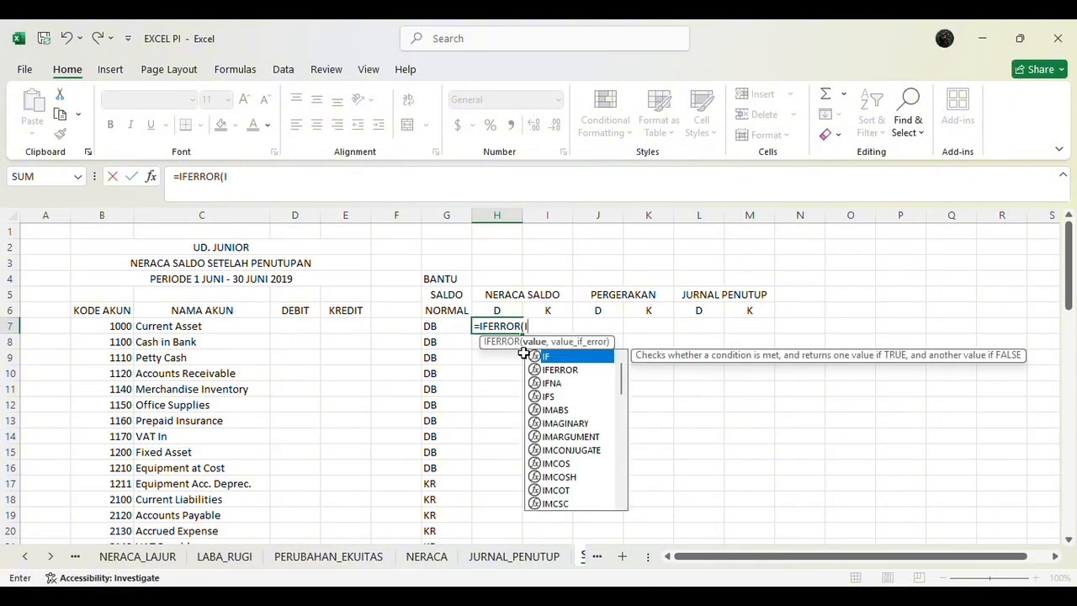
text(ND)
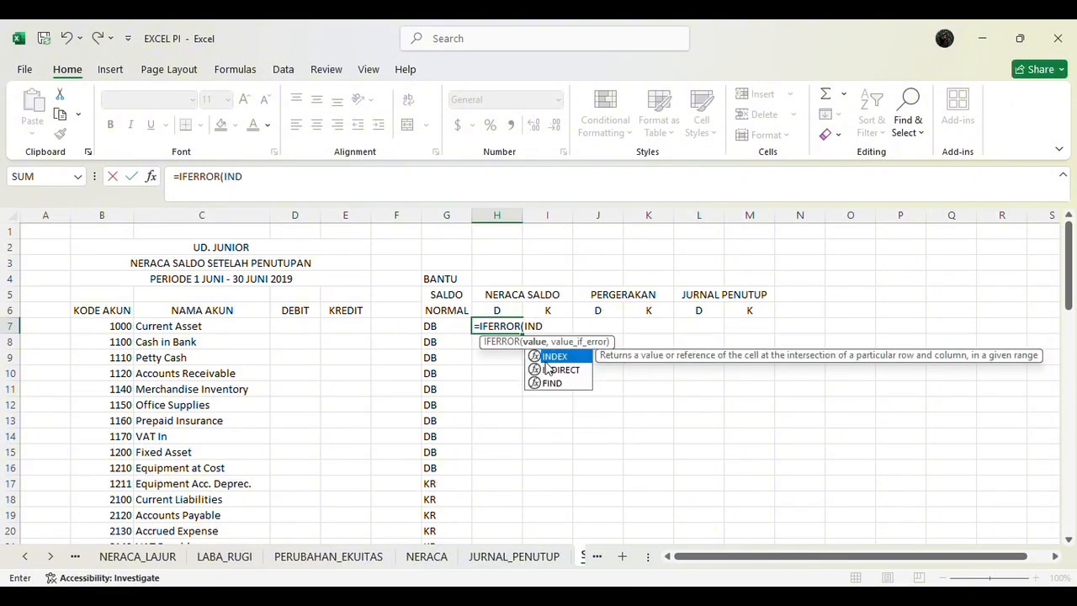
double_click(553, 357)
text(SA)
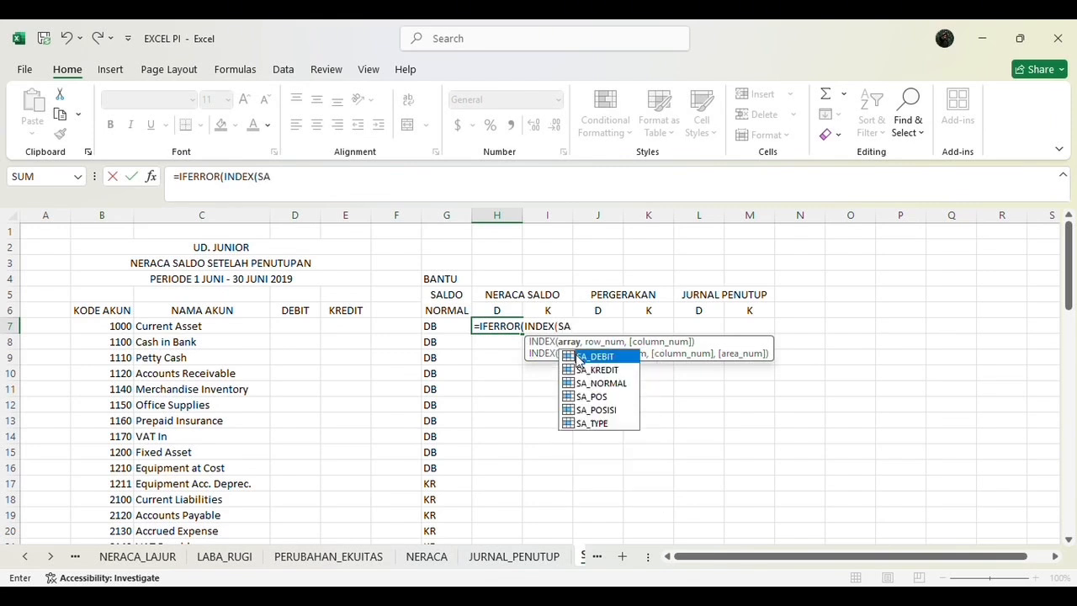
double_click(577, 358)
text(,)
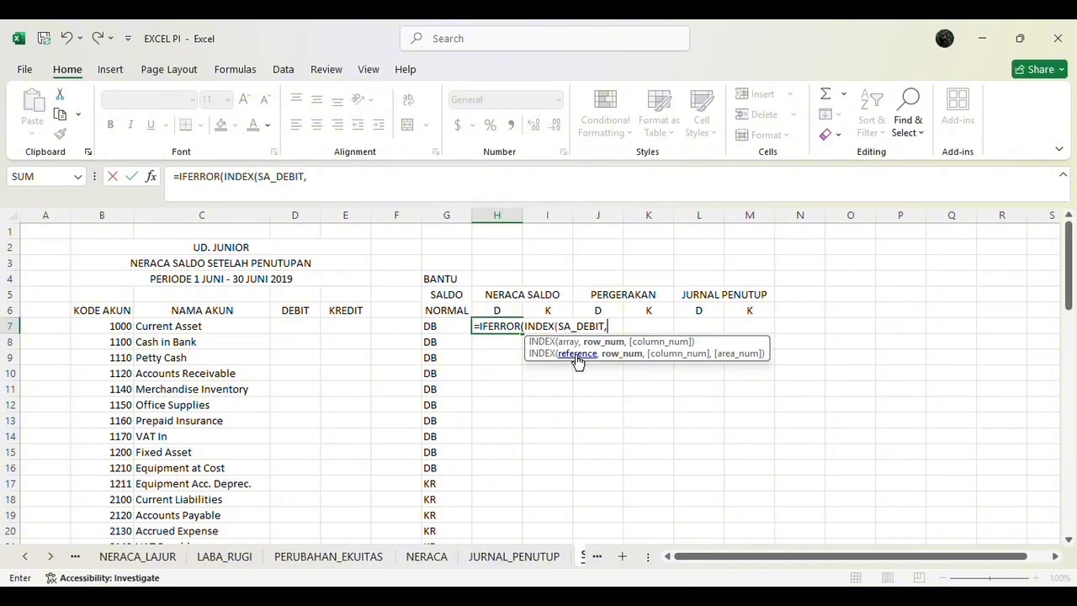
text(M)
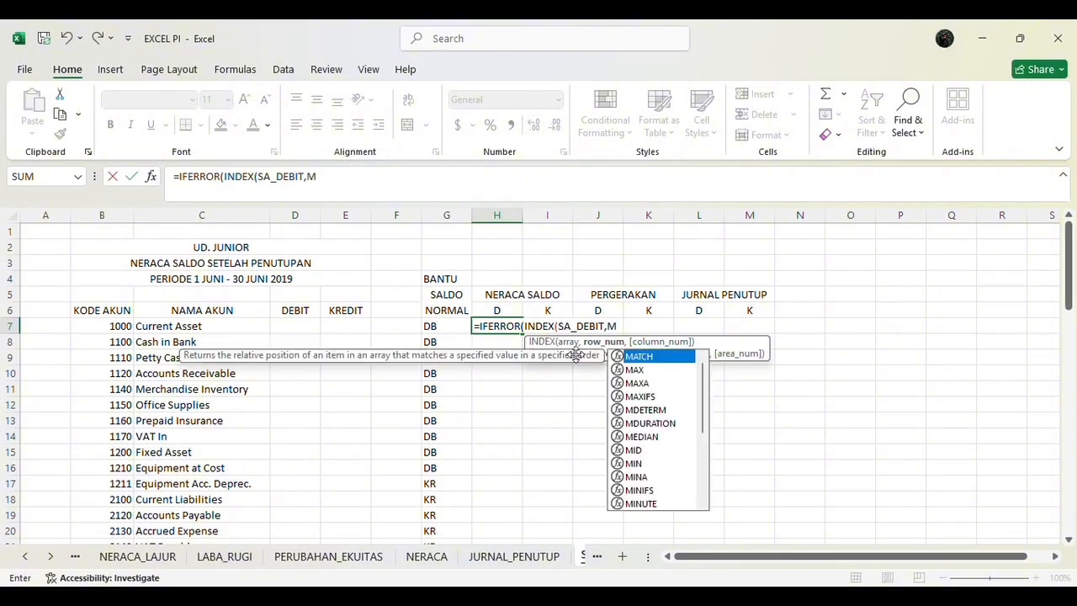
double_click(620, 357)
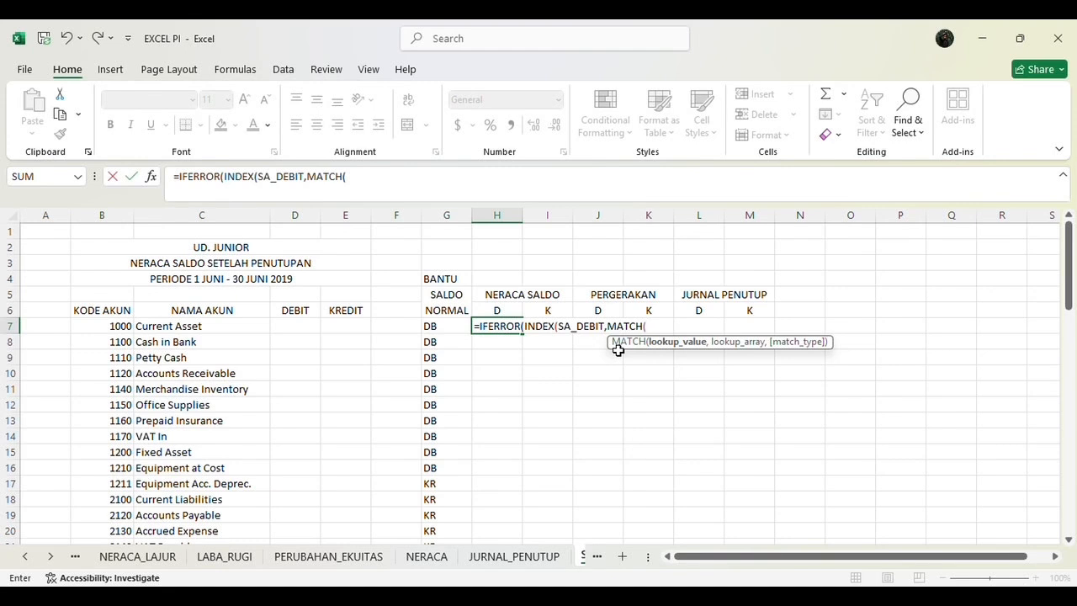
text(B7)
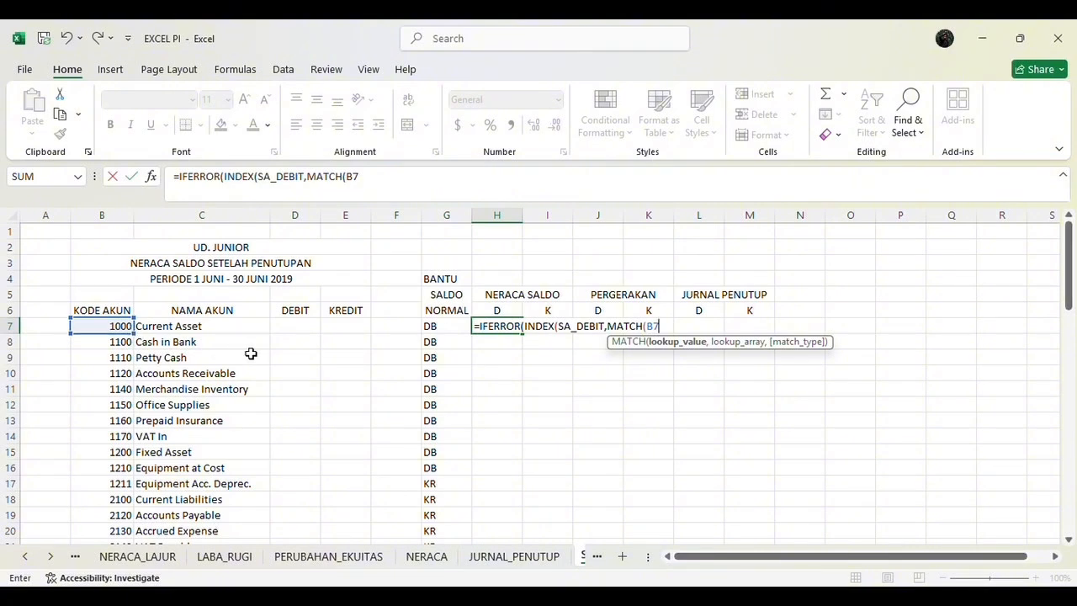
text(,KO)
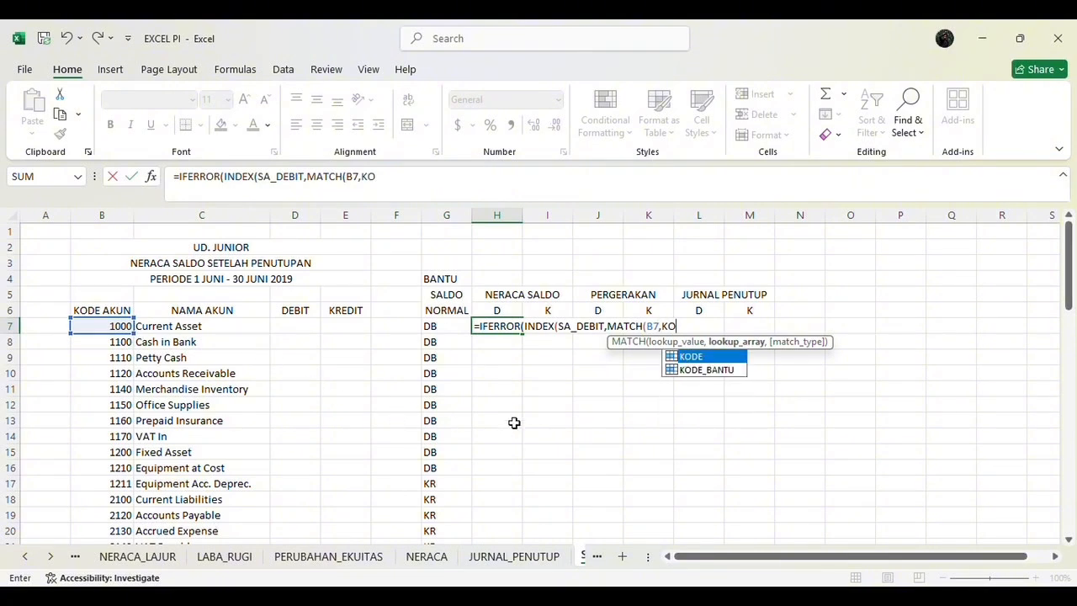
double_click(693, 357)
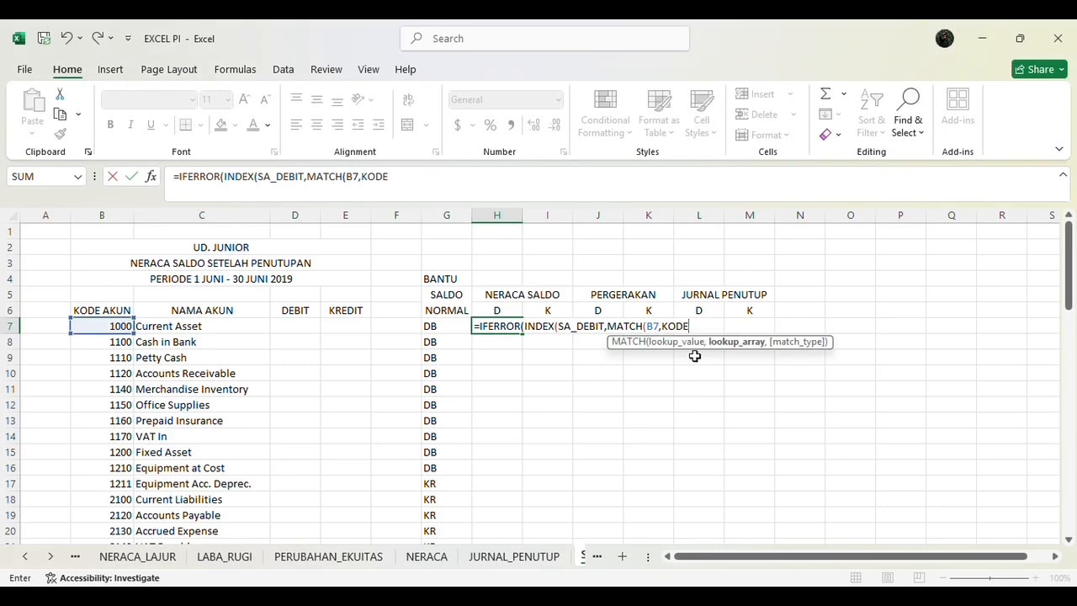
text(,0)
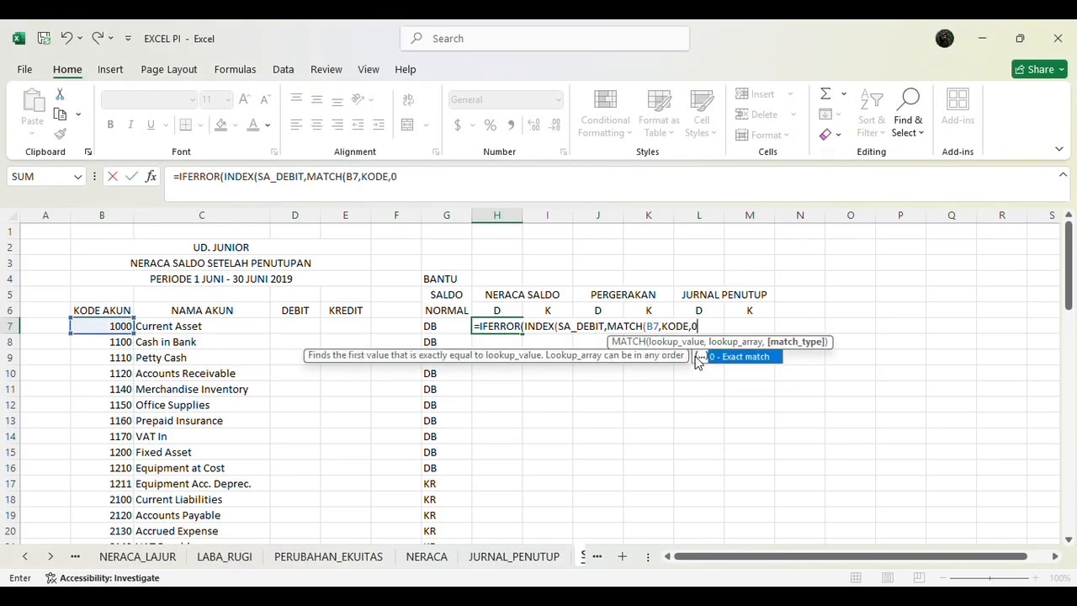
text()))
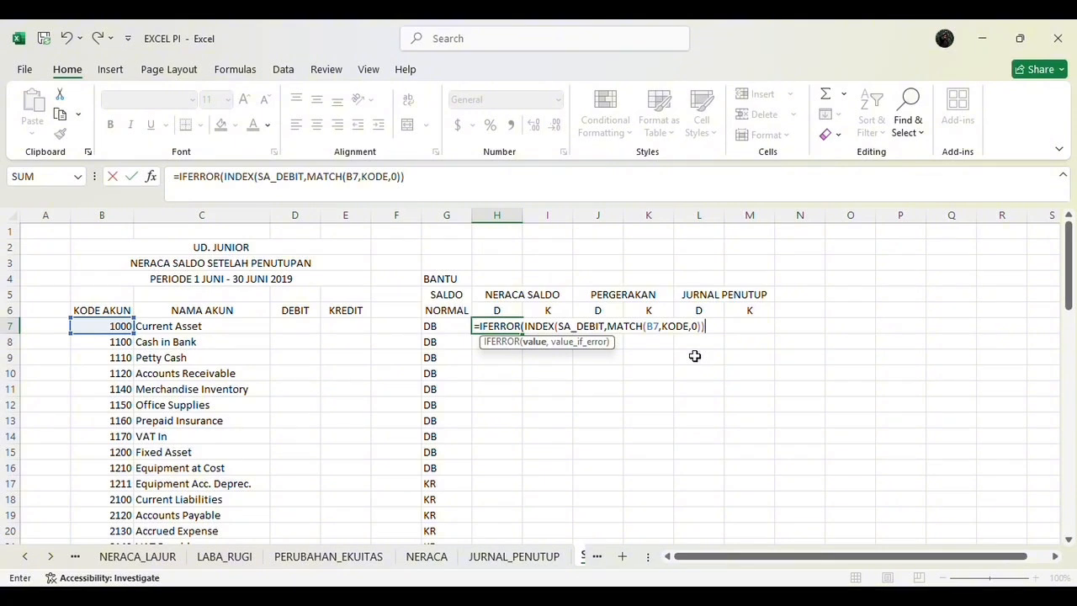
text(""))
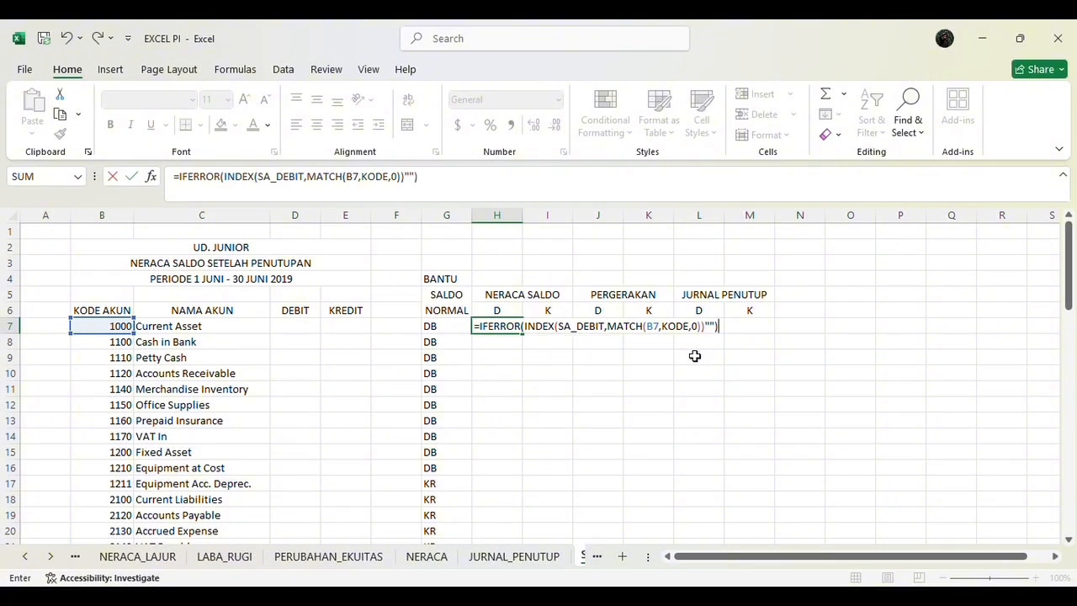
key(Return)
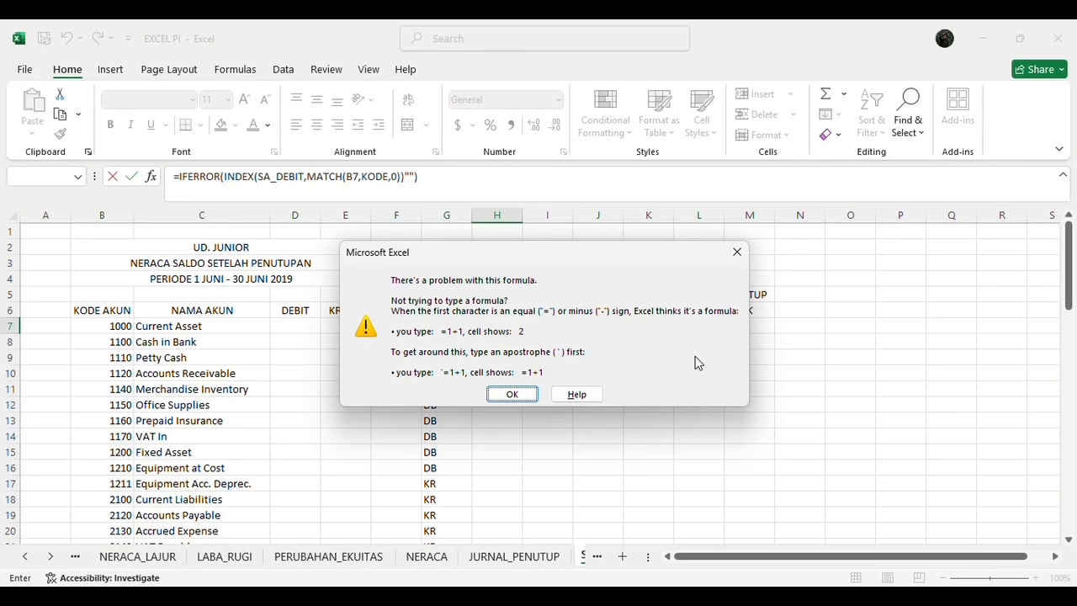
click(527, 396)
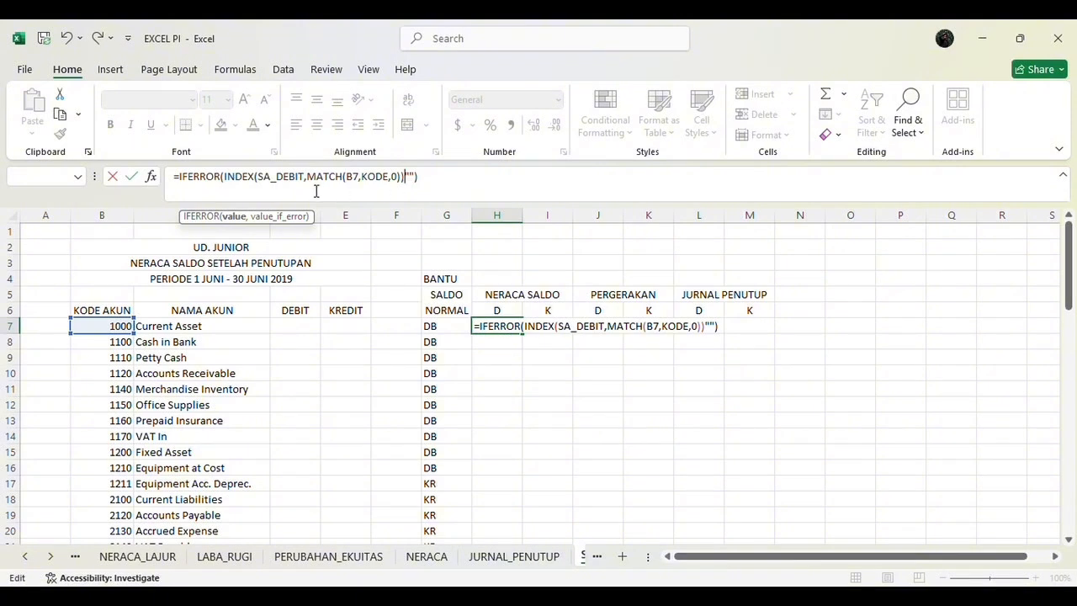
text(,)
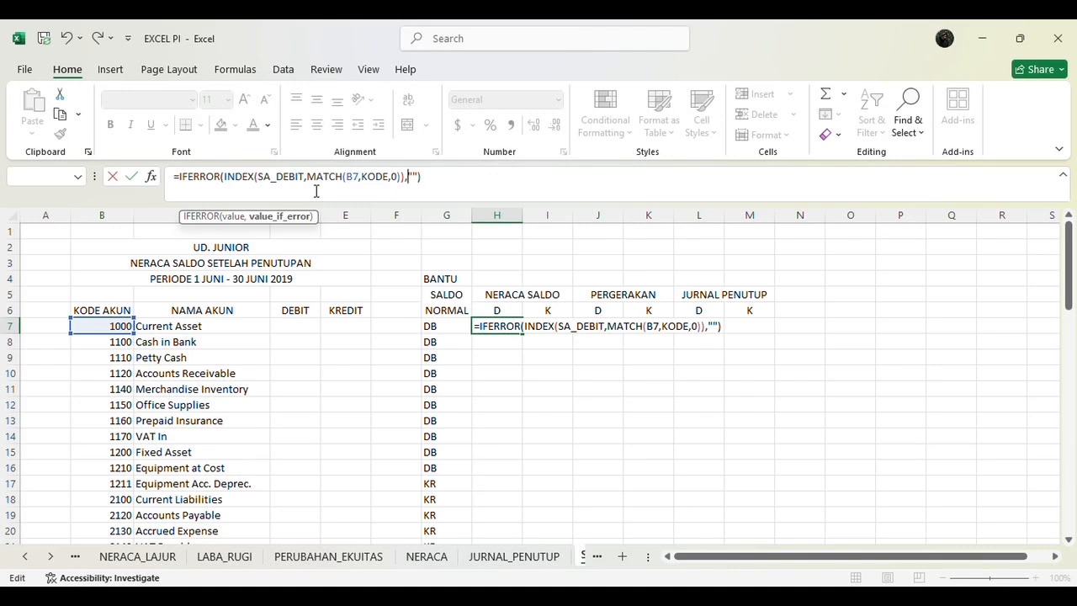
key(Return)
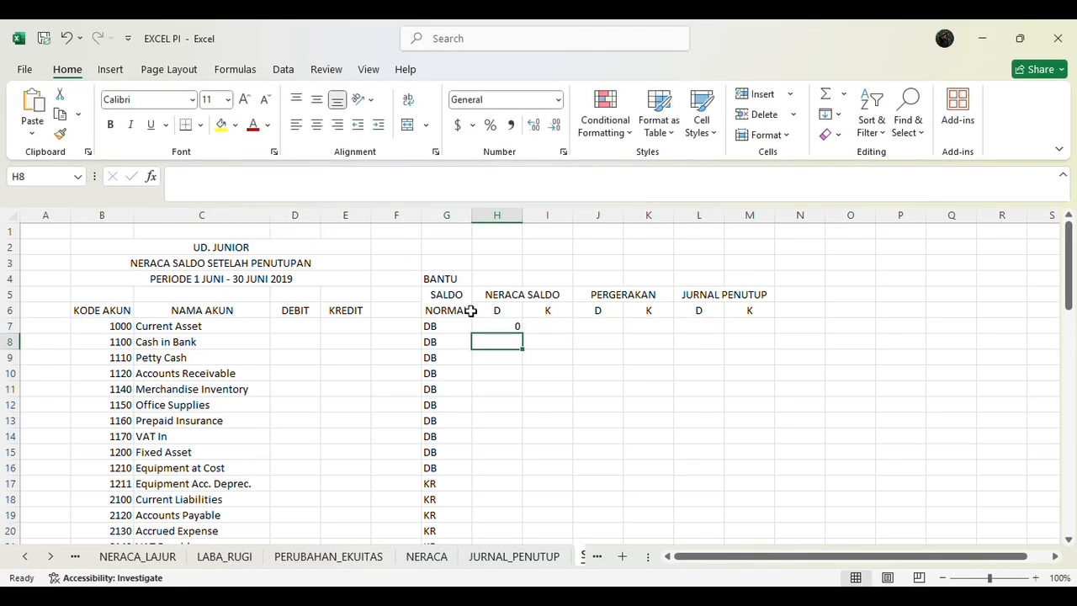
Step: Fill the debit lookup formula from H7 down to H55 and widen column H to fit its values
click(498, 327)
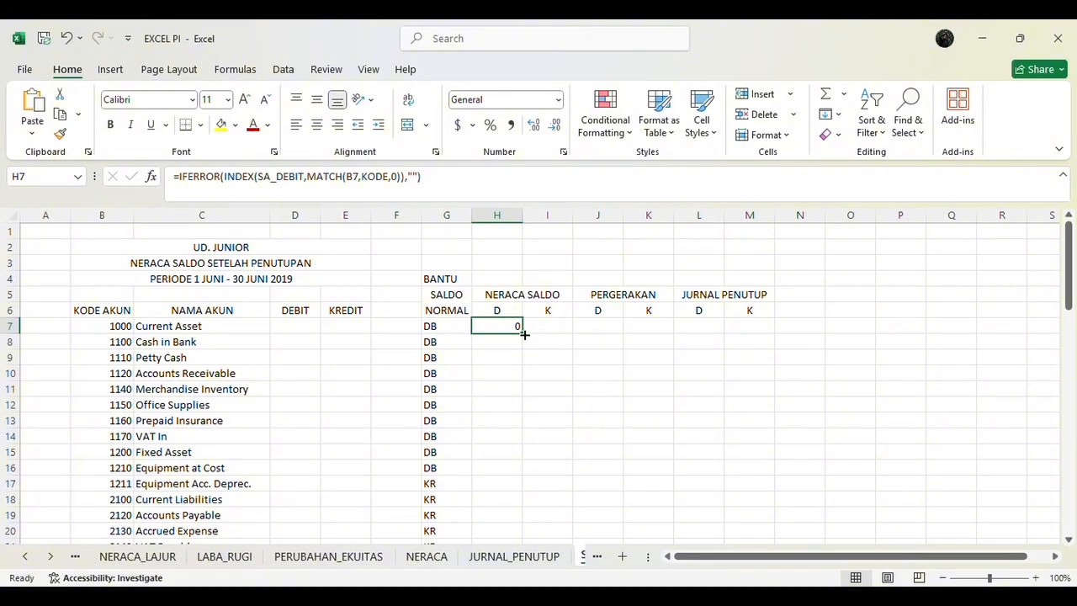
drag(522, 333, 544, 378)
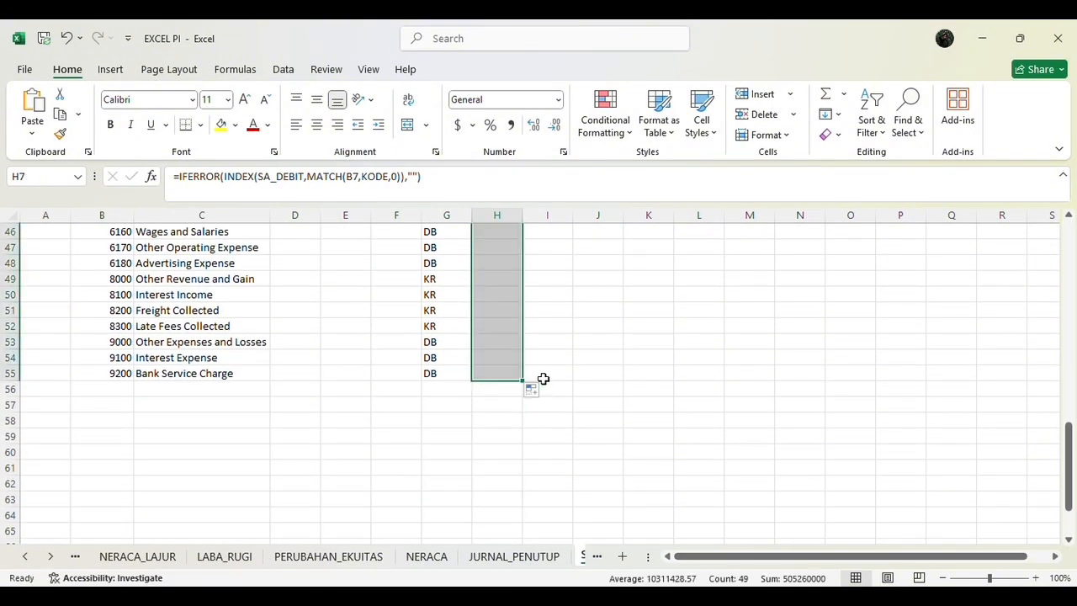
scroll(543, 378, up, 9)
scroll(543, 379, up, 6)
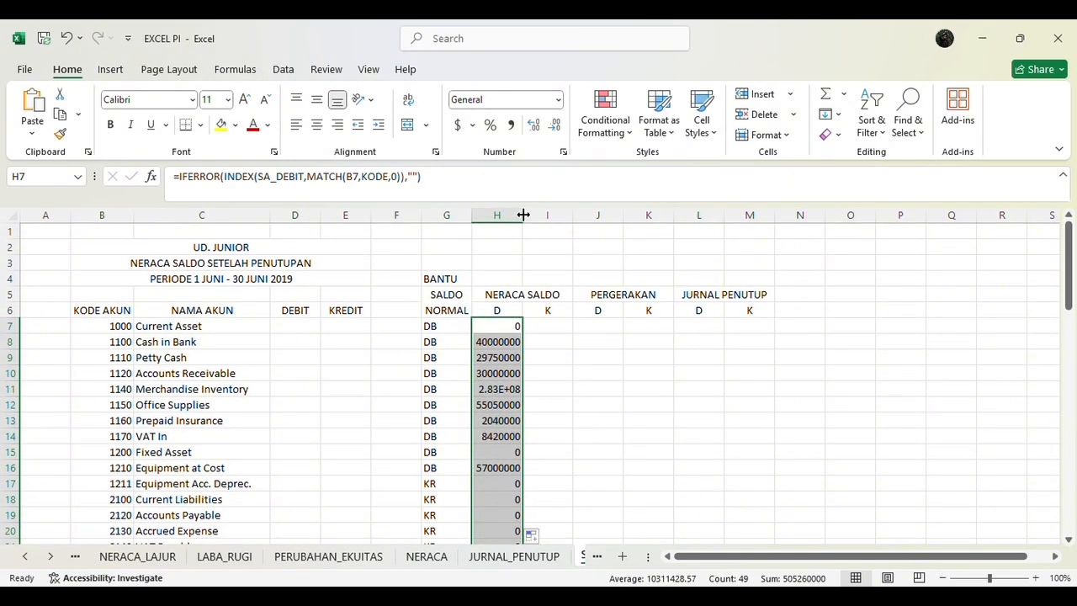
drag(523, 214, 527, 215)
click(579, 372)
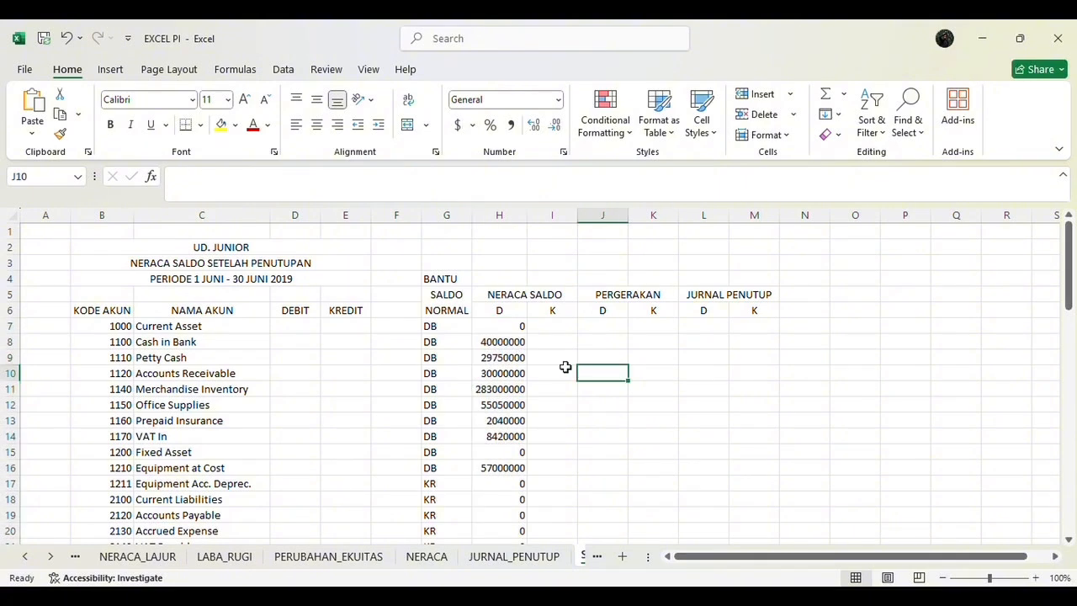
Step: Copy the full debit lookup formula text from H7 without changing the cell
click(519, 326)
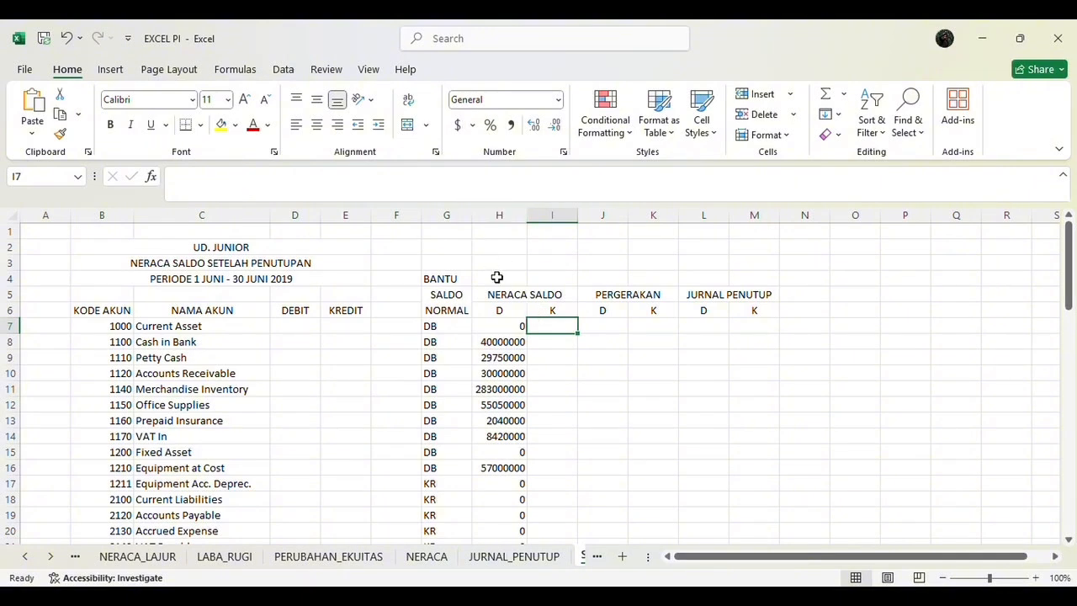
click(508, 324)
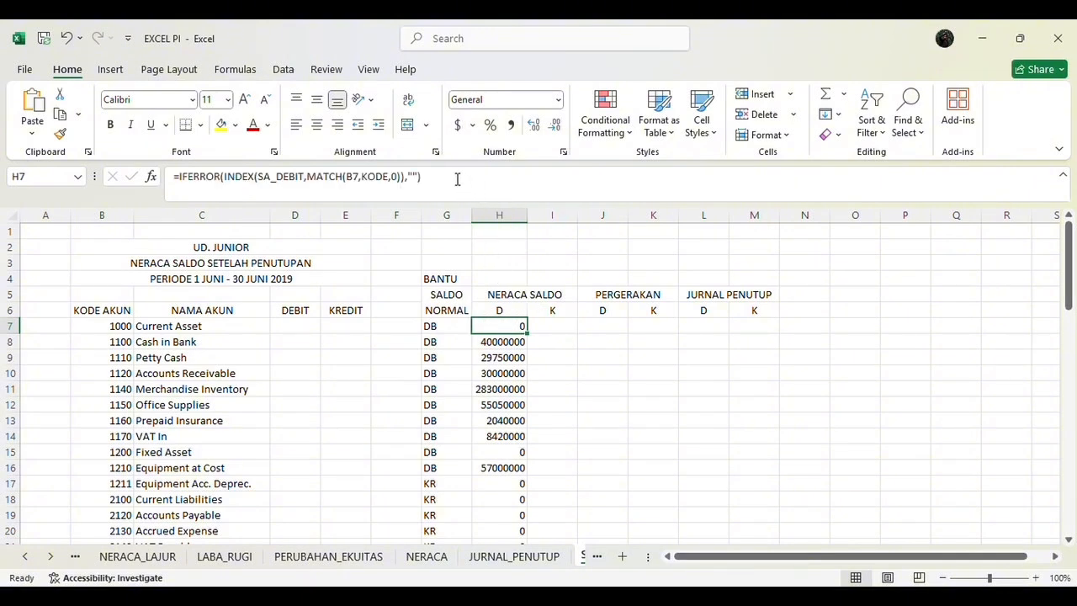
drag(454, 178, 147, 185)
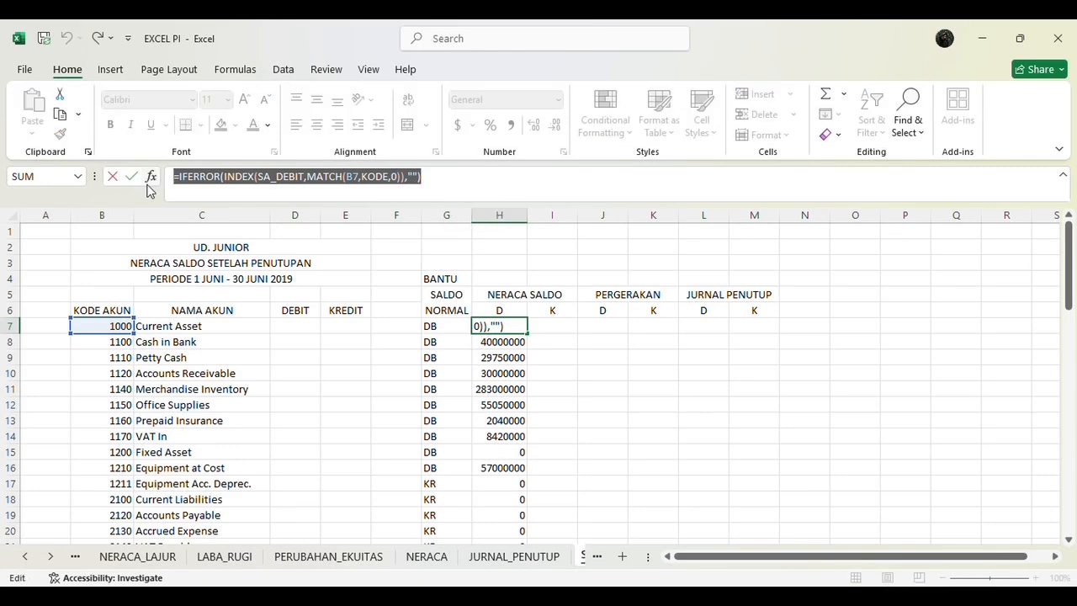
key(ctrl+c)
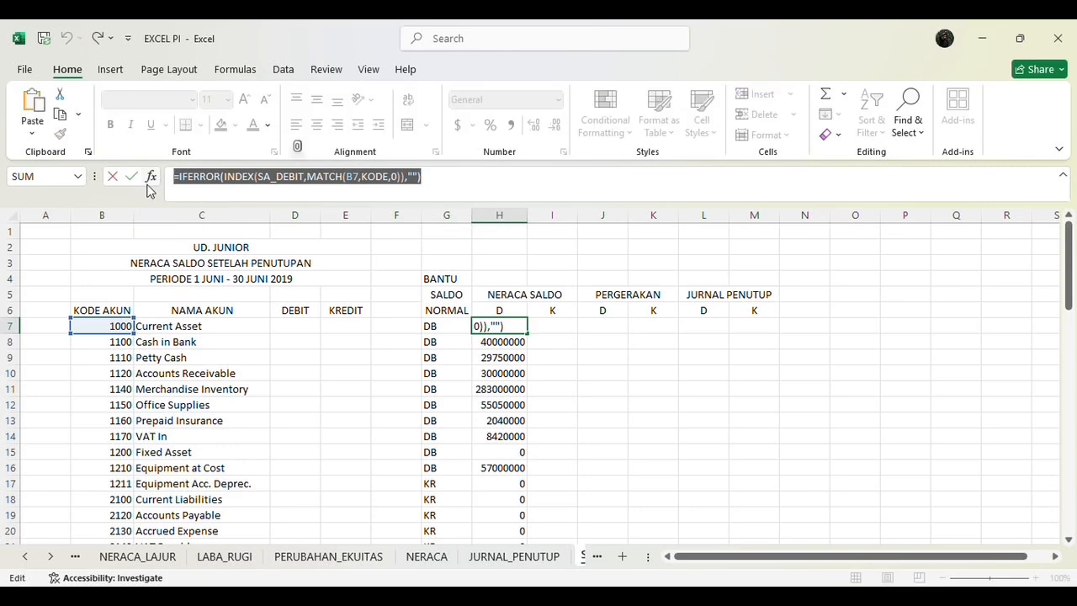
key(Escape)
key(Return)
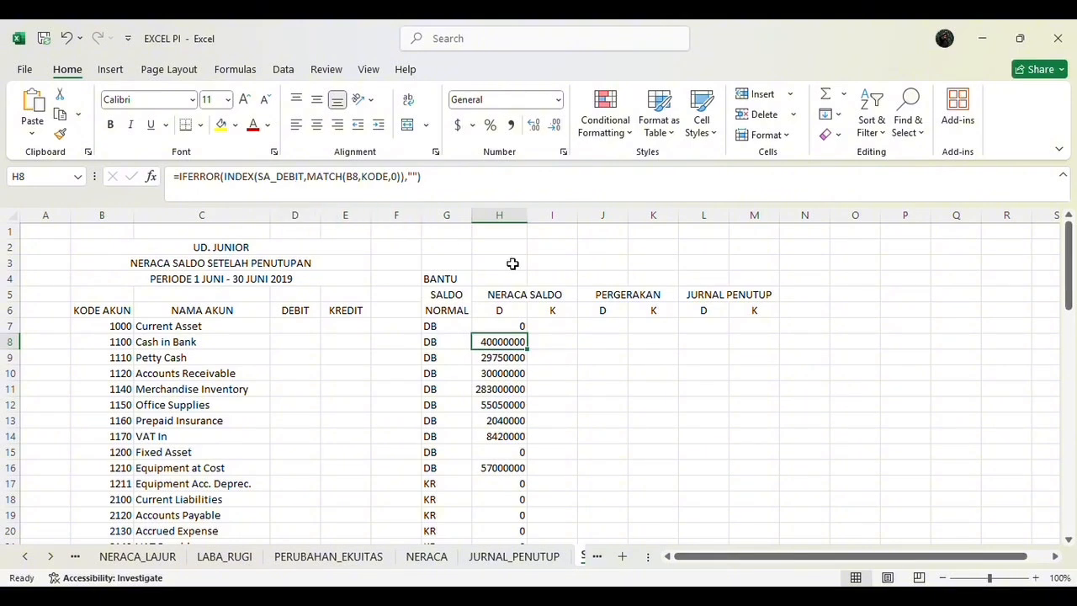
Step: Enter =IFERROR(INDEX(SA_KREDIT,MATCH(B7,KODE,0)),"") in I7 by reusing the copied debit formula with SA_KREDIT in place of SA_DEBIT
click(545, 327)
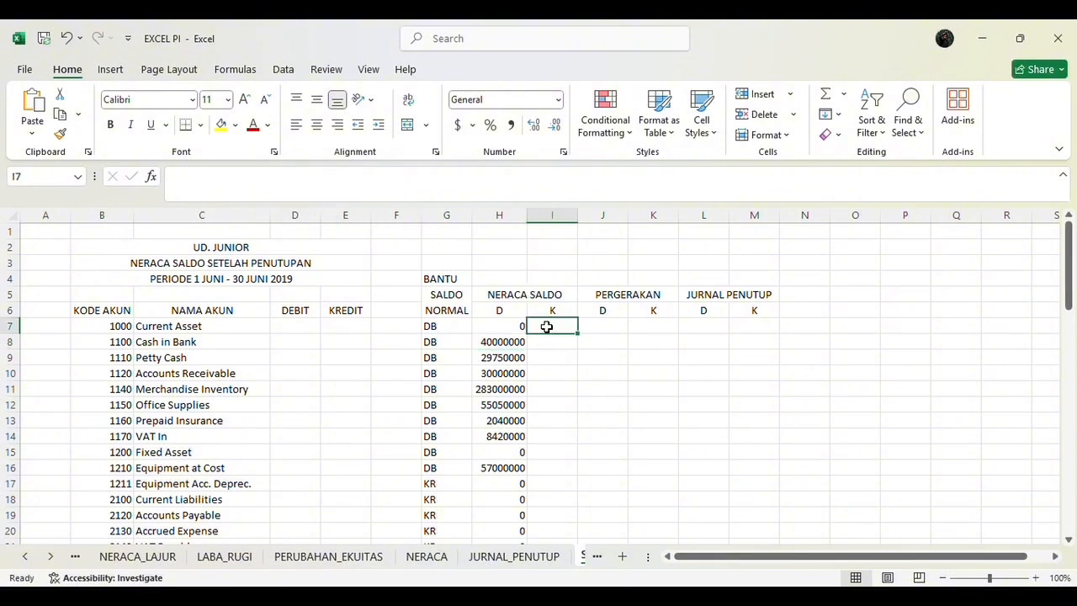
click(495, 173)
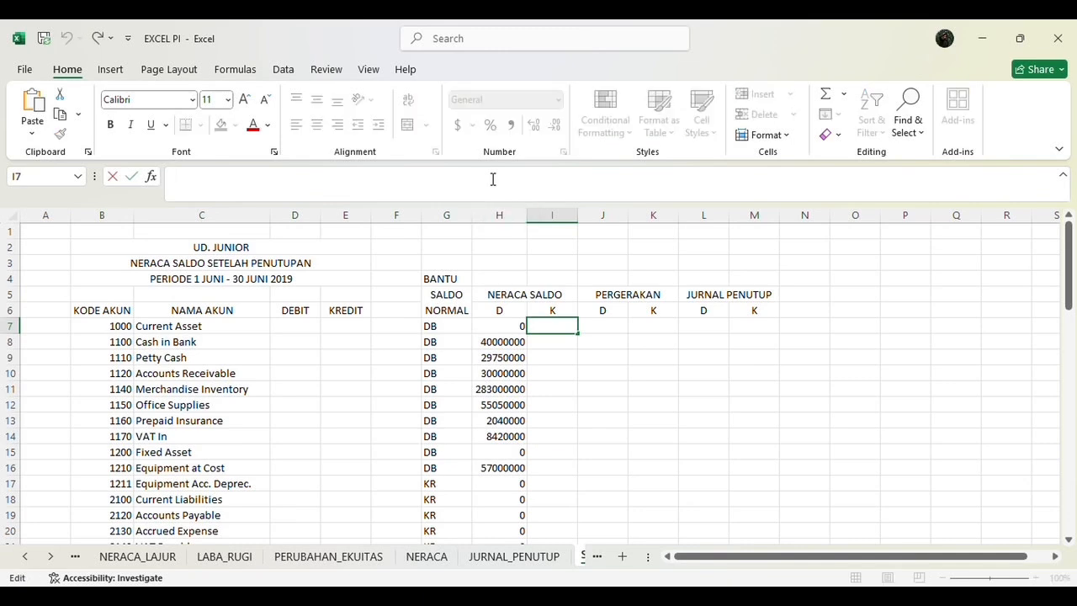
key(ctrl+v)
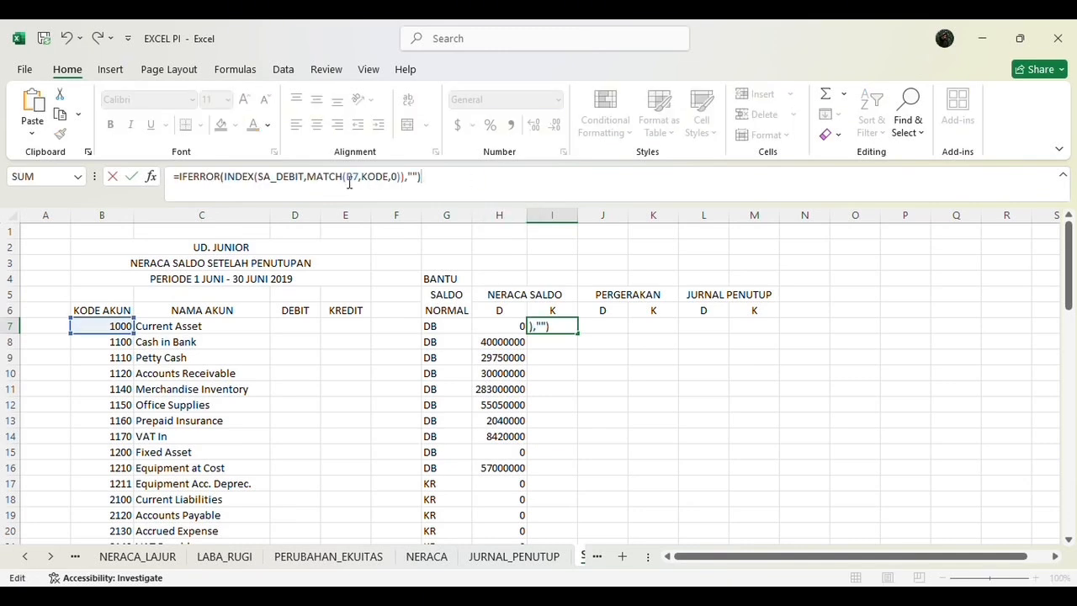
click(304, 177)
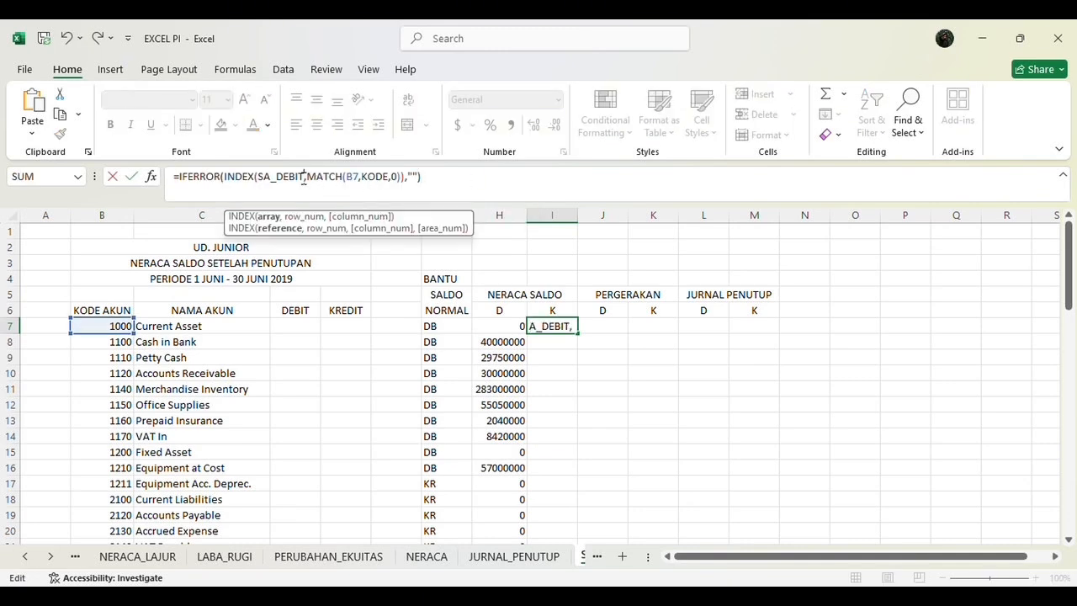
key(BackSpace)
key(BackSpace)
key(BackSpace)
key(BackSpace)
key(BackSpace)
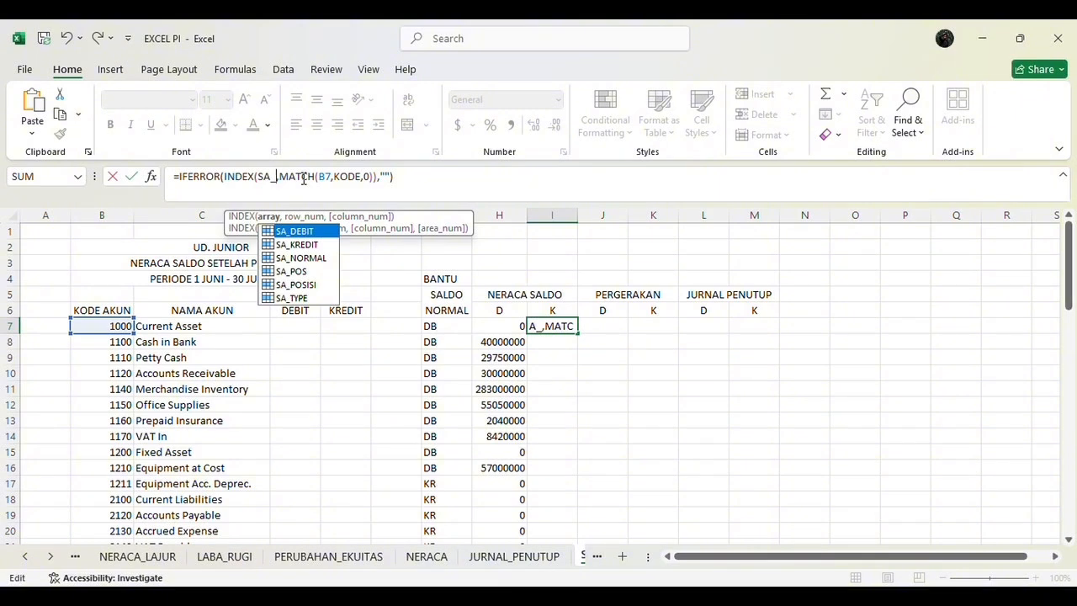
text(KR)
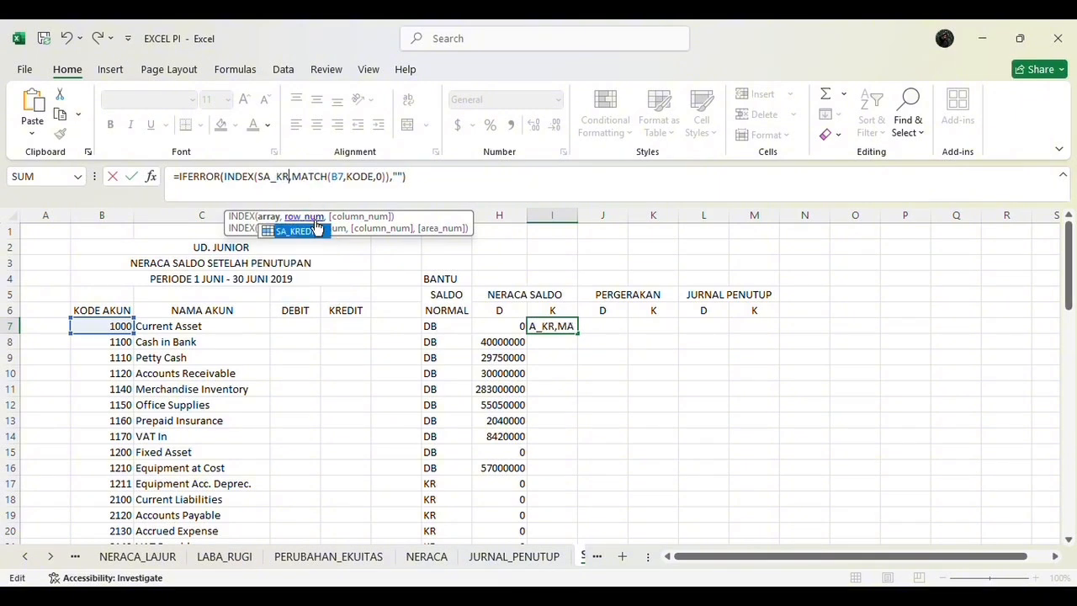
double_click(312, 233)
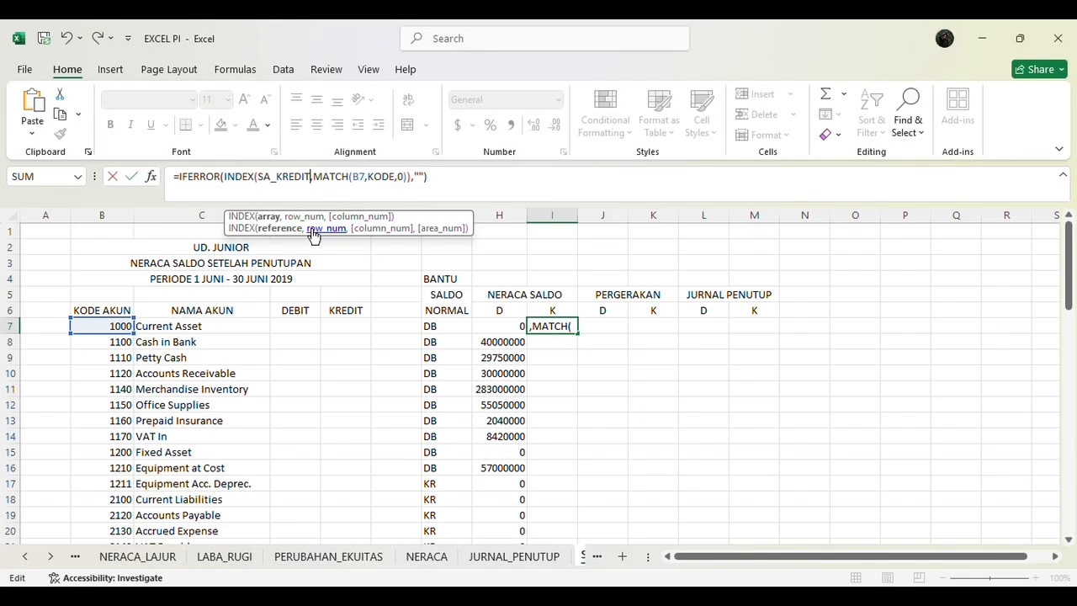
key(Return)
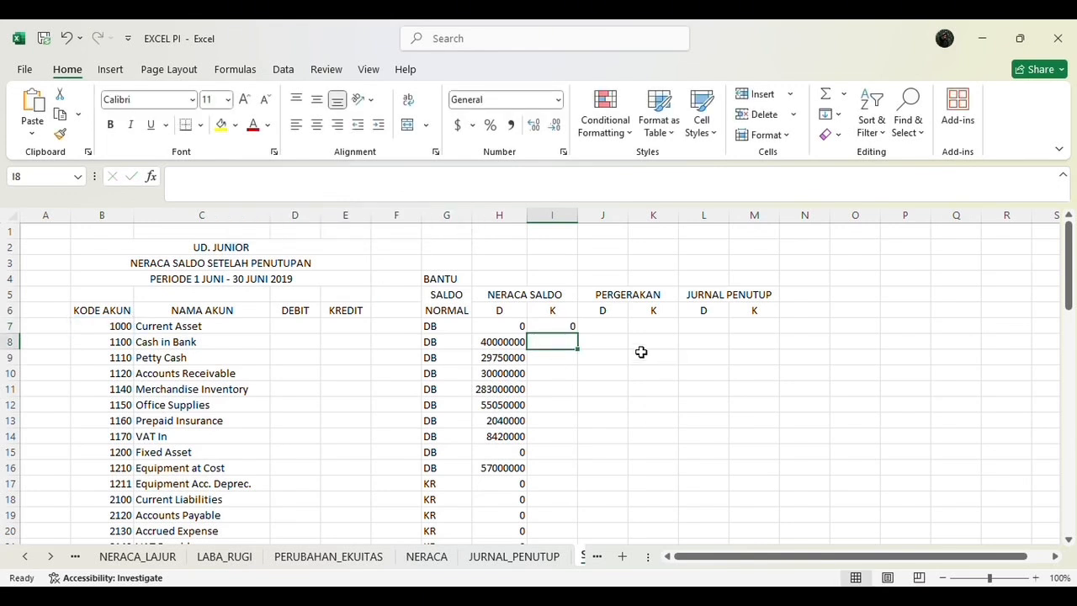
Step: Fill the credit lookup formula from I7 down to I55 and autofit column I to its values
click(558, 326)
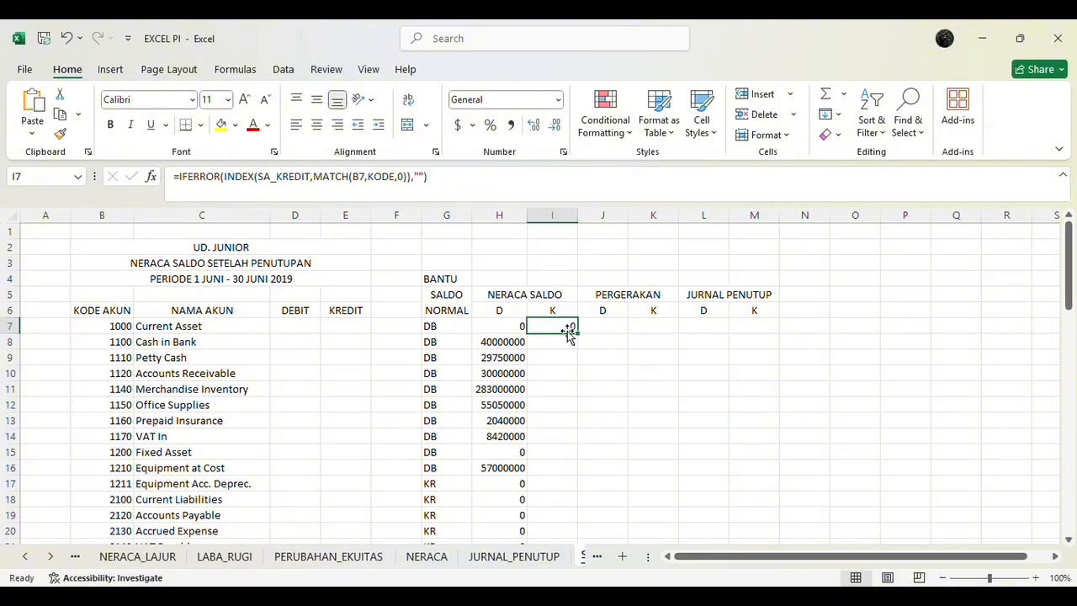
mouse_move(578, 335)
mouse_down()
mouse_move(580, 538)
mouse_move(581, 354)
mouse_up()
scroll(581, 354, up, 9)
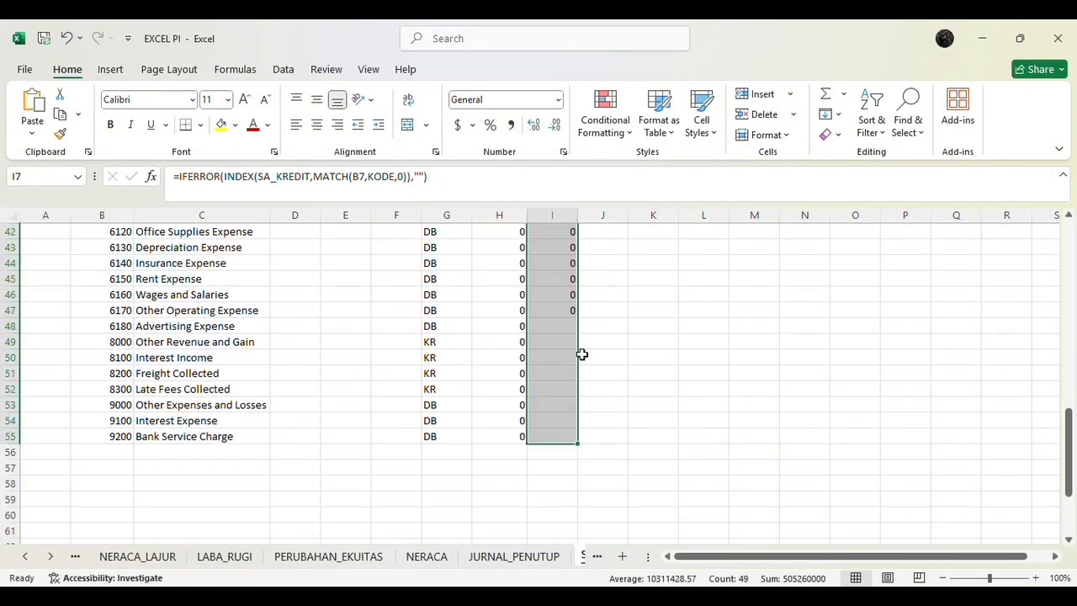
scroll(581, 354, up, 7)
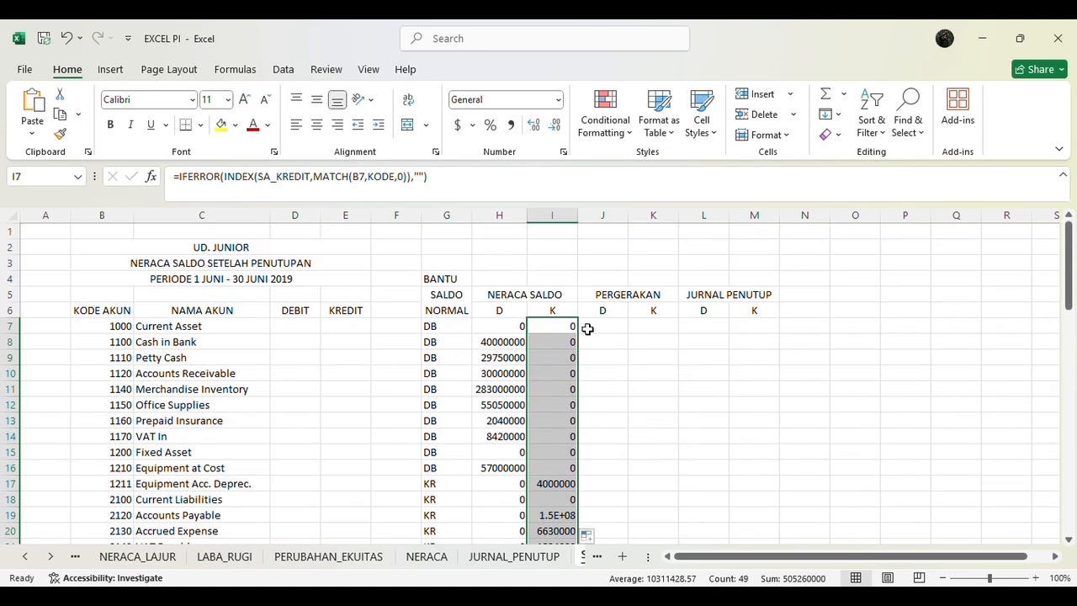
double_click(577, 215)
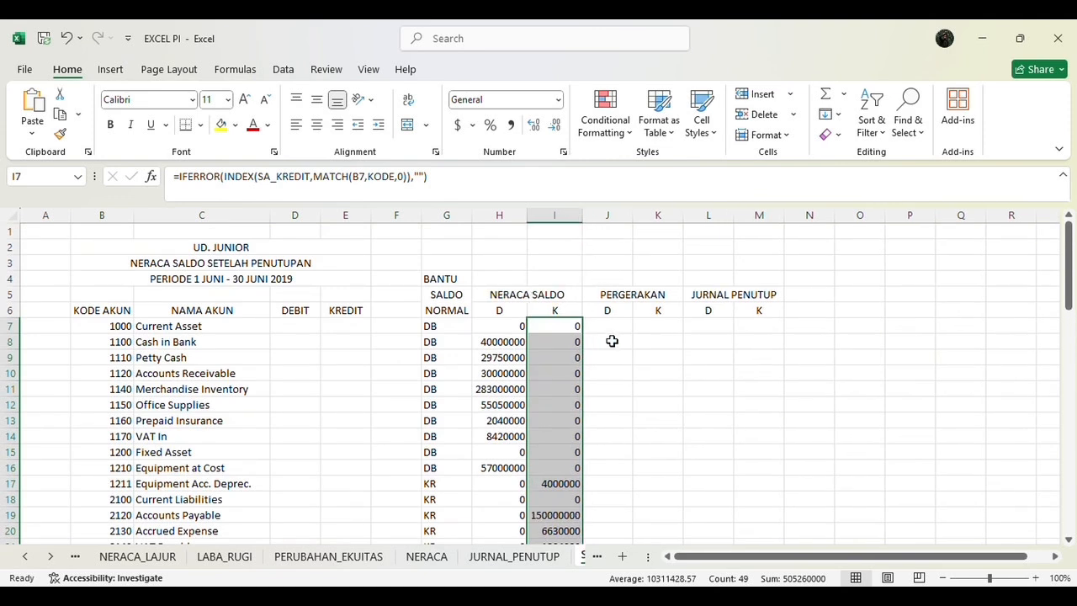
Step: Begin the movement debit formula in J7 with an IF test that returns blank when B7 is empty: =IF(B7="","",
click(617, 329)
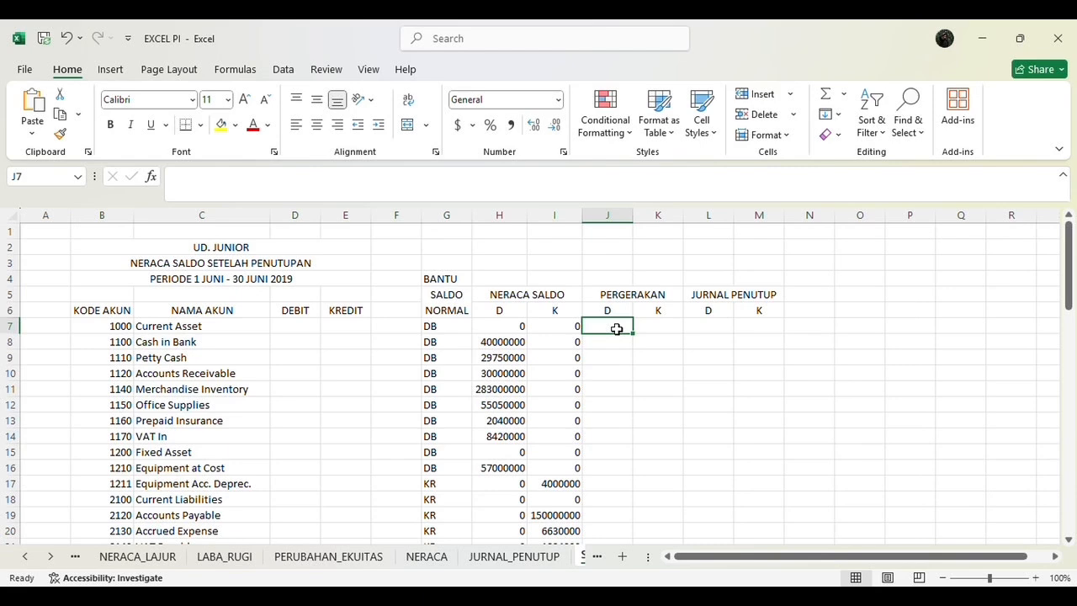
text(=IF)
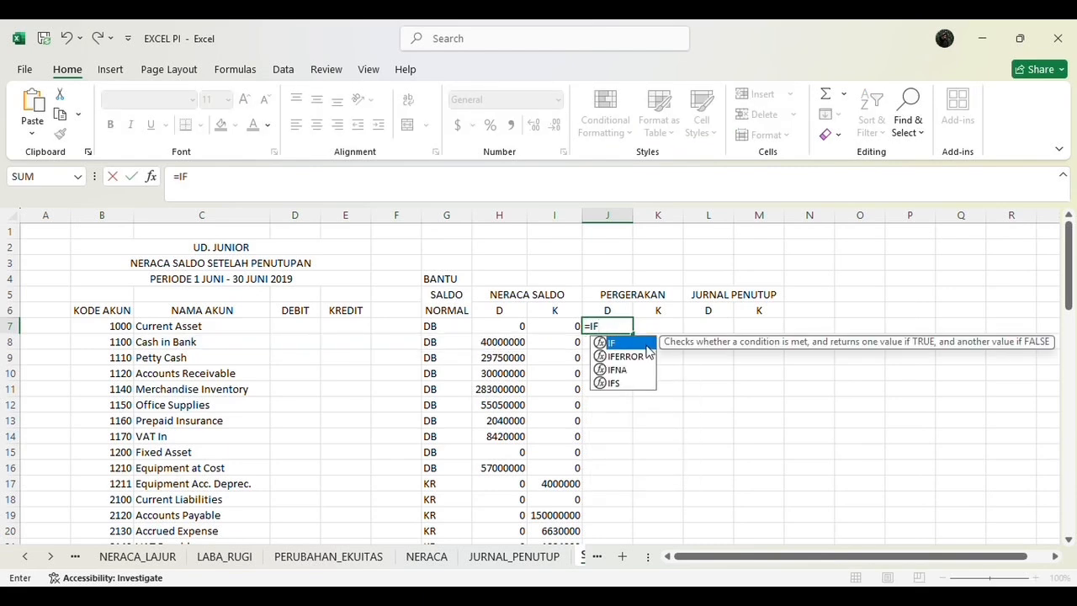
double_click(644, 345)
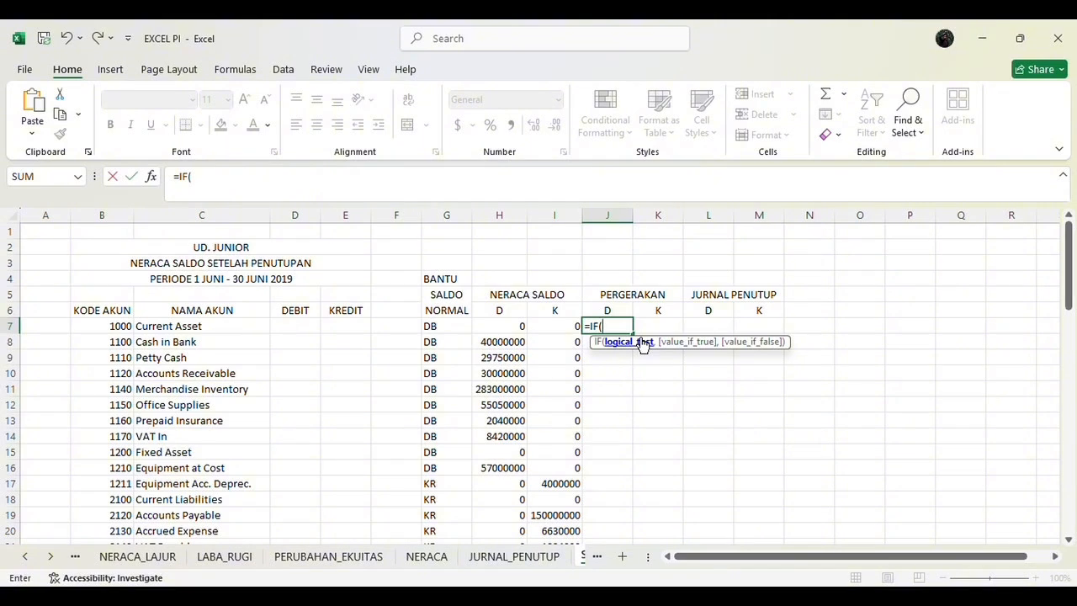
text(B7)
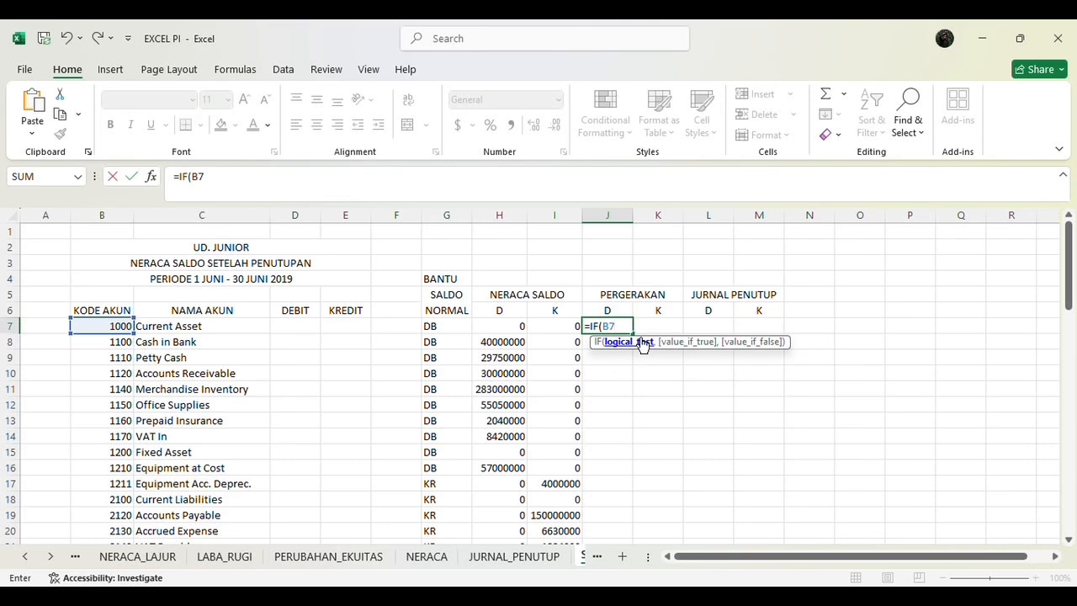
text(="","")
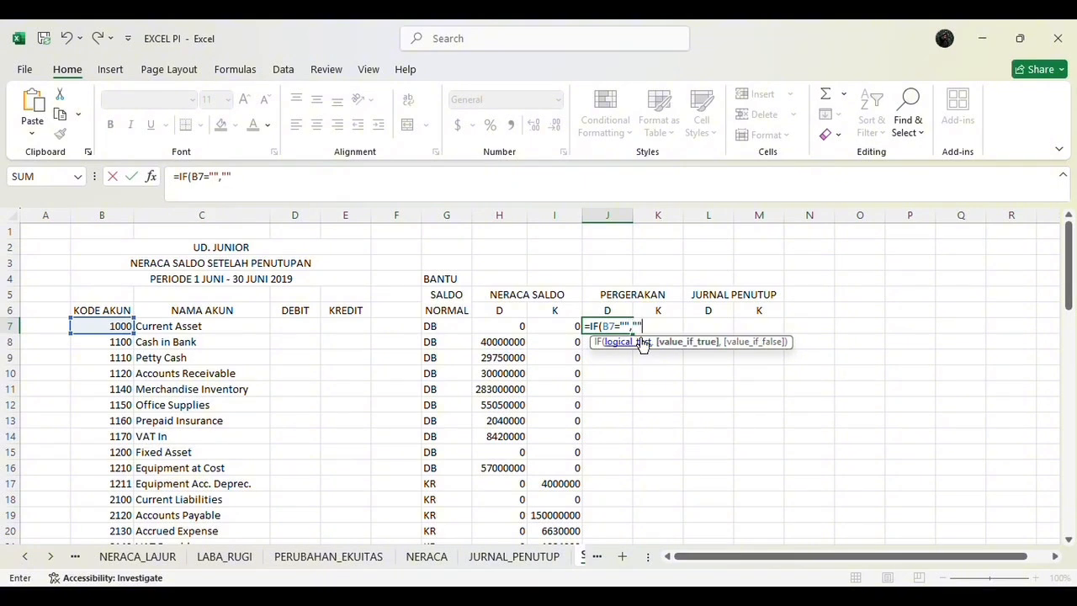
text(,)
key(BackSpace)
Step: Add SUMIF(JU_KODE,B7,JU_DEBIT) as the false result of the J7 formula to total the journal debits per account code
text(SUM)
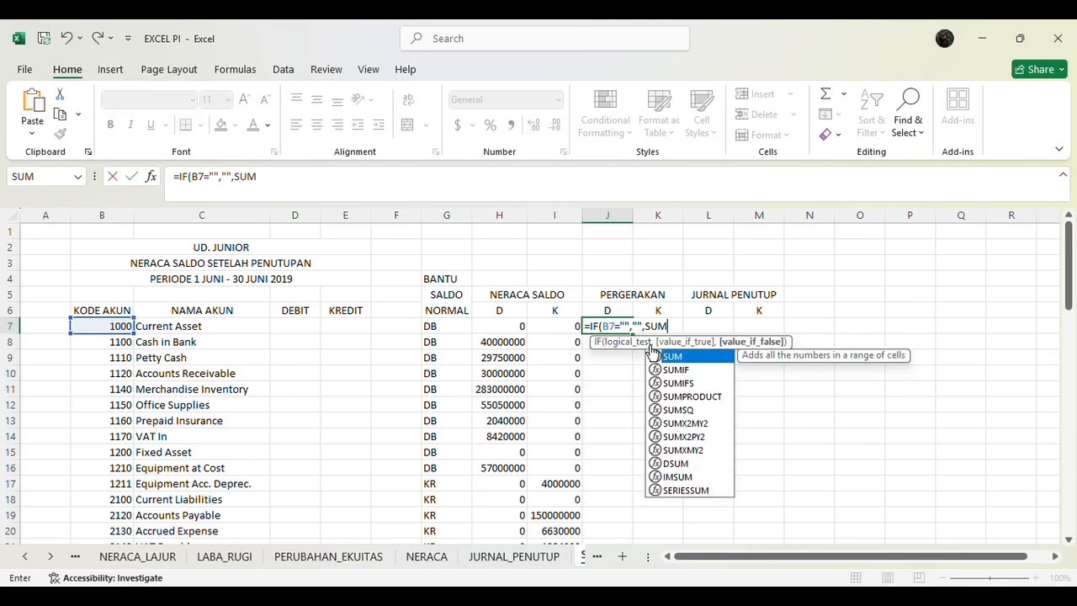
double_click(682, 370)
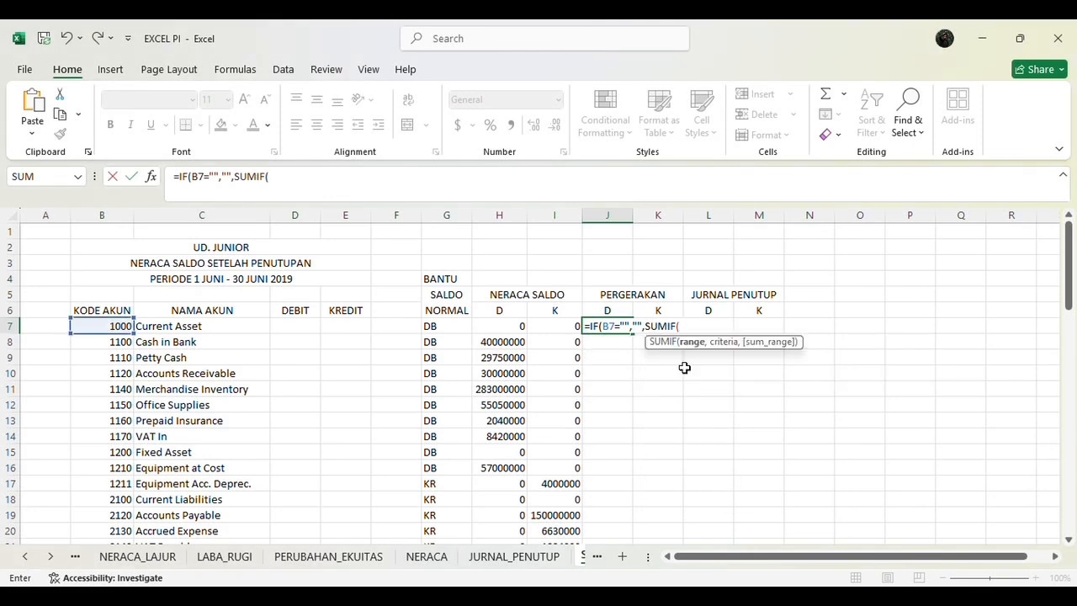
text(JU)
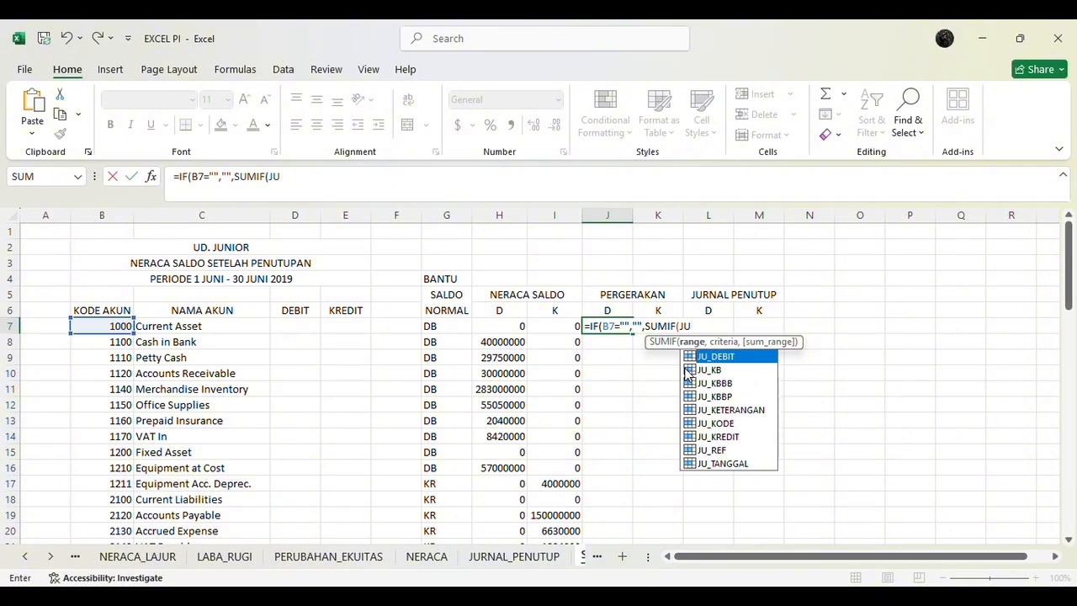
double_click(725, 423)
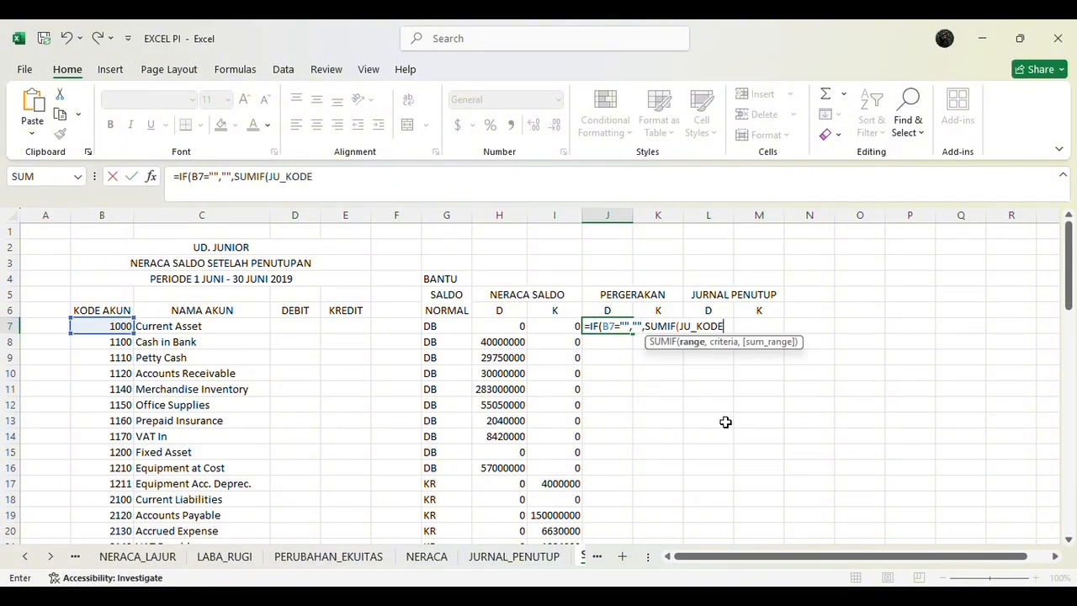
text(,)
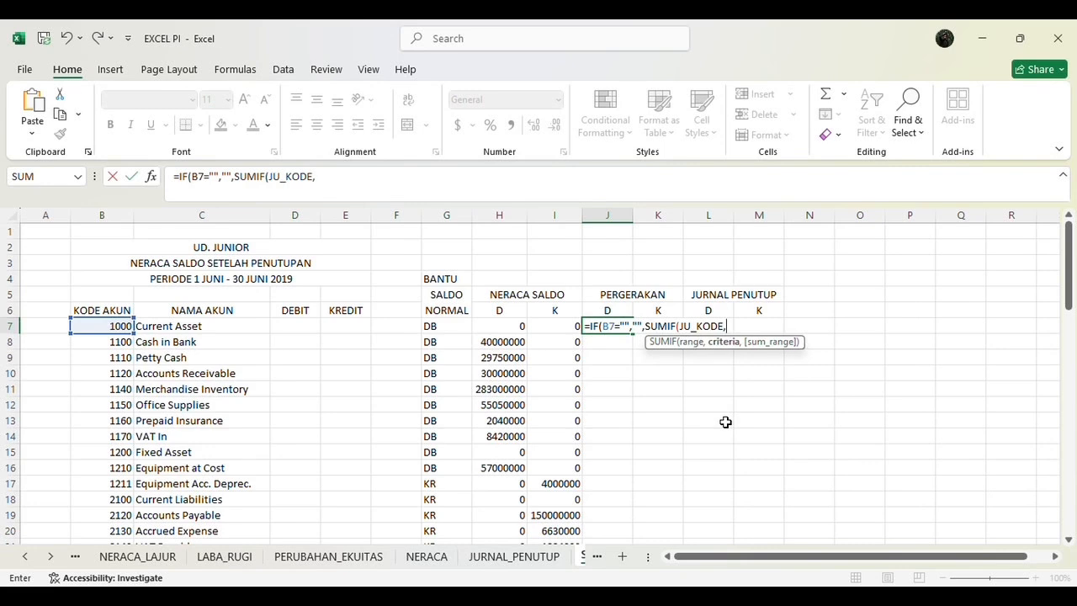
text(B7)
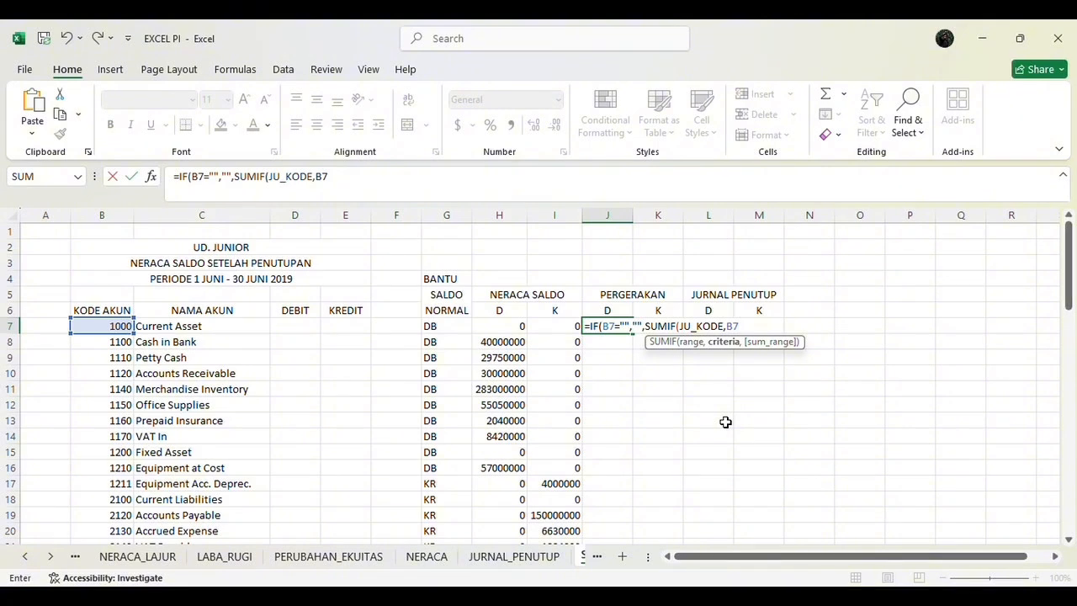
text(,JU)
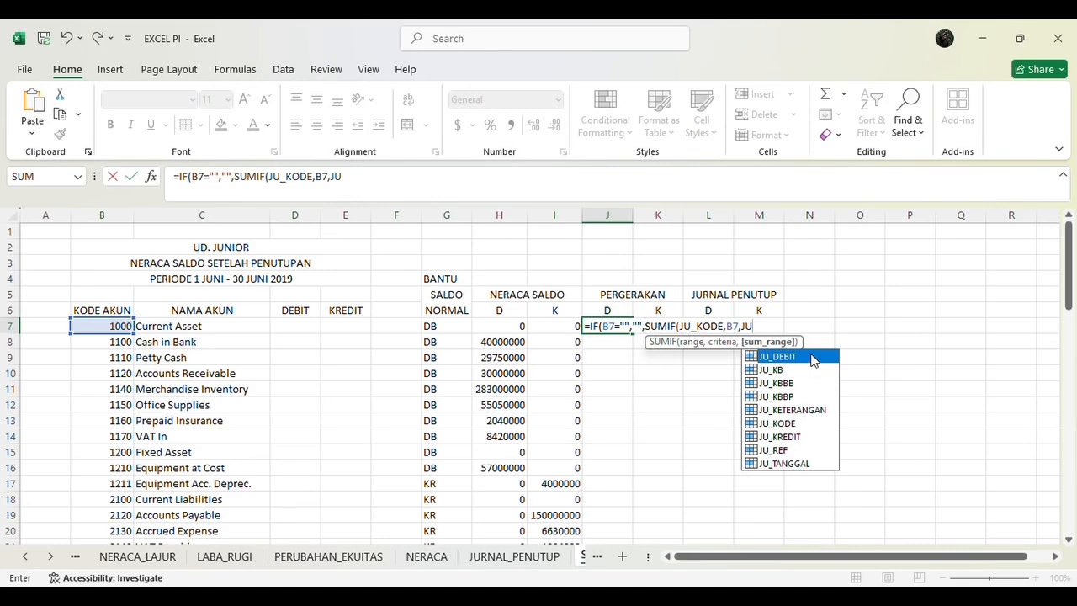
double_click(810, 357)
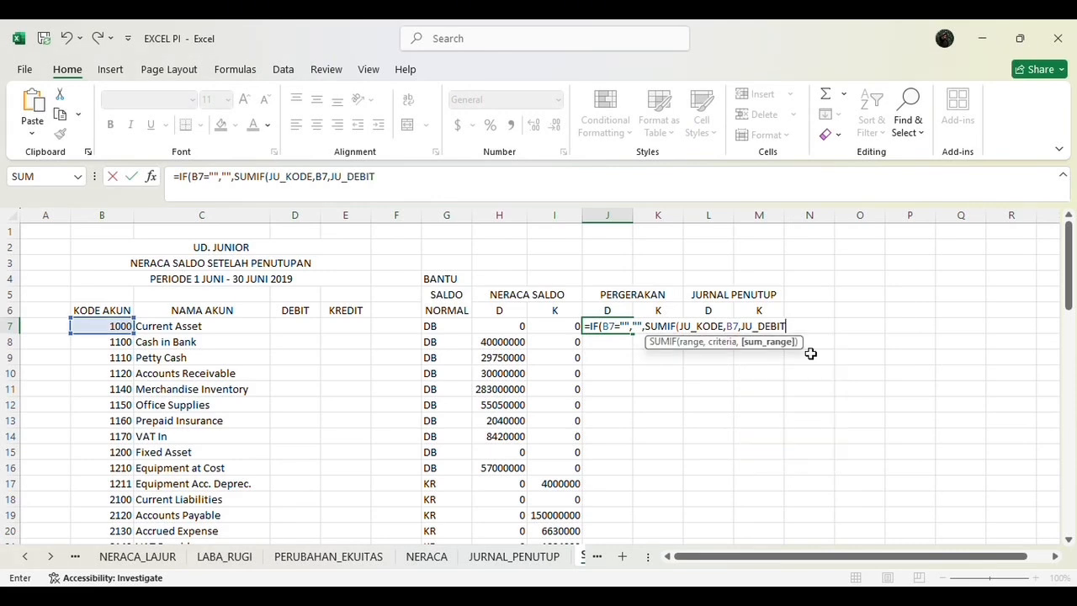
text())
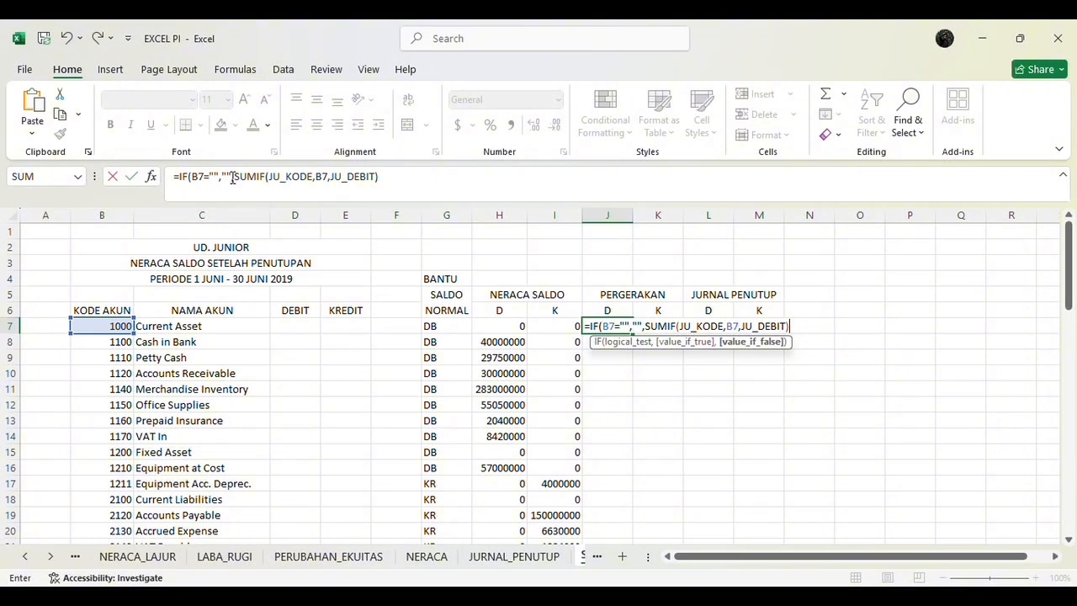
Step: Decline the automatic formula correction and complete J7 as =IF(B7="","",SUMIF(JU_KODE,B7,JU_DEBIT)) with the final closing parenthesis
key(Return)
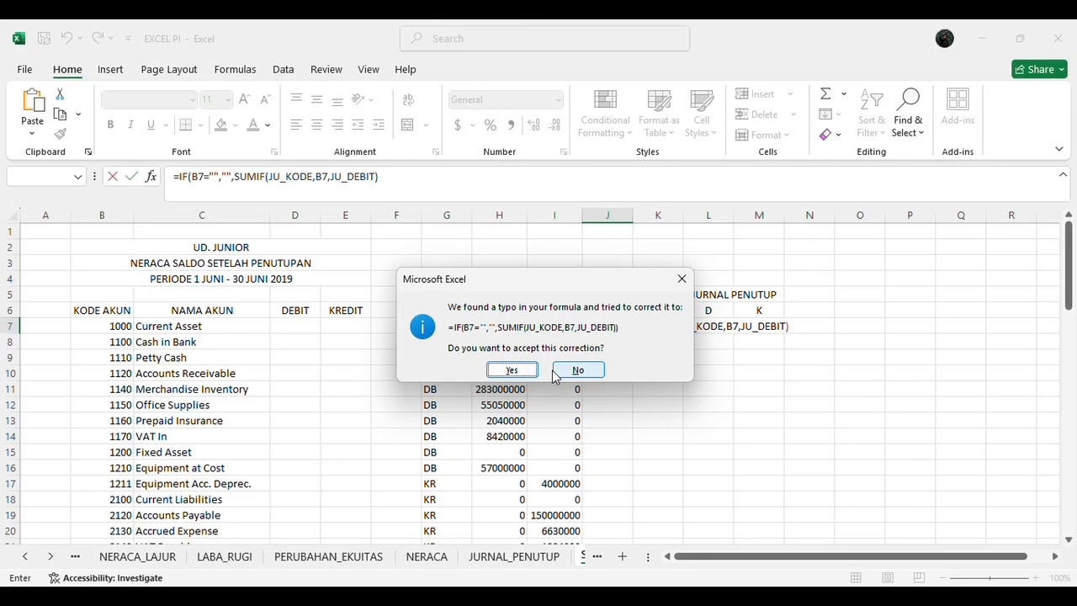
click(556, 373)
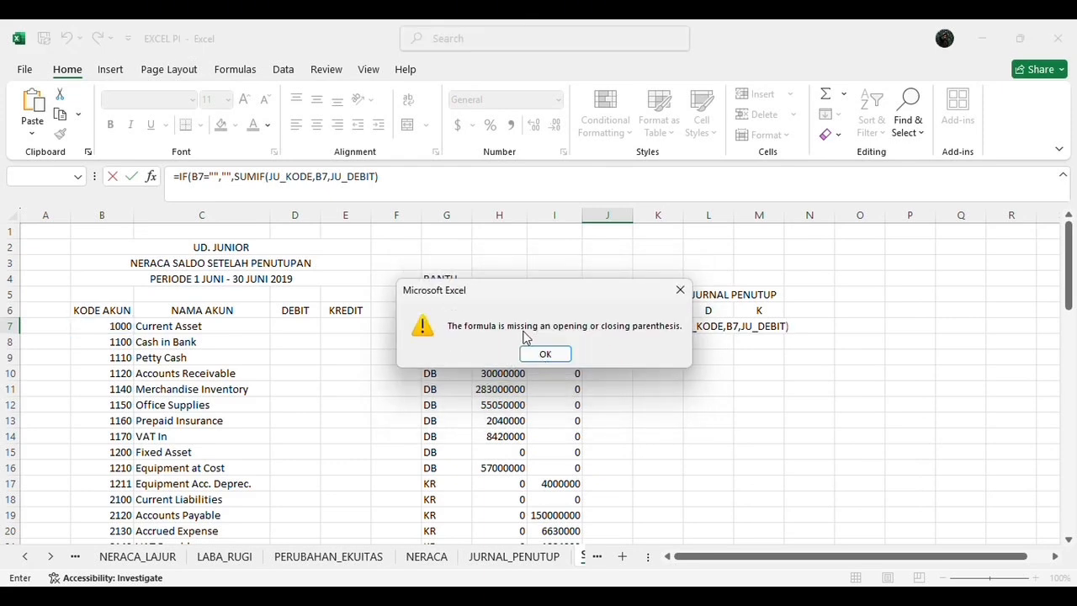
click(543, 354)
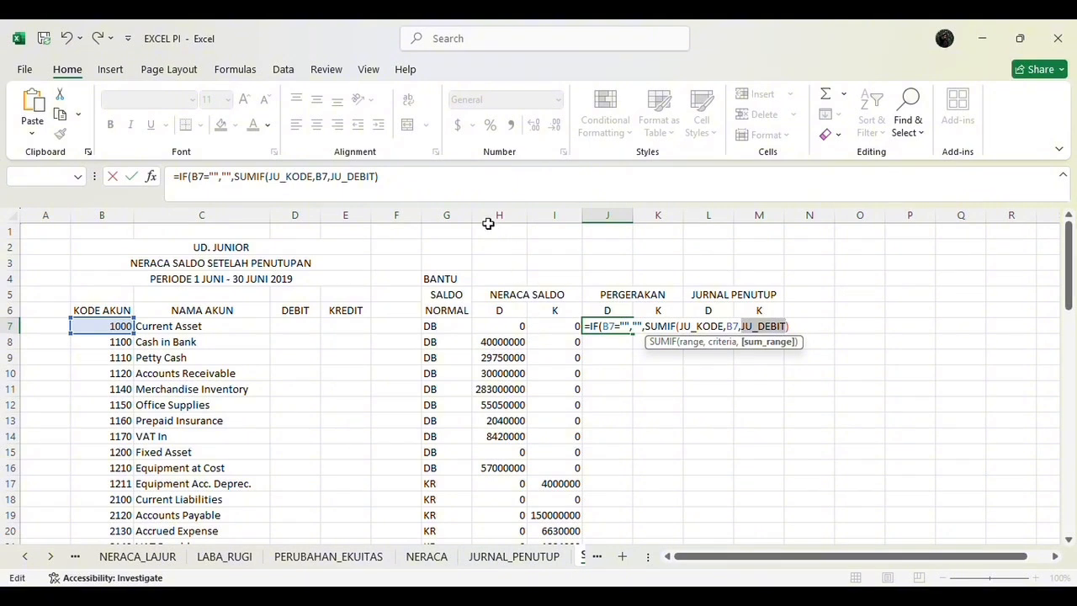
click(432, 182)
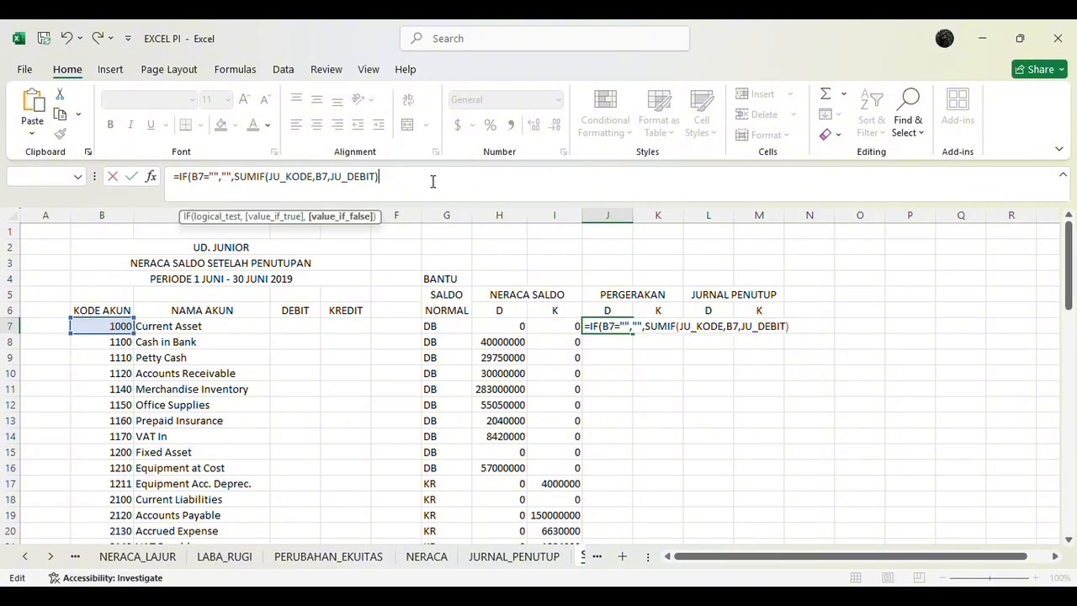
text())
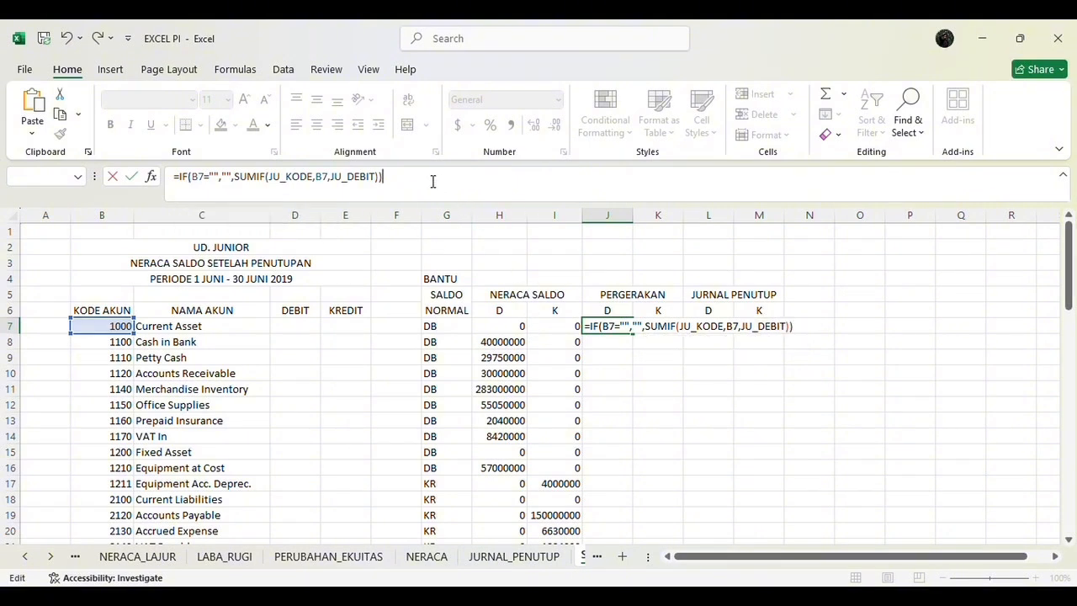
key(Return)
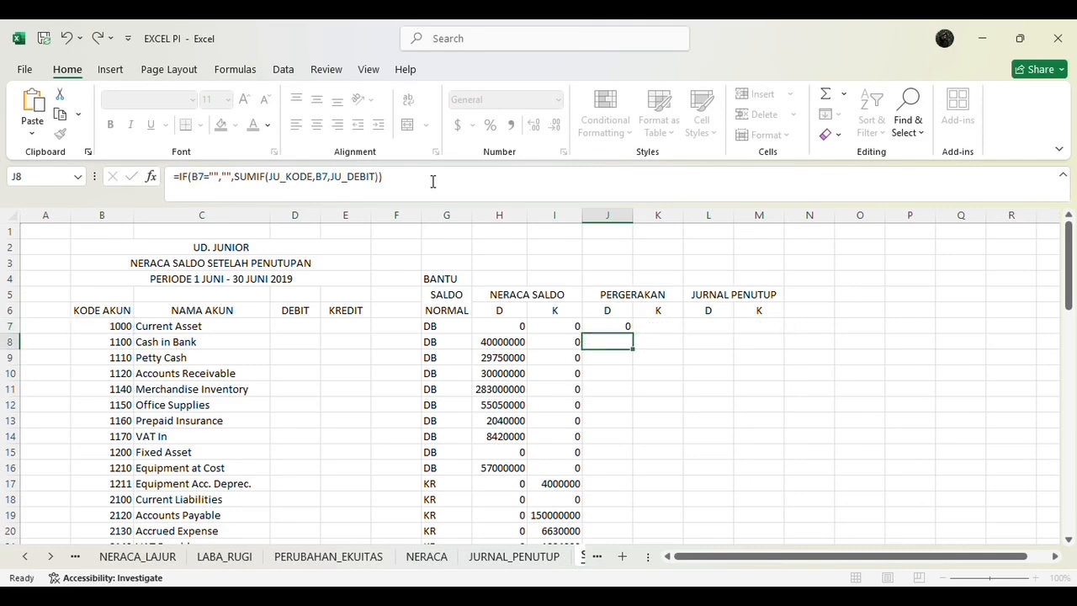
Step: Fill the movement debit formula from J7 down to J55
click(616, 325)
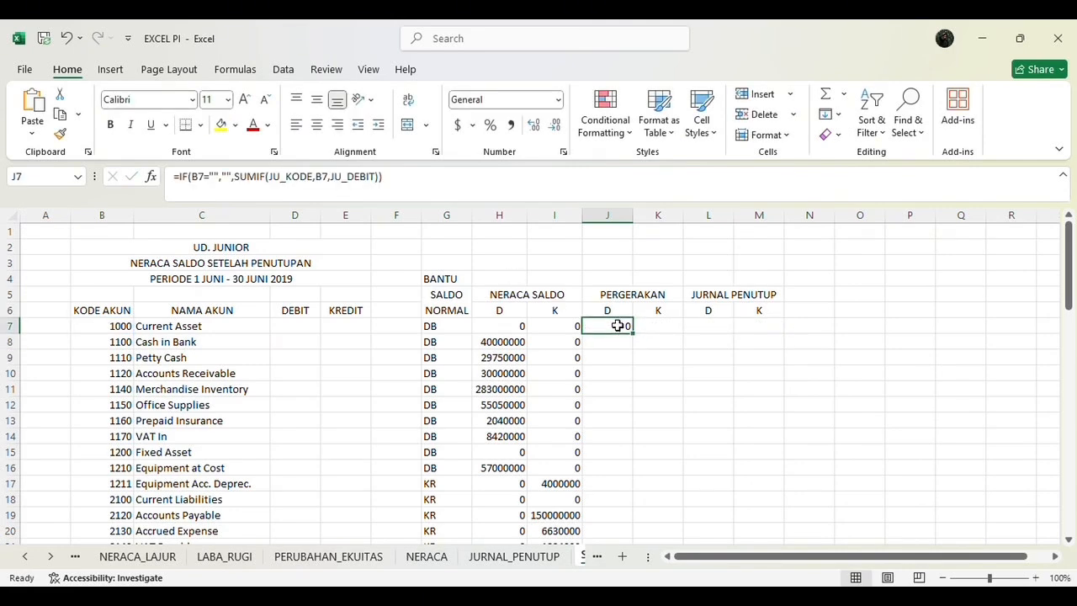
drag(633, 333, 633, 386)
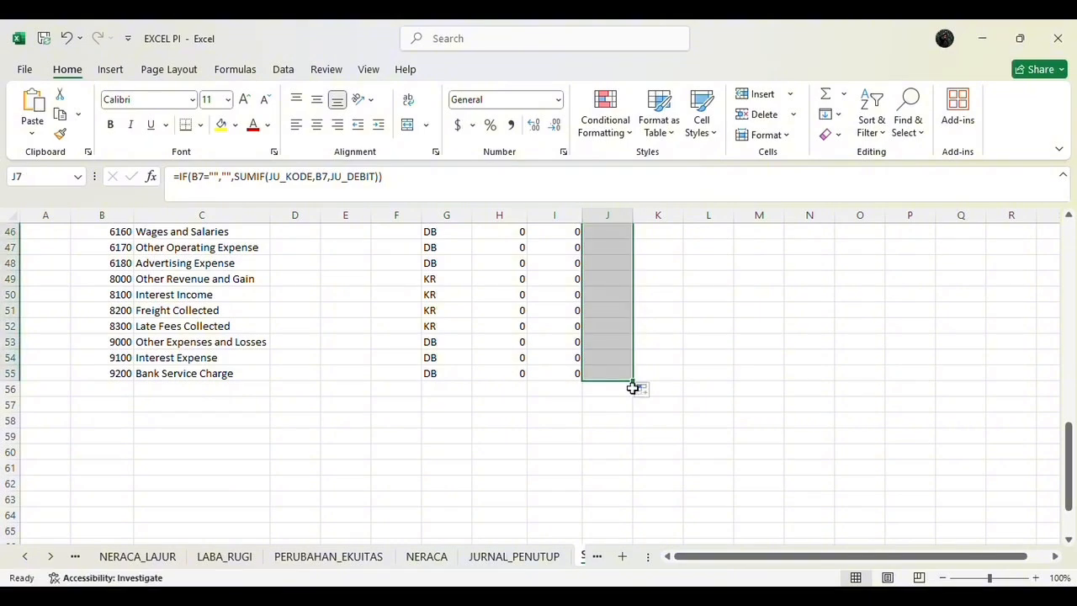
scroll(632, 387, up, 12)
scroll(631, 387, up, 3)
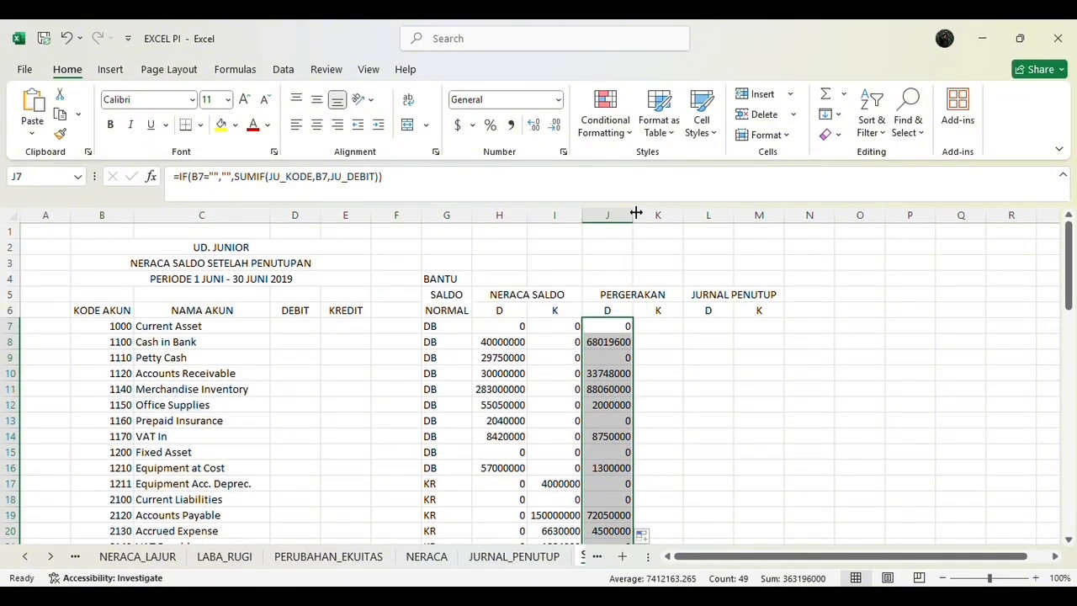
Step: Narrow column J slightly, and copy the full text of the J7 formula into K7 so it still refers to B7
drag(636, 213, 635, 212)
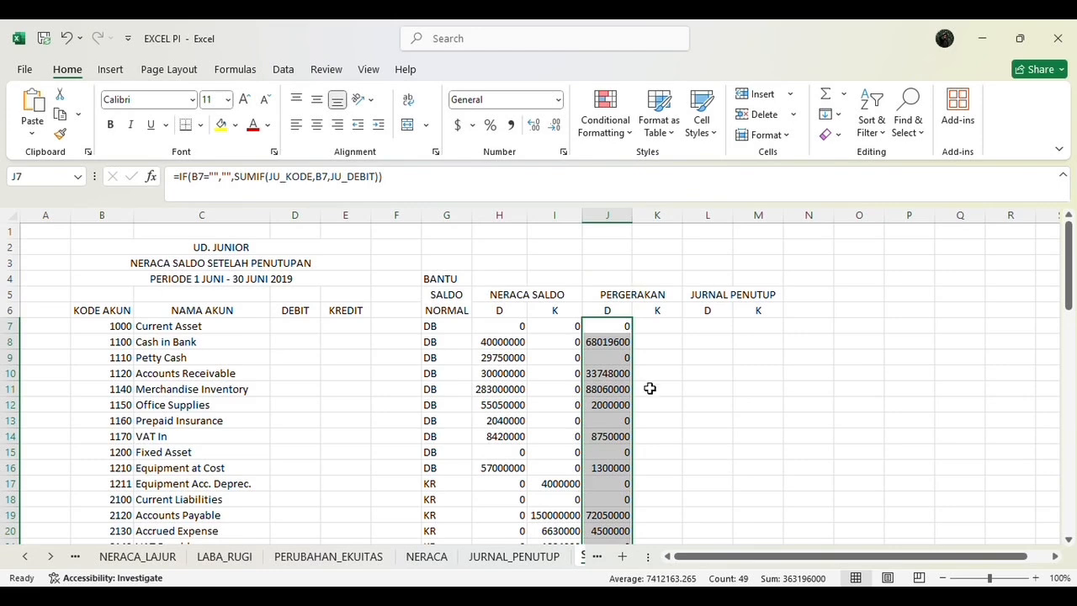
click(665, 347)
key(Up)
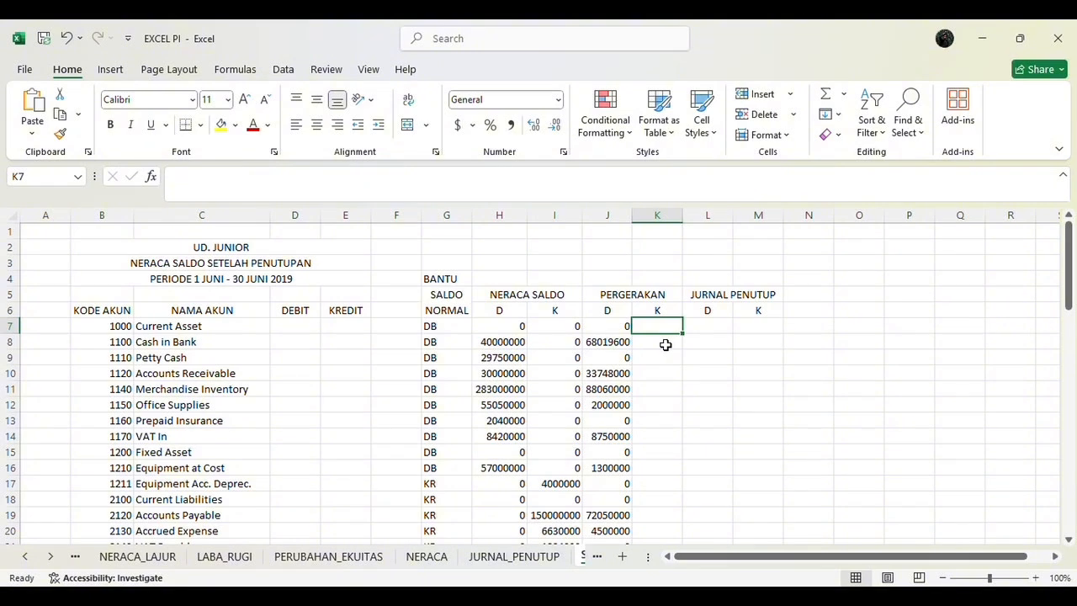
key(Left)
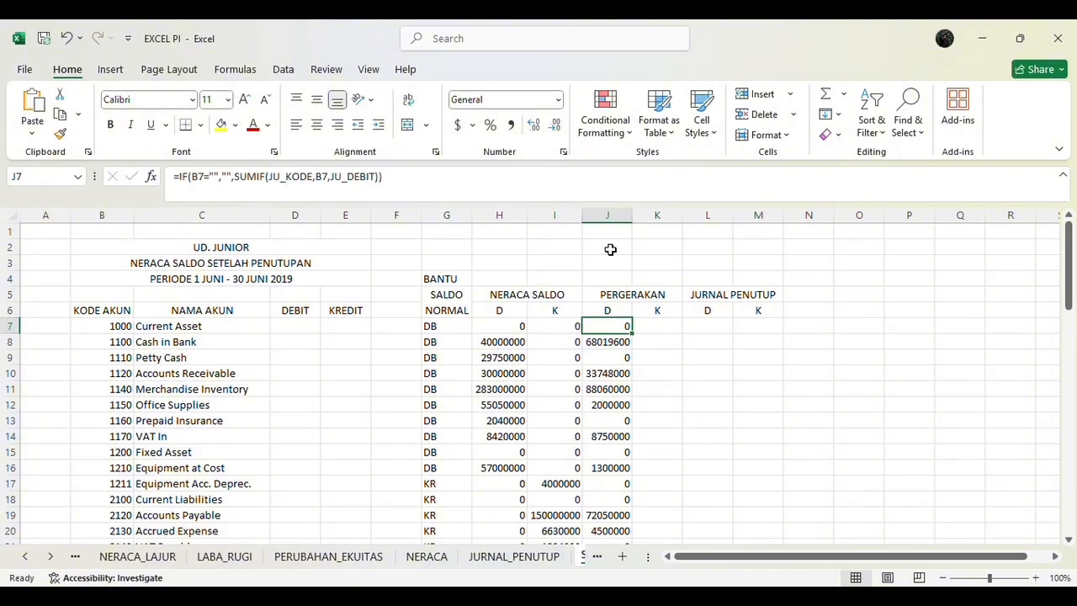
click(530, 172)
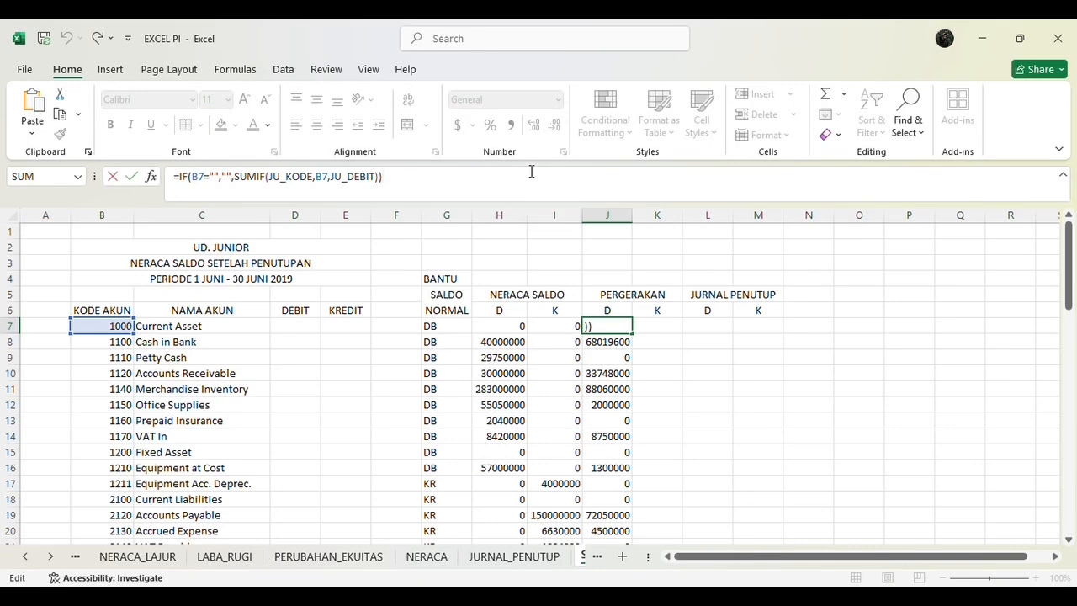
key(ctrl+a)
key(ctrl+c)
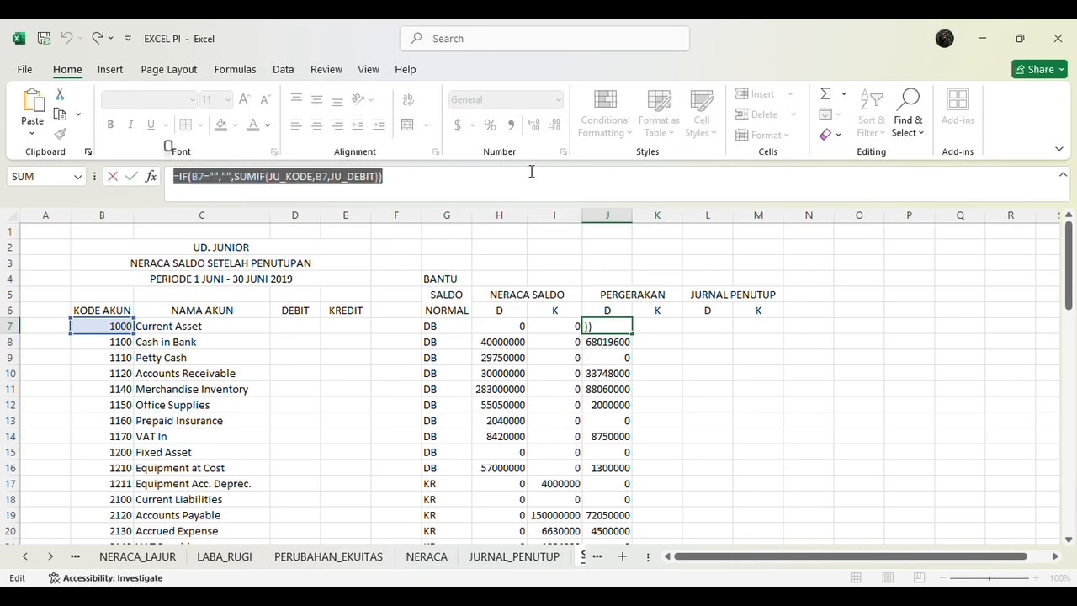
key(Return)
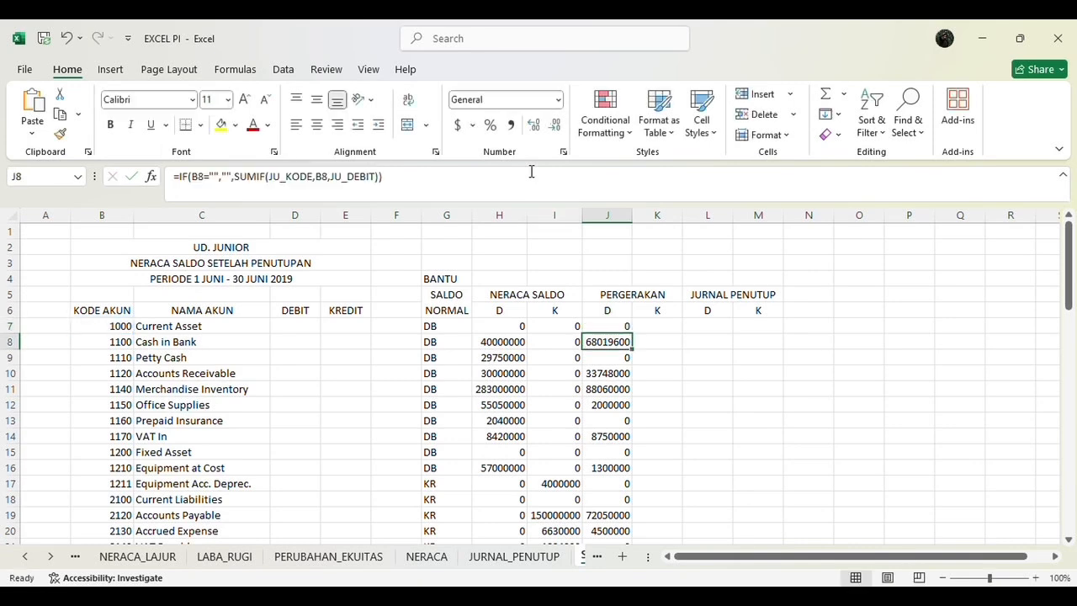
click(664, 325)
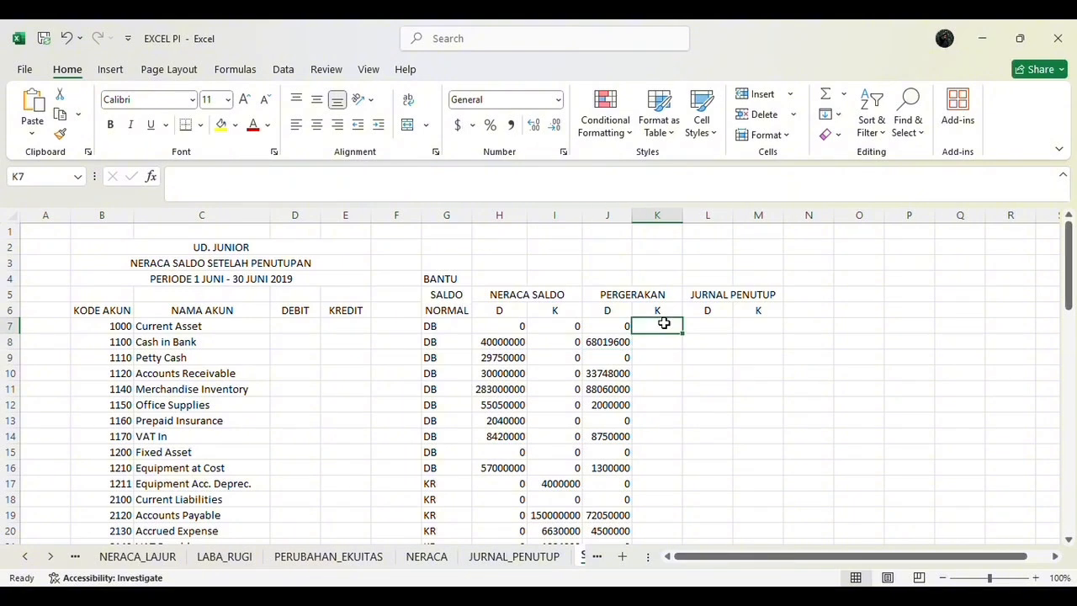
click(568, 196)
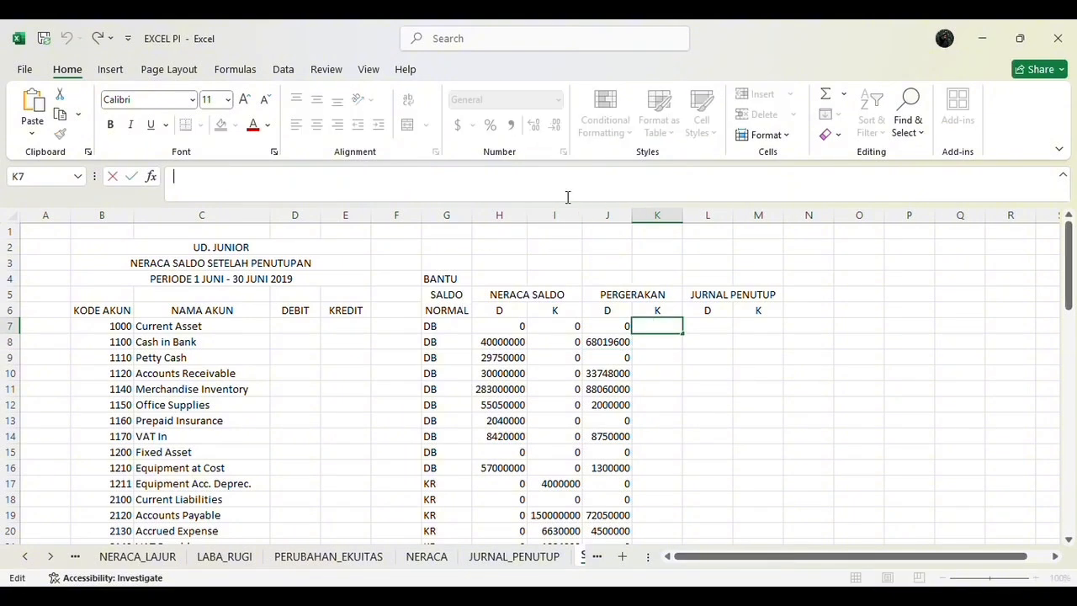
key(ctrl+v)
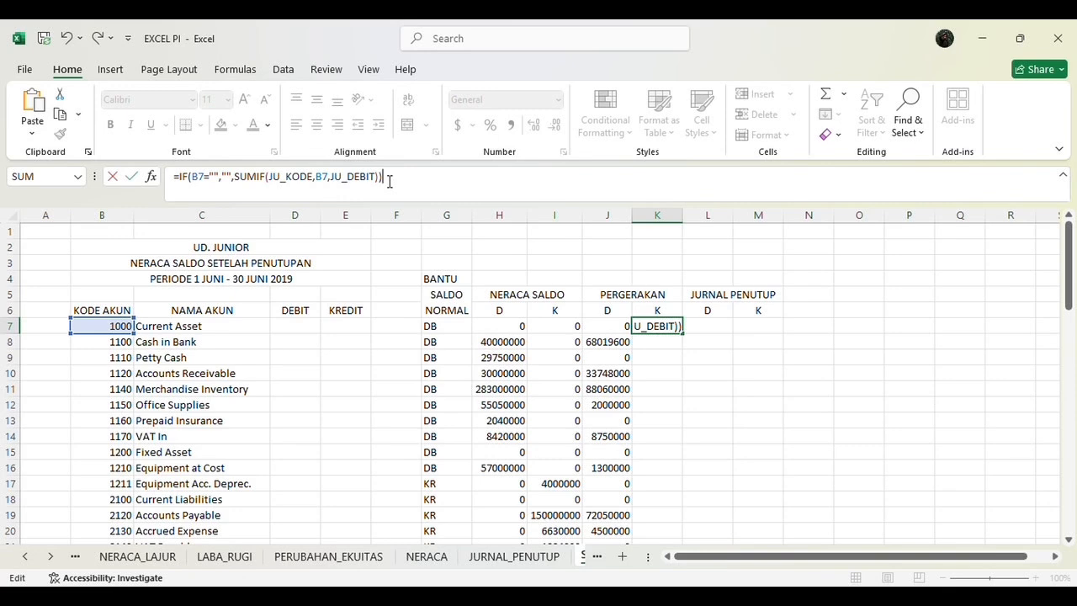
Step: Change the sum range in the K7 formula from JU_DEBIT to JU_KREDIT, completing =IF(B7="","",SUMIF(JU_KODE,B7,JU_KREDIT))
key(Left)
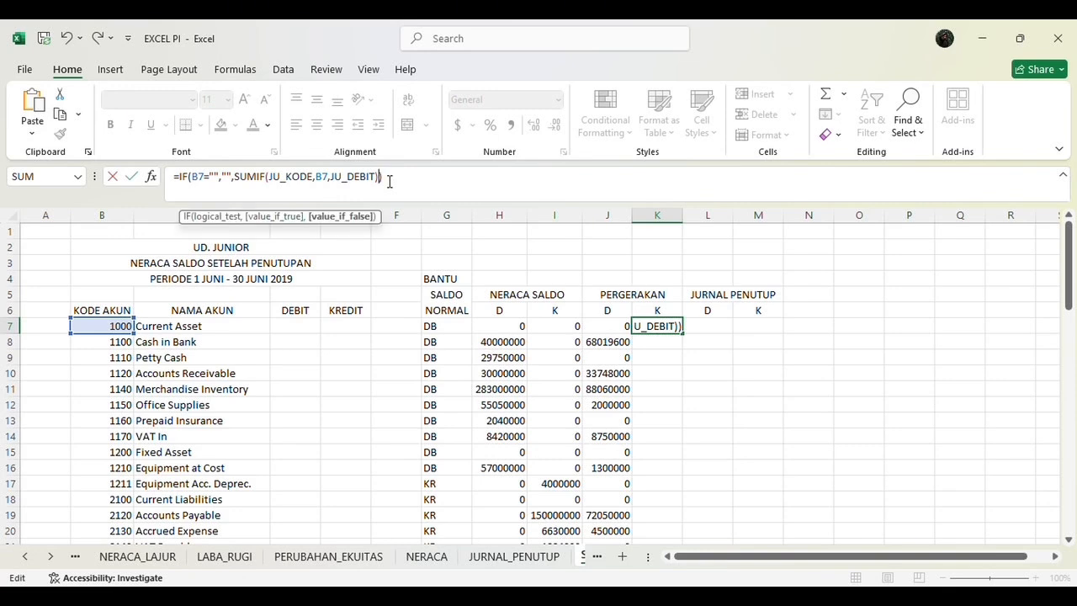
key(Left)
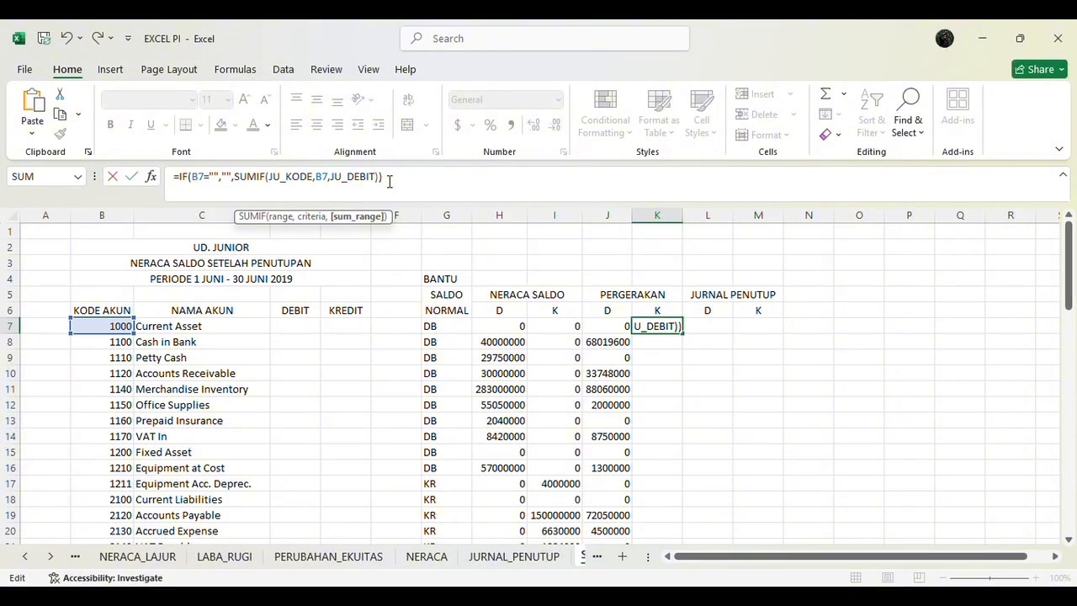
key(BackSpace)
key(BackSpace)
key(BackSpace)
key(BackSpace)
key(BackSpace)
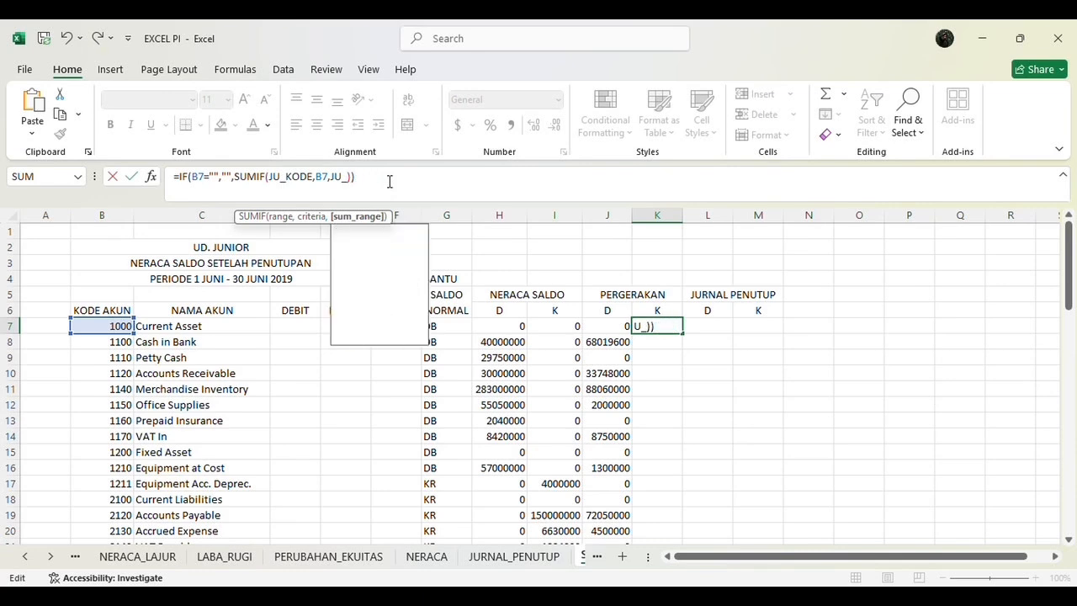
text(K)
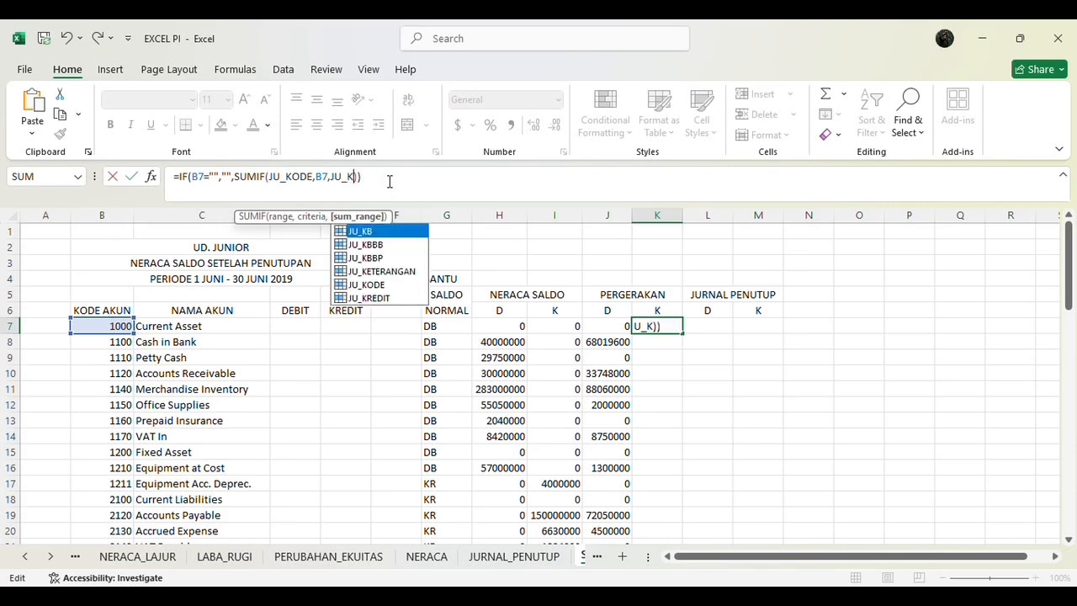
double_click(395, 298)
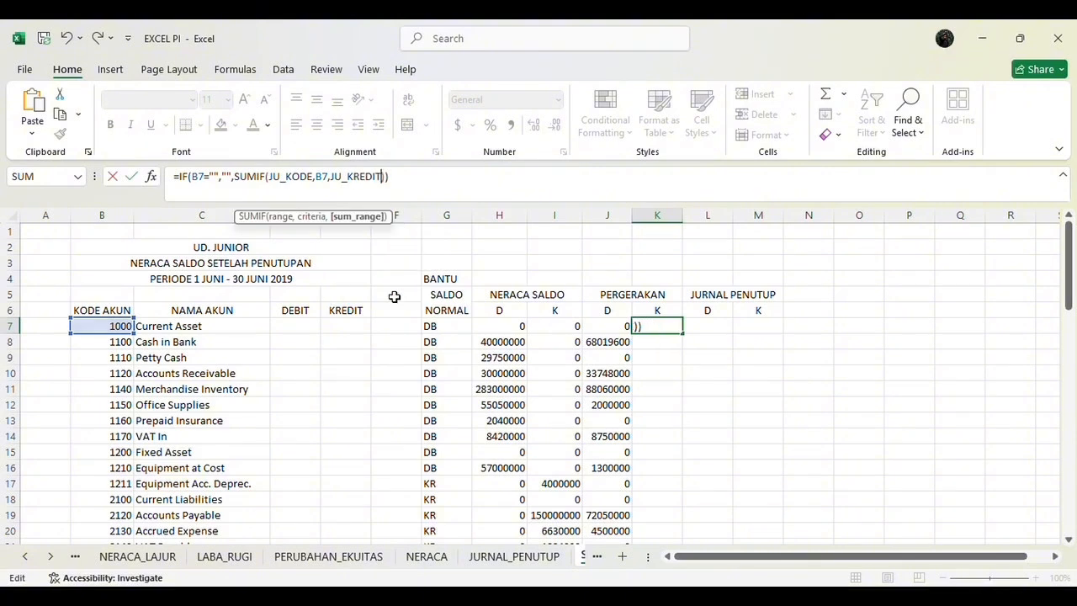
text()))
key(Return)
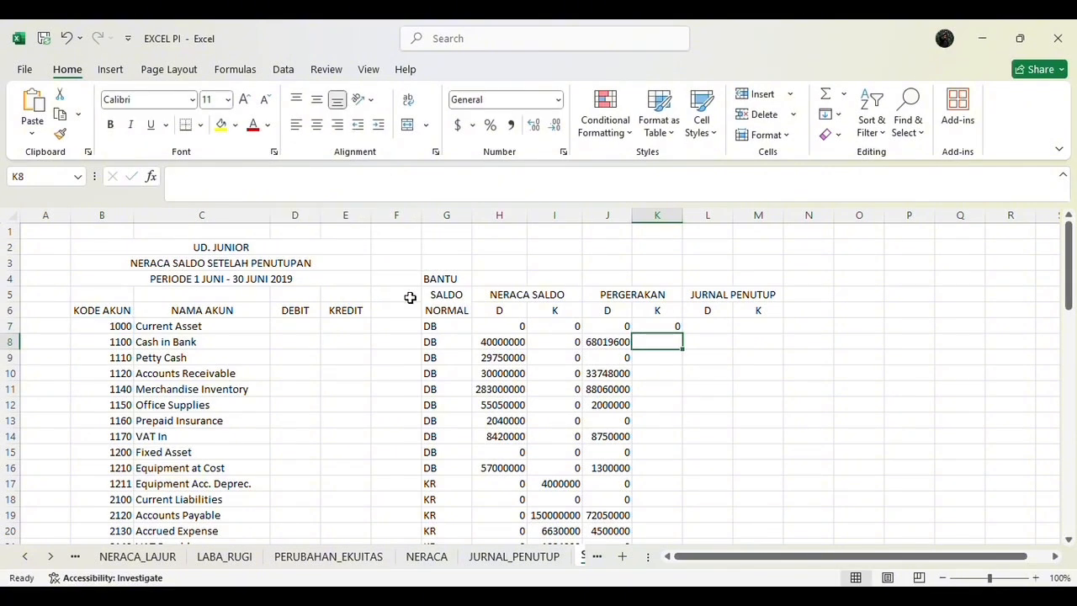
Step: Fill the movement credit formula from K7 down to K55 and narrow column K slightly
click(676, 328)
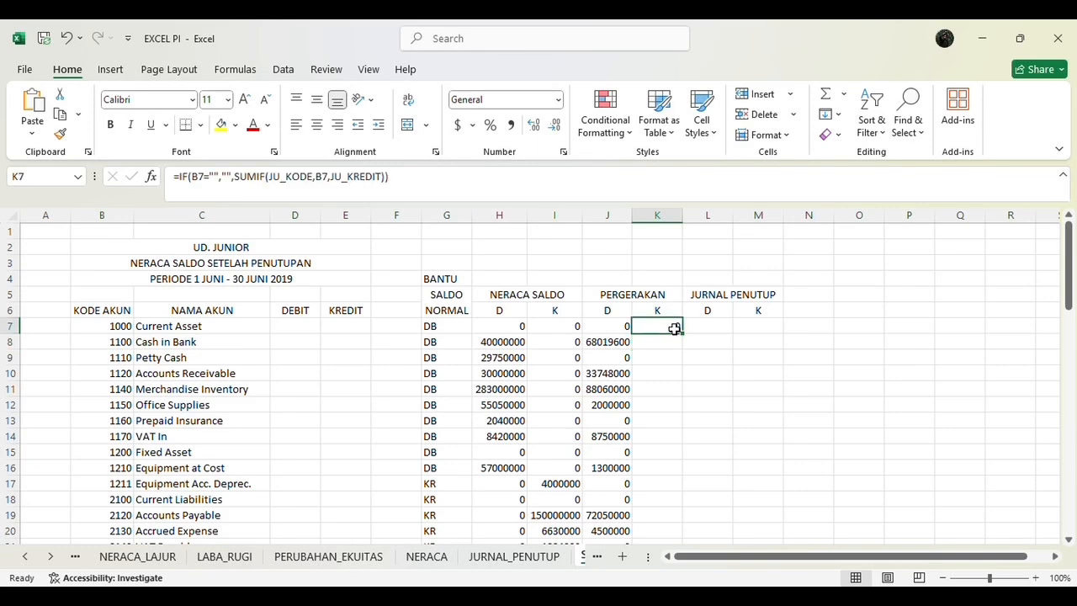
drag(685, 332, 667, 485)
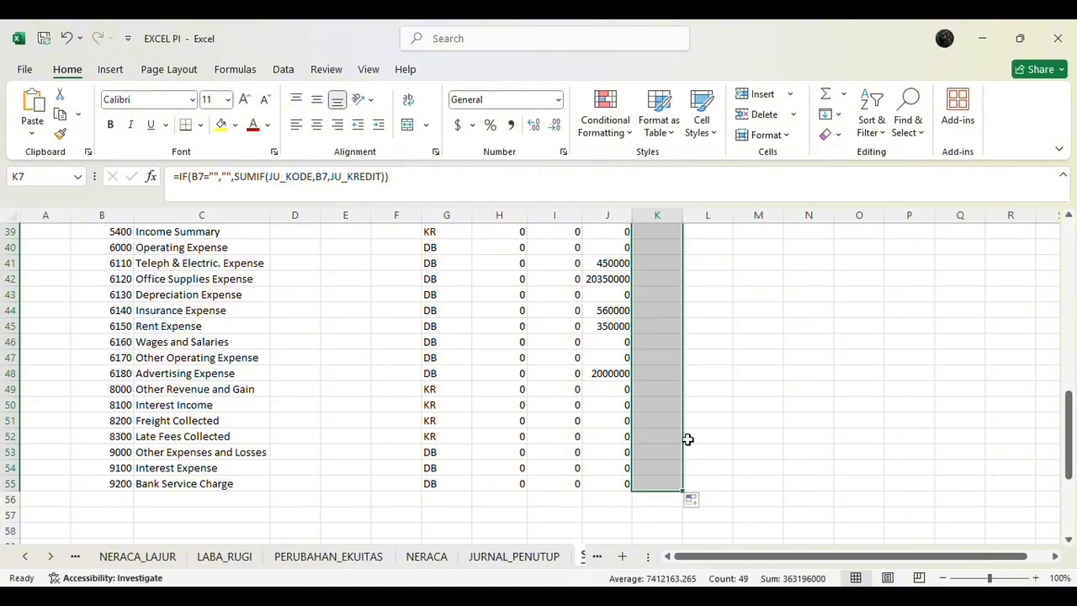
scroll(719, 334, up, 6)
scroll(720, 334, up, 7)
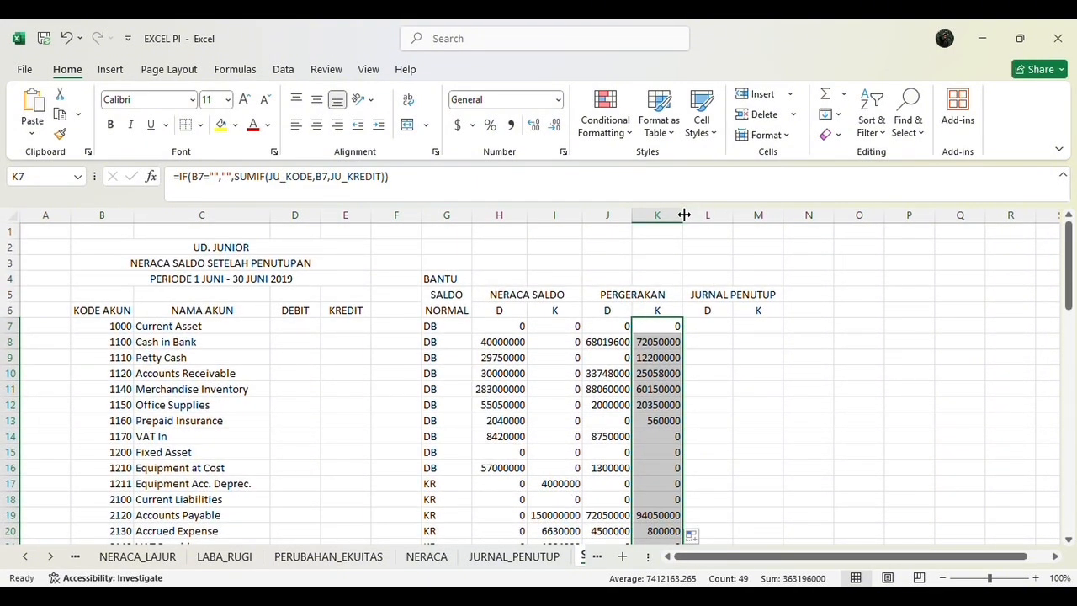
drag(684, 215, 682, 214)
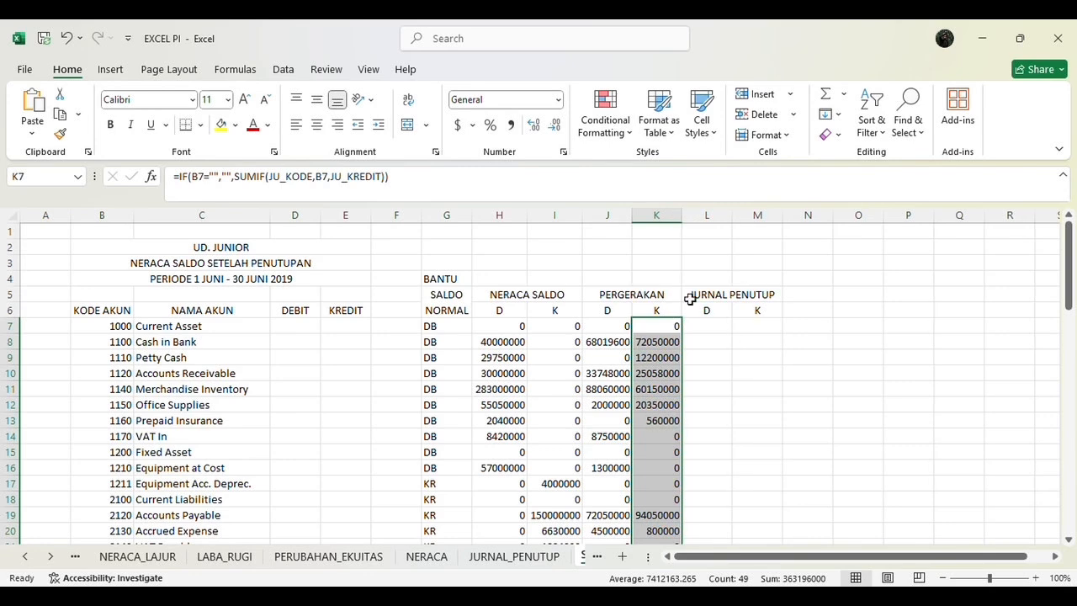
Step: Begin the closing journal debit formula in L7 with an IF test returning blank when B7 is empty: =IF(B7="",""
click(703, 382)
click(711, 327)
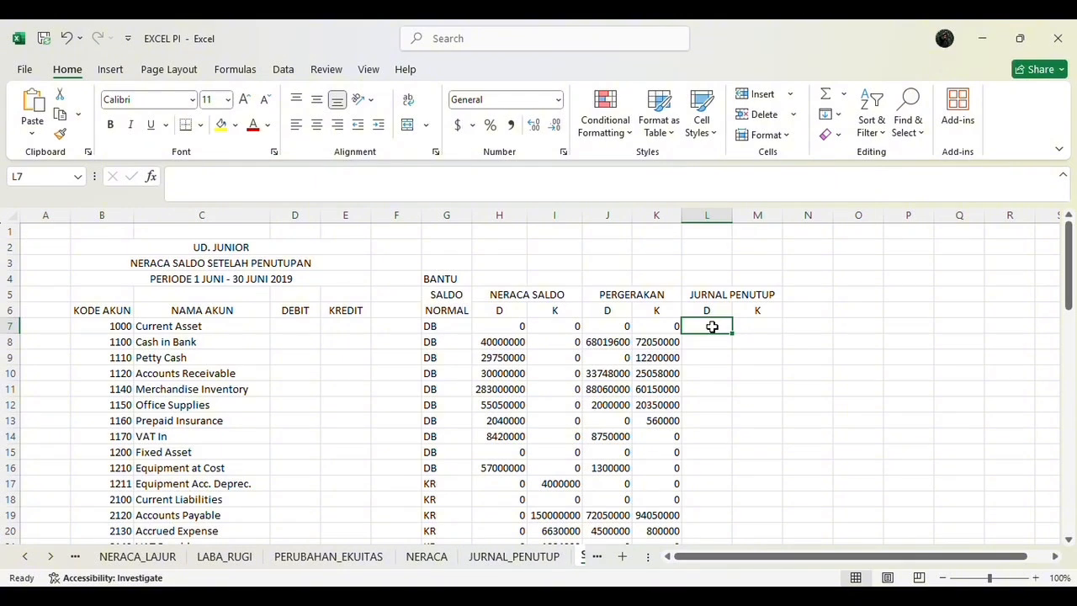
text(=IF)
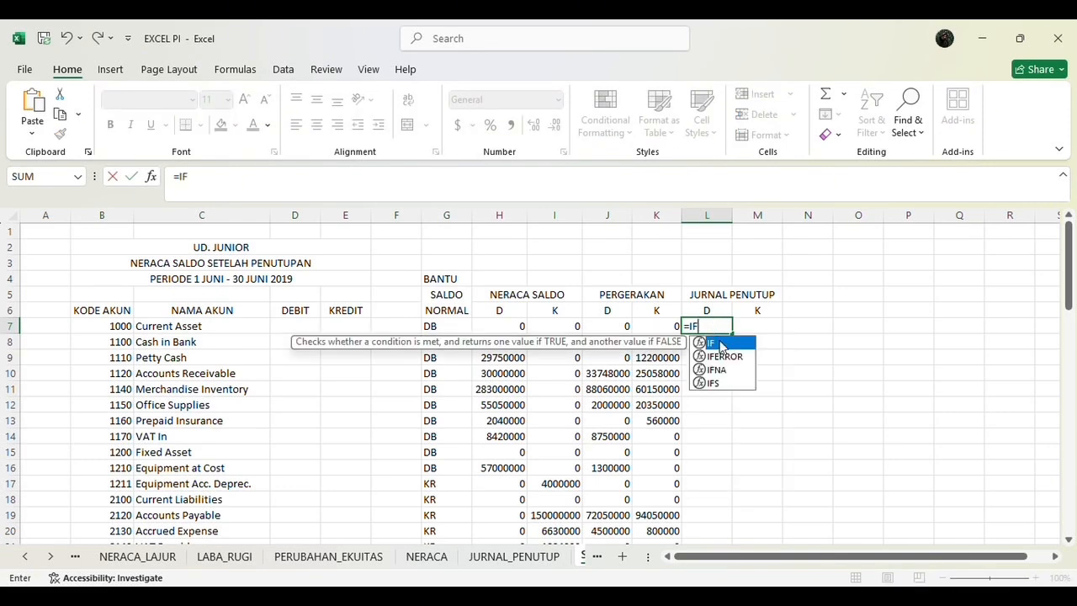
double_click(721, 348)
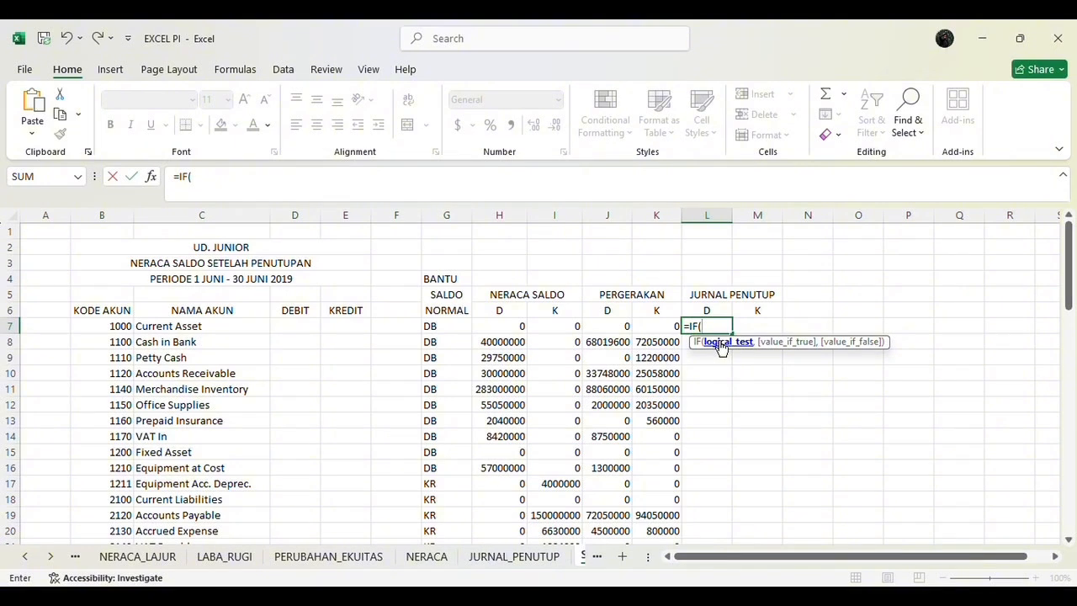
text(B7)
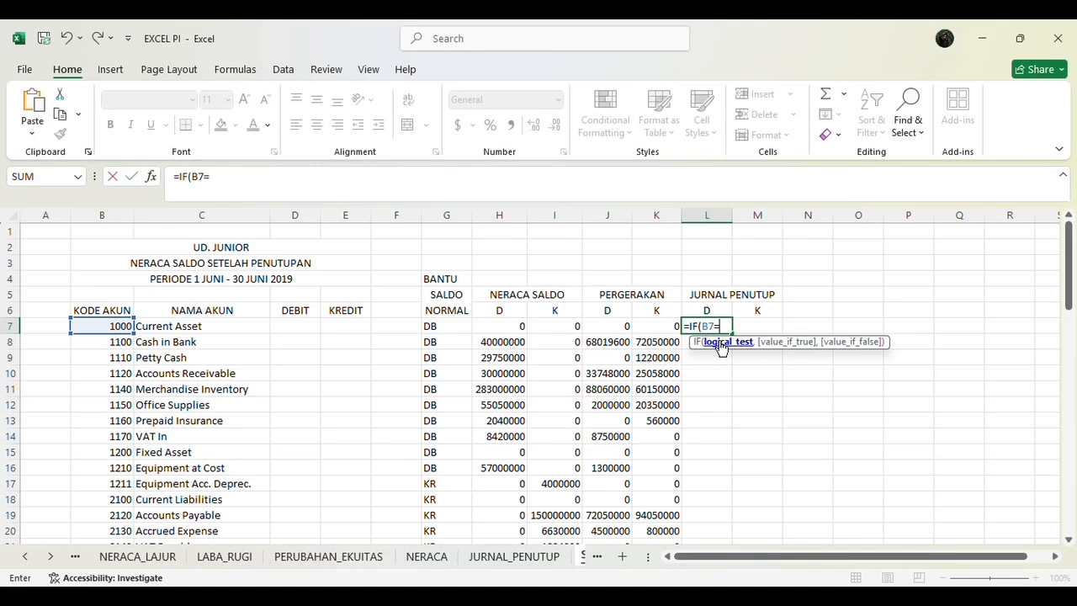
text(="","")
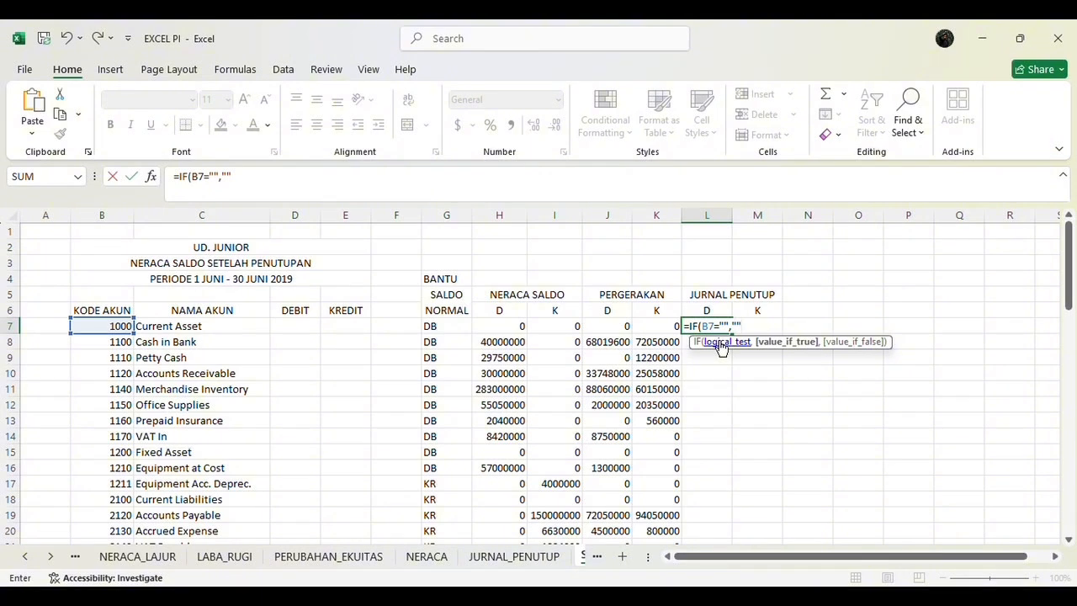
Step: Complete the debit formula in L7 as =IF(B7="","",SUMIF(JPENUTUP_KODE,B7,JPENUTUP_DEBIT))
text(,)
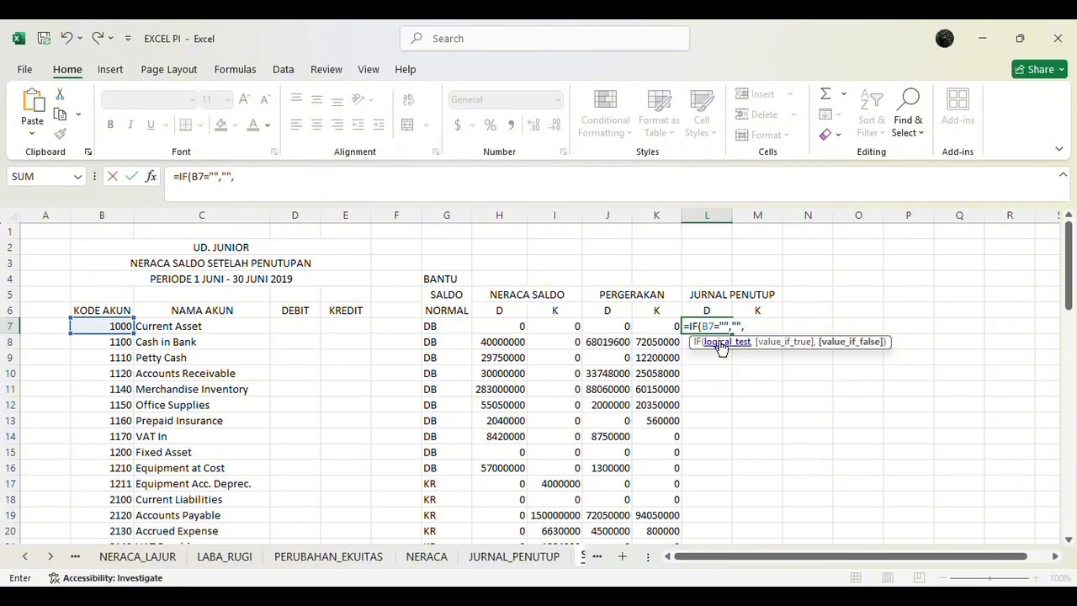
text(SUM)
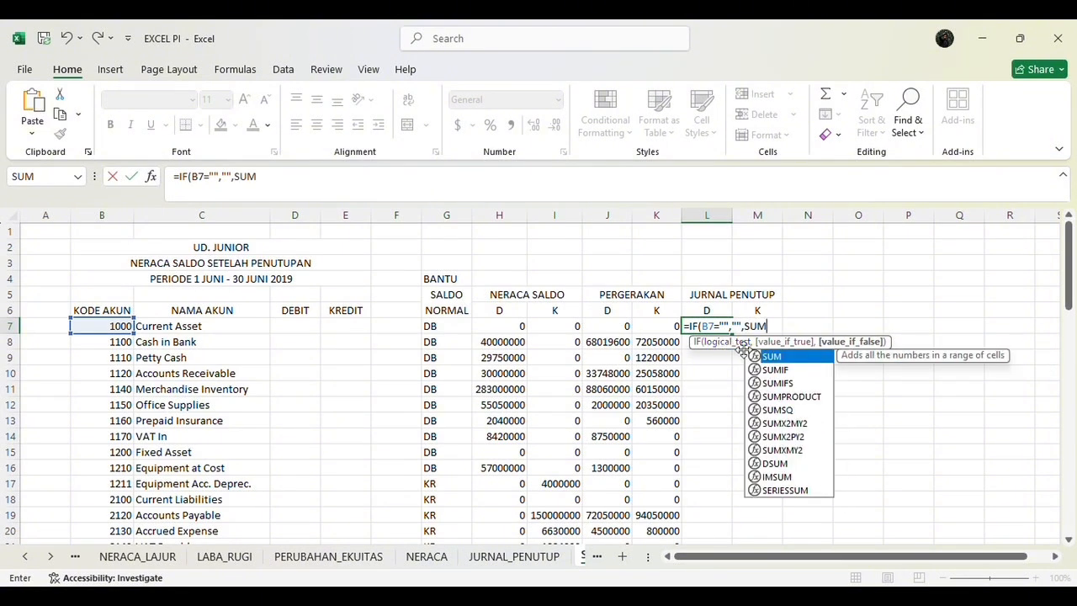
double_click(796, 371)
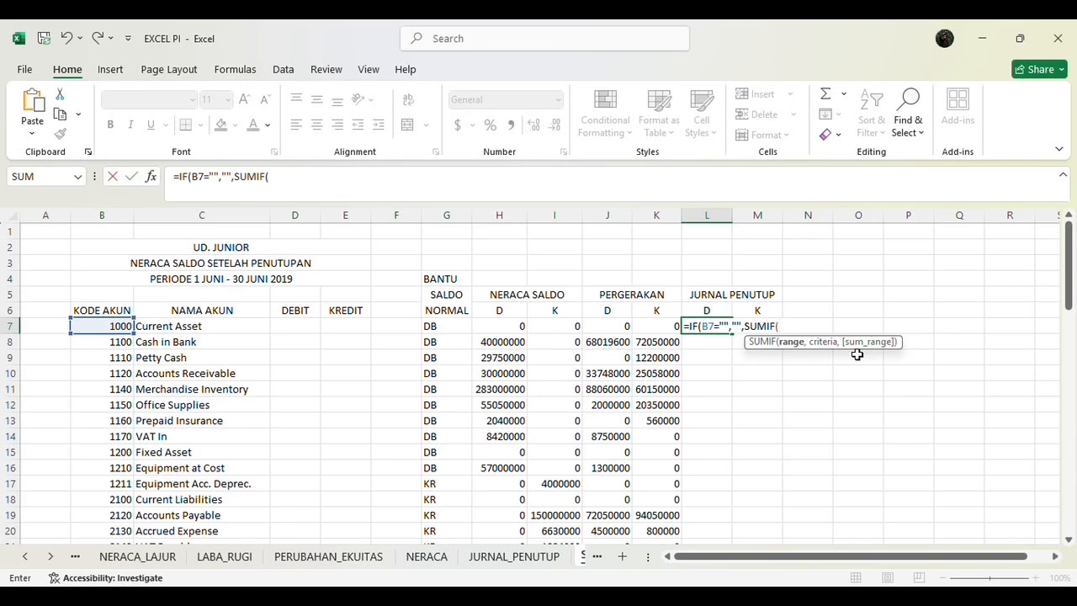
text(JP)
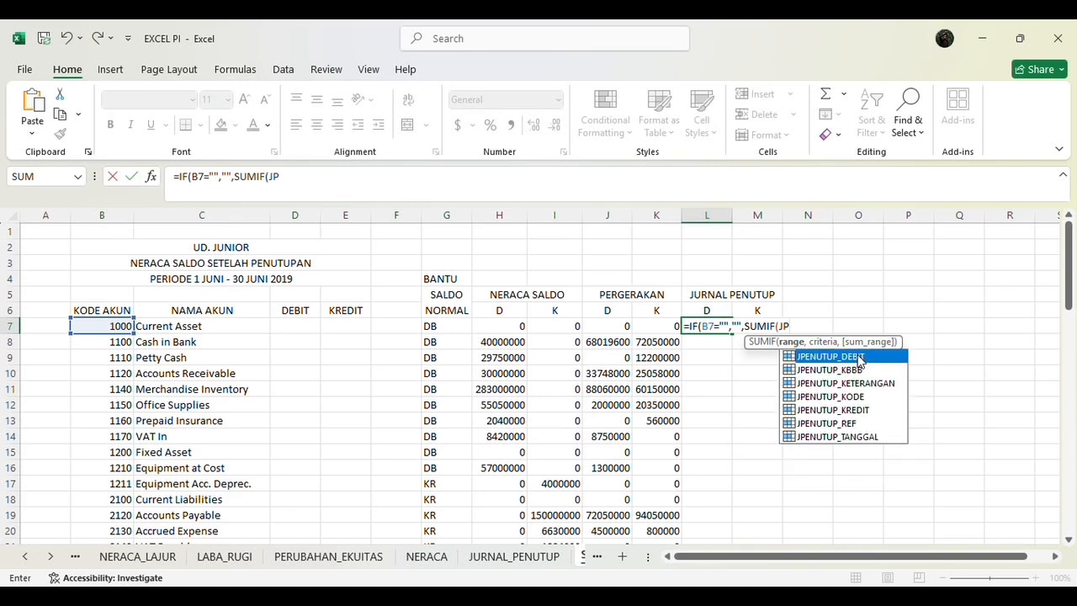
text(ENUTU)
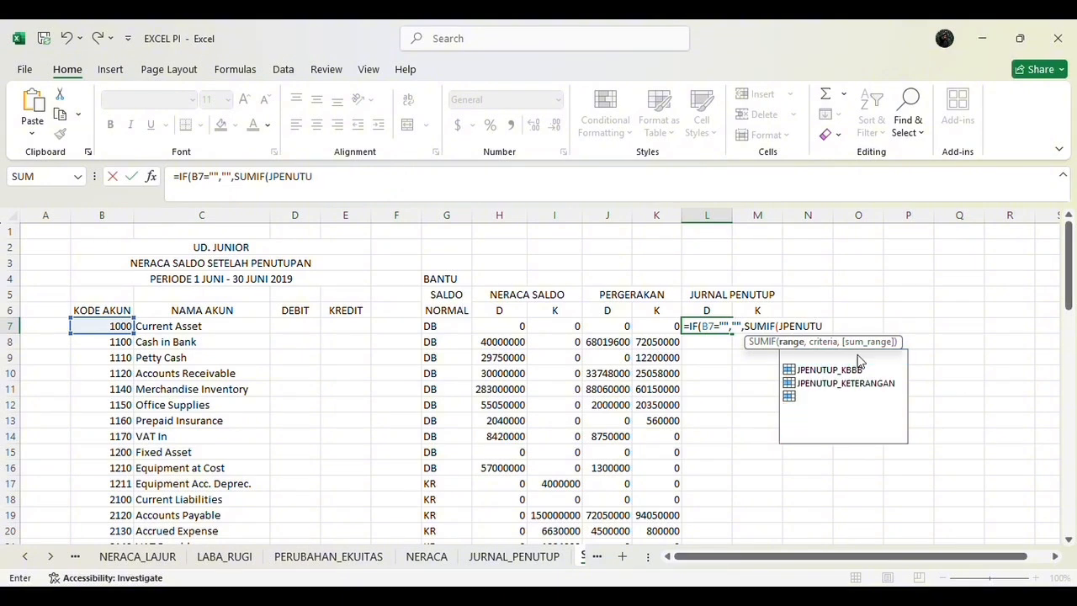
text(P)
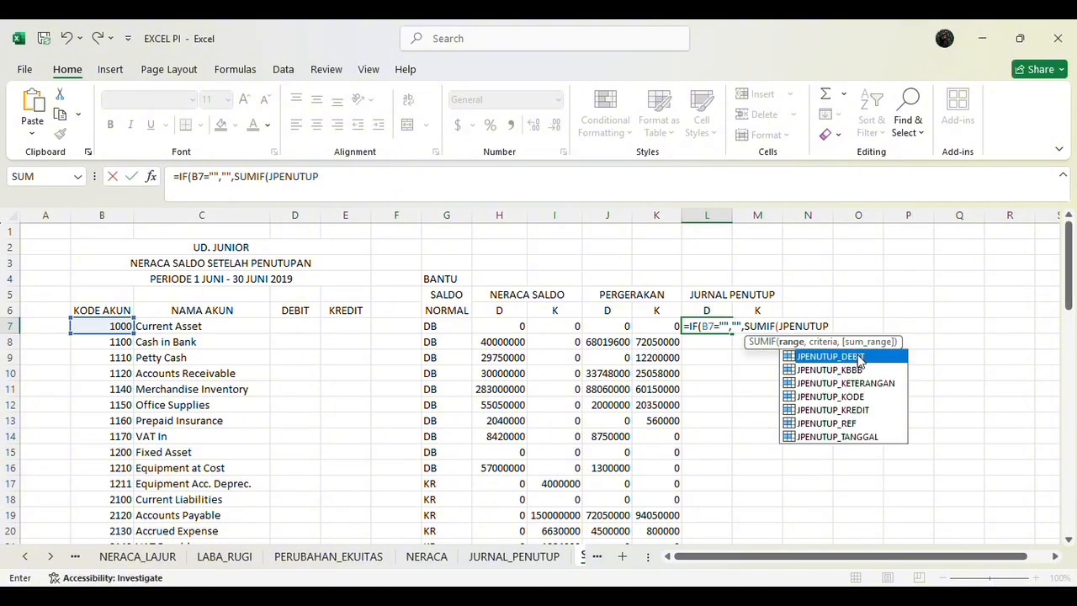
double_click(850, 396)
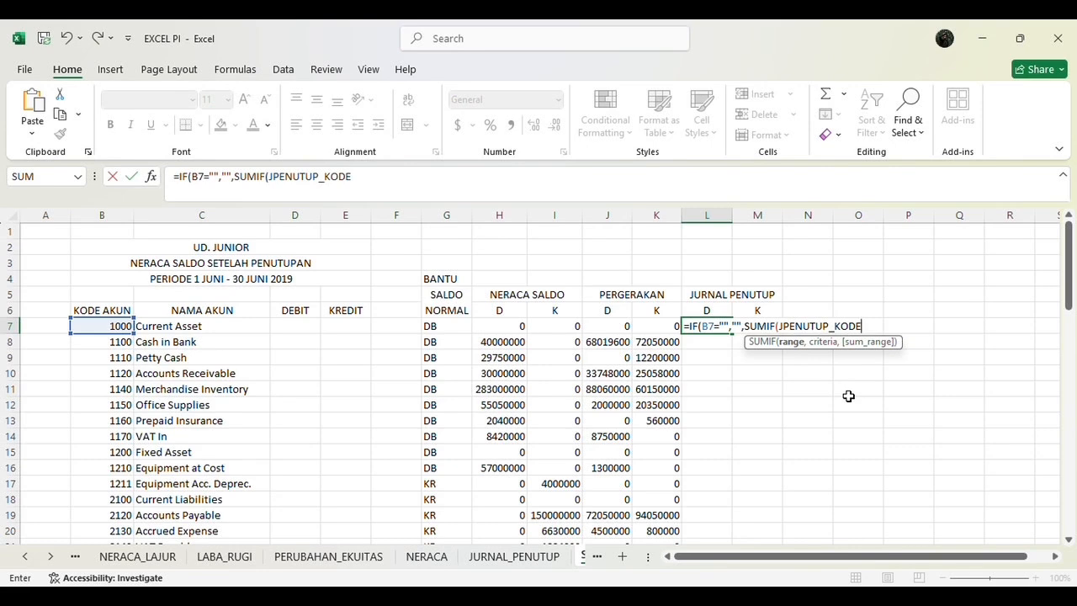
text(,)
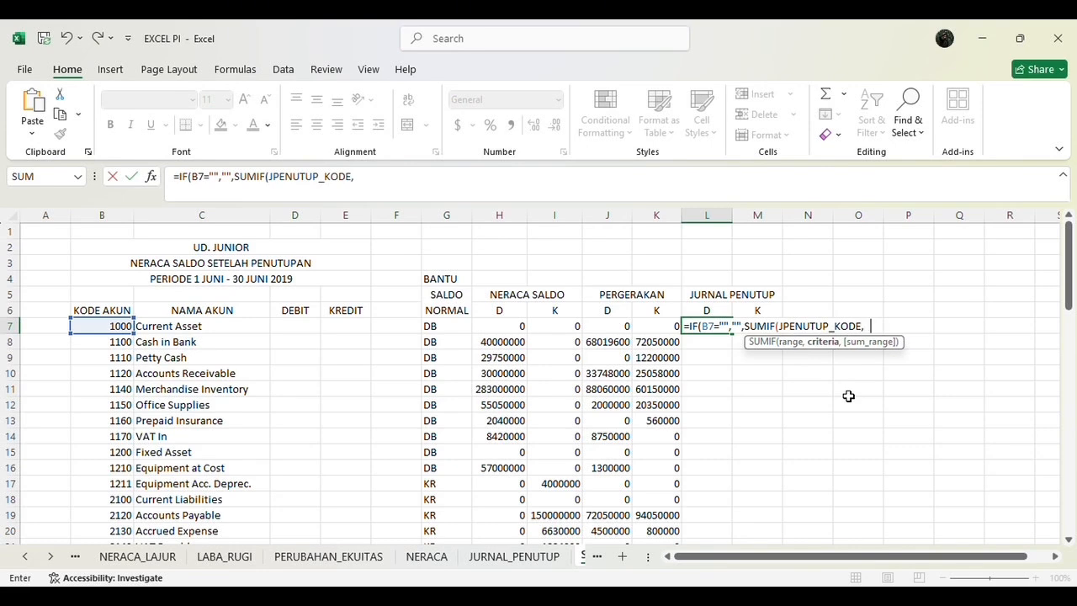
text(B7,)
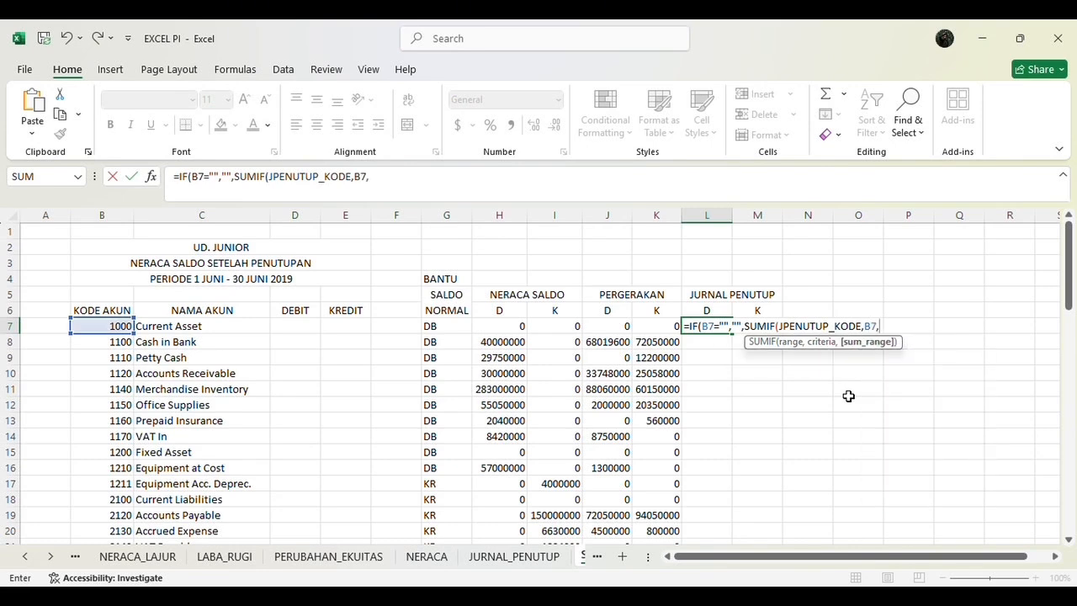
text(J)
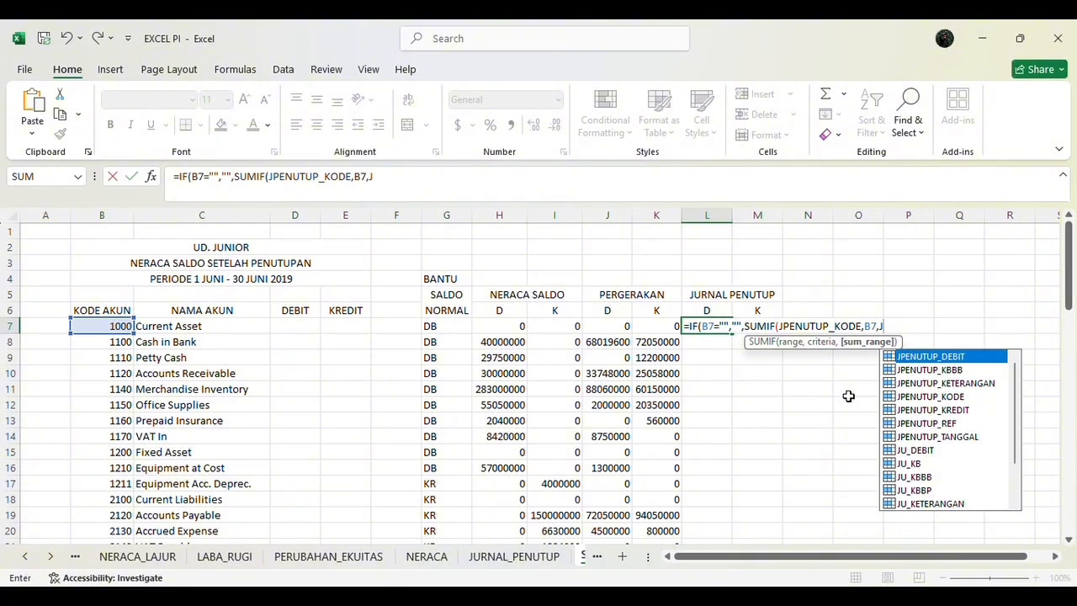
double_click(925, 353)
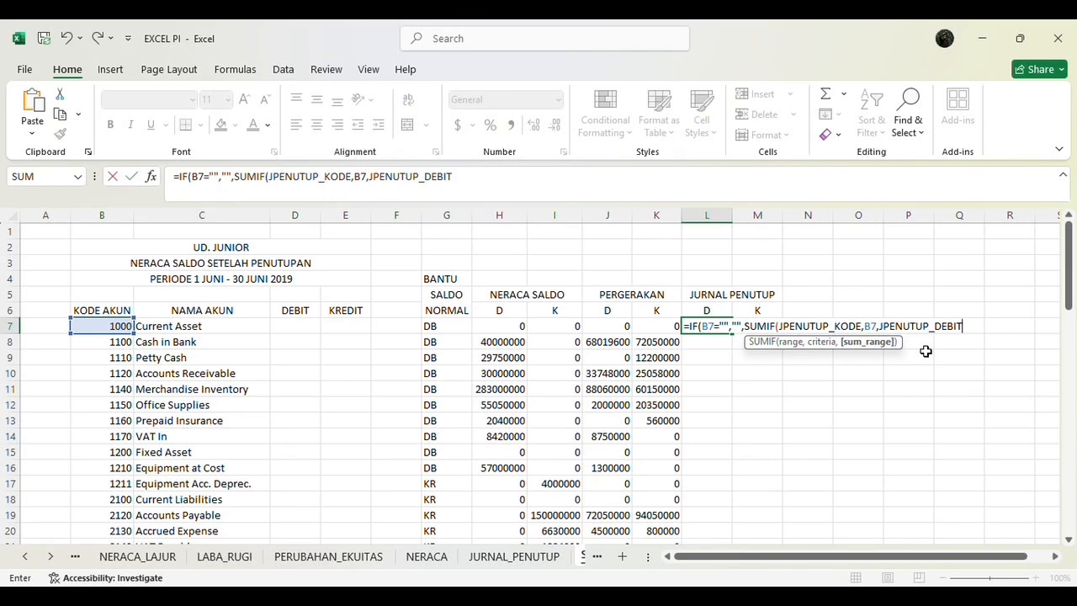
text()))
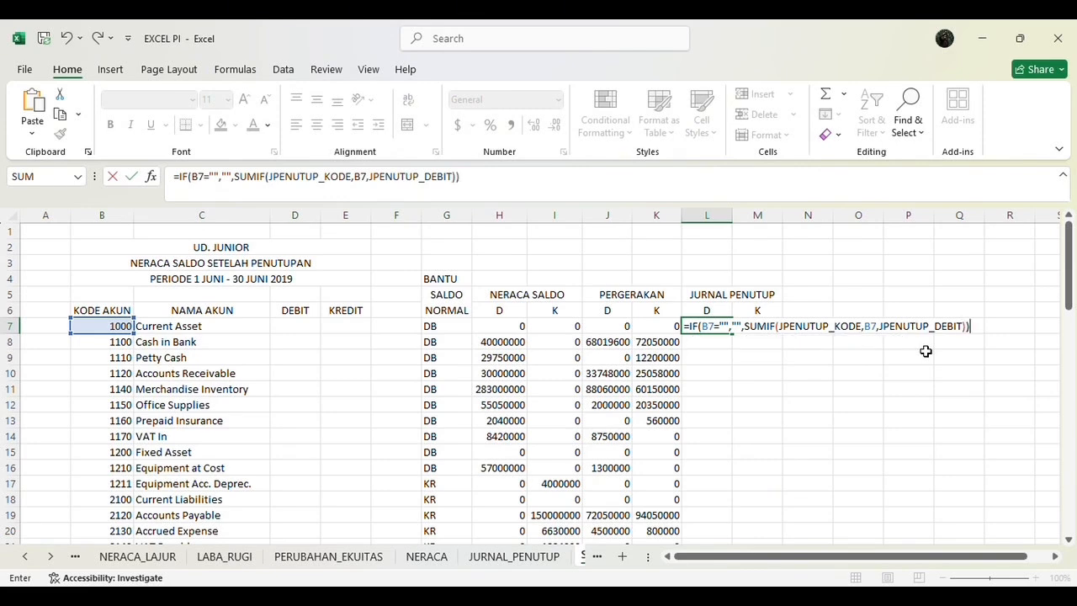
key(Return)
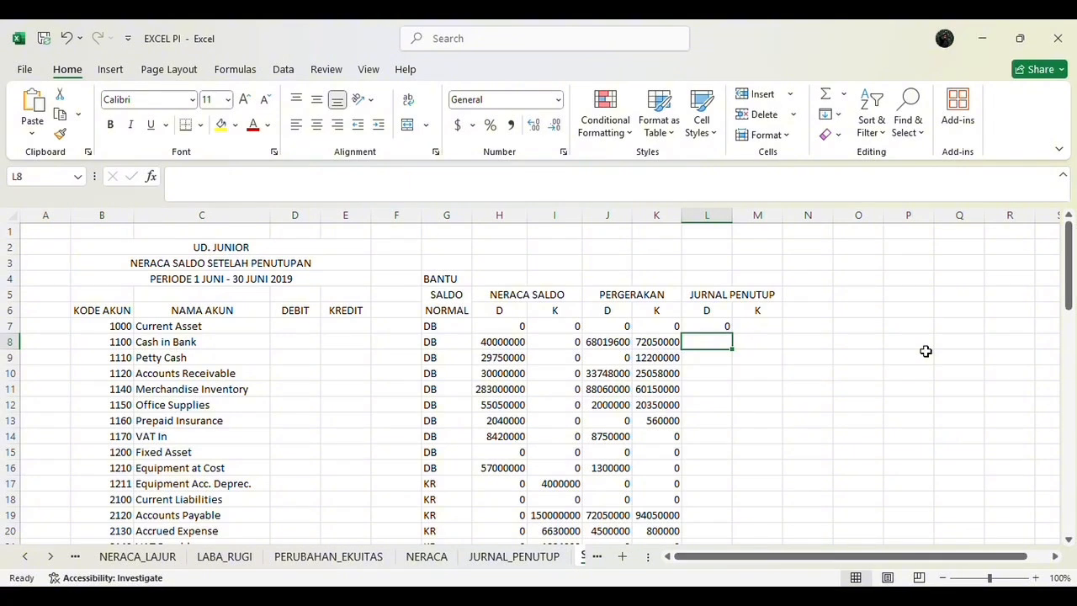
Step: Fill the JURNAL PENUTUP debit formula from L7 down through all the account rows and adjust the width of column L
click(728, 328)
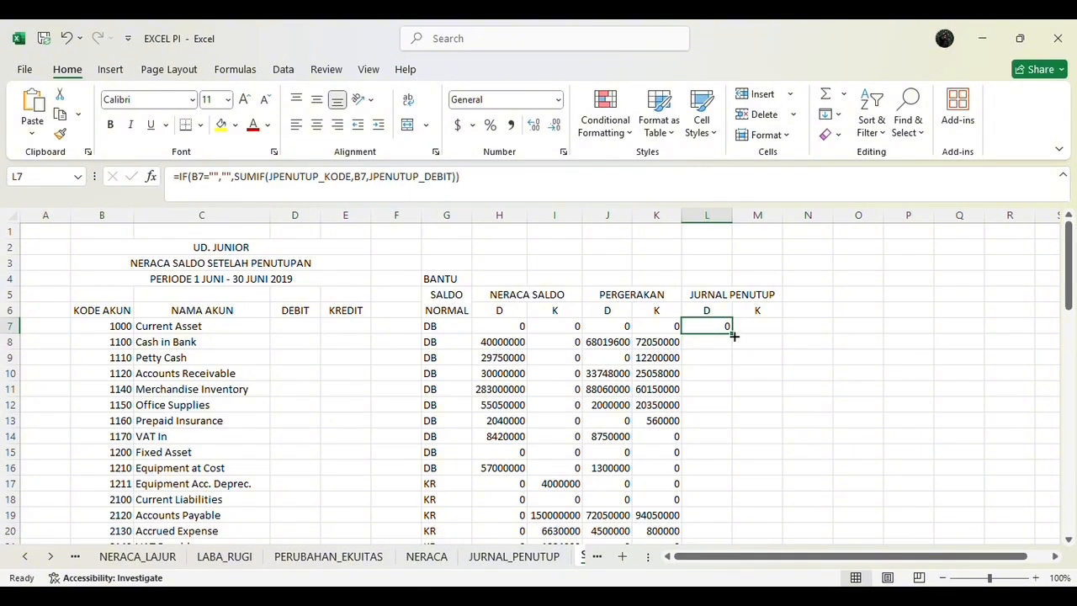
mouse_move(733, 334)
mouse_down()
mouse_move(729, 539)
mouse_move(731, 320)
mouse_move(734, 345)
mouse_up()
scroll(733, 345, up, 15)
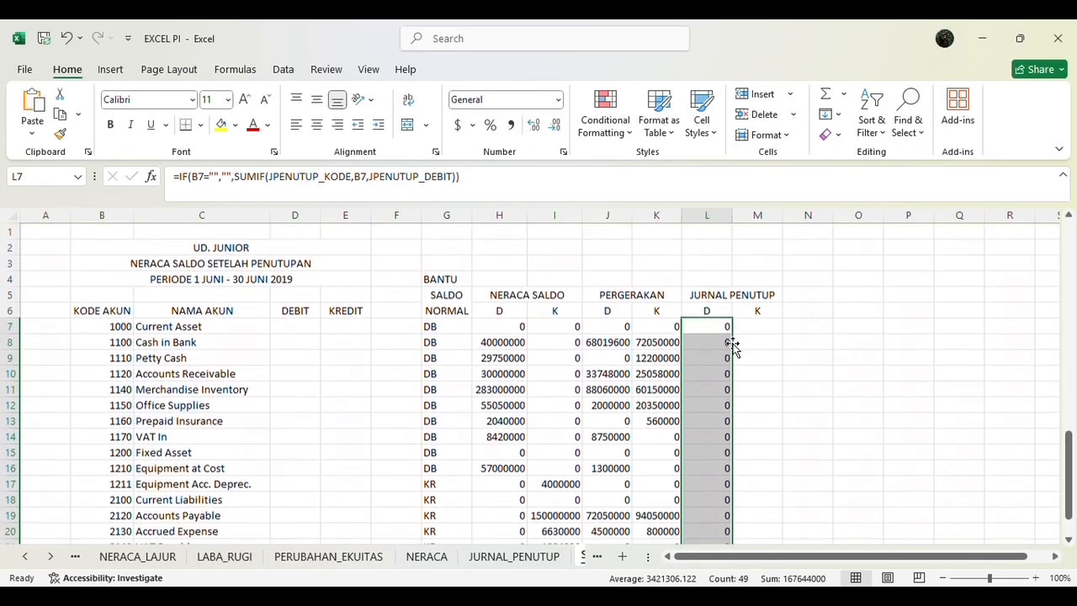
drag(733, 216, 731, 214)
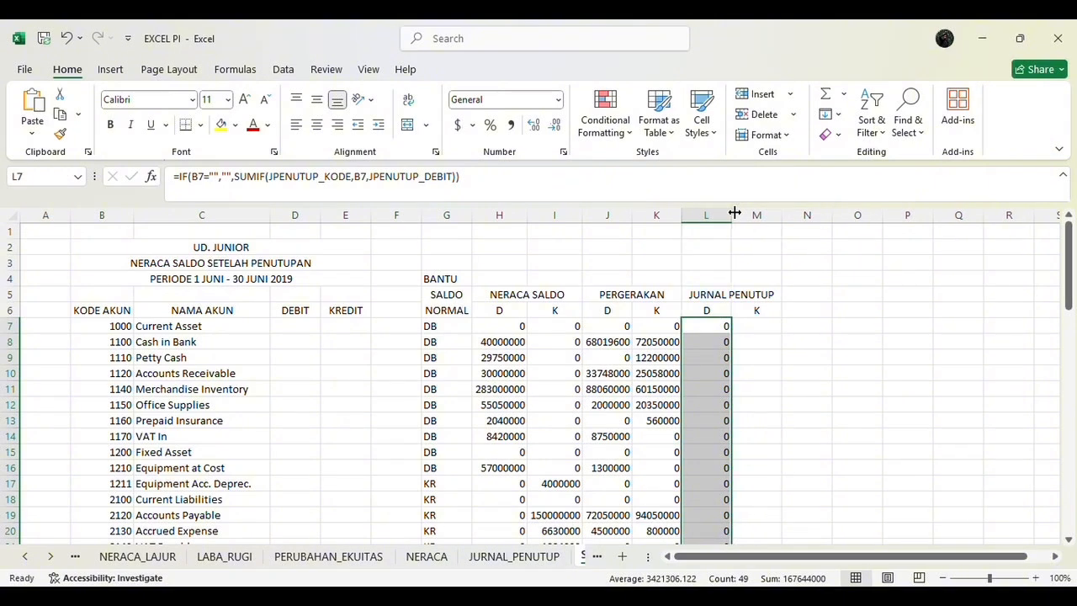
Step: Review the row 7 formulas across the SALDO NORMAL, NERACA SALDO, PERGERAKAN and JURNAL PENUTUP columns
scroll(731, 351, down, 2)
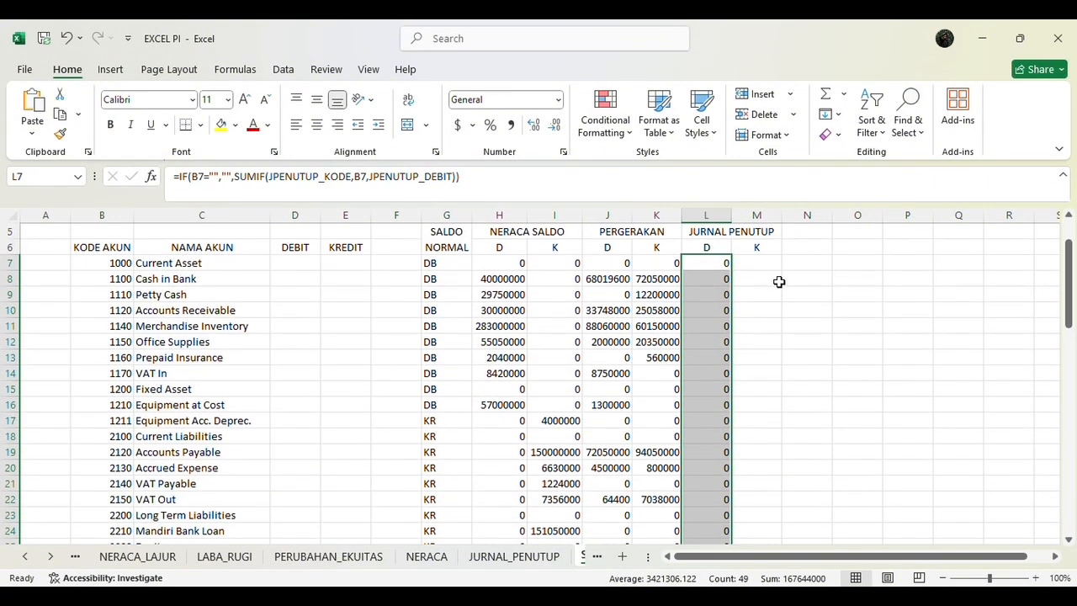
click(714, 261)
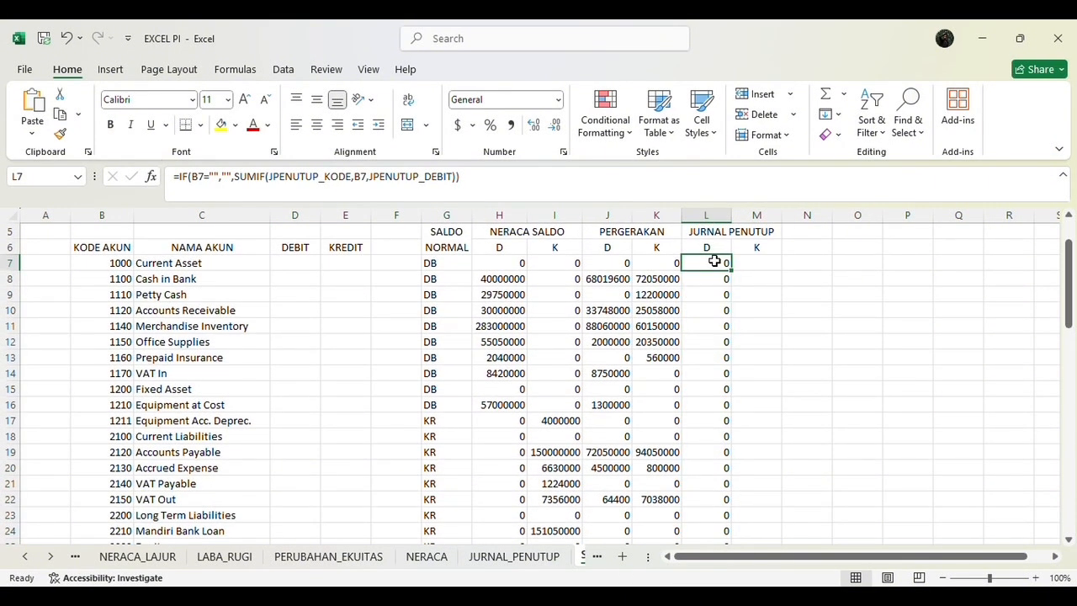
scroll(714, 260, up, 1)
scroll(714, 260, up, 1)
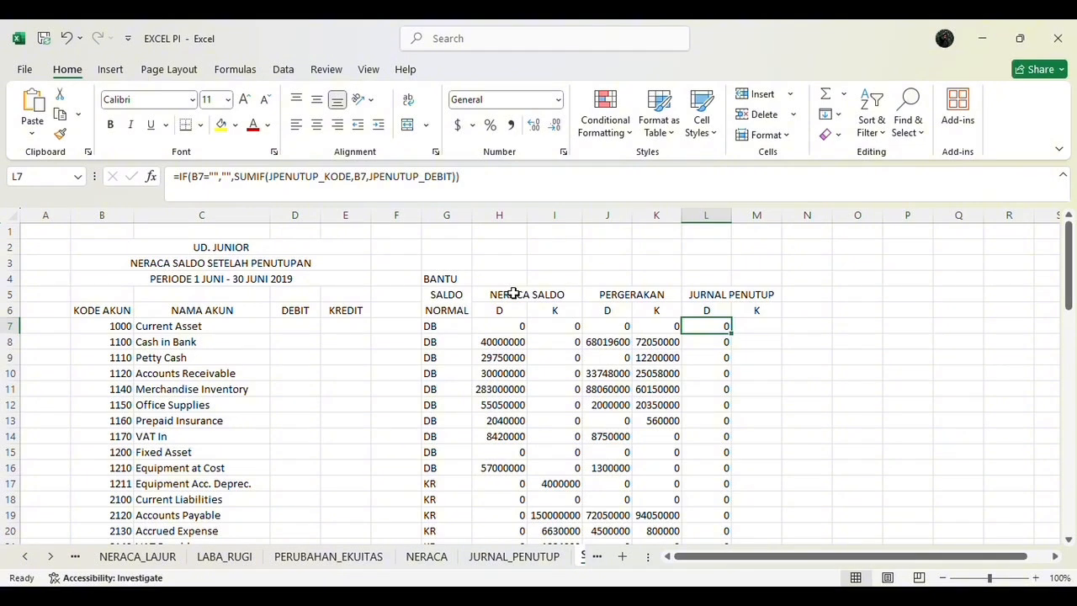
key(Left)
key(Left)
key(Left)
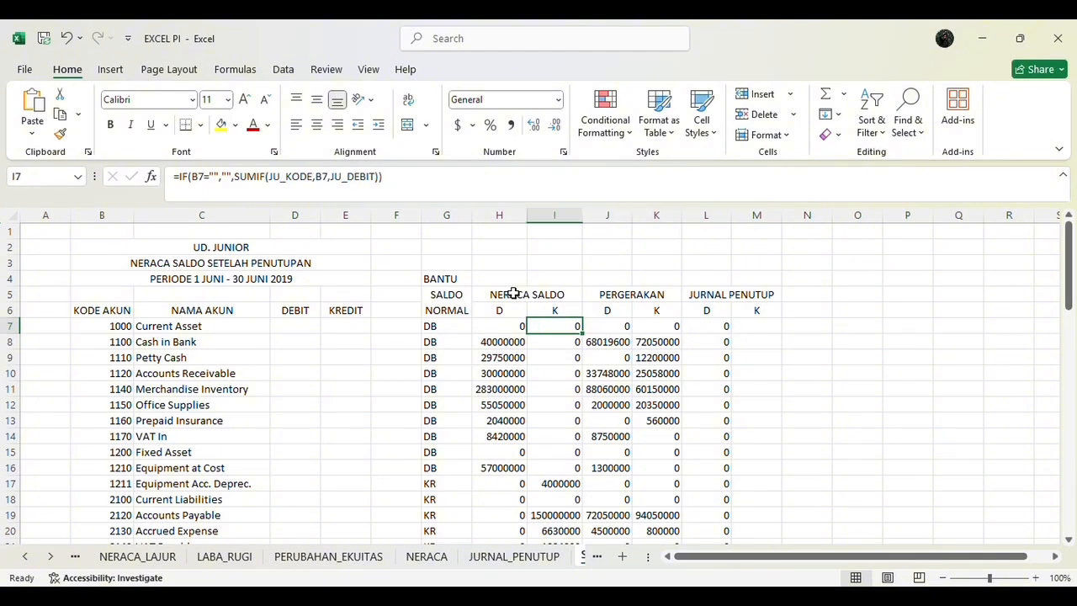
key(Left)
key(Left)
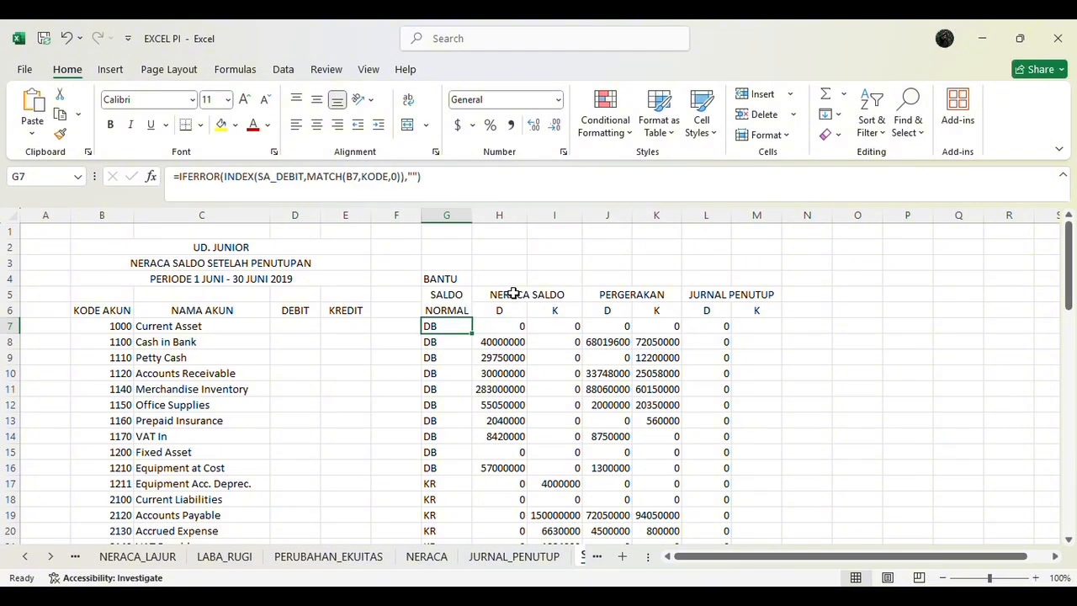
key(Right)
key(Right)
key(Right)
key(Right)
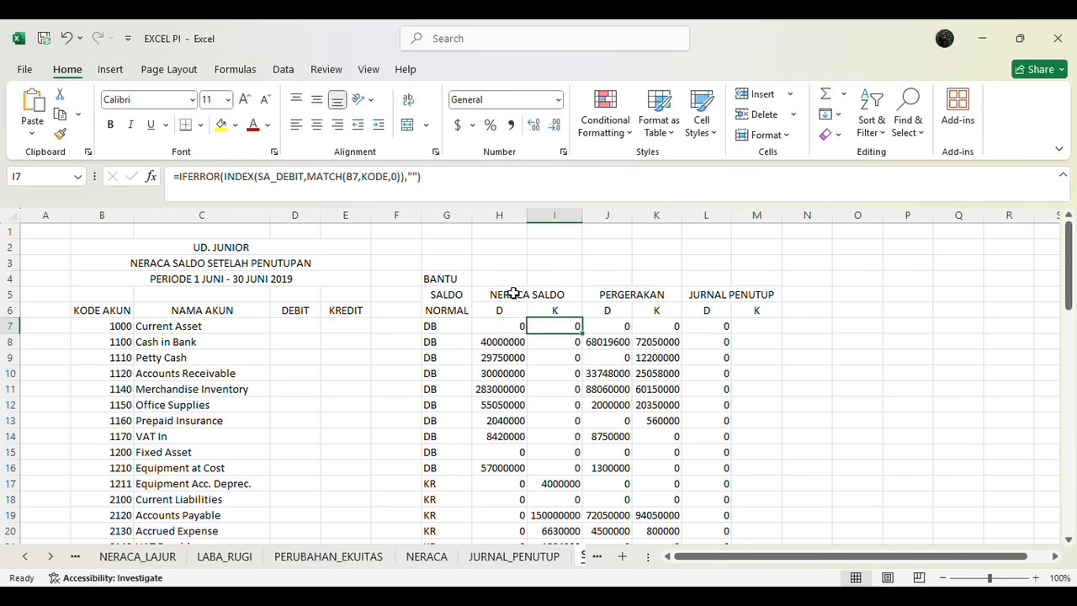
key(Right)
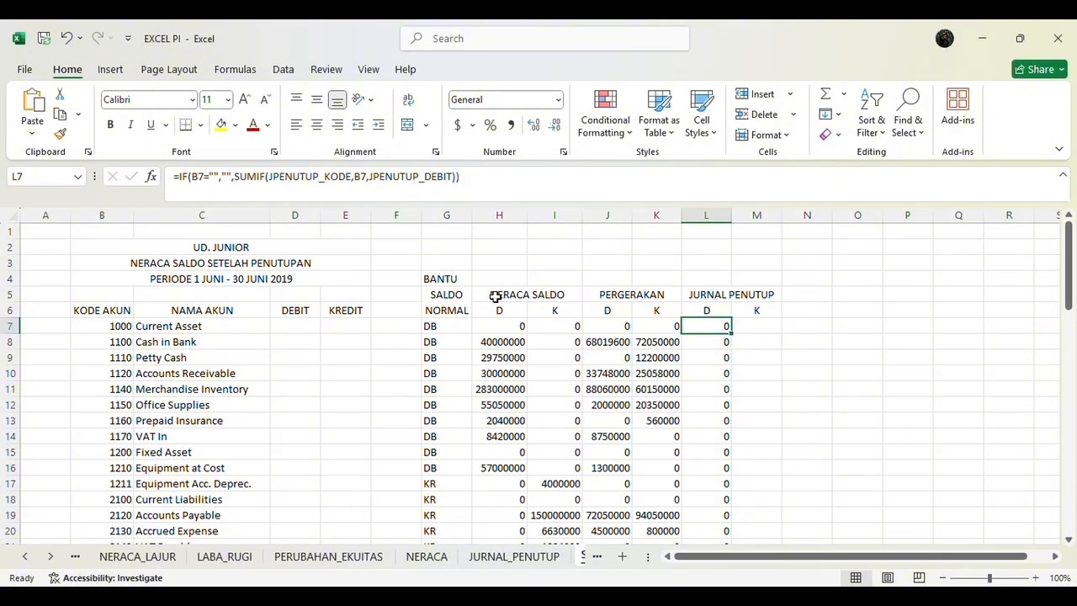
key(Left)
key(Left)
key(Left)
key(Left)
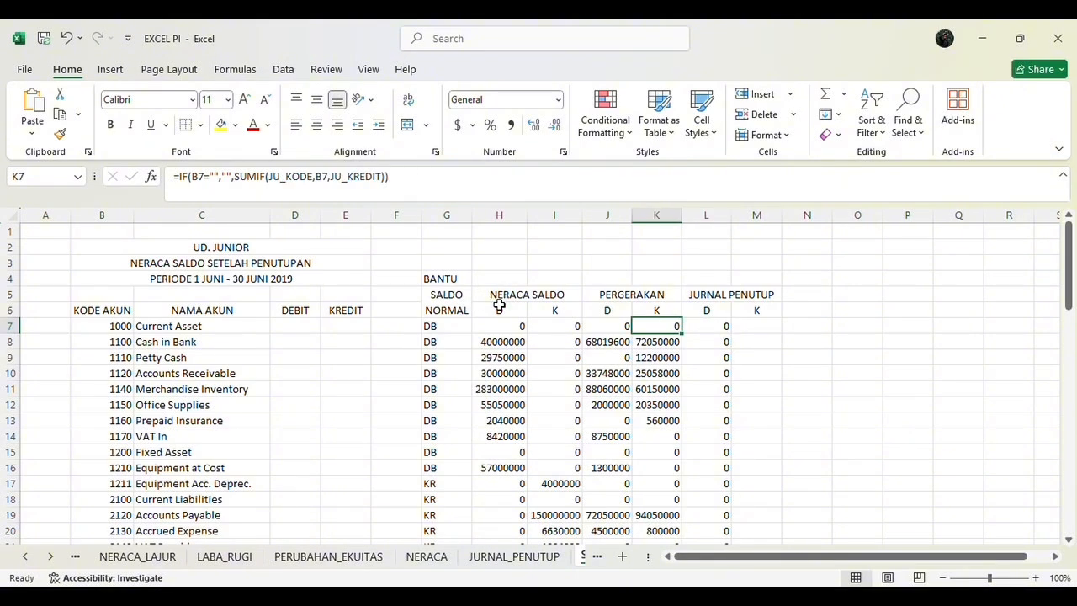
key(Left)
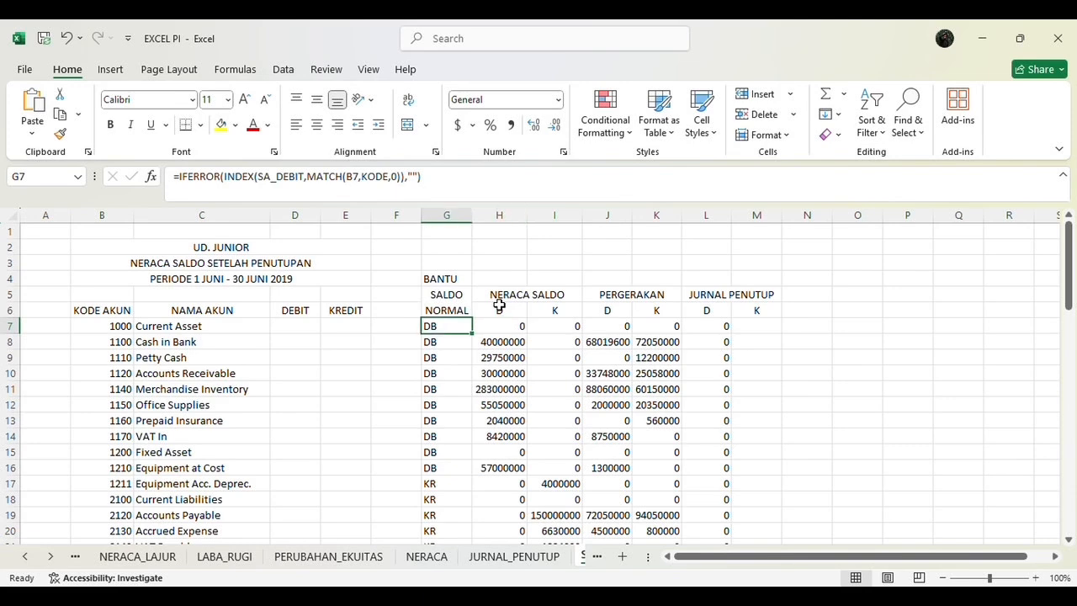
key(Right)
key(Right)
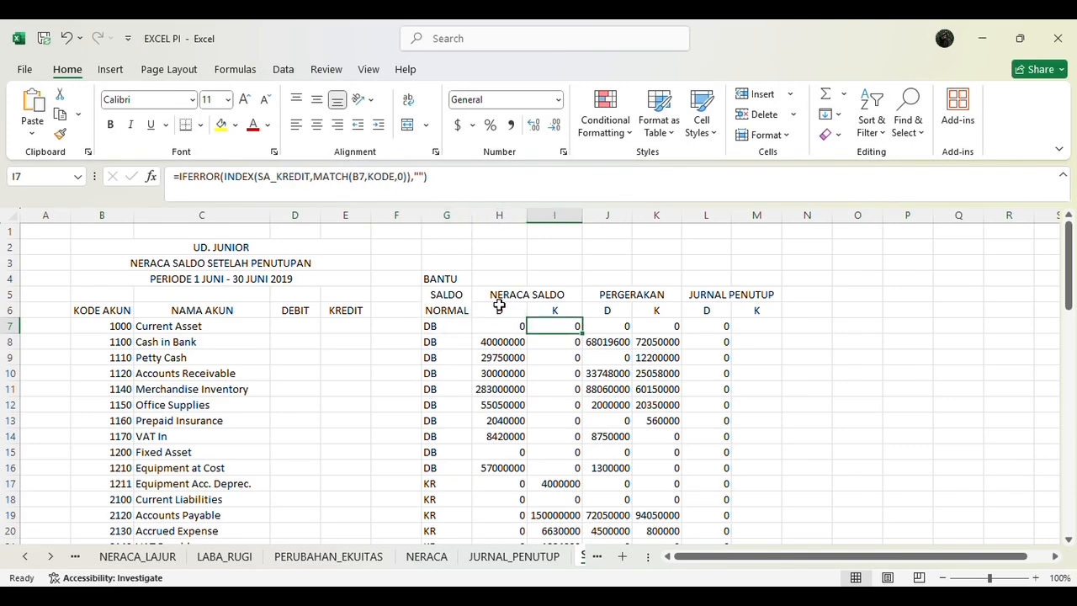
key(Right)
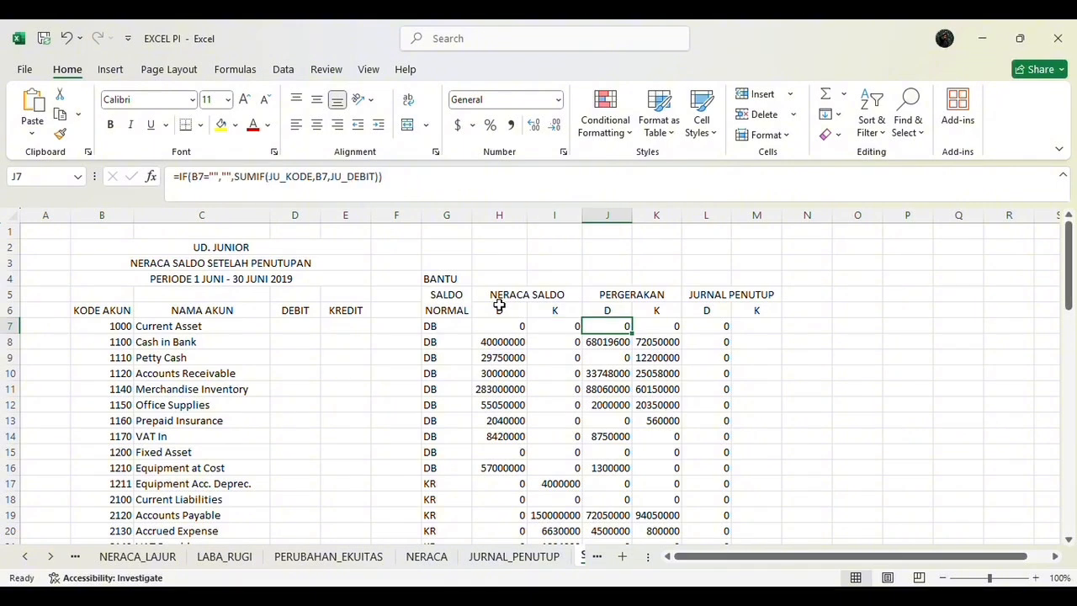
key(Right)
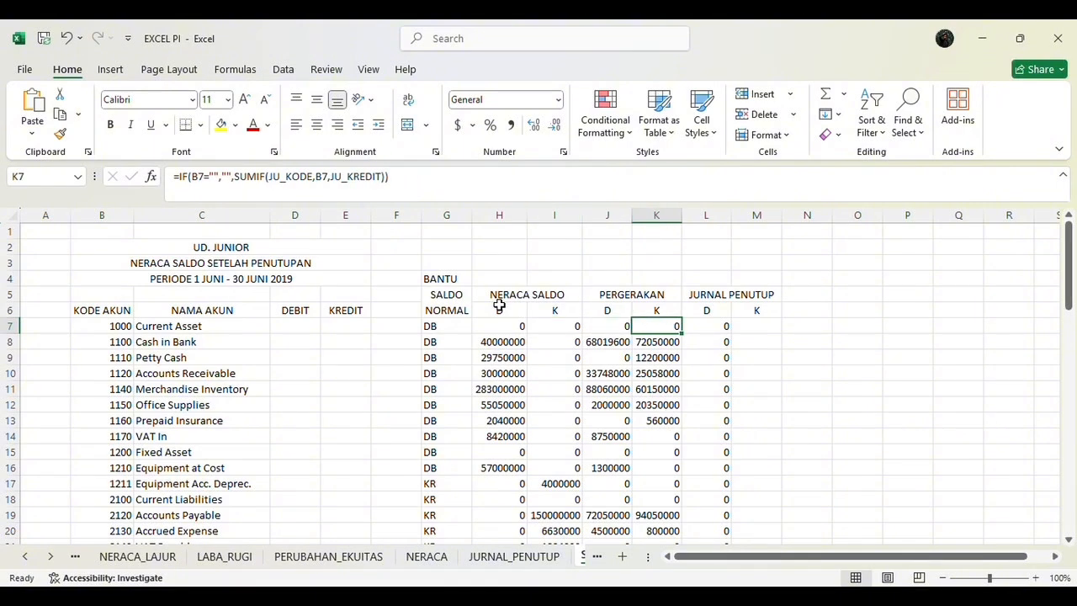
key(Right)
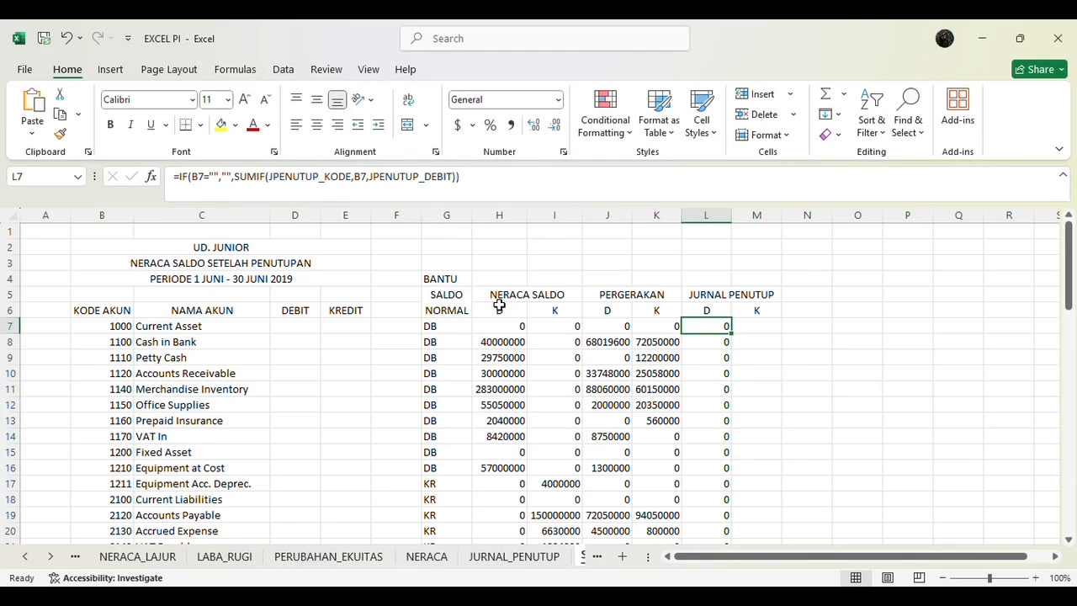
key(Right)
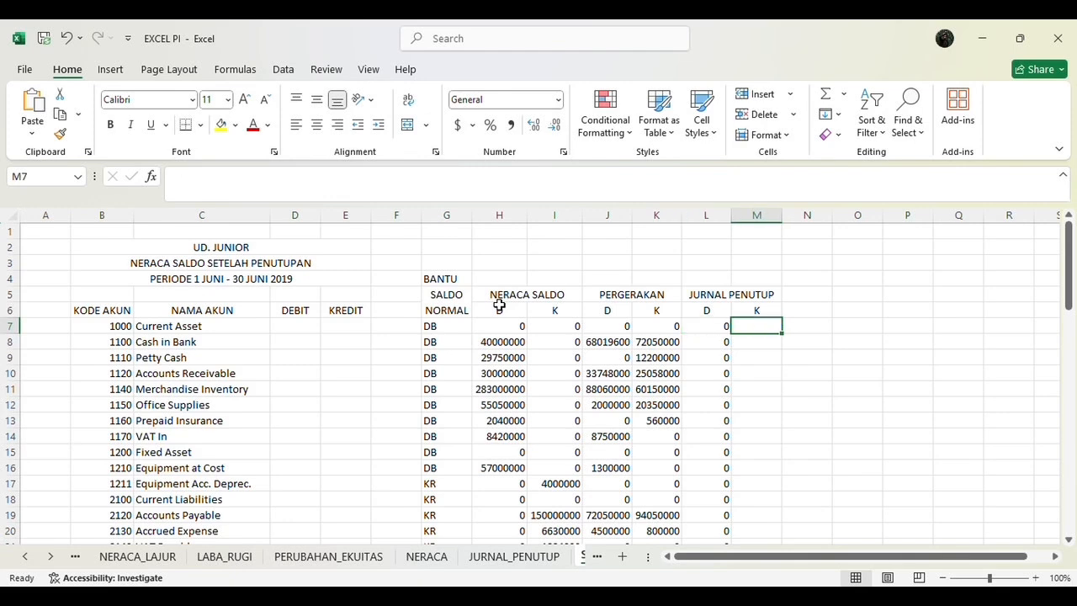
Step: Copy the JURNAL PENUTUP debit formula text from L7 into M7, keeping its B7 reference
key(Left)
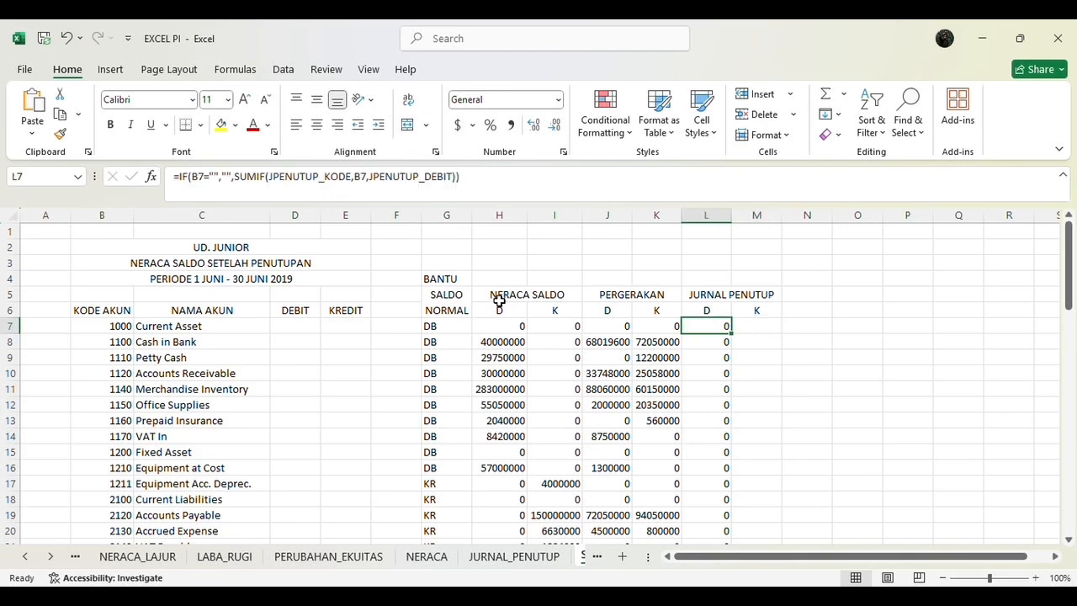
click(527, 177)
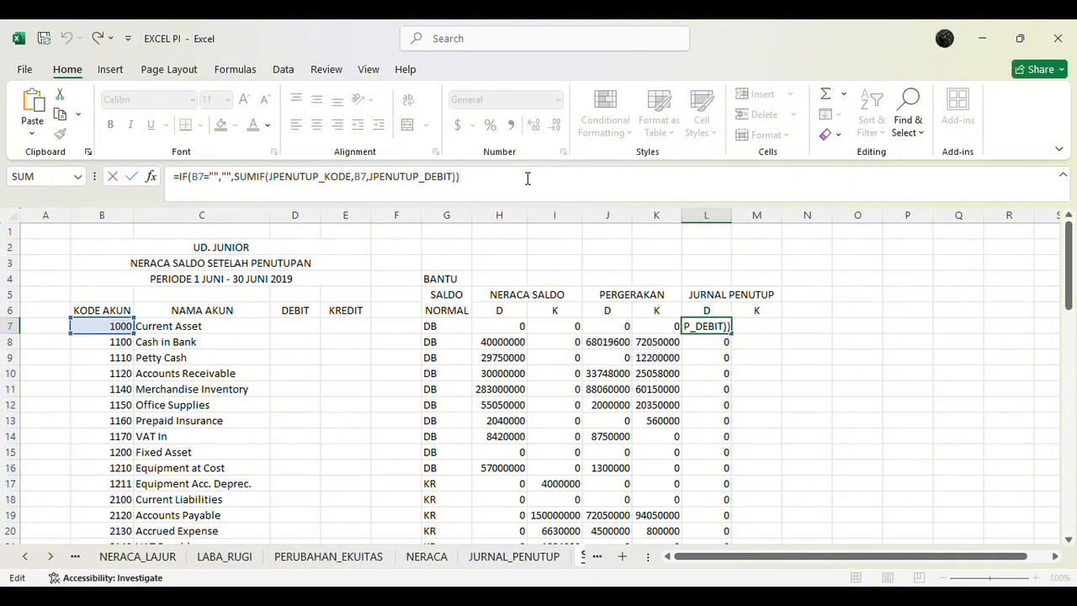
key(ctrl+a)
key(ctrl+c)
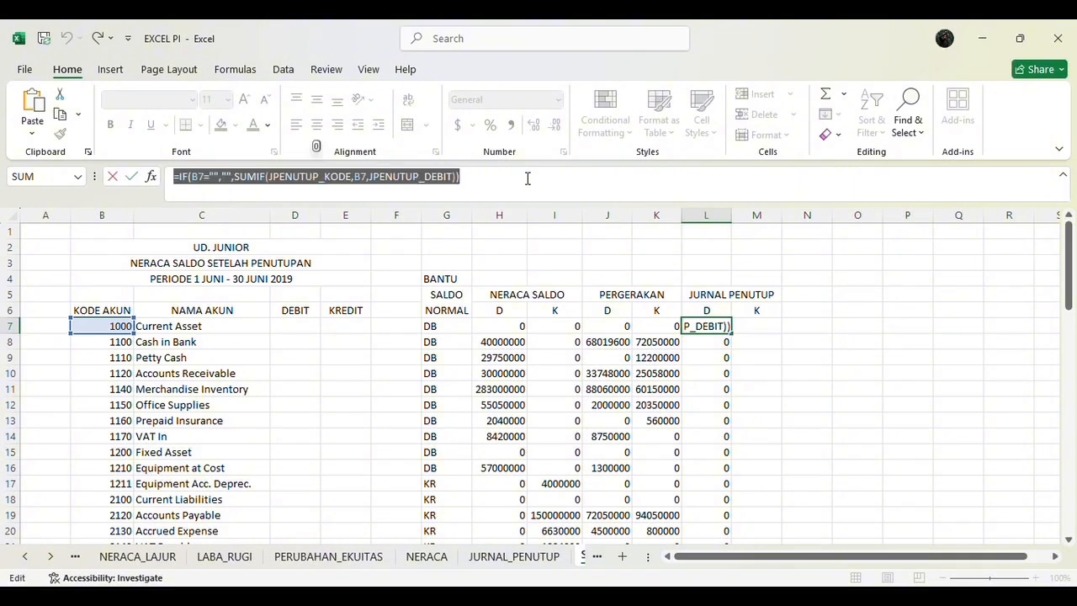
key(Return)
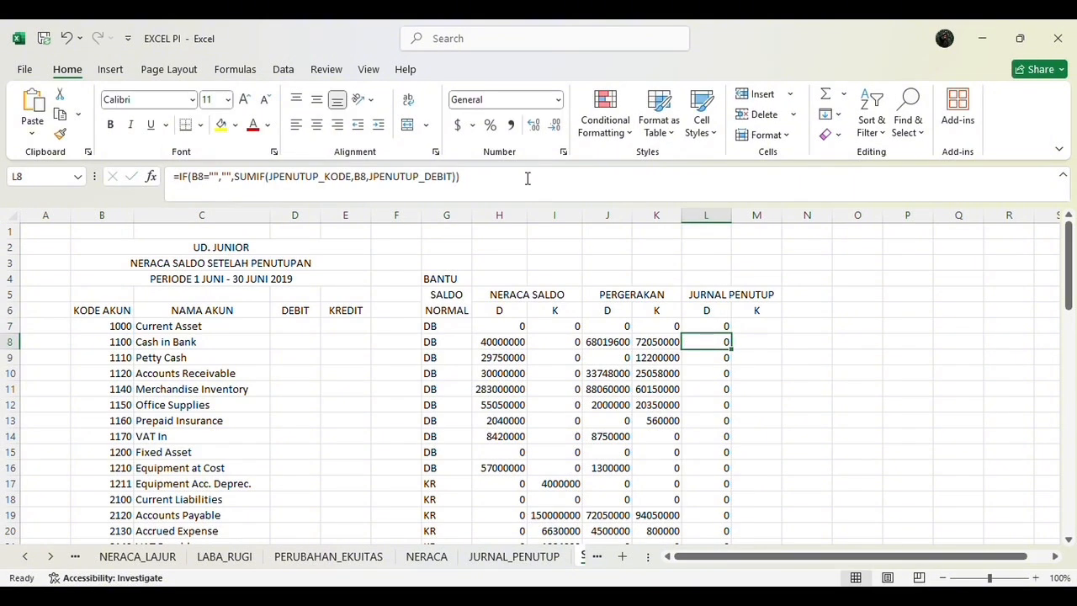
click(749, 324)
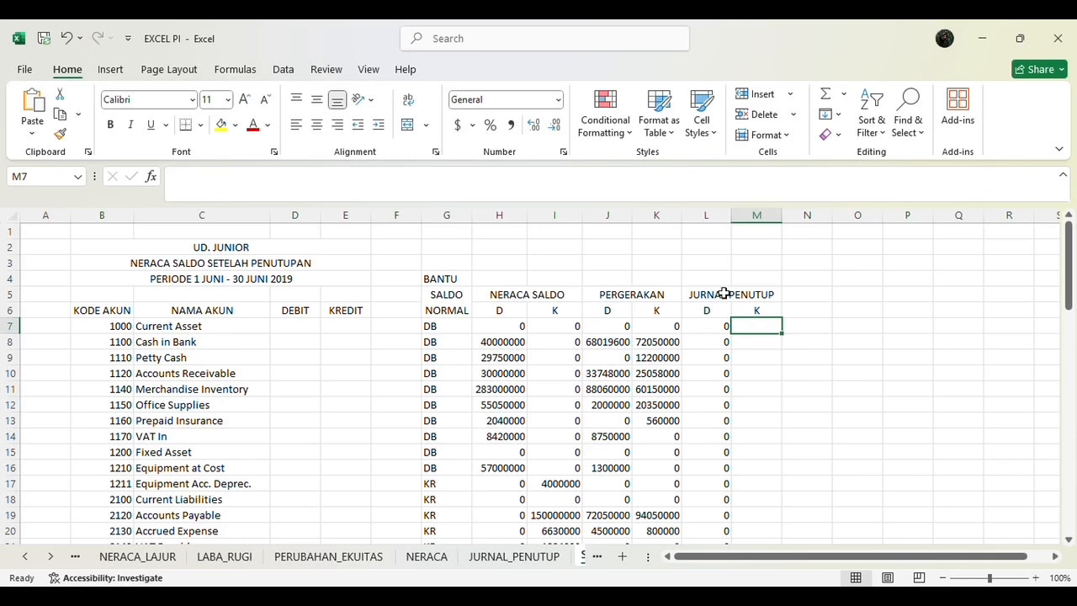
click(657, 186)
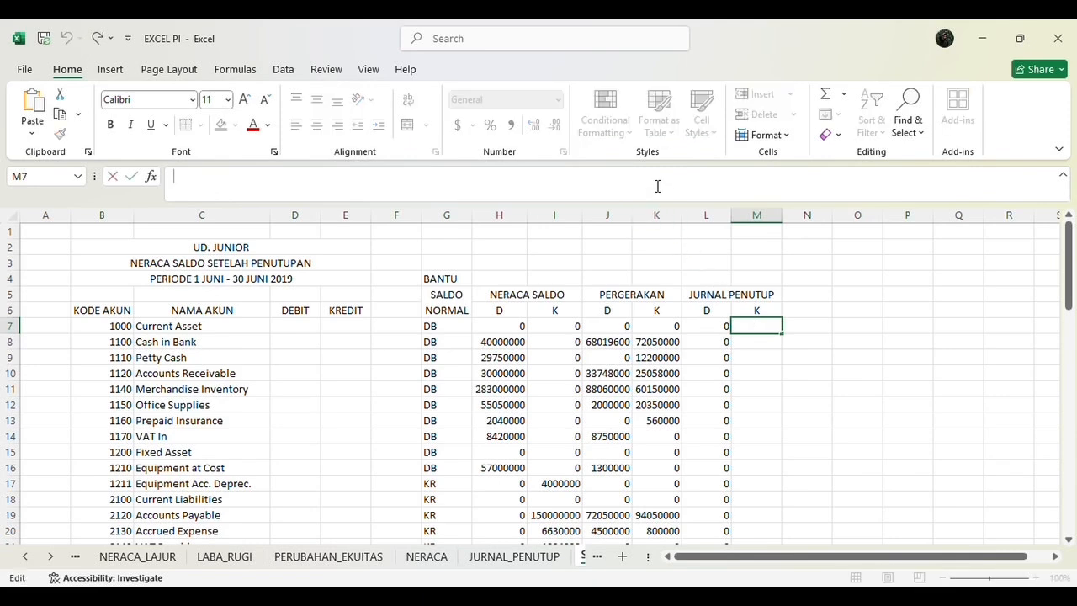
key(ctrl+v)
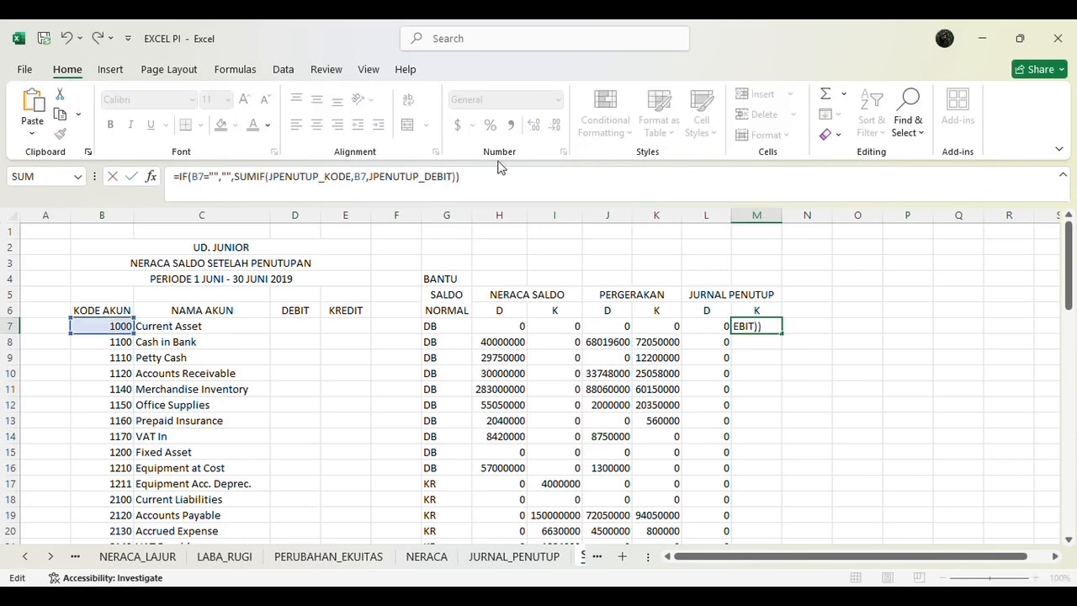
Step: Change the sum range in M7 to JPENUTUP_KREDIT, giving =IF(B7="","",SUMIF(JPENUTUP_KODE,B7,JPENUTUP_KREDIT))
click(451, 178)
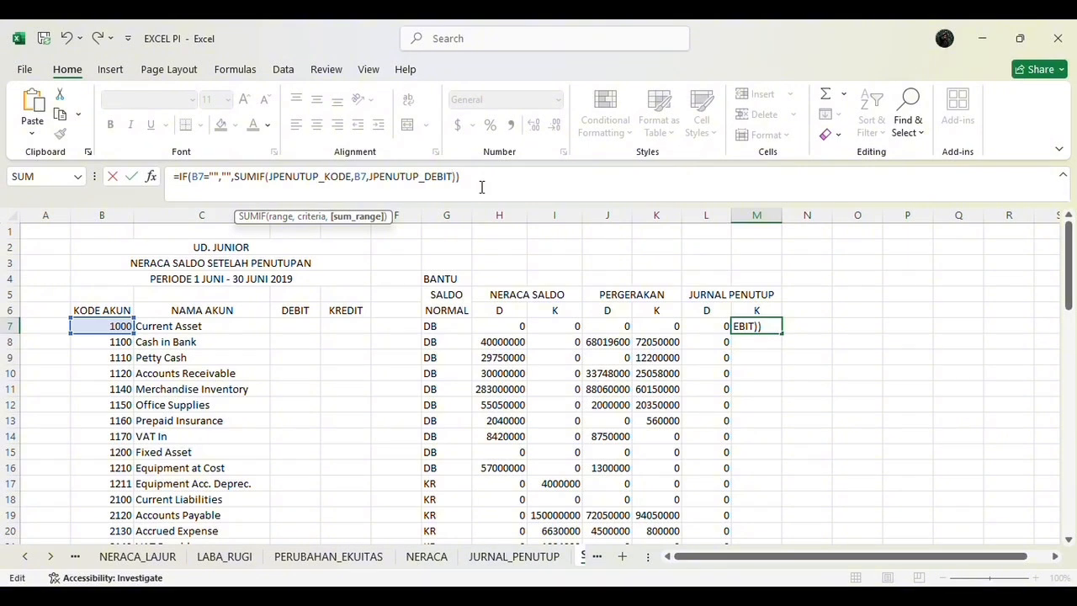
key(BackSpace)
key(BackSpace)
key(BackSpace)
key(BackSpace)
key(BackSpace)
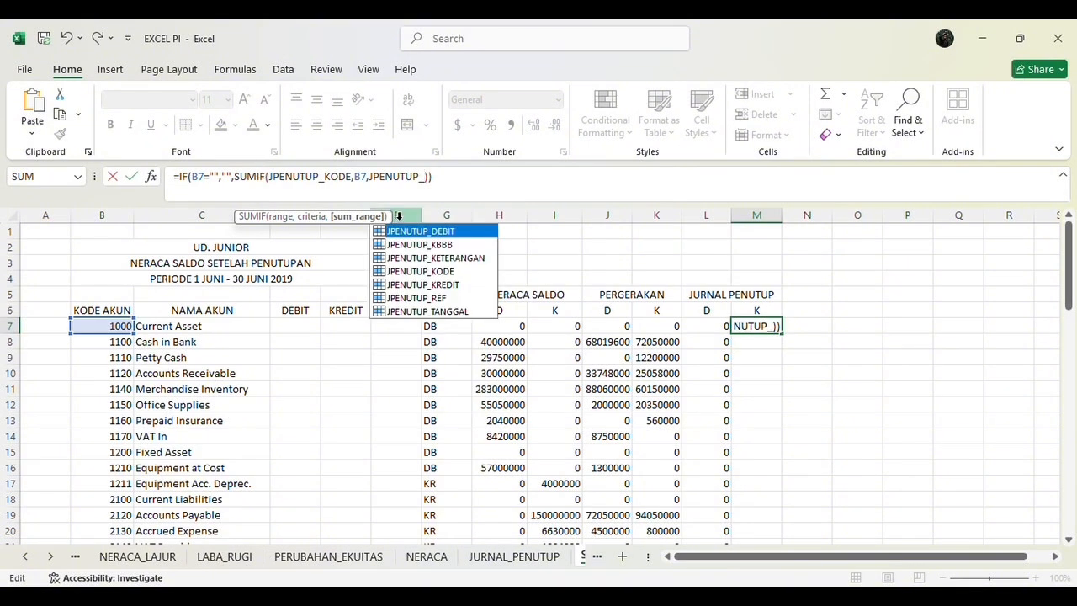
double_click(441, 286)
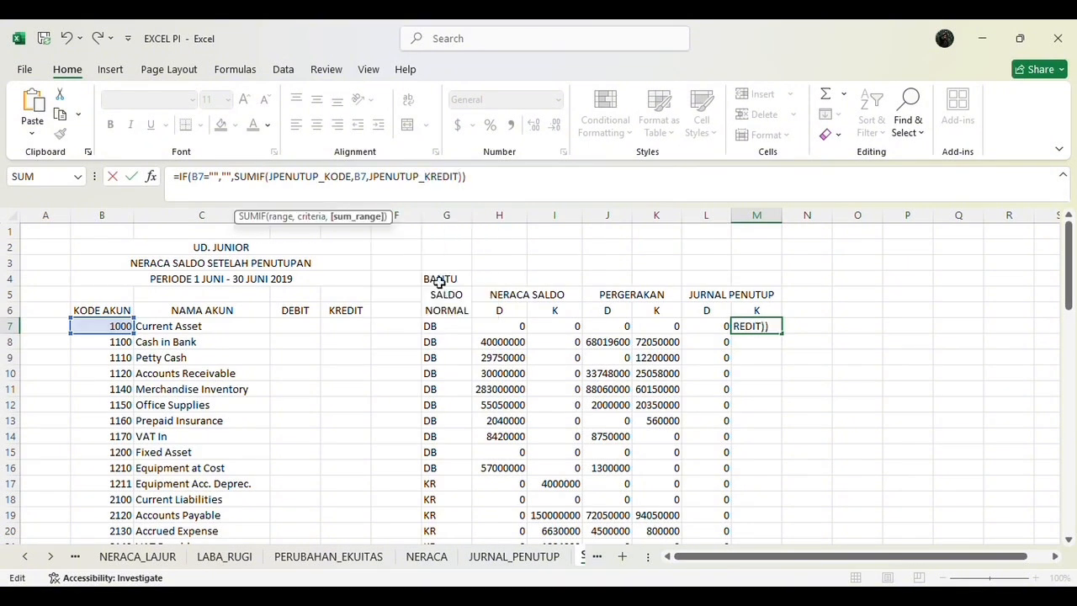
key(Return)
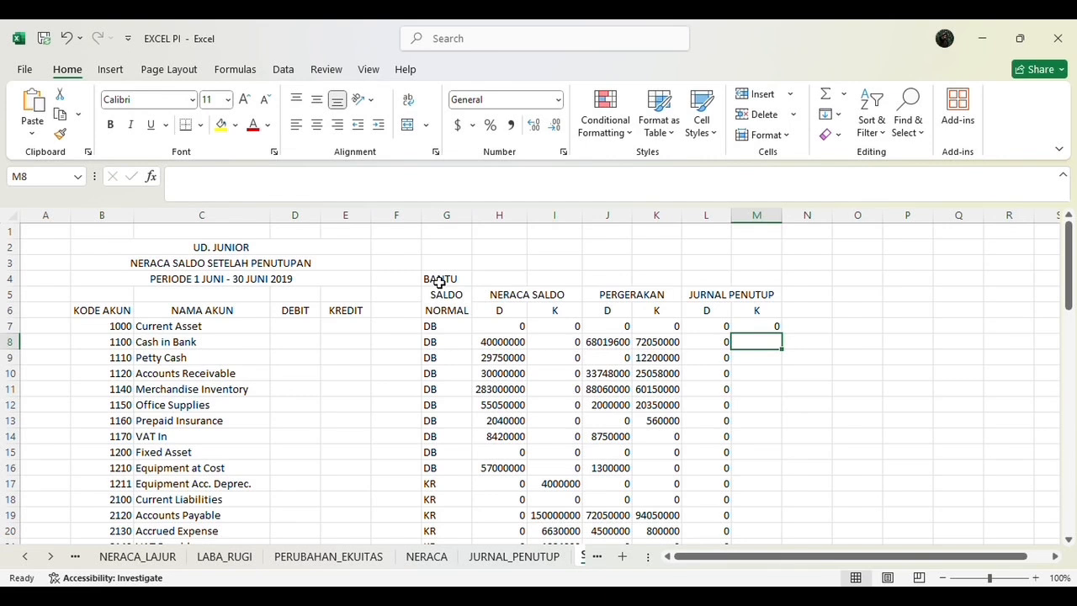
Step: Fill the JURNAL PENUTUP credit formula from M7 down through all the account rows
click(771, 328)
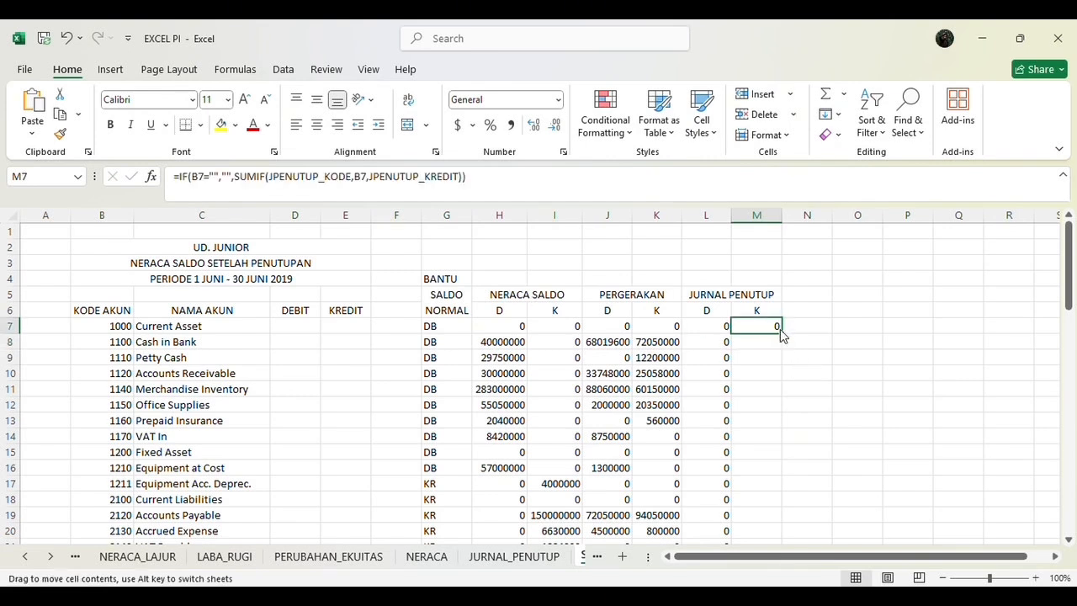
drag(780, 333, 786, 380)
scroll(785, 380, up, 5)
scroll(785, 379, up, 4)
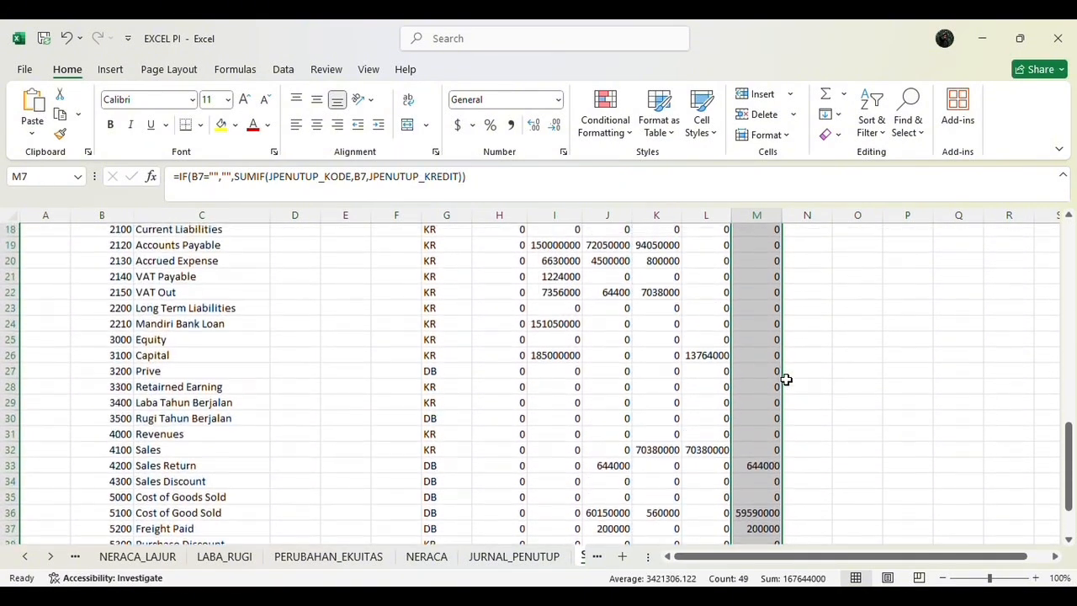
scroll(786, 379, down, 4)
scroll(786, 380, up, 10)
Step: Start the DEBIT formula in D7 with an IF test that the normal balance in G7 equals "DB"
click(315, 328)
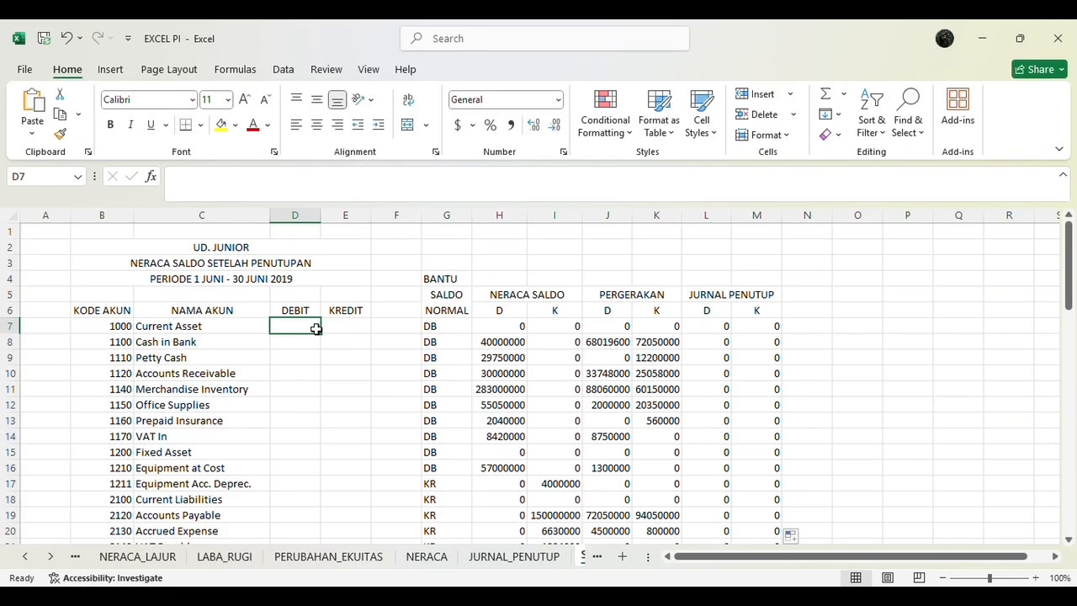
scroll(316, 328, up, 2)
text(=I)
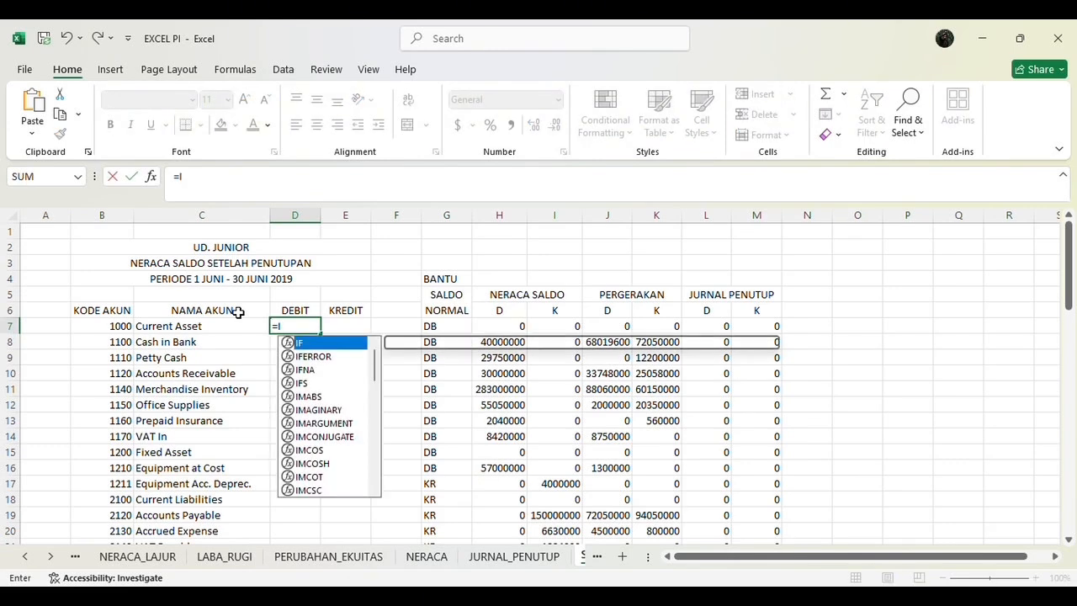
text(F)
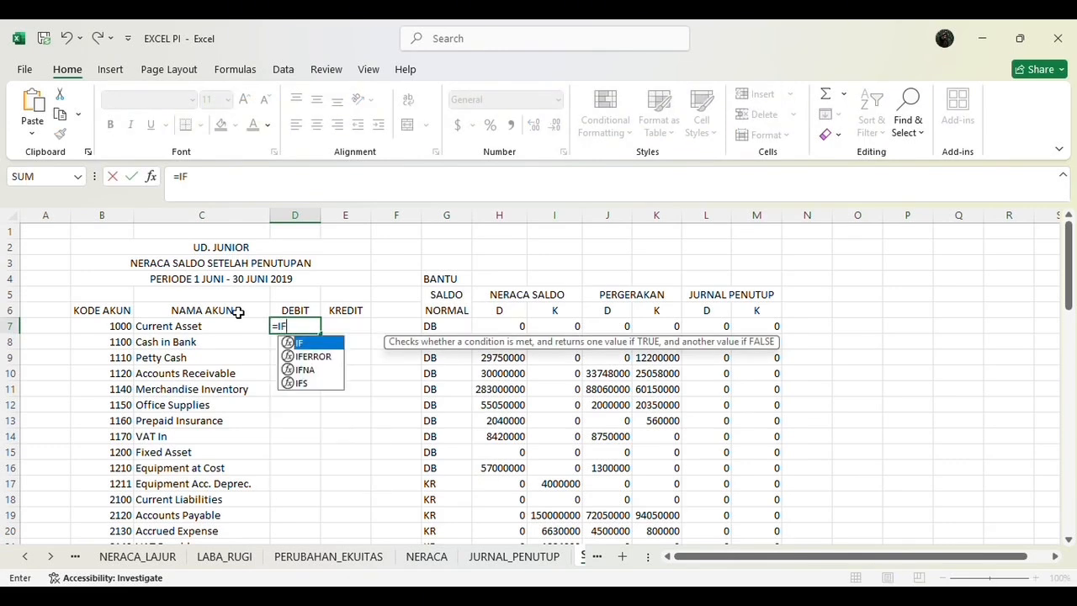
double_click(300, 345)
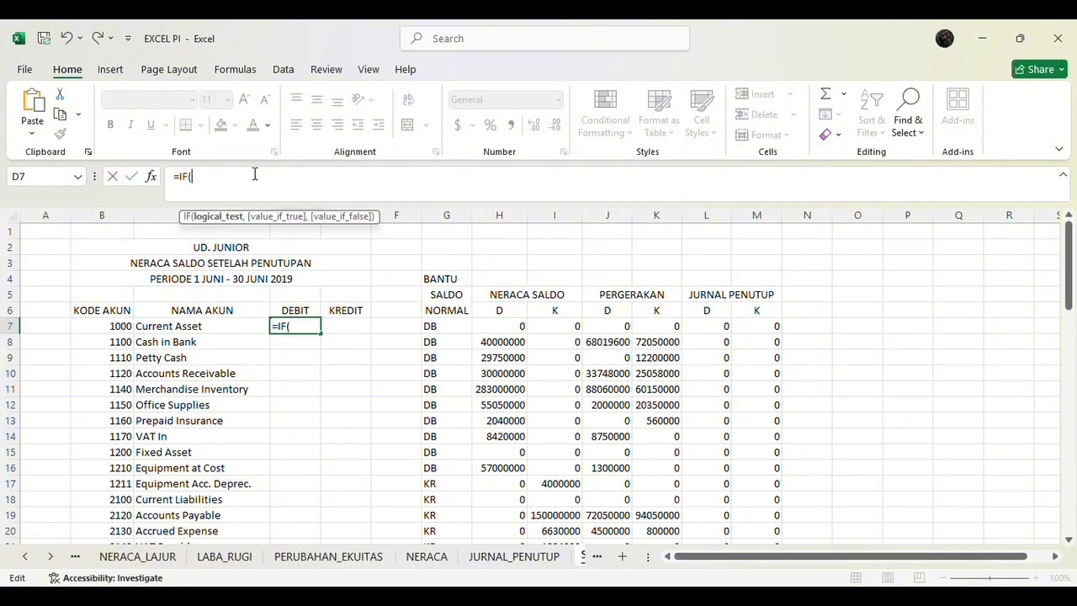
click(446, 327)
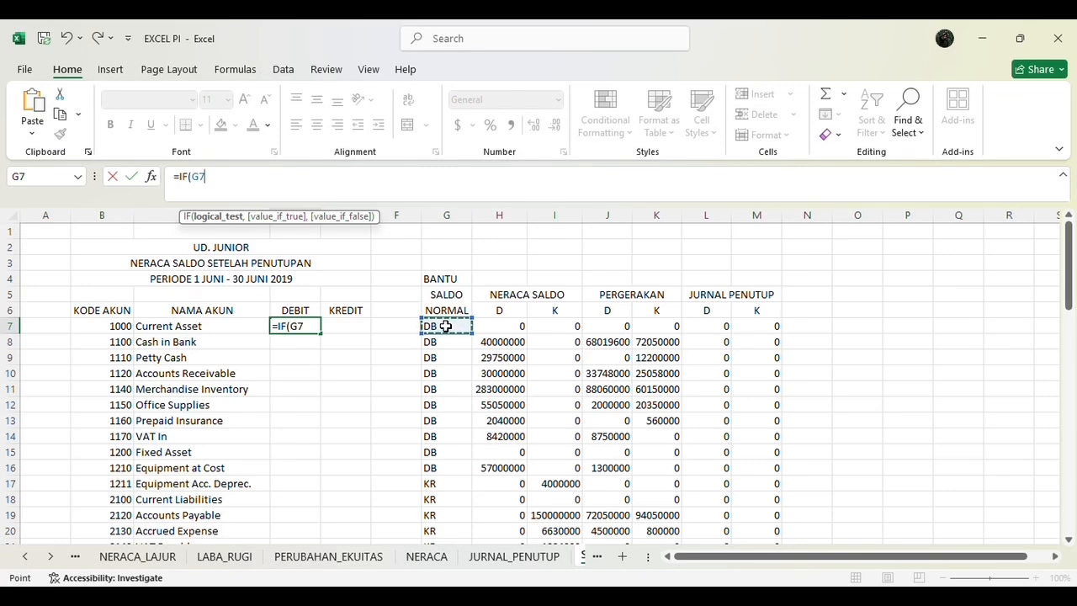
text(="DB)
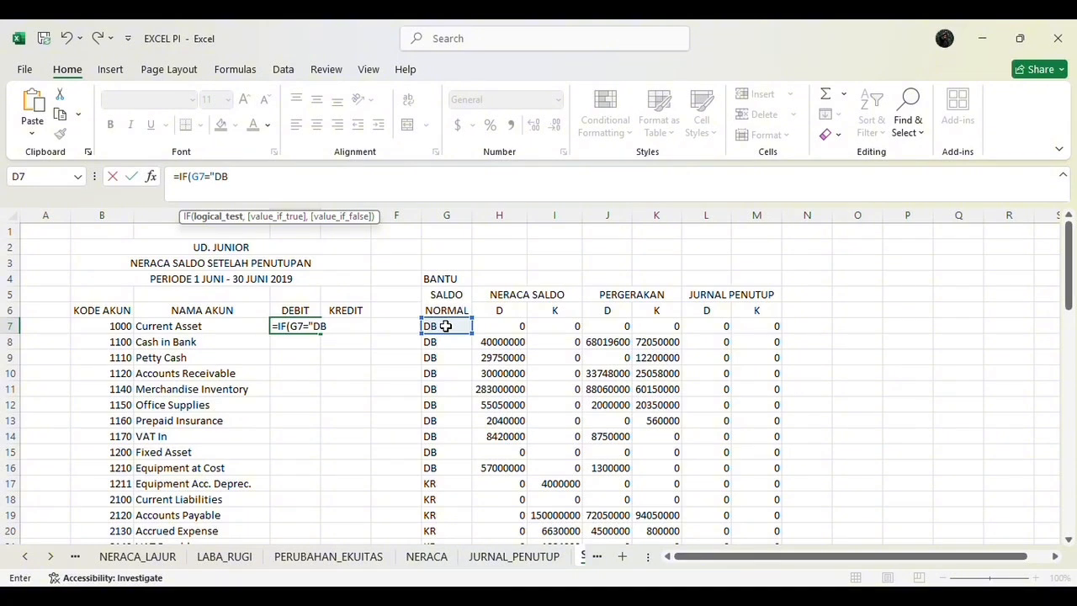
text(",)
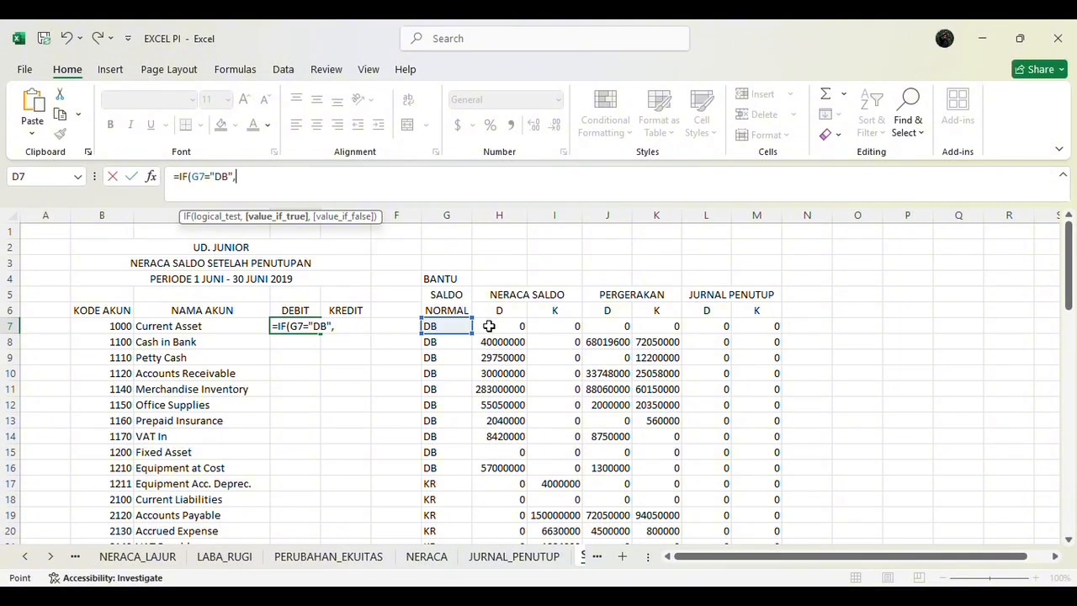
Step: Add the row's debit amounts H7+J7+L7 as the true value of the IF formula in D7
click(489, 326)
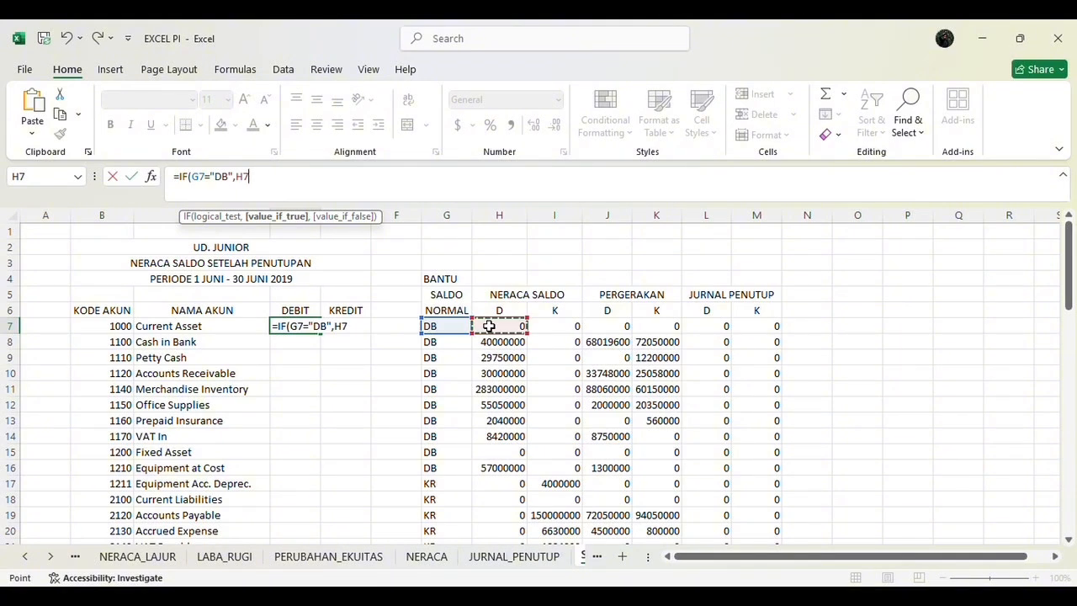
text(+)
click(602, 331)
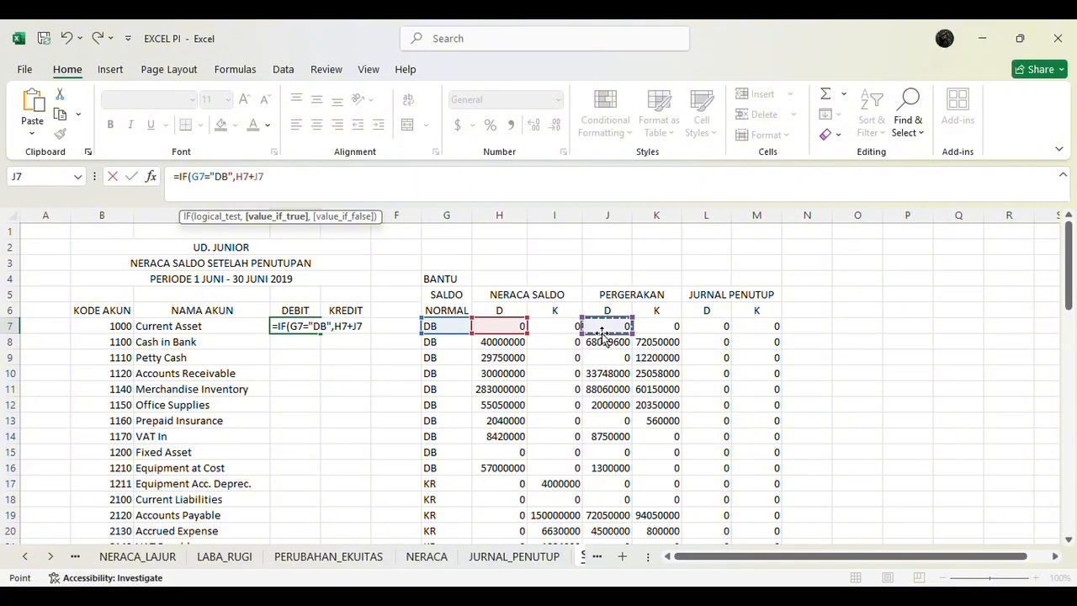
text(+)
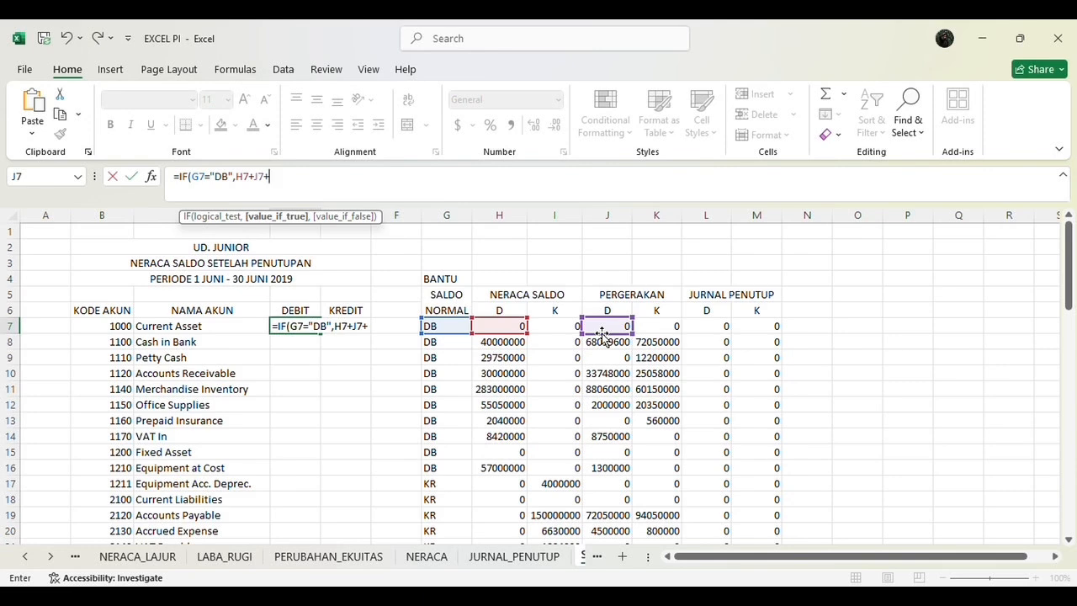
click(693, 322)
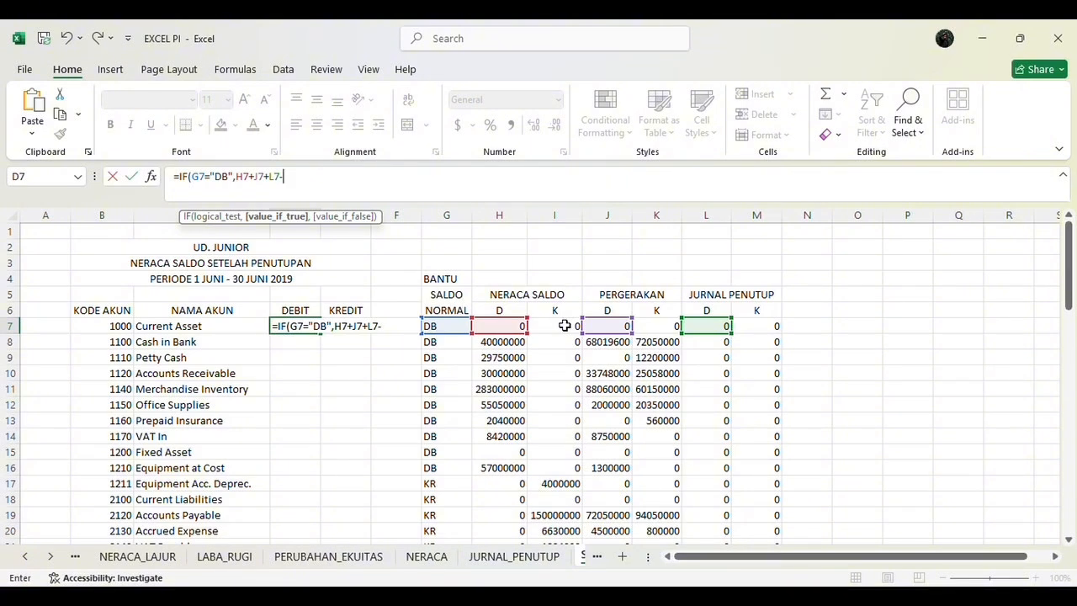
Step: Subtract the credit amounts I7, K7 and M7 to complete D7 as =IF(G7="DB",H7+J7+L7-I7-K7-M7)
click(566, 326)
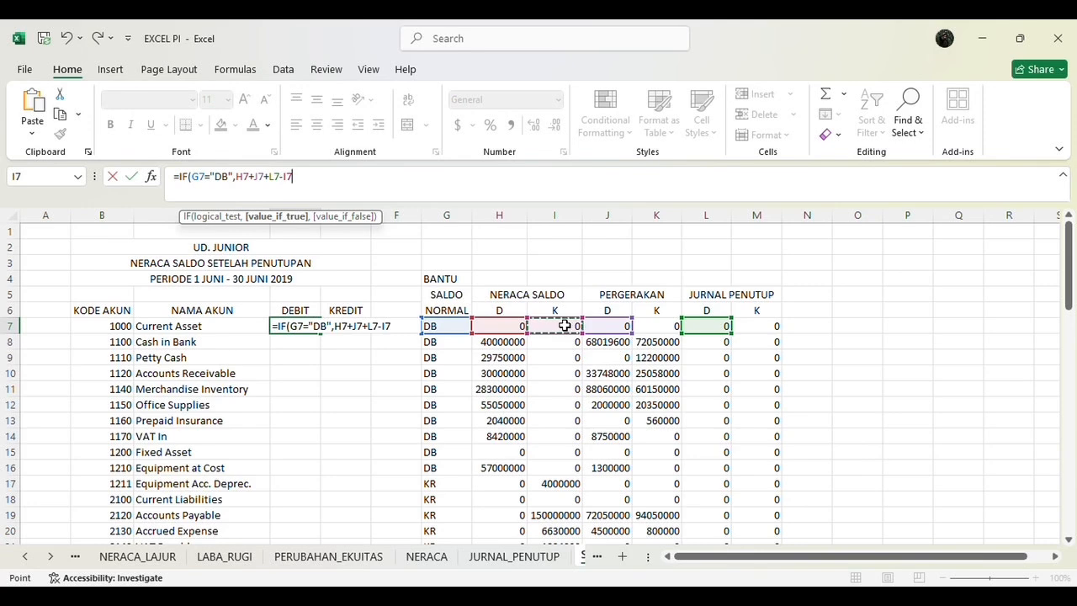
text(-)
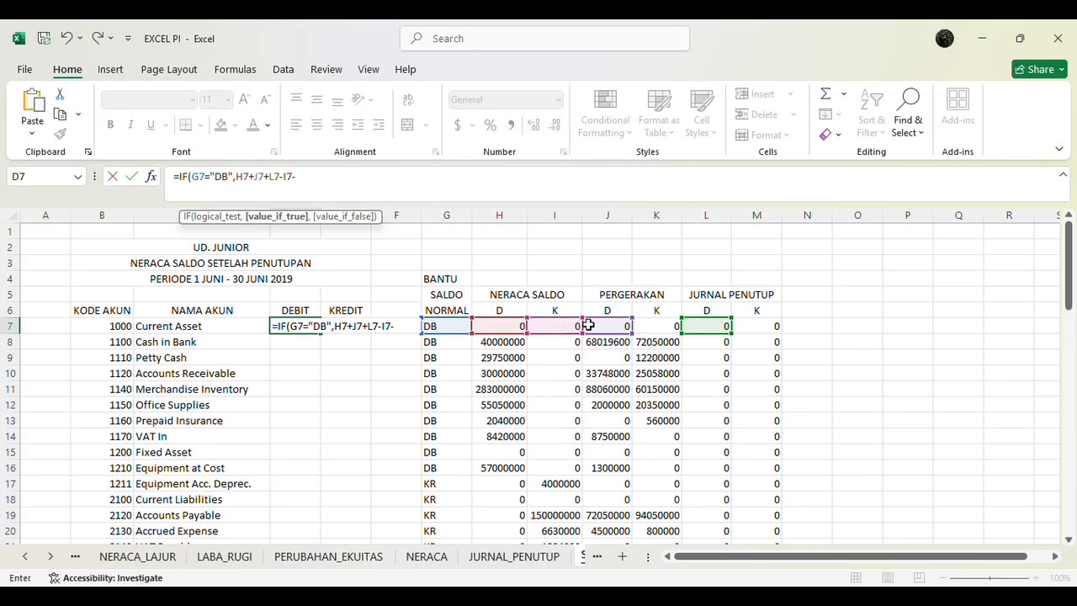
click(645, 324)
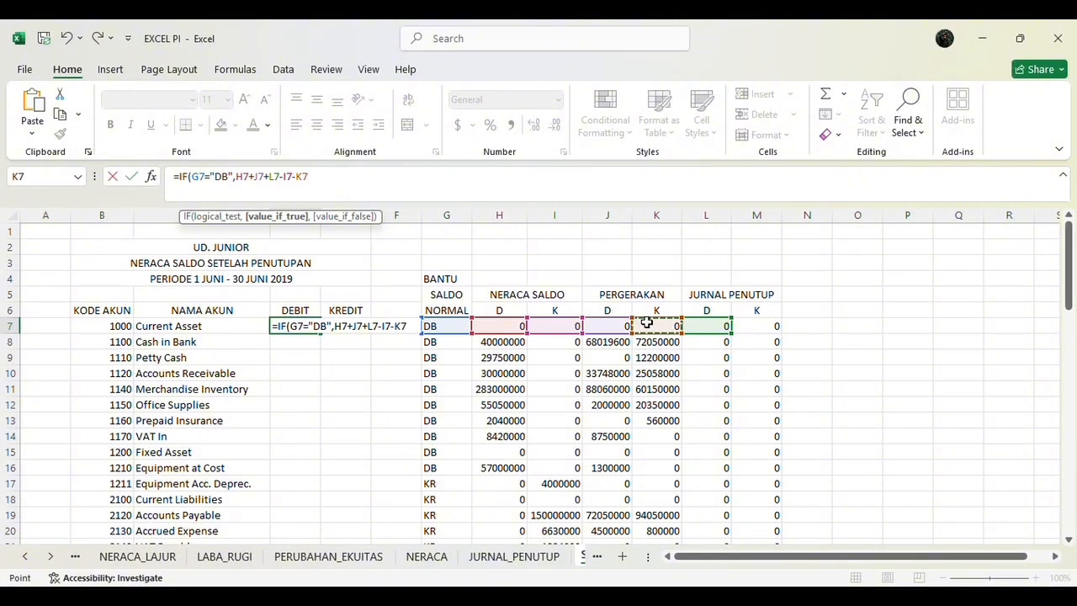
text(-)
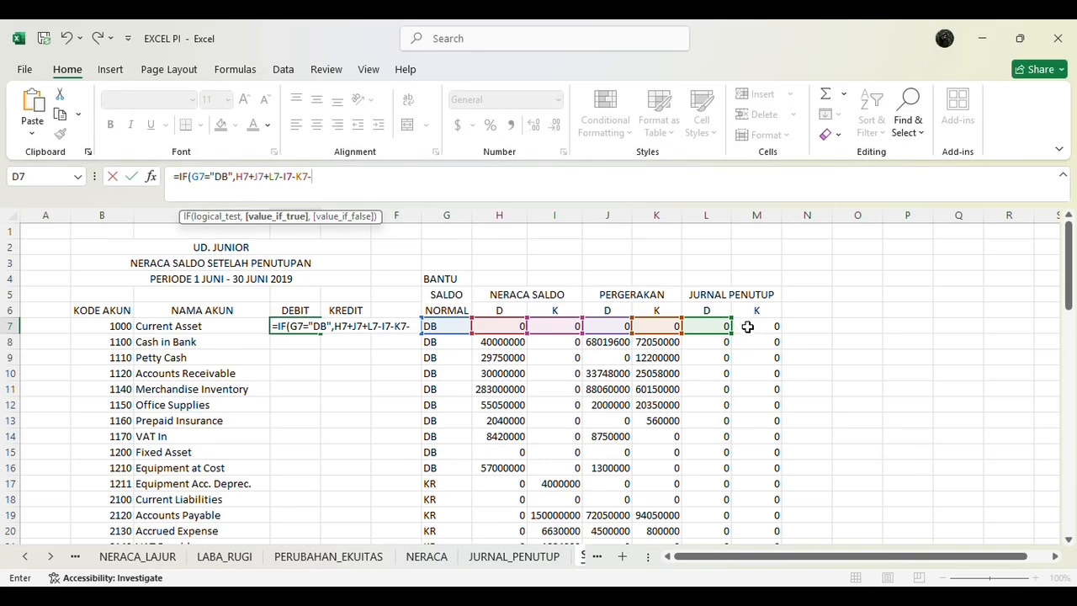
click(746, 327)
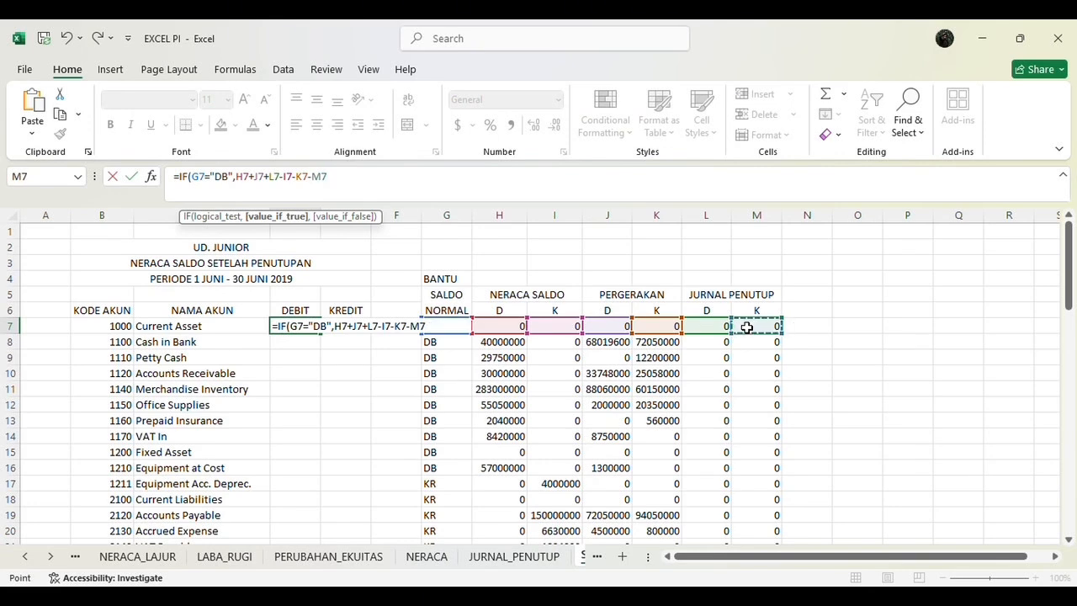
text())
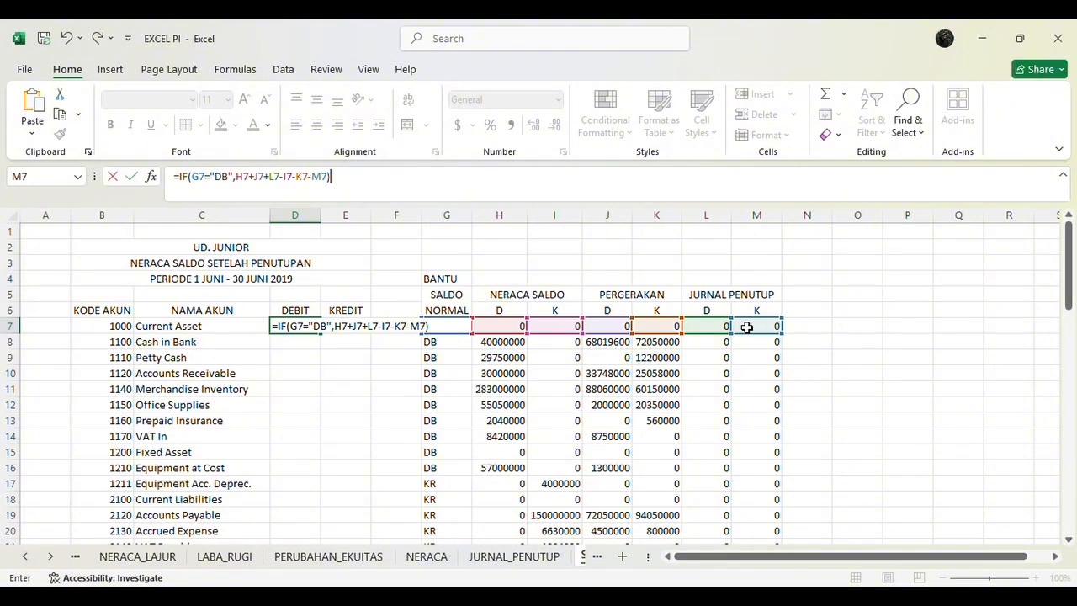
key(Return)
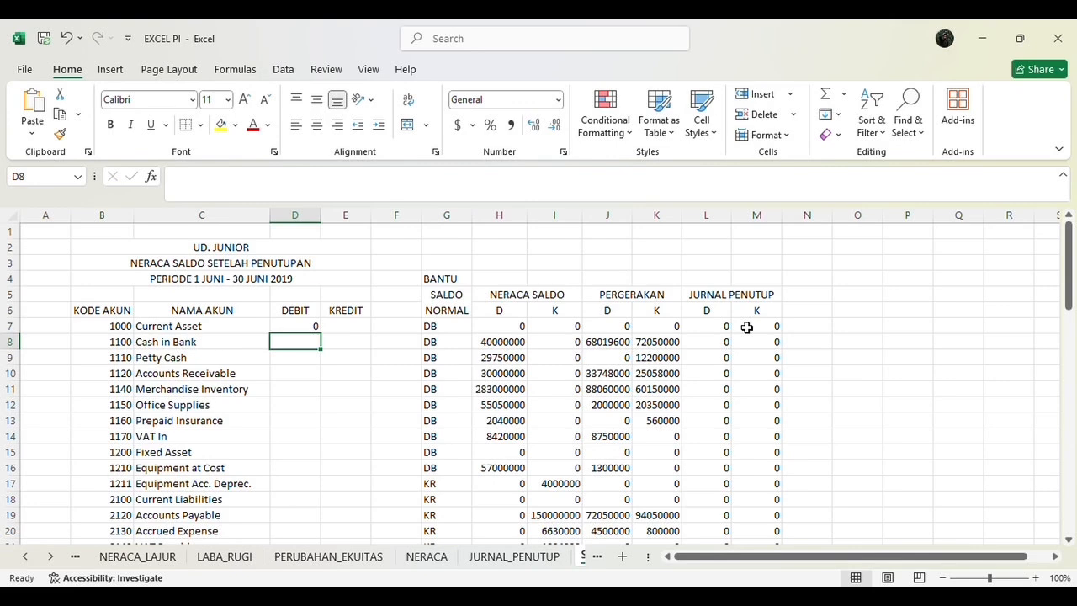
Step: Fill the DEBIT formula from D7 down through the account rows and return to D7
click(306, 325)
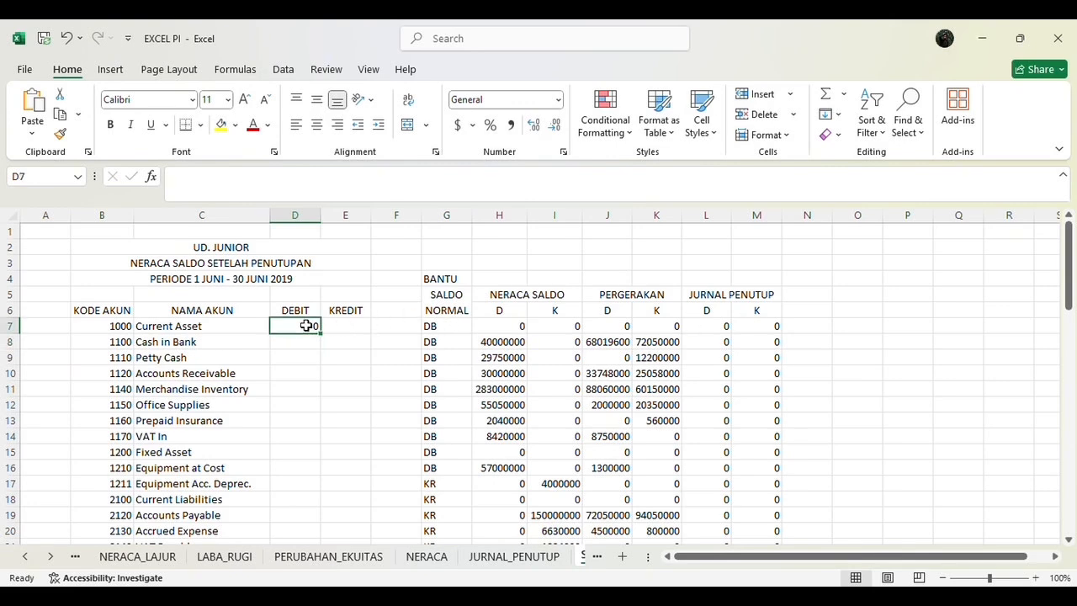
drag(320, 333, 342, 530)
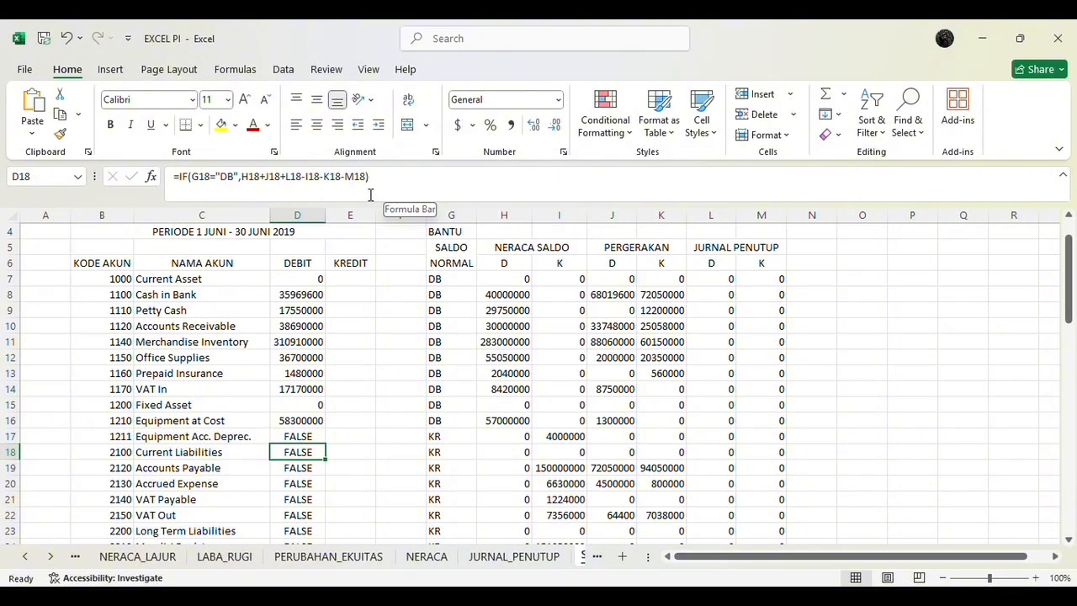
scroll(310, 278, up, 1)
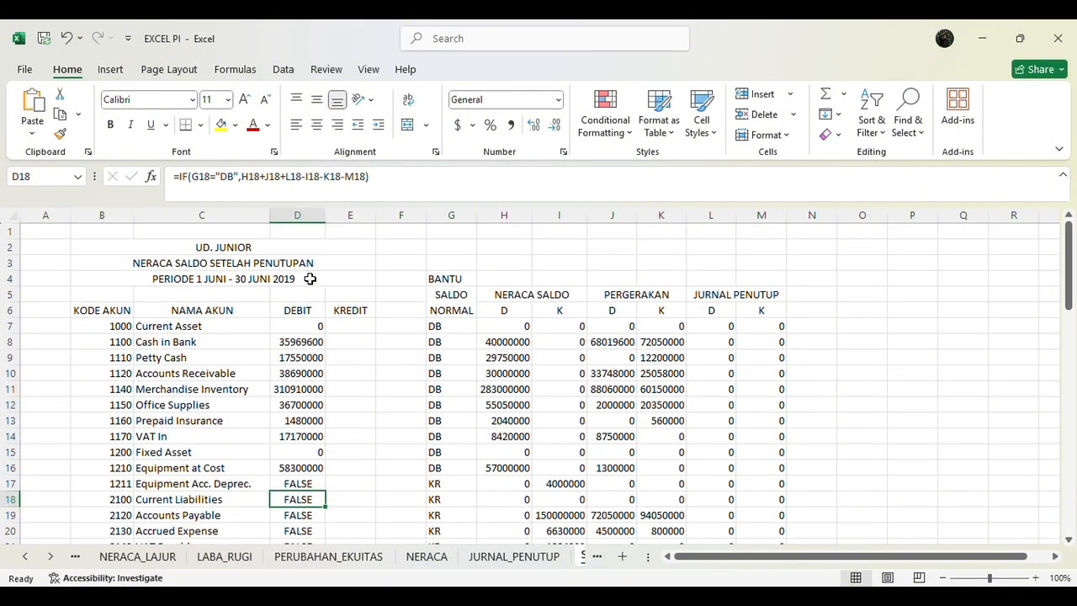
click(312, 326)
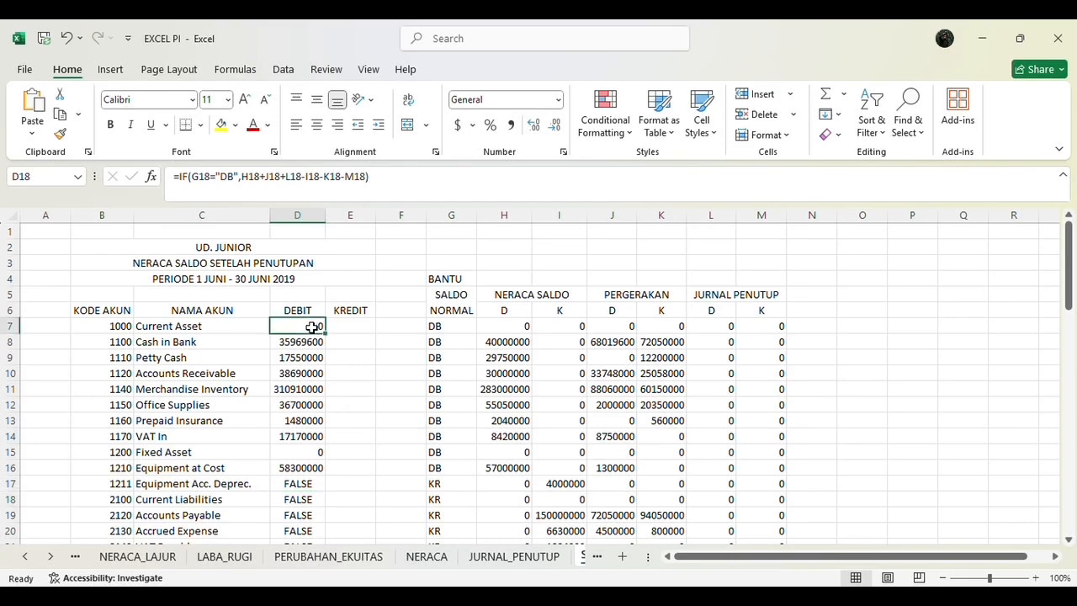
Step: Examine the DEBIT column's results for credit-normal accounts and compare the formulas in D17, D7 and D8
scroll(312, 328, down, 1)
scroll(312, 328, down, 1)
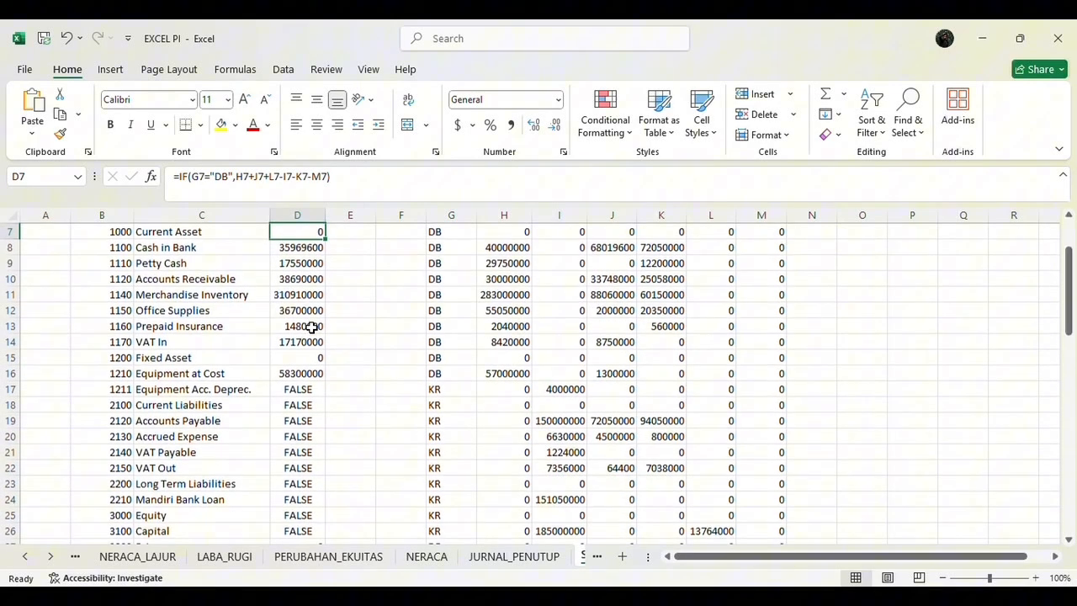
click(313, 390)
scroll(315, 391, down, 1)
scroll(315, 390, down, 2)
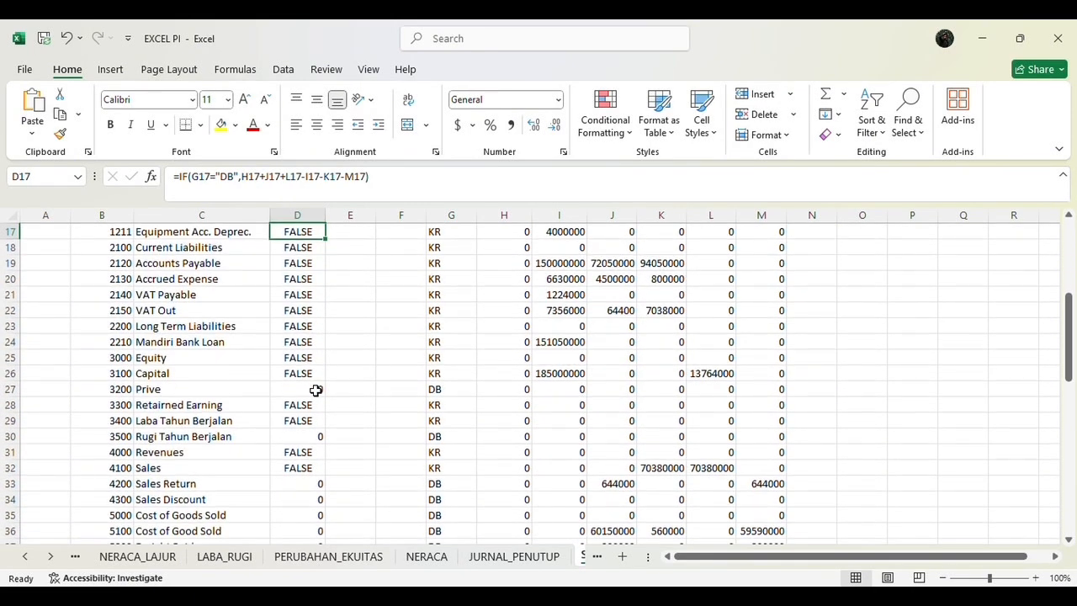
scroll(315, 379, up, 5)
click(316, 328)
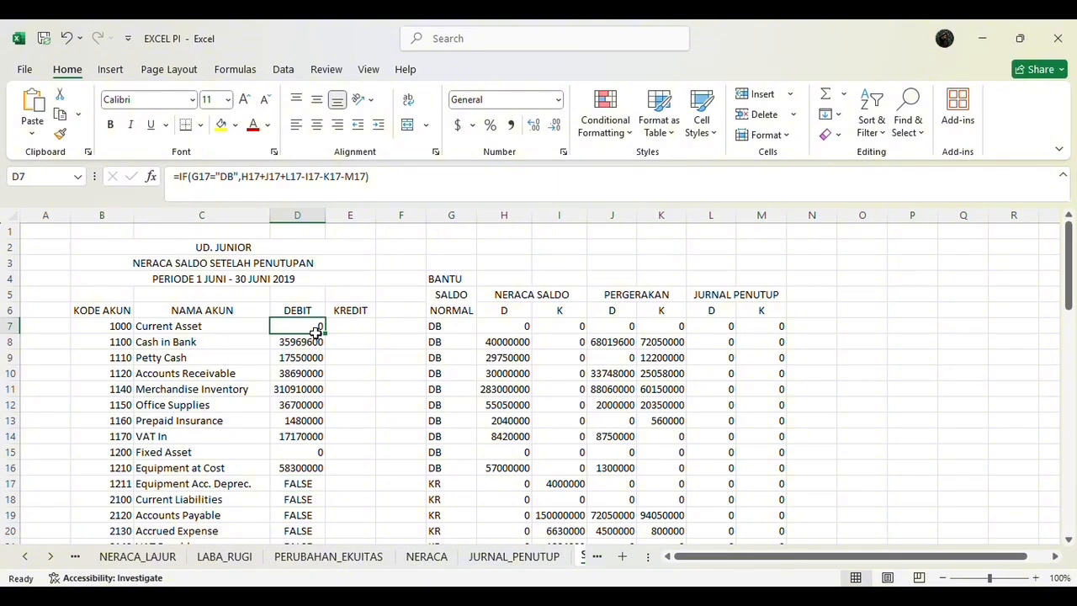
click(314, 341)
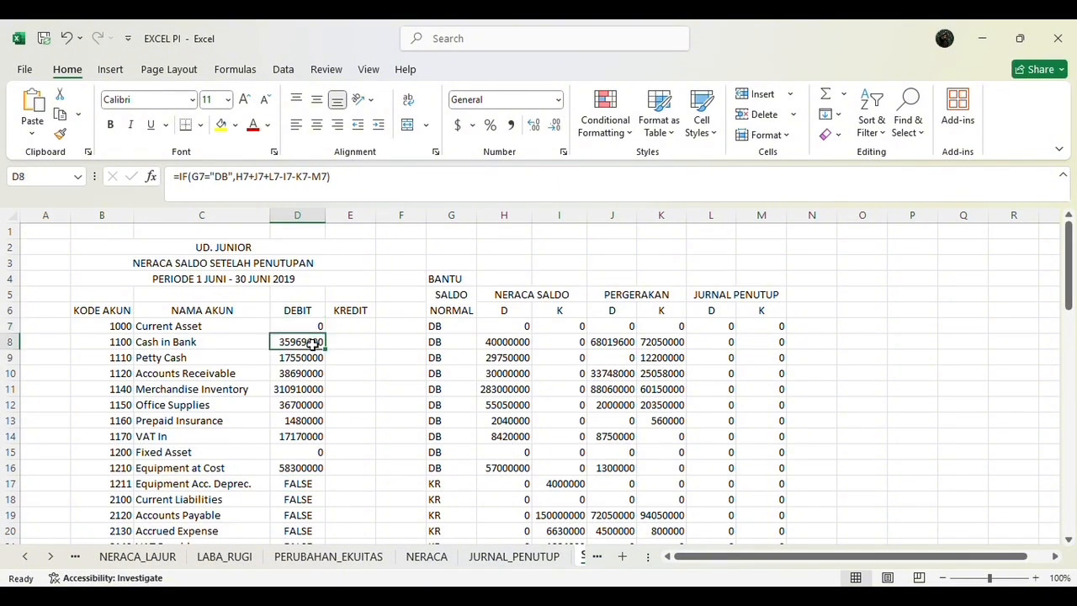
click(315, 327)
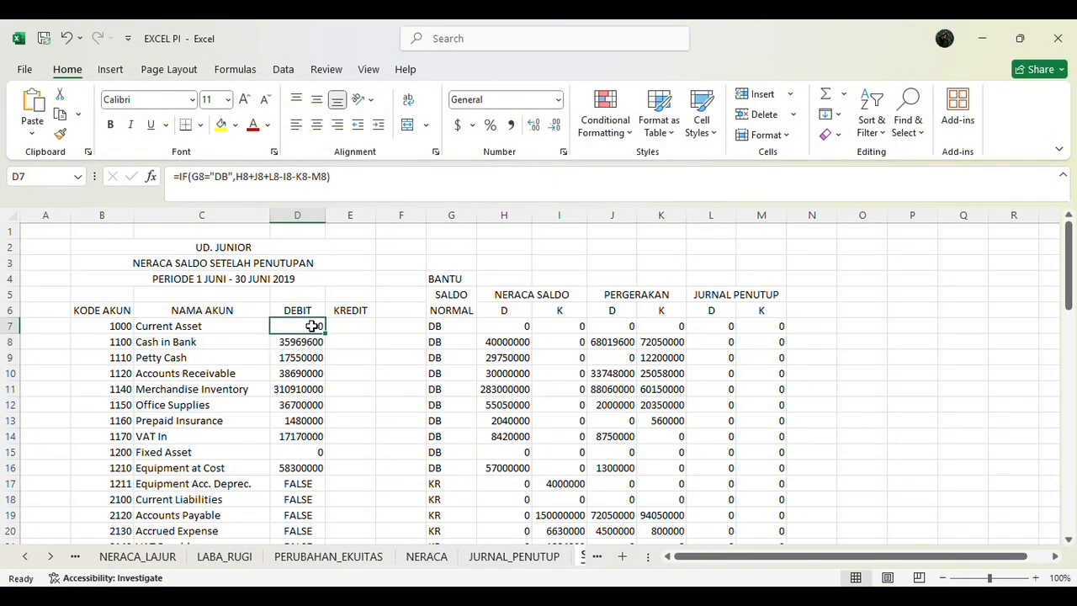
Step: Add 0 as the false value of the D7 formula, making it =IF(G7="DB",H7+J7+L7-I7-K7-M7,0)
click(353, 175)
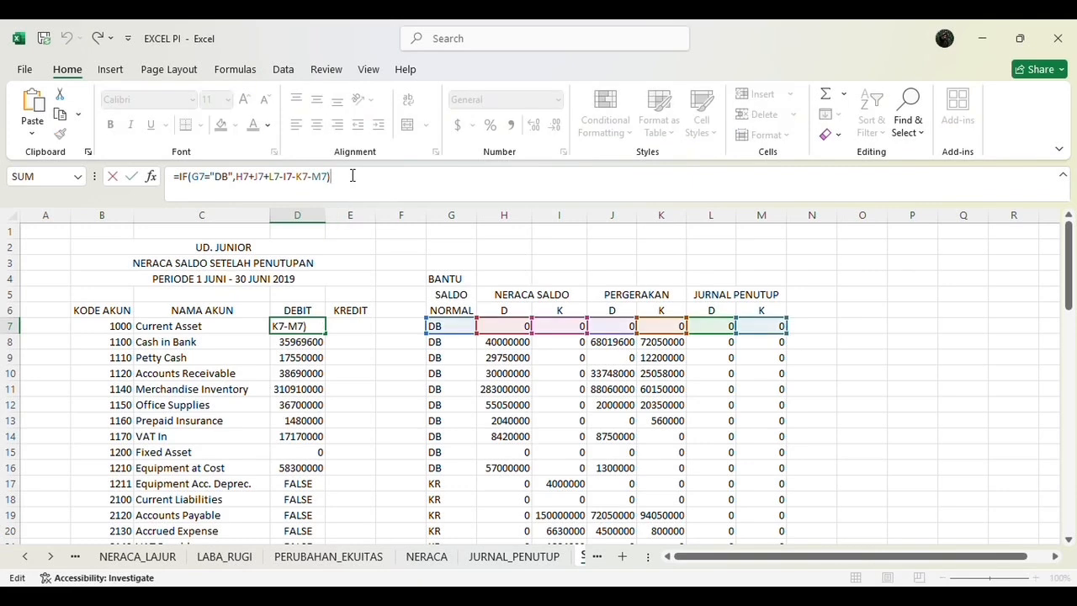
key(Left)
text(,)
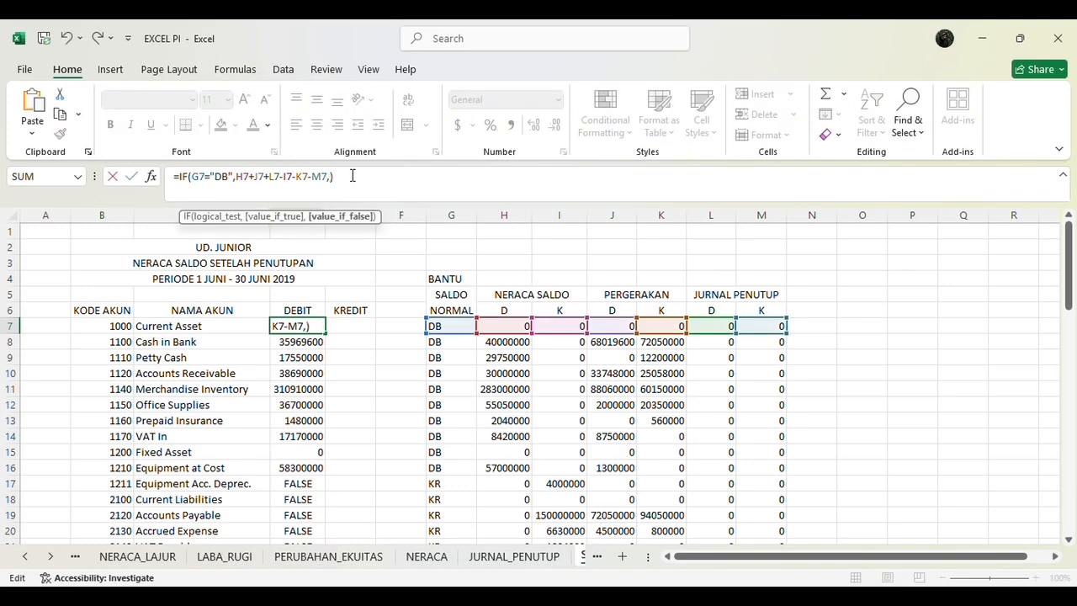
text(0)
key(Return)
key(Up)
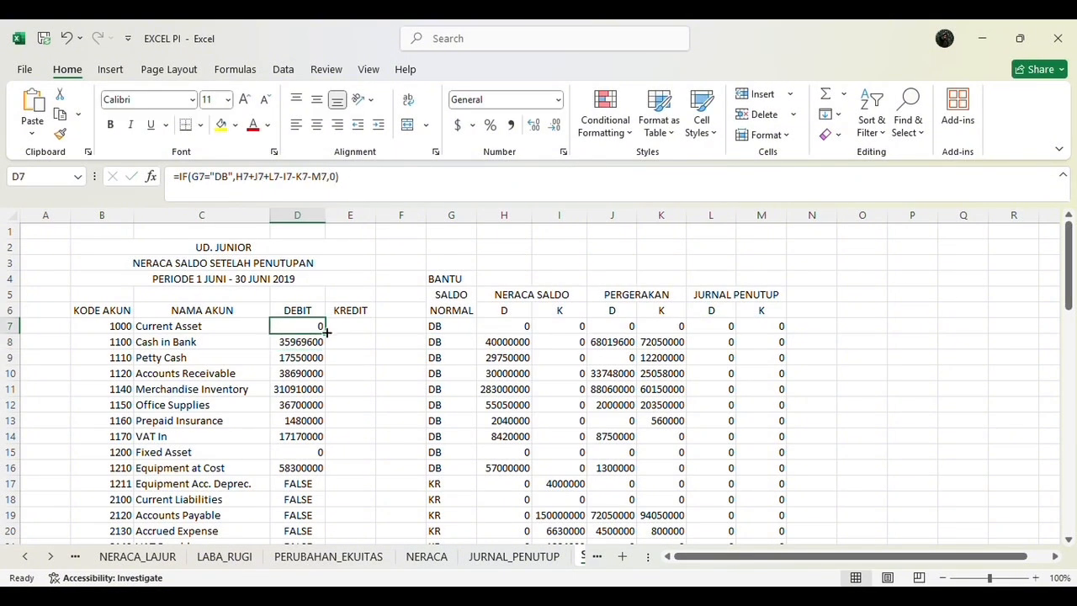
Step: Fill the revised DEBIT formula from D7 down to D55 and clear the stray formula in D56
drag(324, 334, 346, 481)
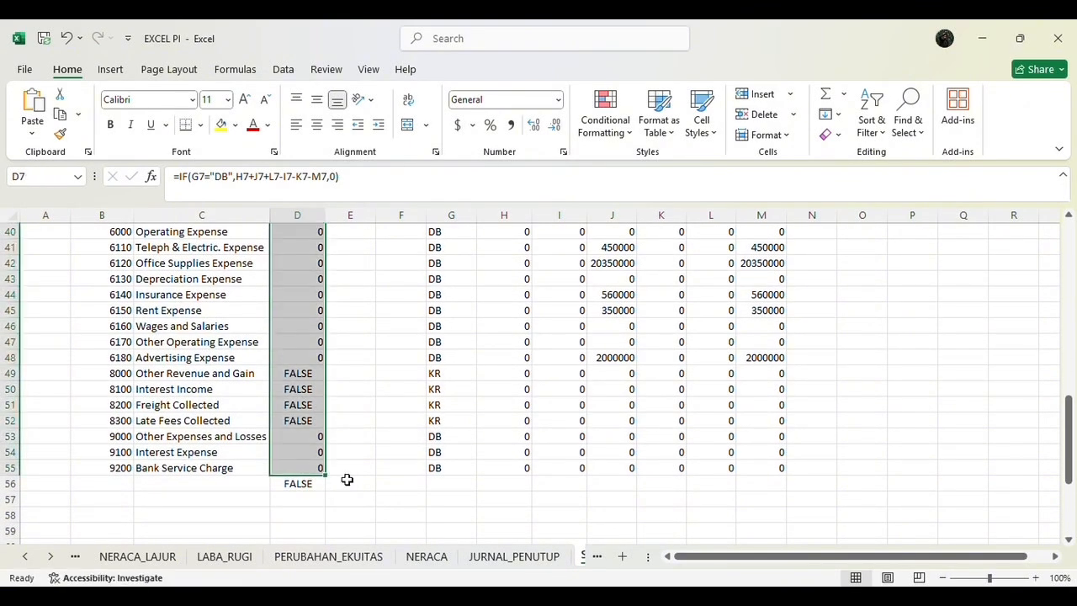
scroll(347, 480, up, 2)
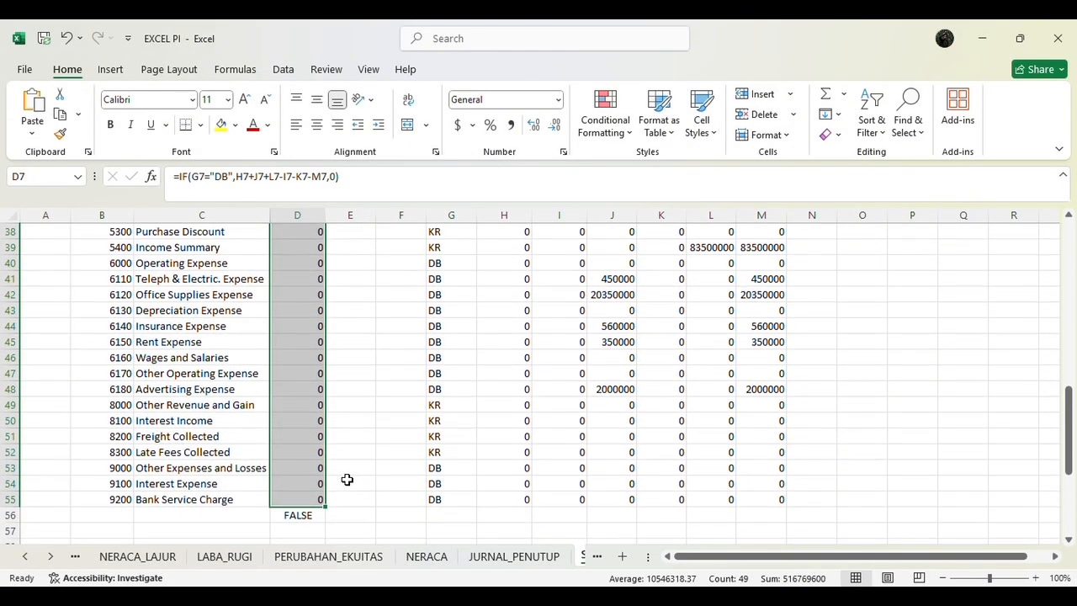
click(314, 515)
key(BackSpace)
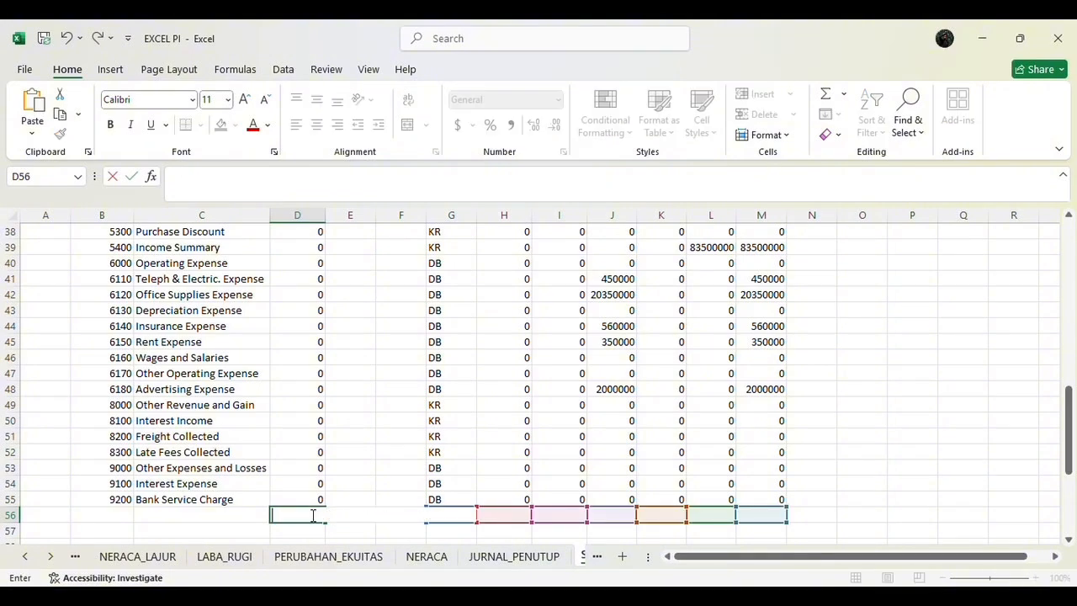
key(Return)
scroll(412, 428, up, 10)
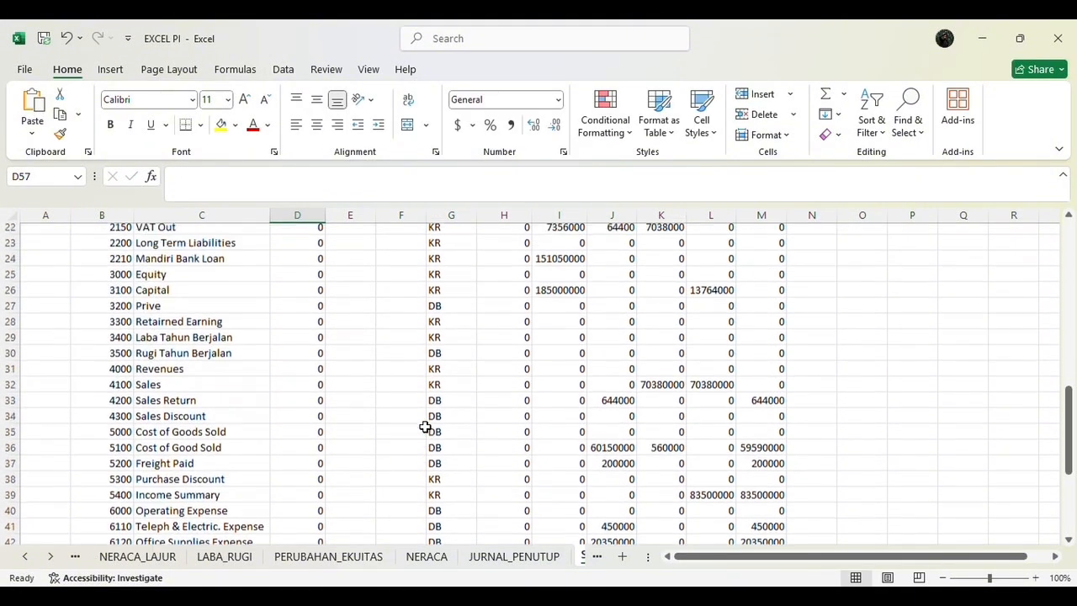
scroll(425, 427, up, 2)
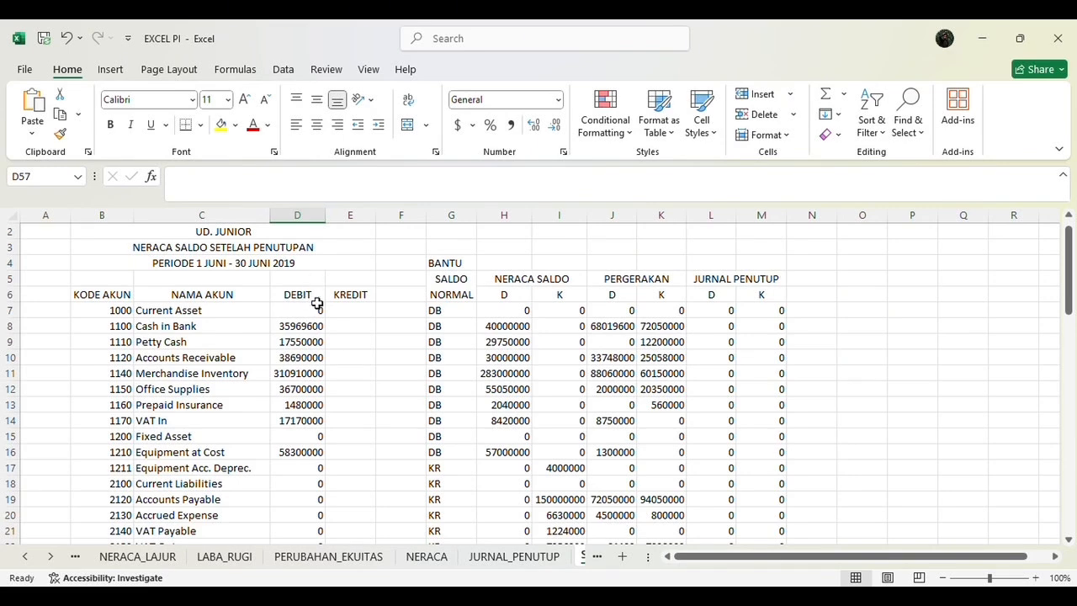
Step: Start the KREDIT formula in E7 with an IF test that the normal balance in G7 equals "KR"
click(363, 308)
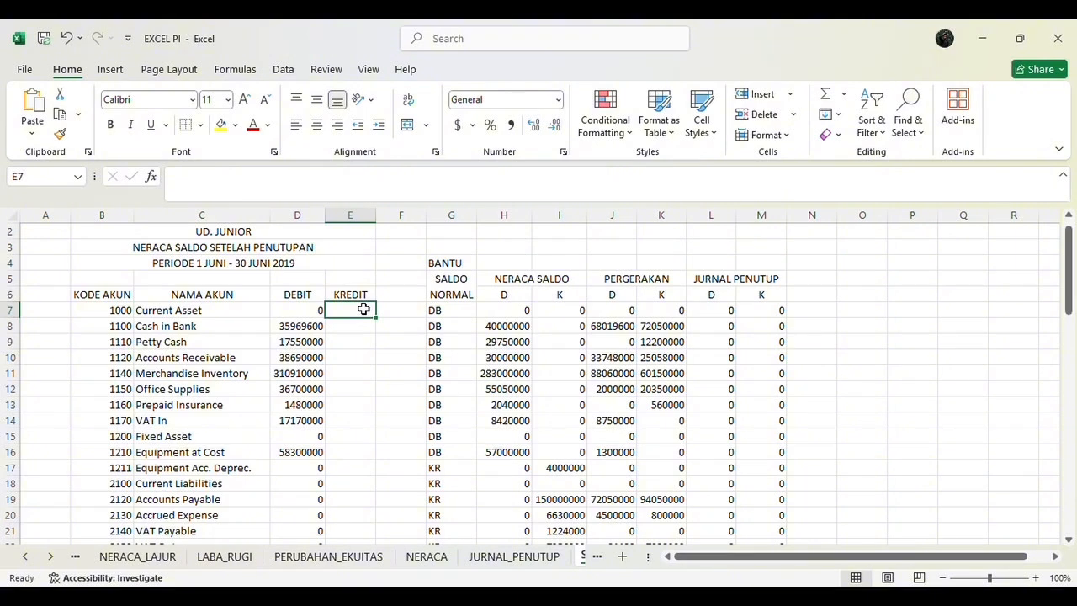
text(=)
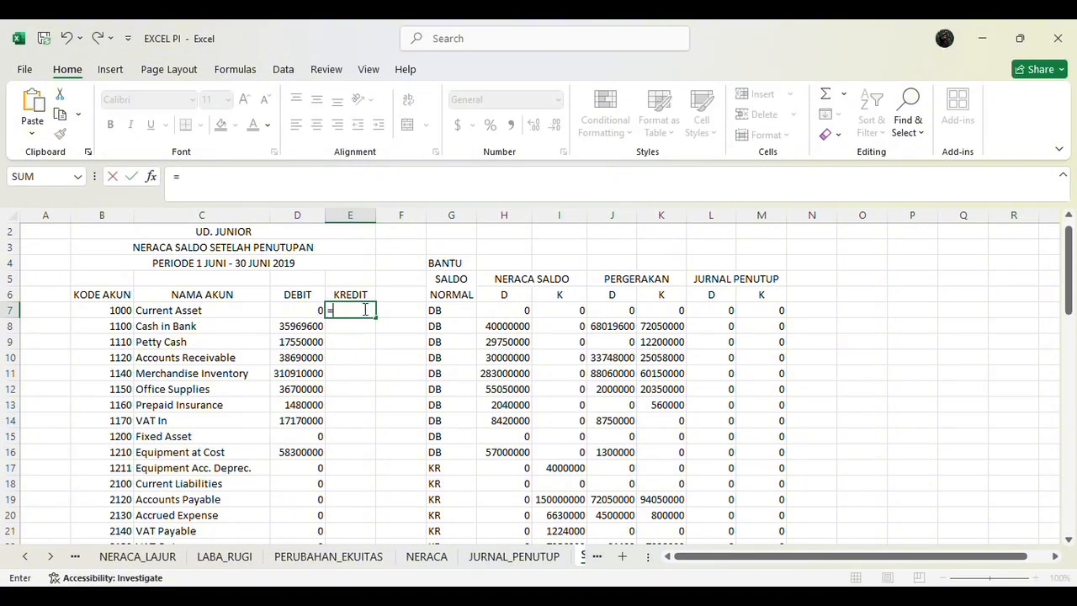
text(IF)
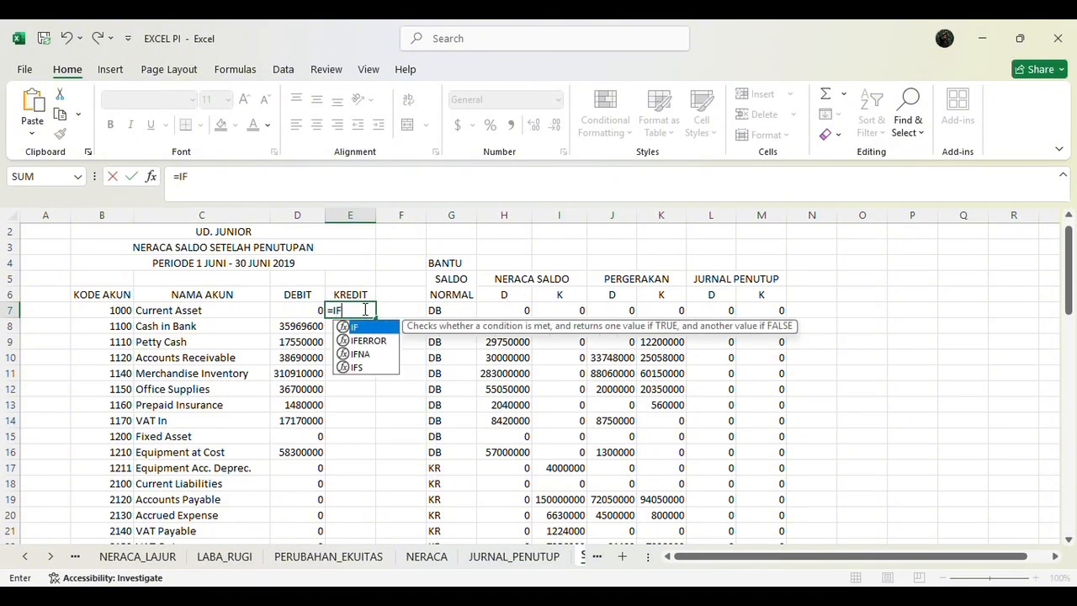
double_click(379, 324)
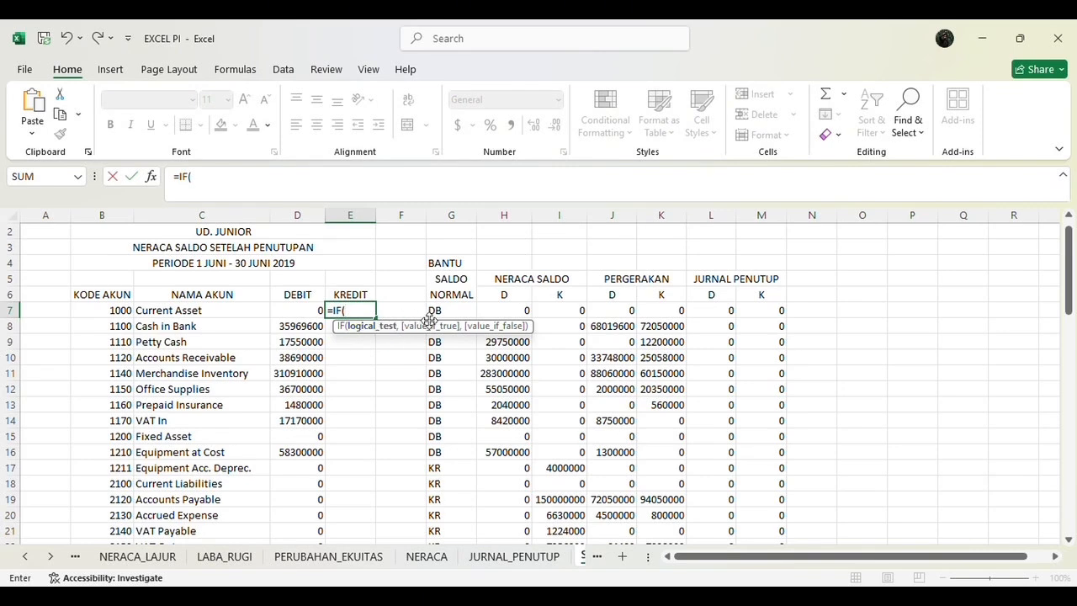
click(449, 310)
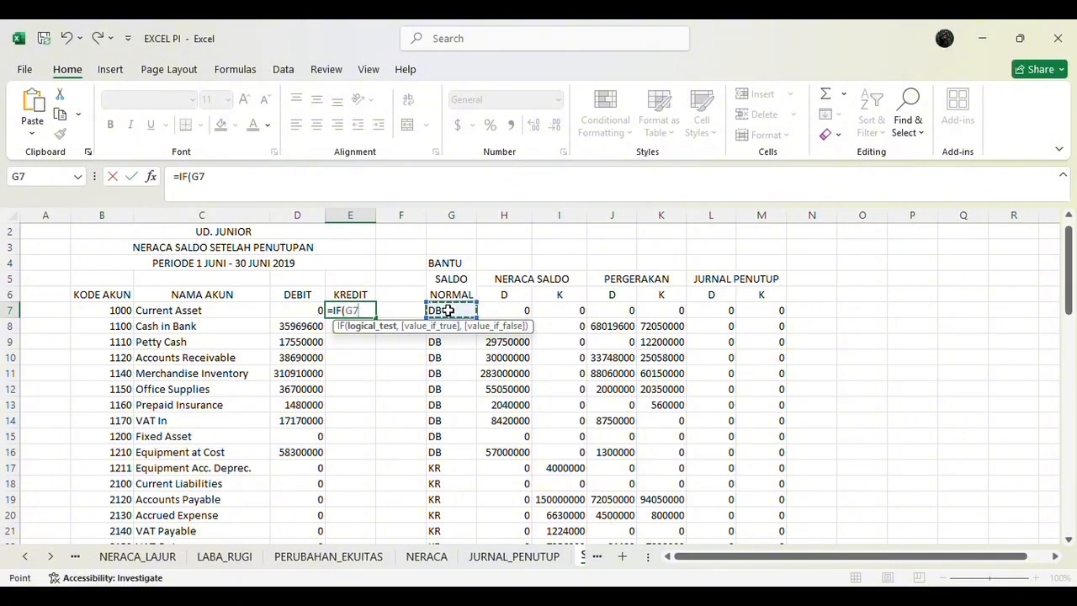
text(="KR)
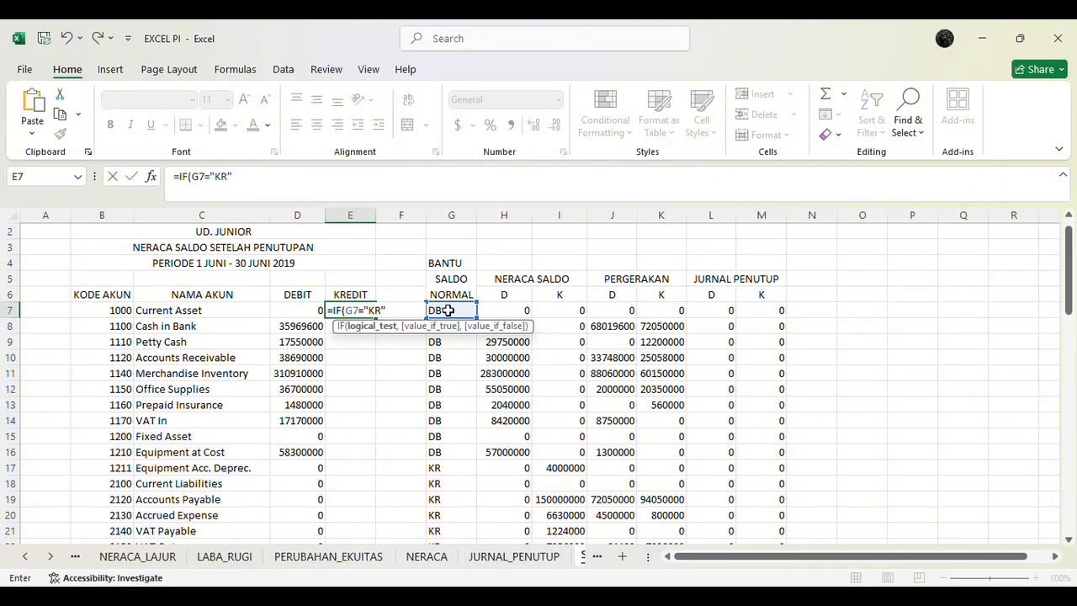
text(,)
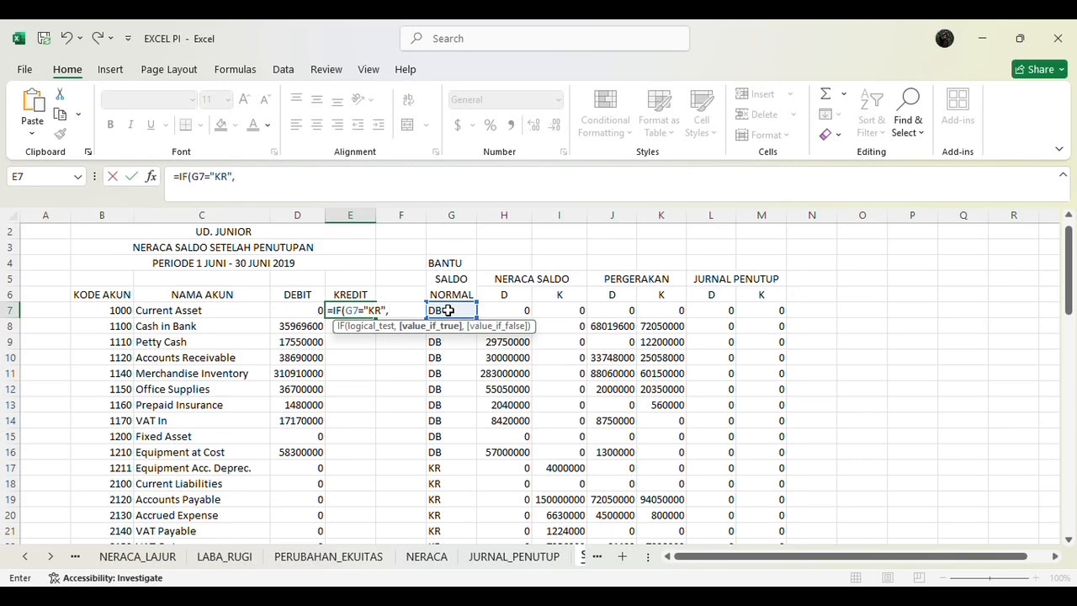
Step: Add the row's credit amounts I7+K7+M7 as the true value of the IF formula in E7
click(553, 311)
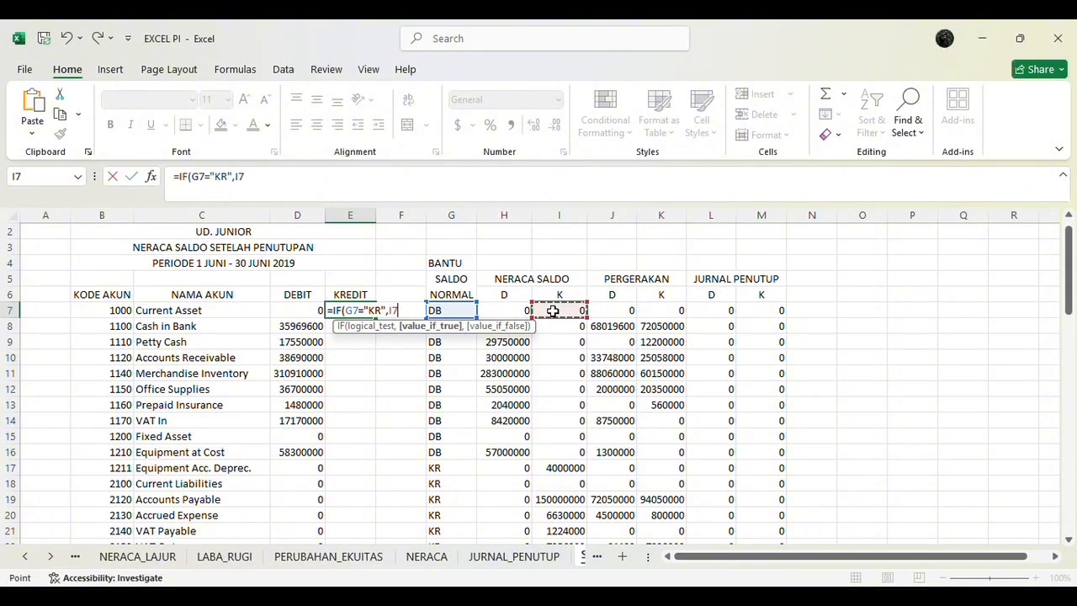
text(+)
click(661, 309)
text(+)
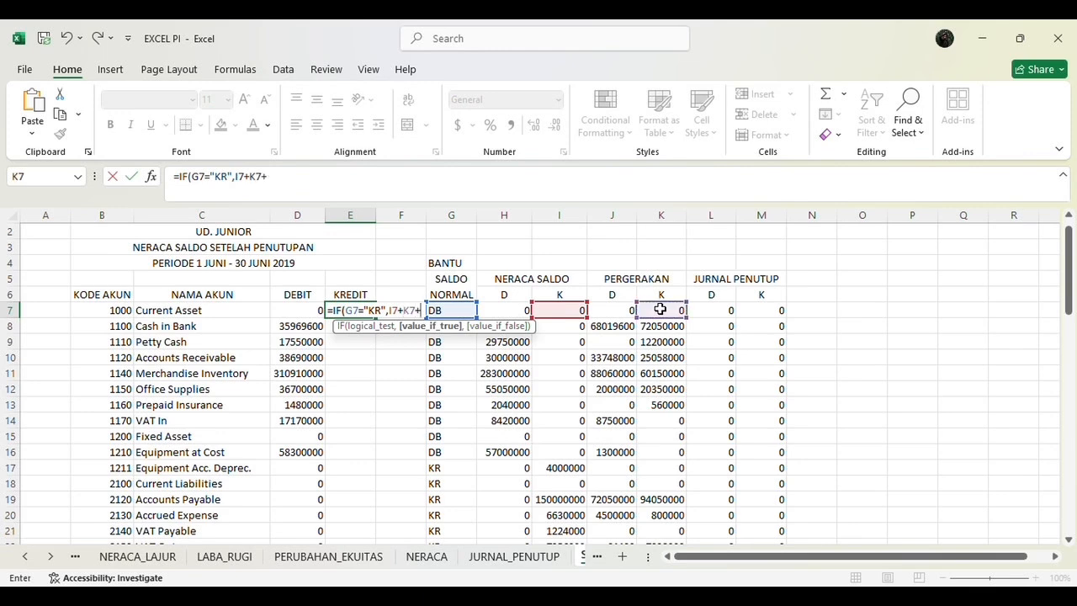
click(750, 310)
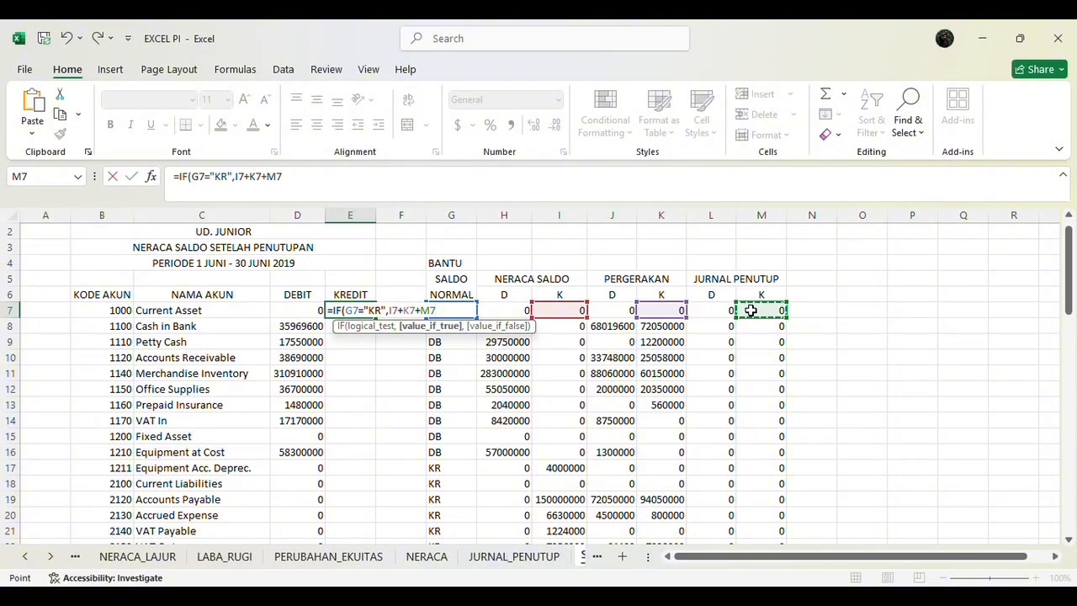
Step: Subtract H7, J7 and L7 and use 0 as the false value to complete E7 as =IF(G7="KR",I7+K7+M7-H7-J7-L7,0)
text(-)
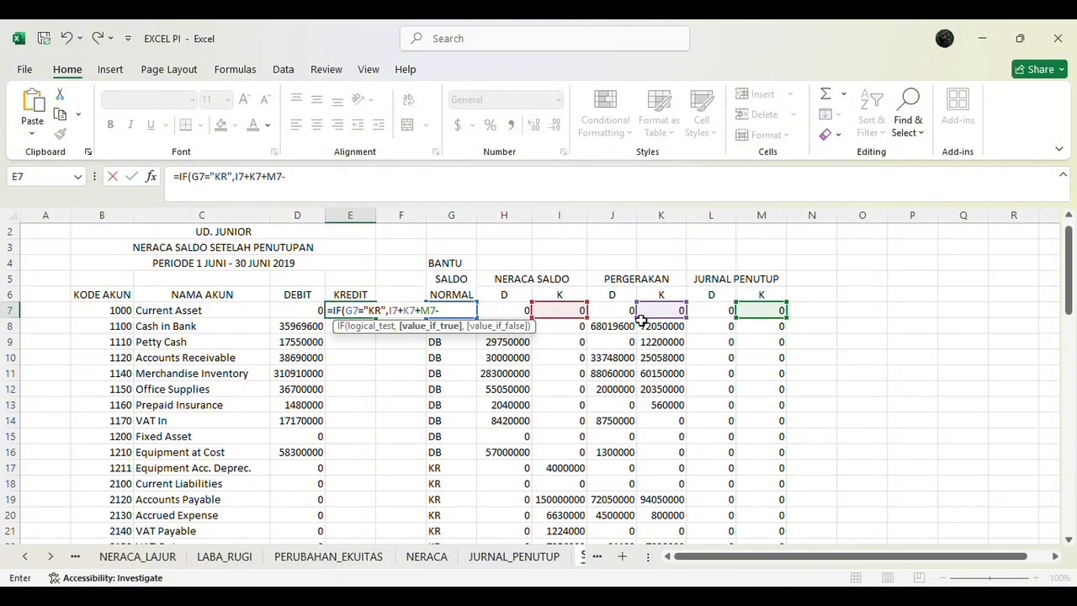
click(513, 311)
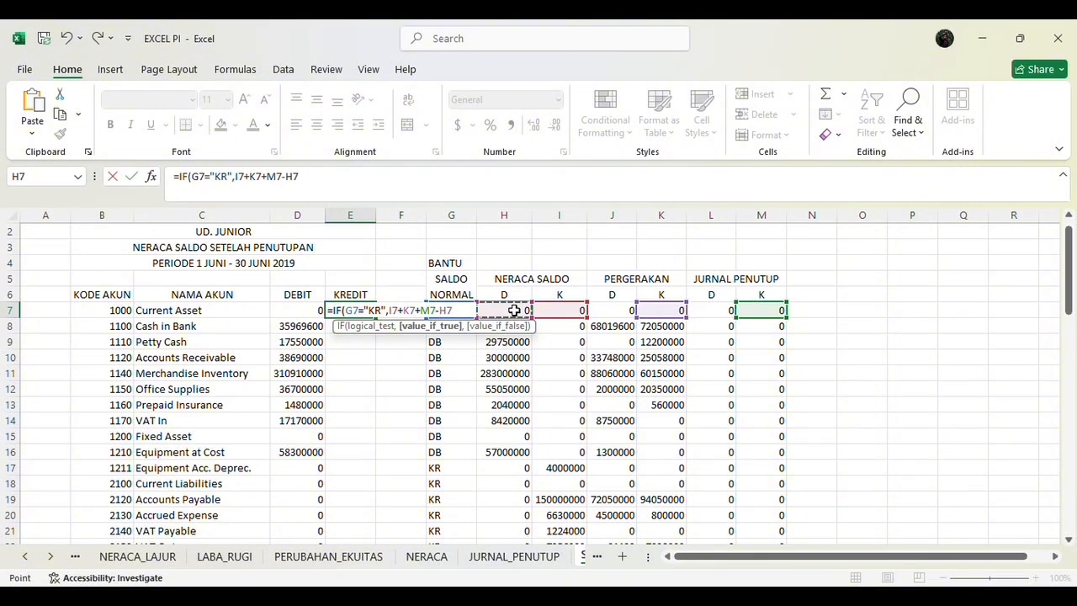
text(-)
click(600, 310)
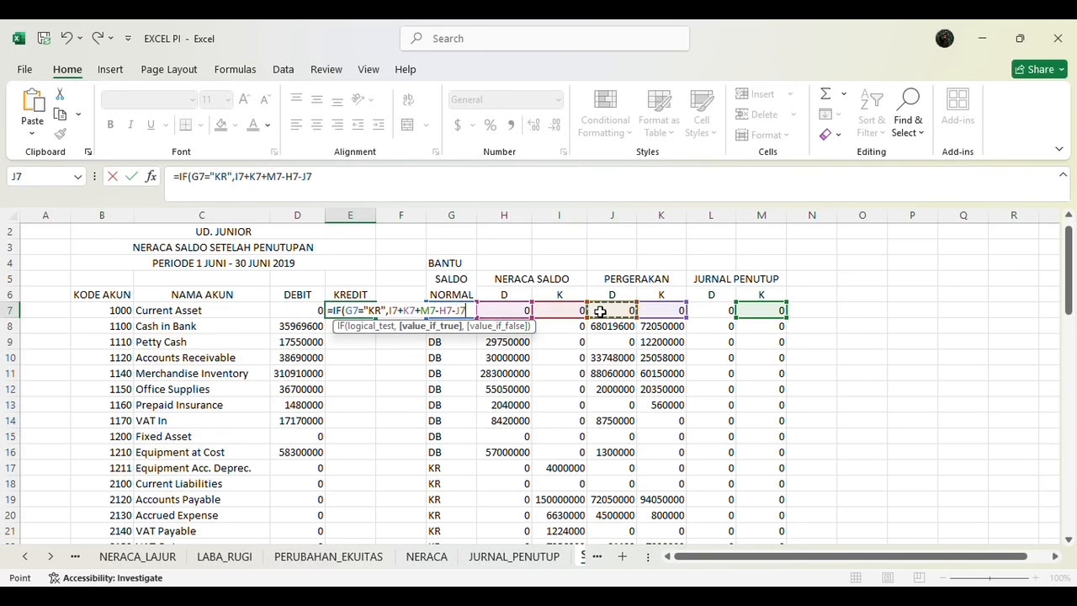
text(-)
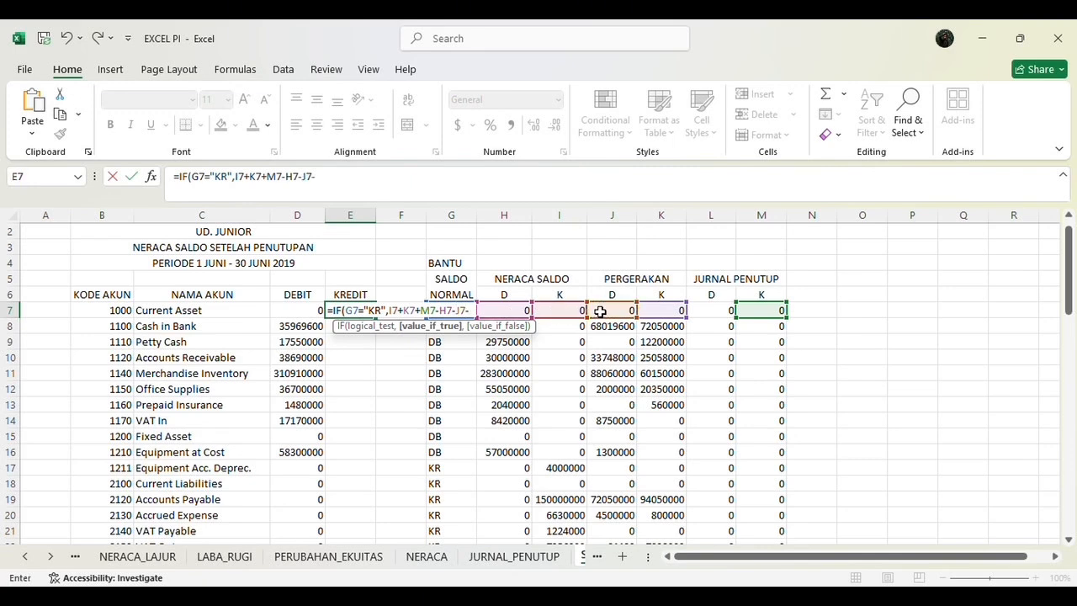
click(704, 311)
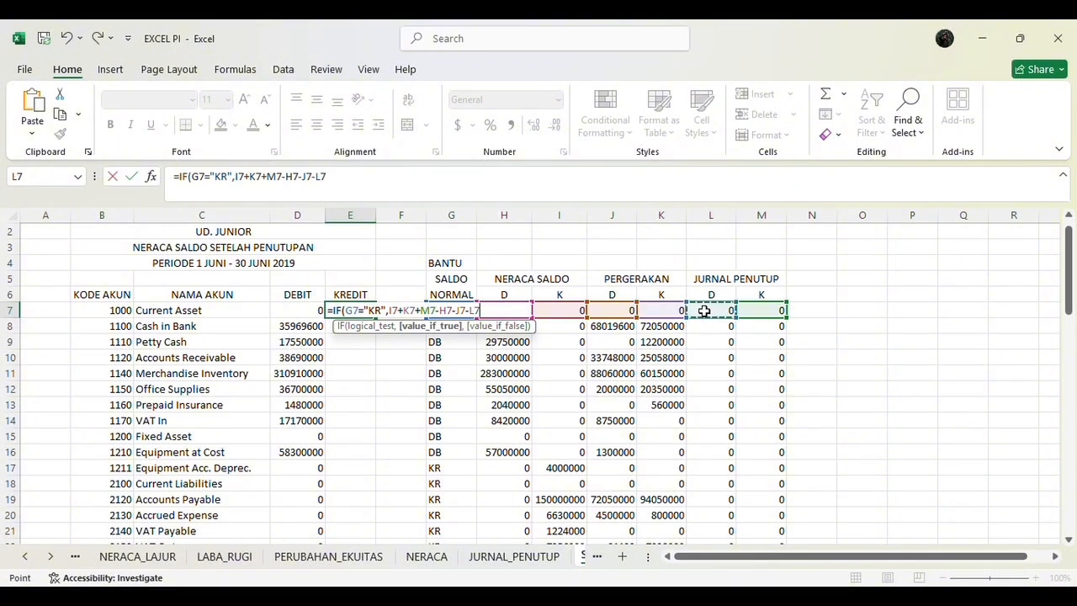
text(,)
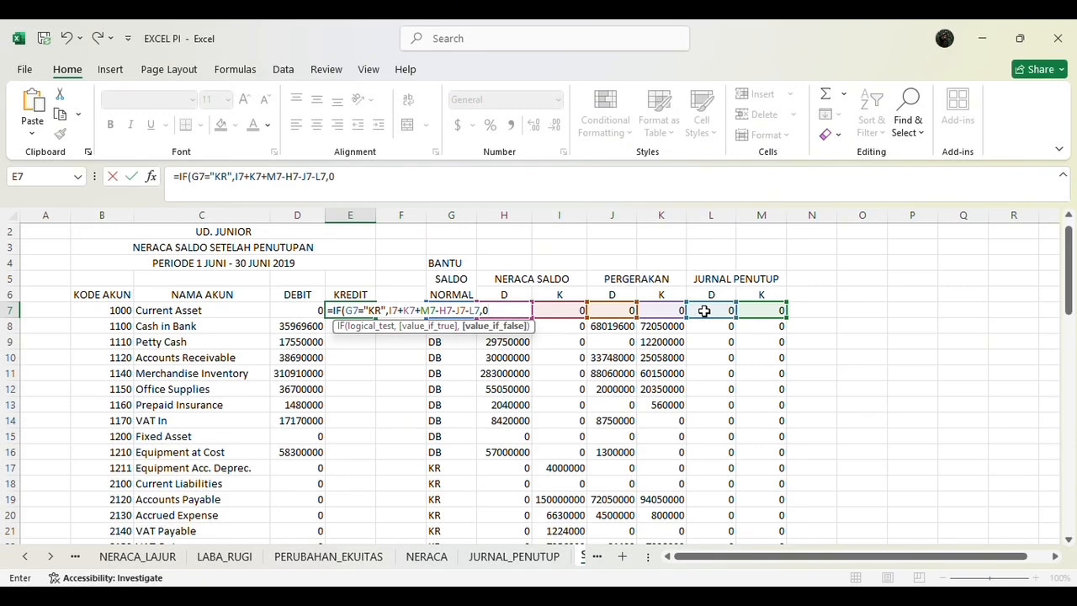
text(0))
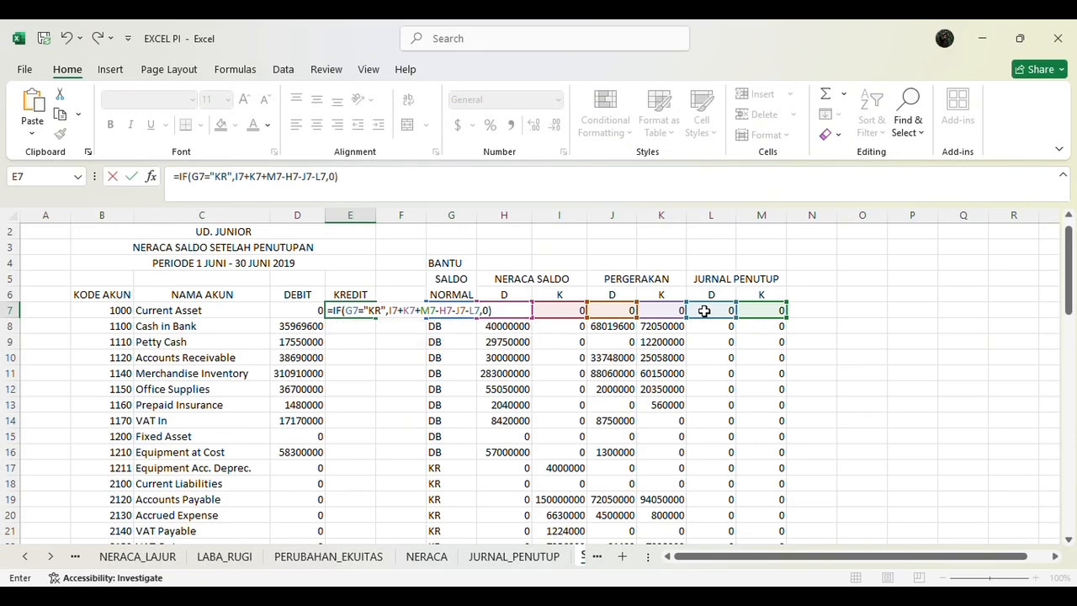
key(Return)
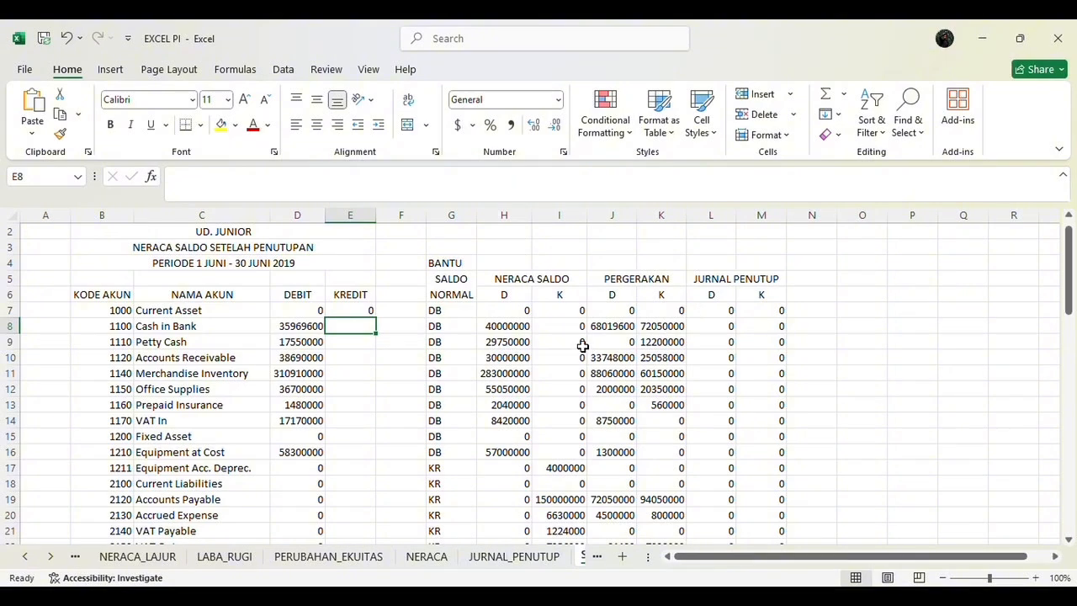
Step: Fill the KREDIT formula from E7 down through the account rows to E55
click(368, 312)
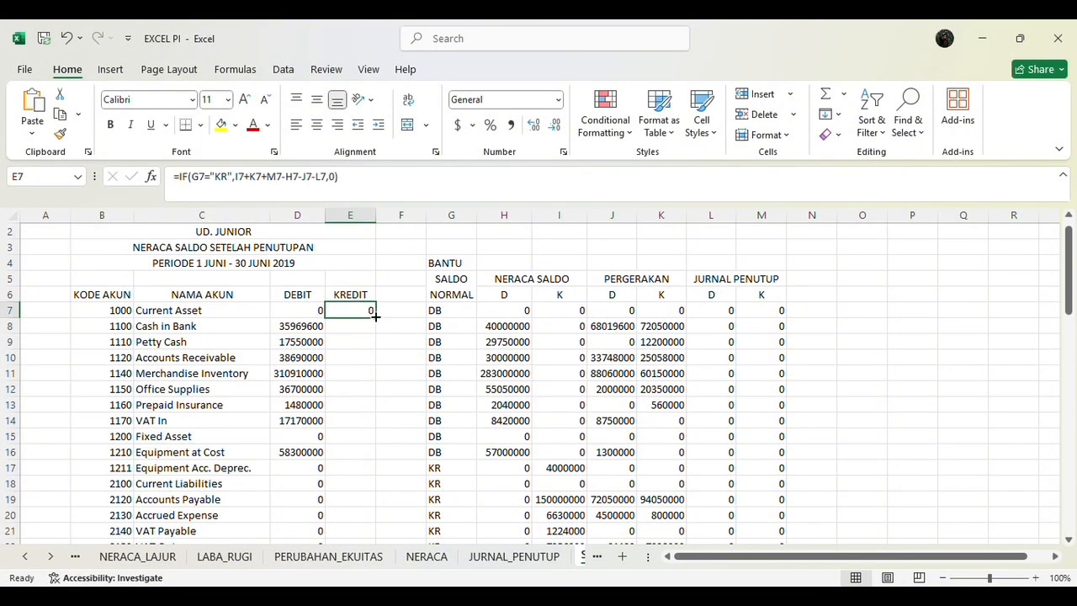
drag(375, 315, 376, 318)
drag(378, 375, 409, 474)
scroll(409, 473, up, 13)
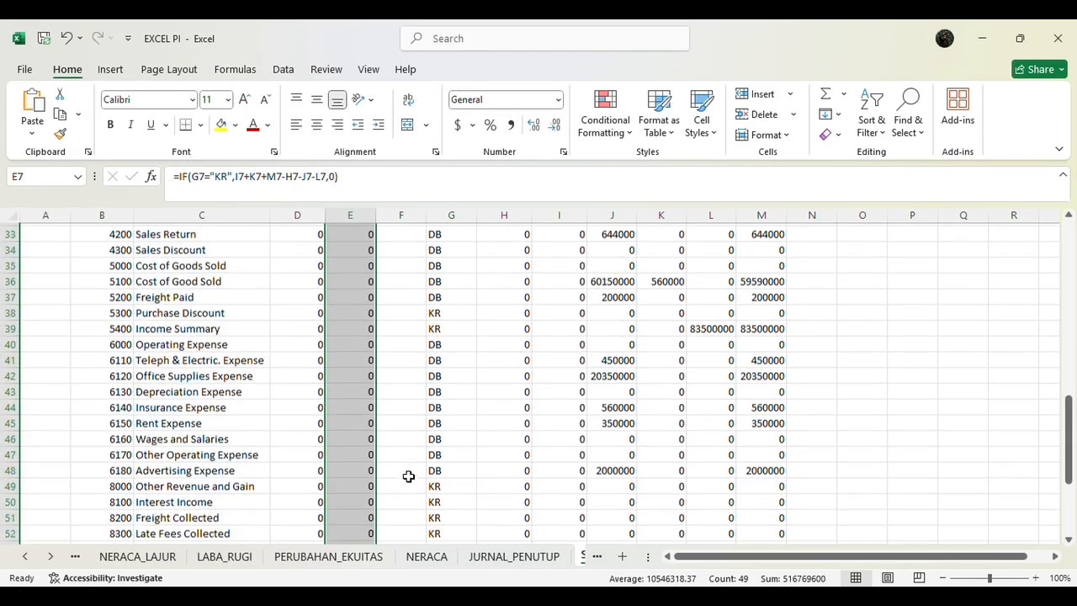
Step: AutoFit the width of the KREDIT column E to its contents
double_click(378, 218)
click(351, 389)
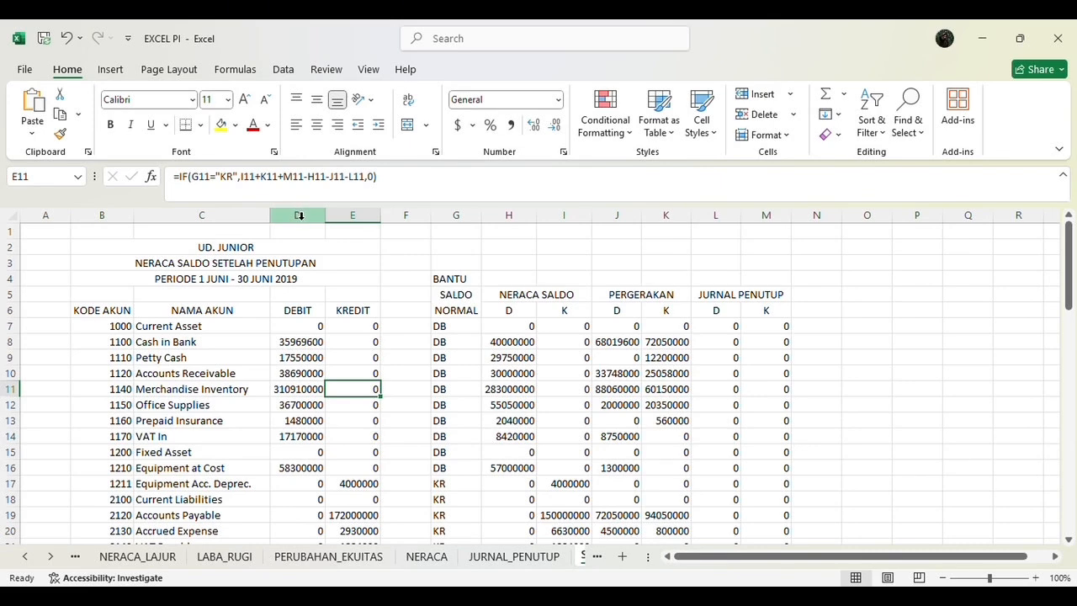
Step: Choose the Accounting number format with the Rp Indonesian symbol for columns D through M
click(300, 216)
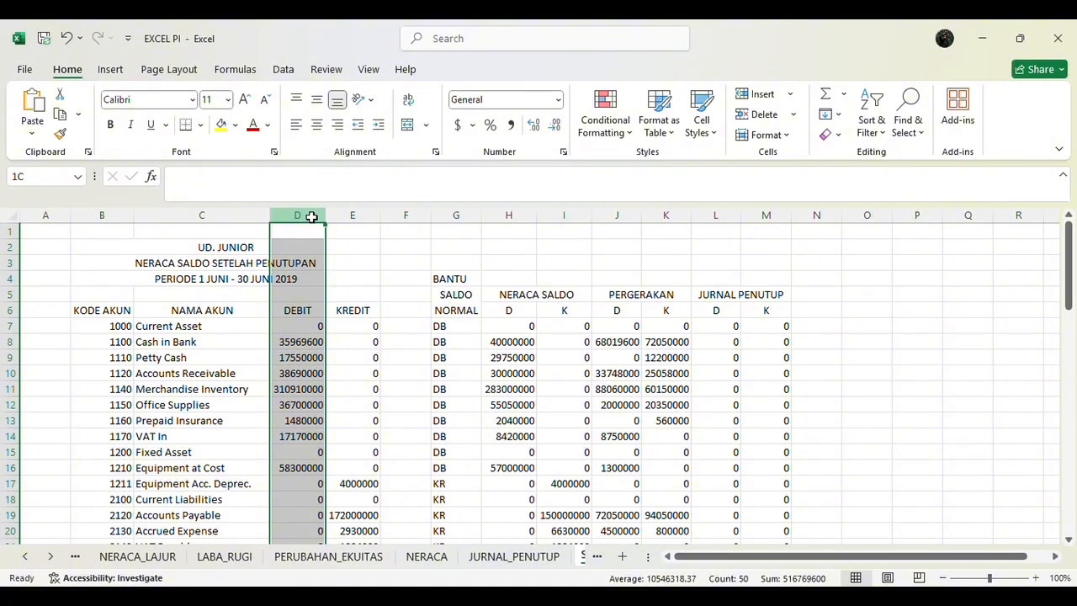
drag(311, 216, 776, 248)
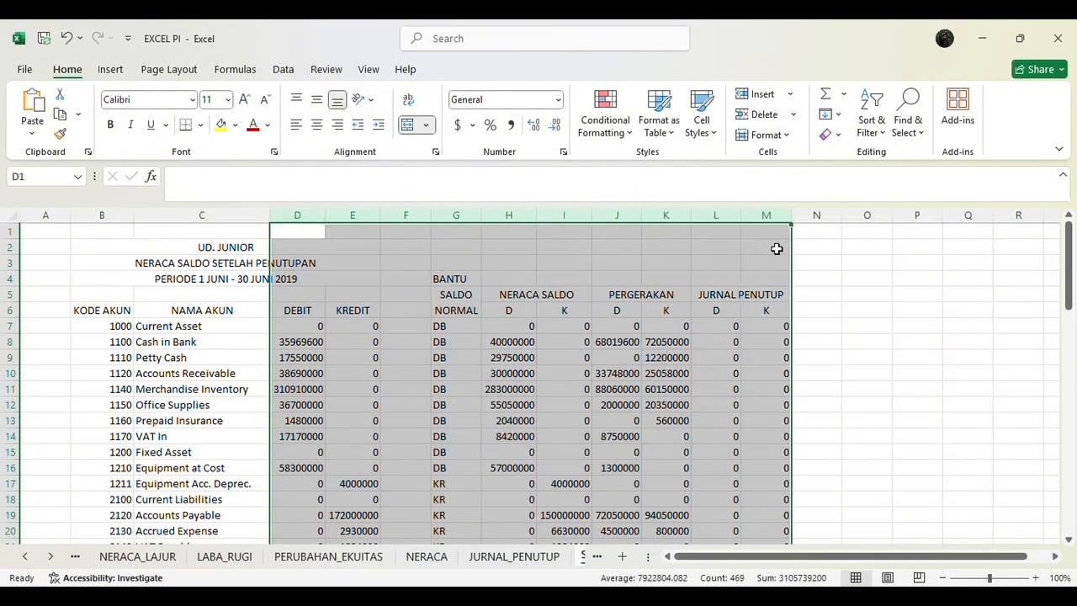
click(472, 125)
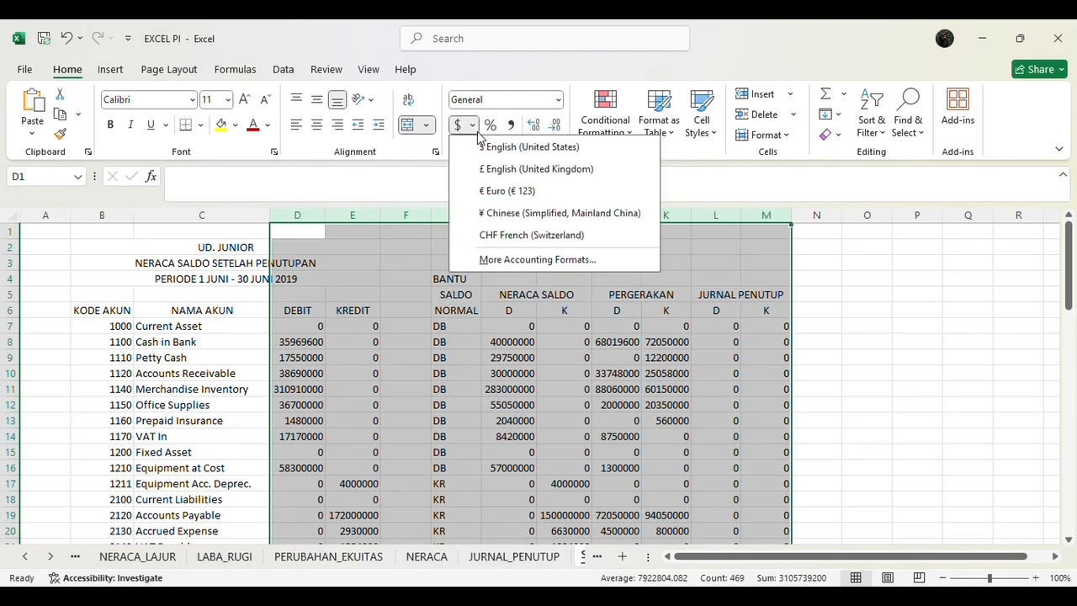
click(509, 260)
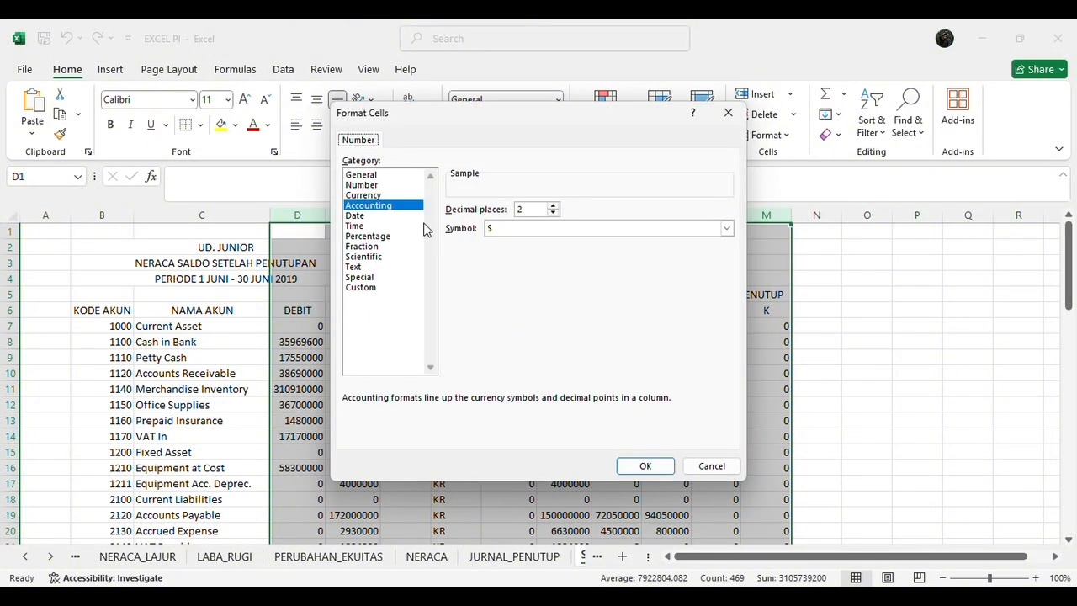
click(727, 233)
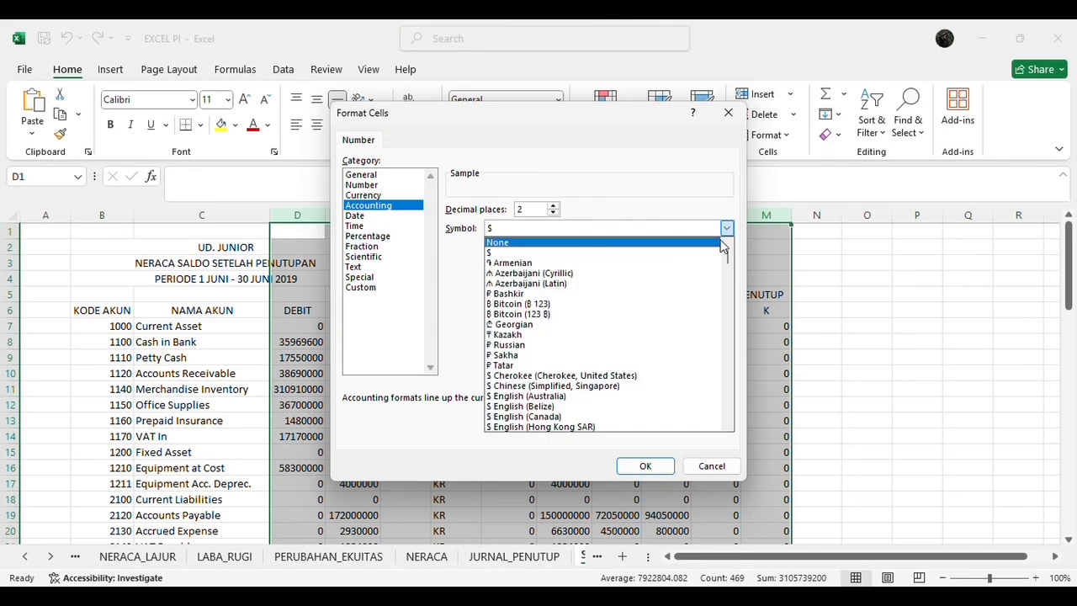
scroll(679, 316, down, 2)
scroll(679, 316, down, 3)
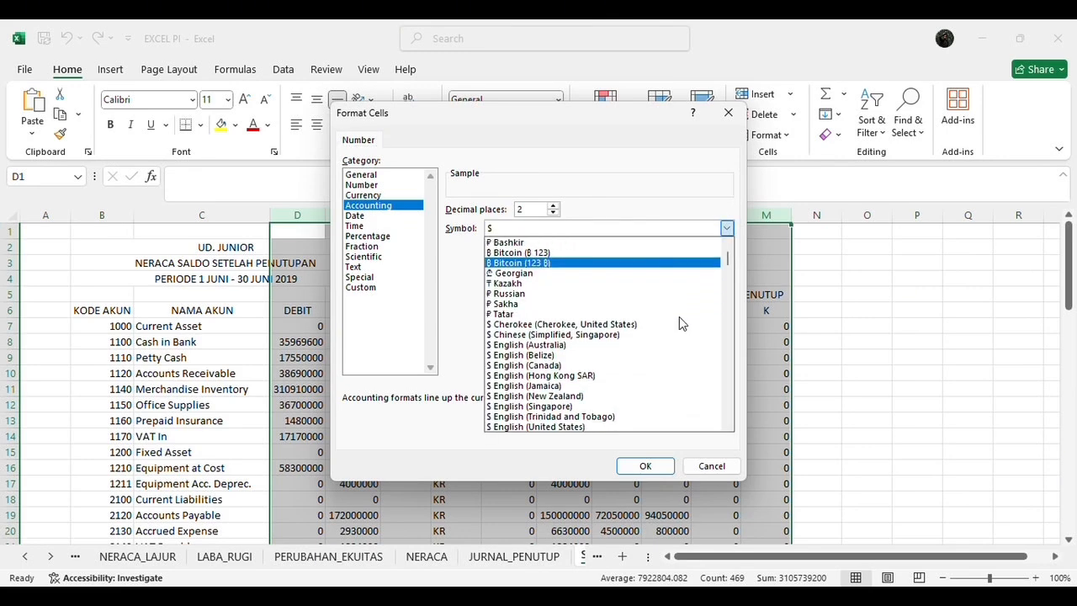
drag(734, 274, 738, 324)
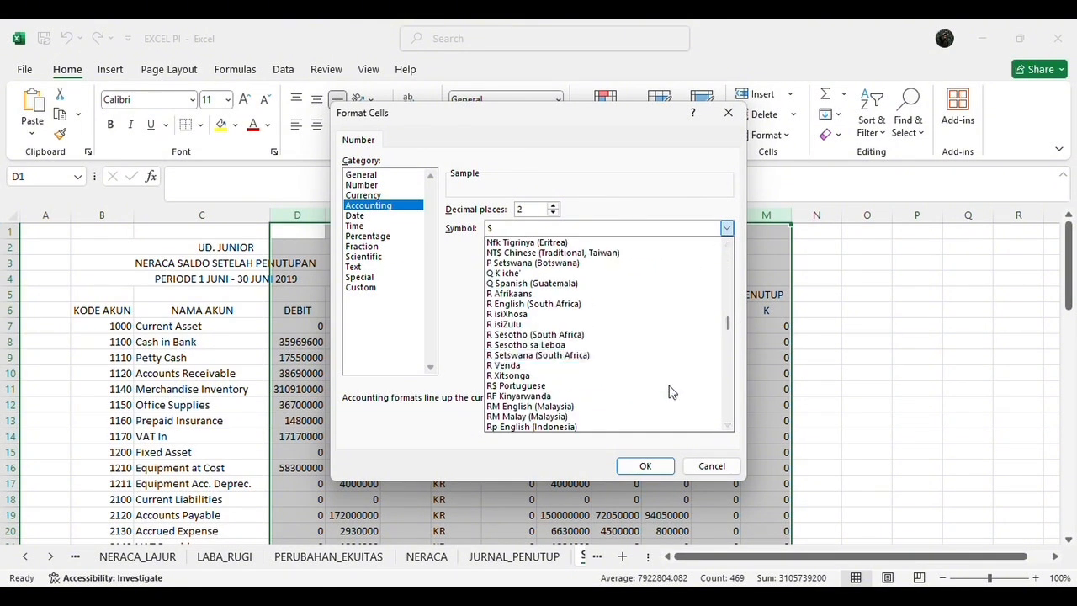
scroll(654, 415, down, 1)
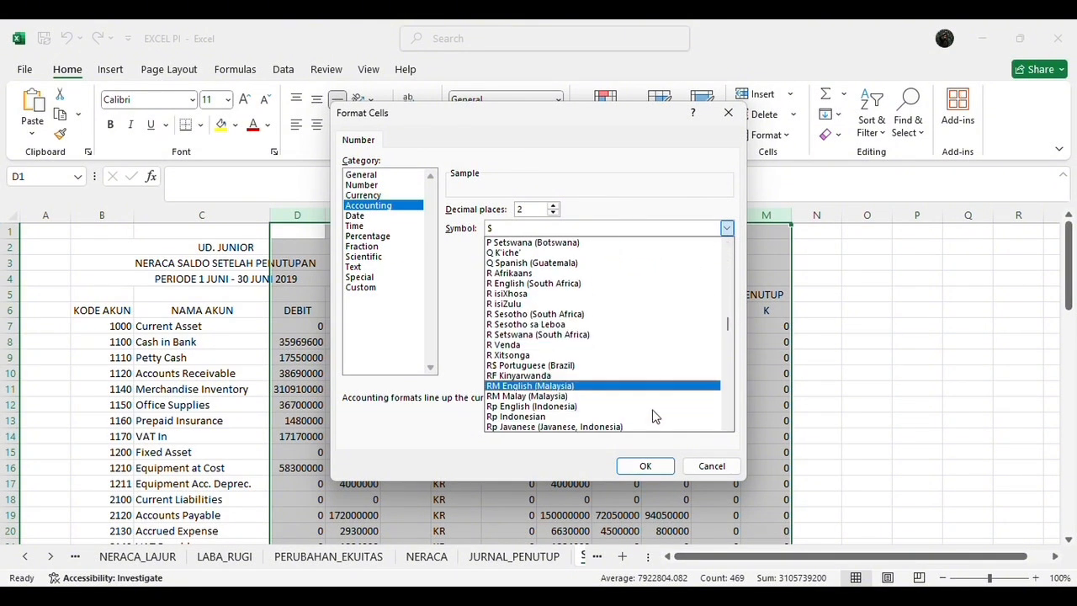
click(602, 416)
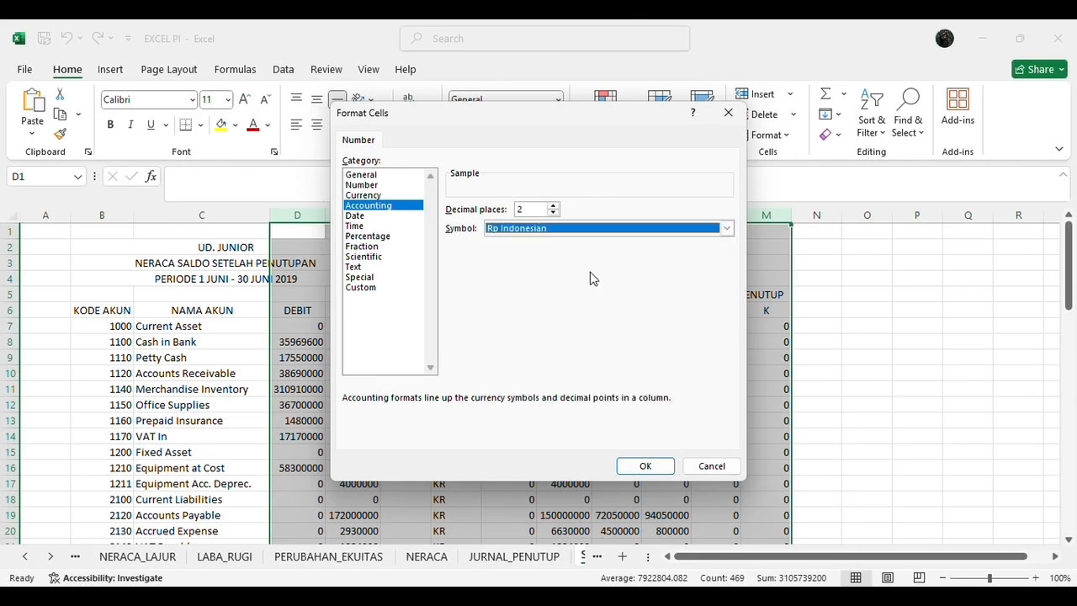
Step: Set the accounting format to 0 decimal places and apply it to columns D through M
click(553, 213)
click(553, 213)
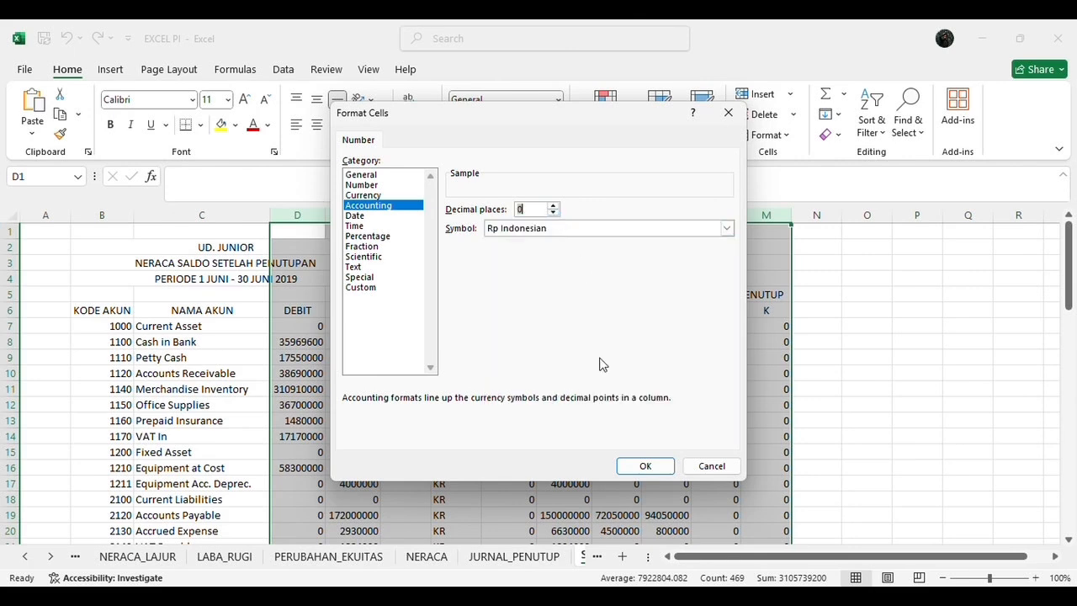
click(653, 467)
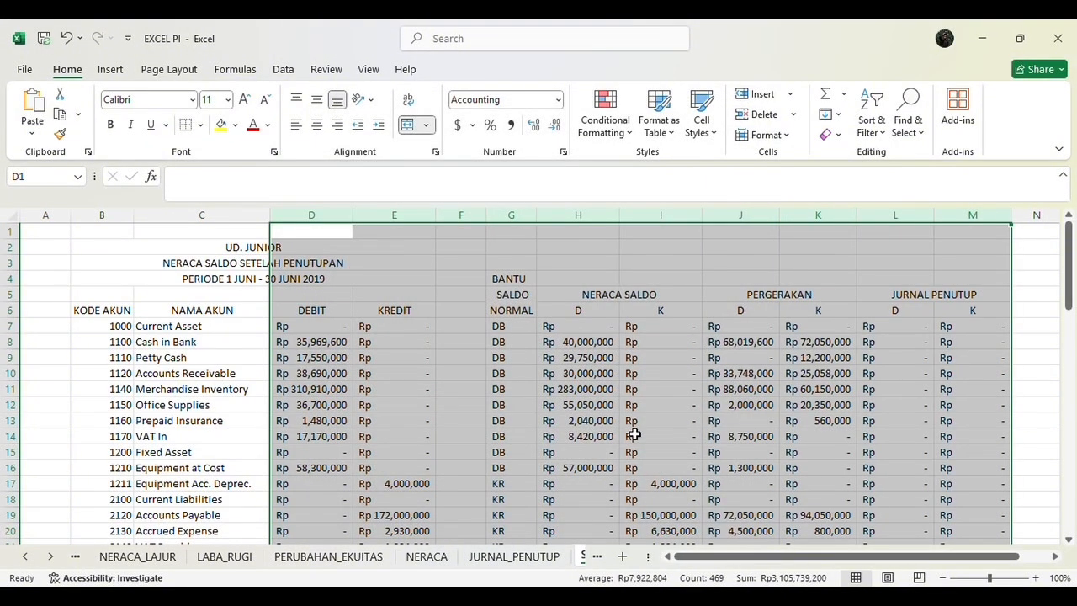
Step: Check the Rupiah formatting across all the account rows and select D56 below the DEBIT amounts
scroll(633, 434, down, 3)
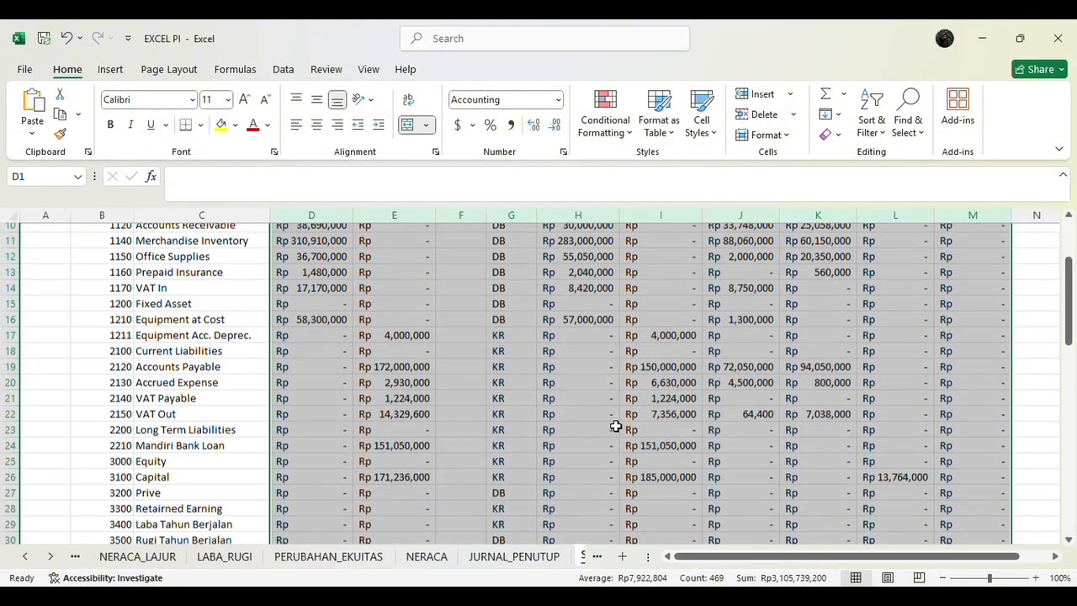
scroll(616, 427, down, 2)
scroll(616, 426, down, 1)
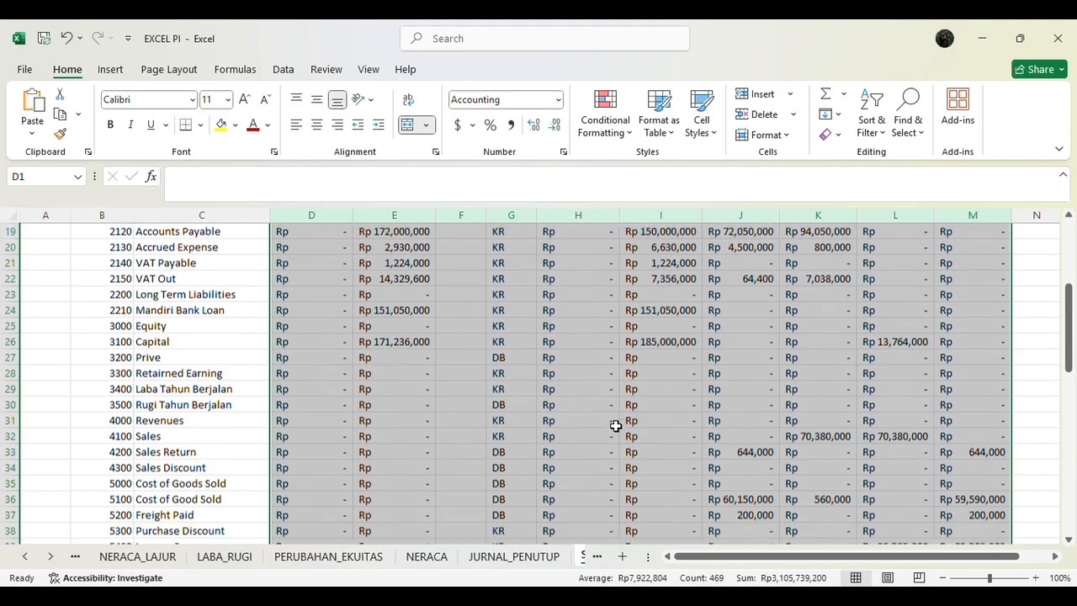
scroll(616, 427, down, 3)
scroll(616, 426, down, 4)
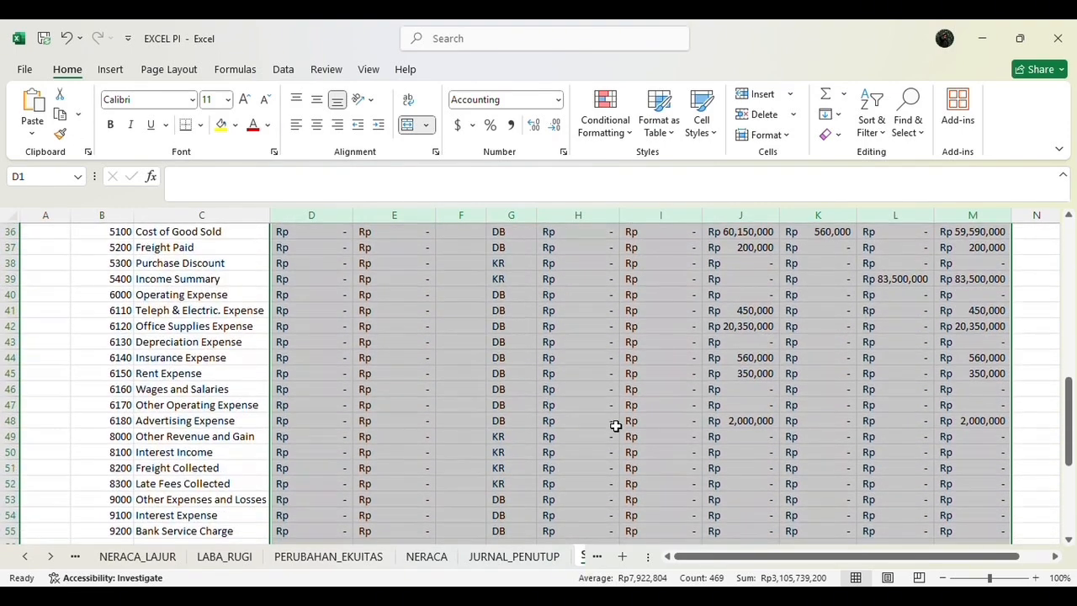
click(335, 421)
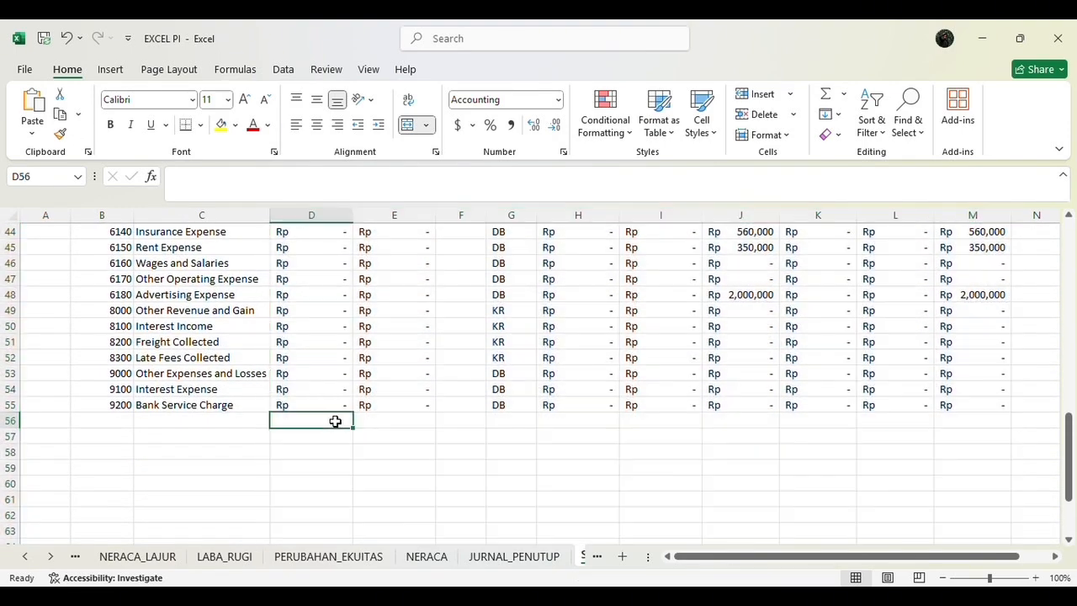
scroll(335, 422, up, 11)
scroll(335, 420, up, 4)
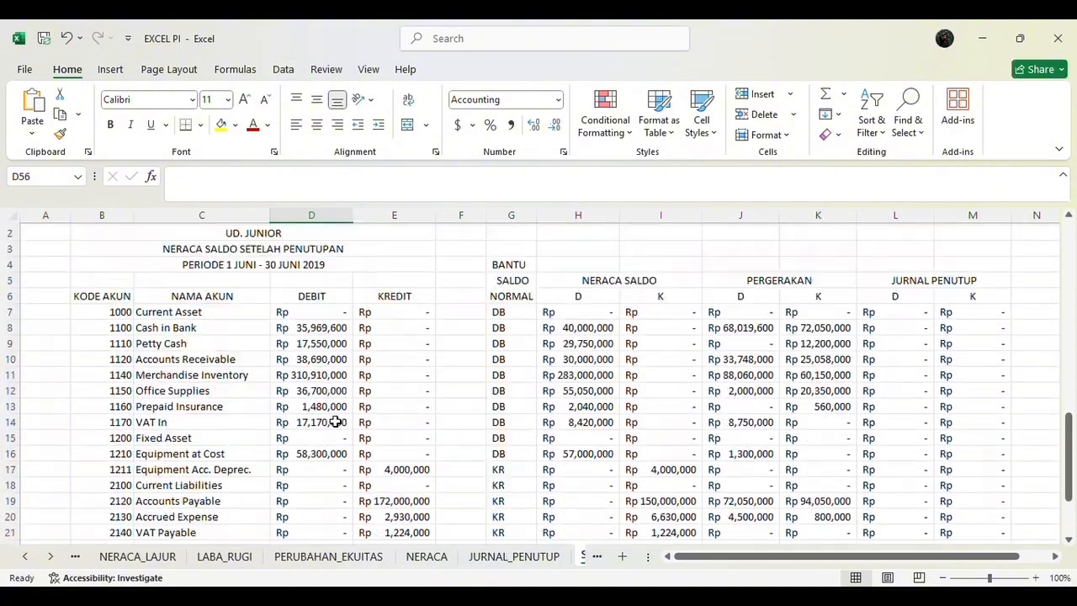
scroll(335, 420, down, 14)
scroll(335, 421, down, 3)
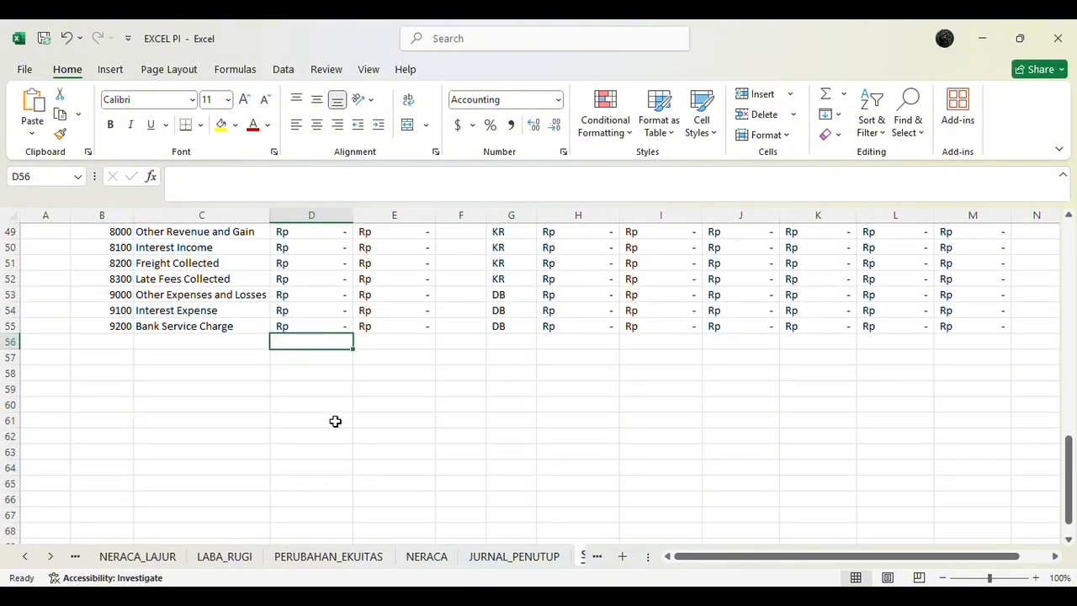
scroll(335, 420, up, 4)
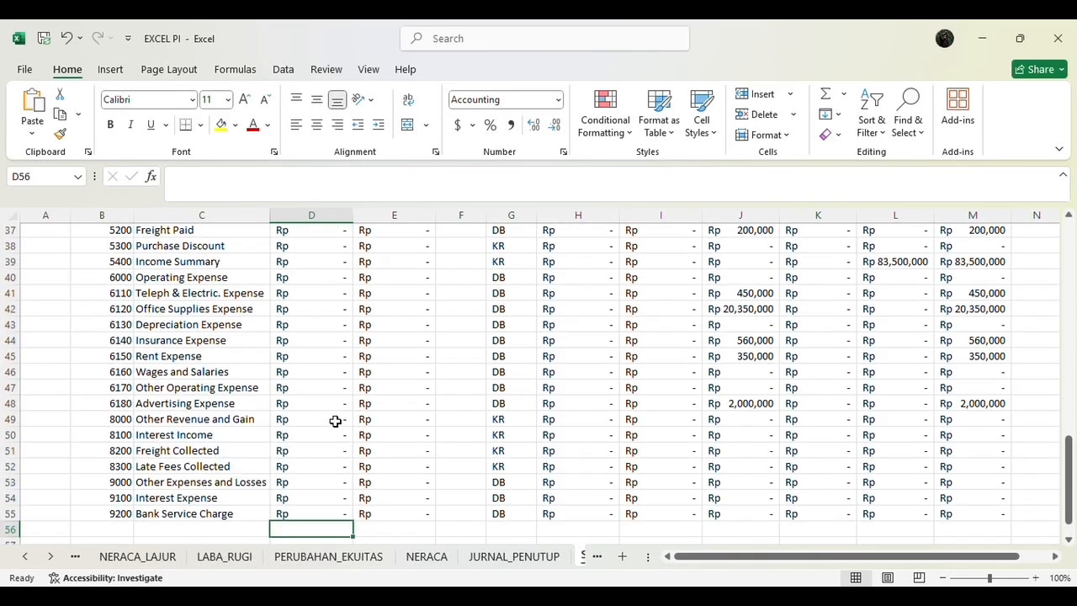
scroll(335, 421, down, 1)
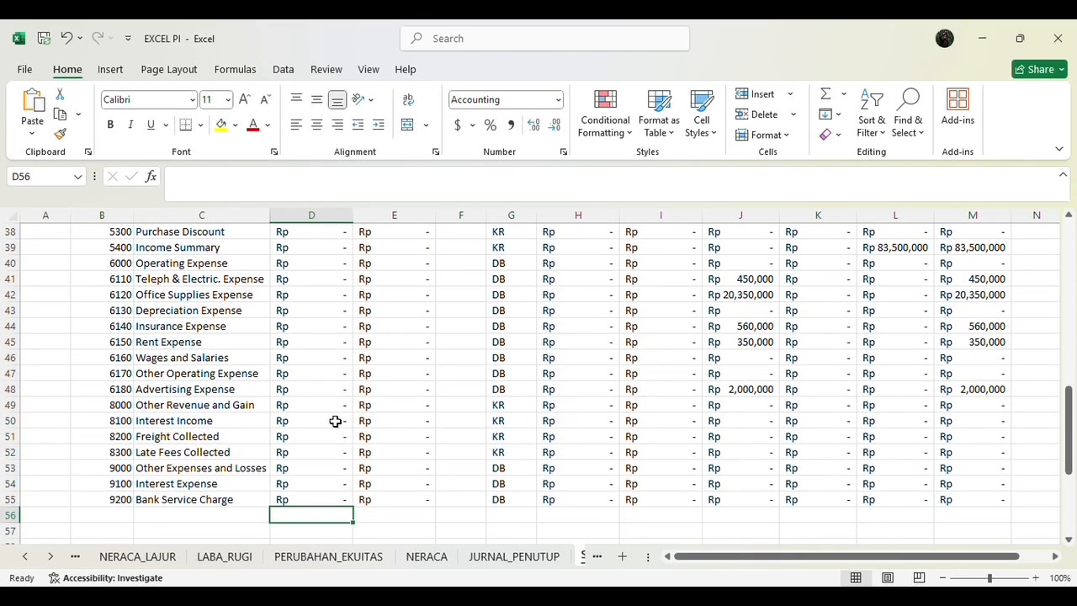
Step: Total the DEBIT amounts in D56 with a SUM formula over D7:D55
text(=)
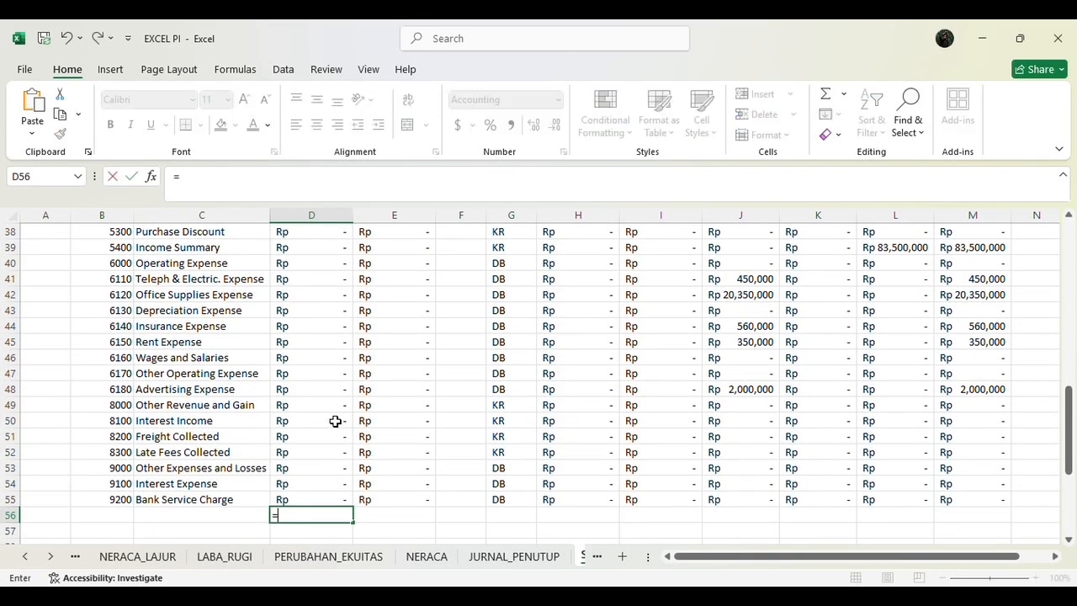
text(SUM)
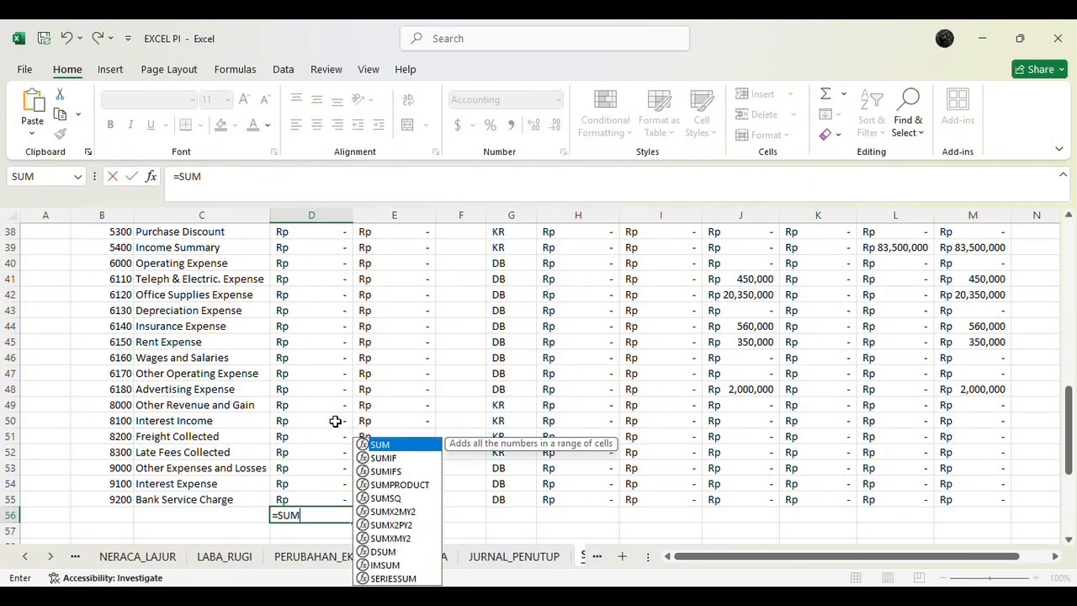
double_click(380, 444)
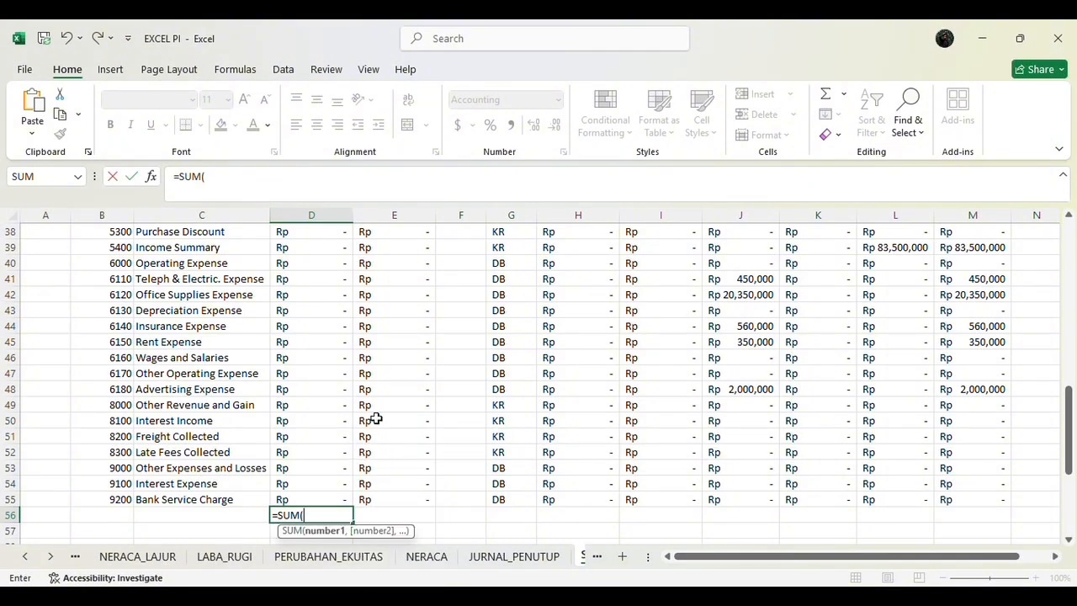
scroll(344, 384, up, 12)
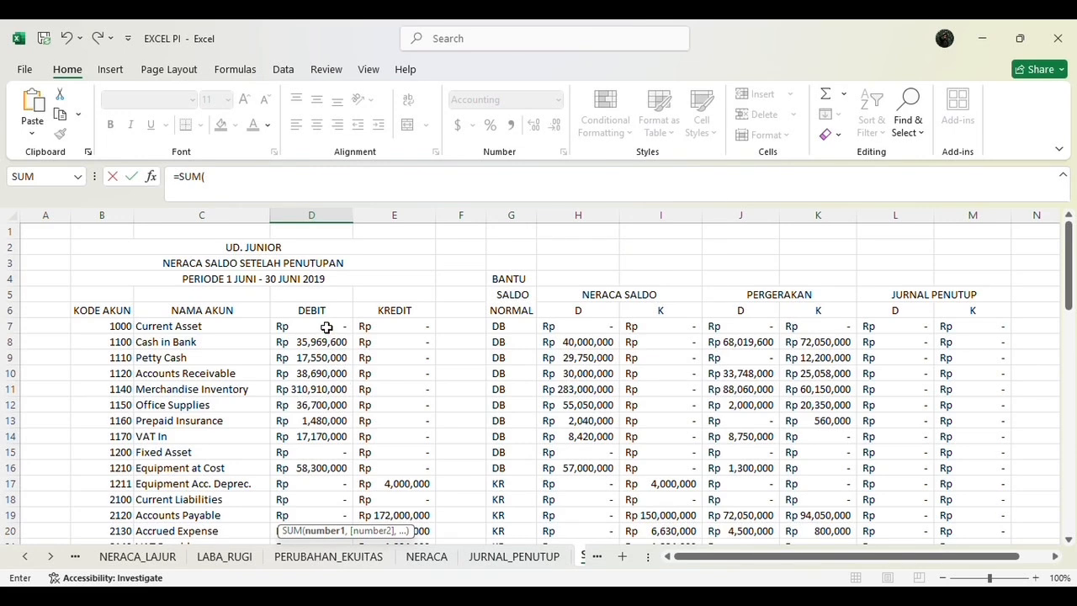
drag(326, 326, 333, 431)
key(Return)
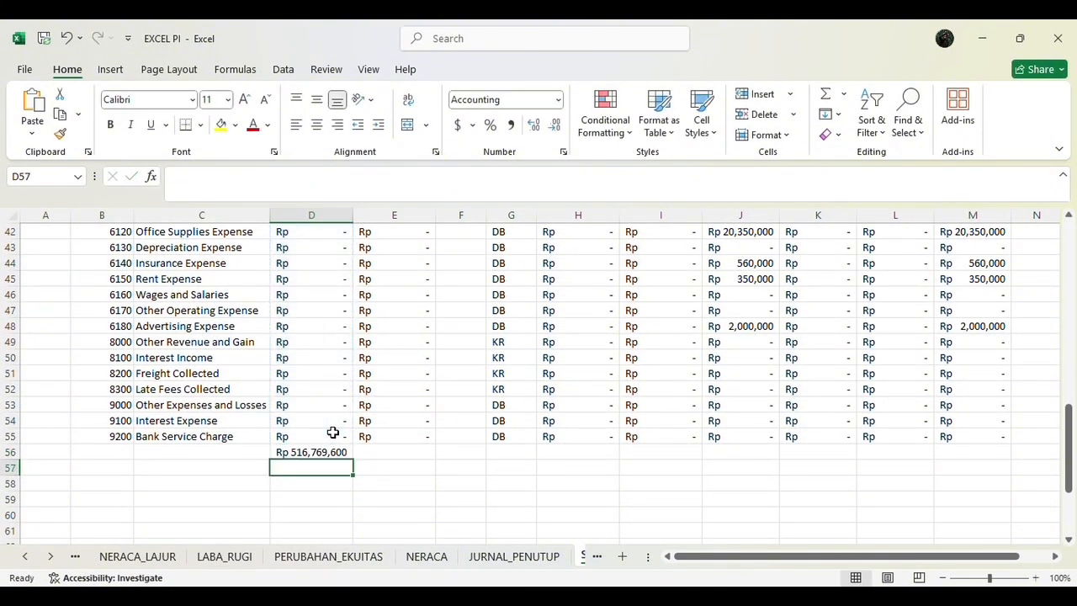
Step: Total the KREDIT amounts in E56 with a SUM formula over E7:E55
click(364, 452)
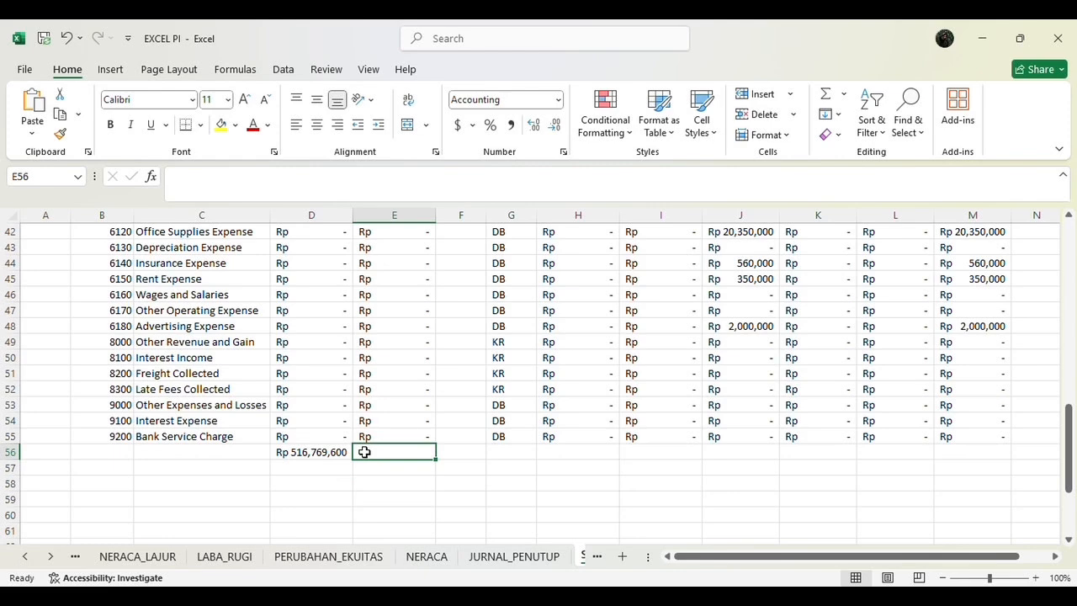
text(=)
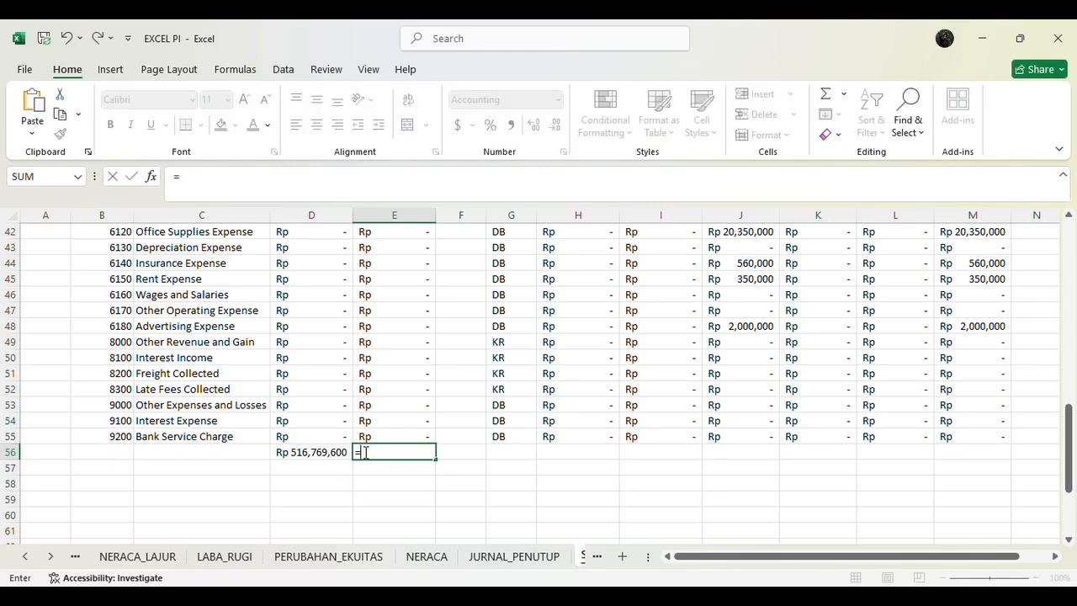
text(SUM)
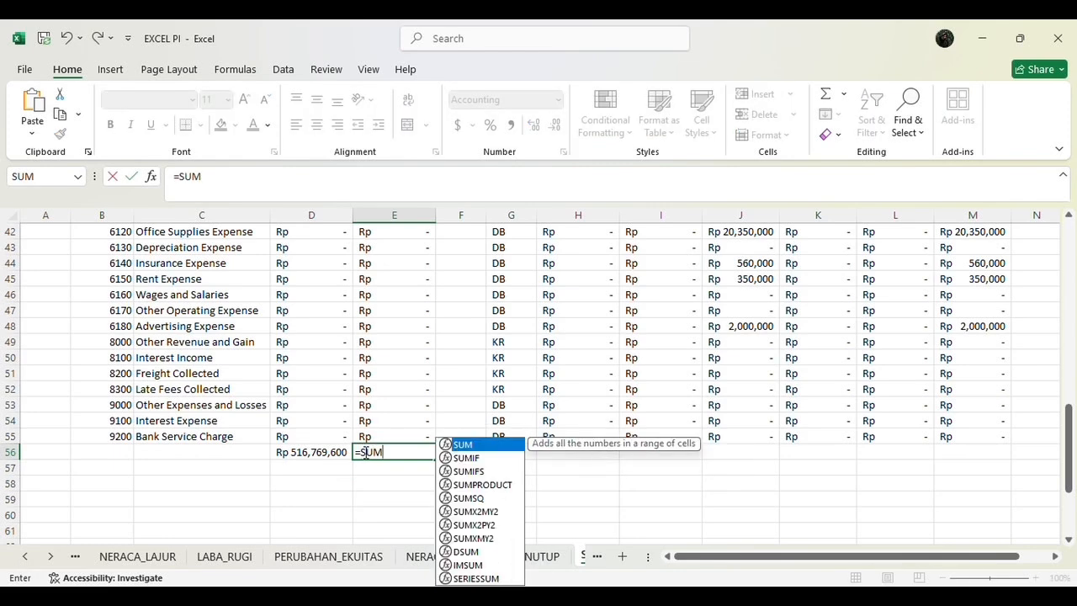
double_click(453, 451)
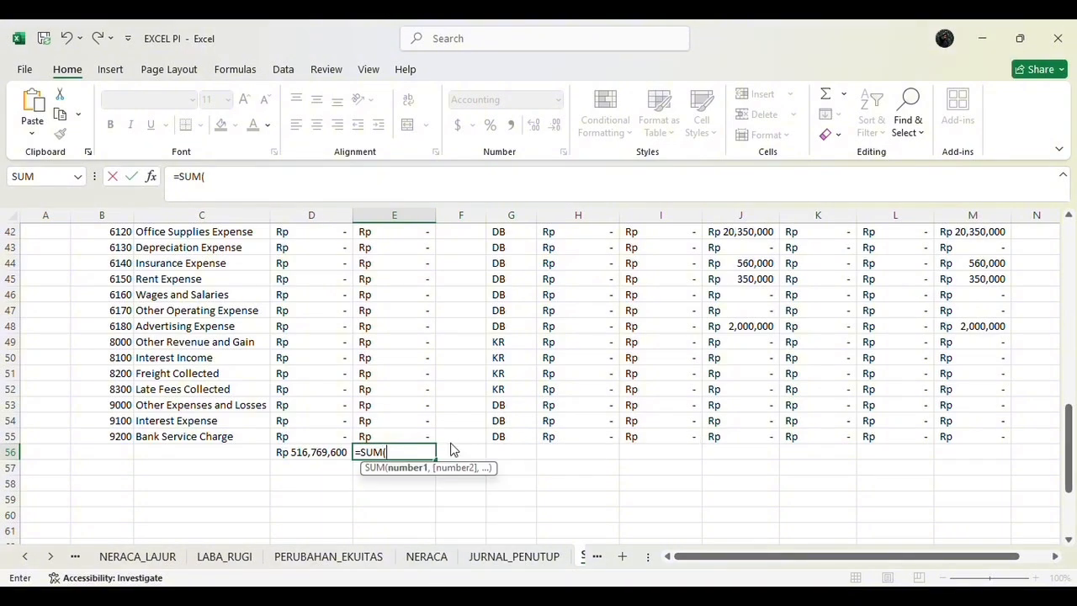
scroll(370, 373, up, 14)
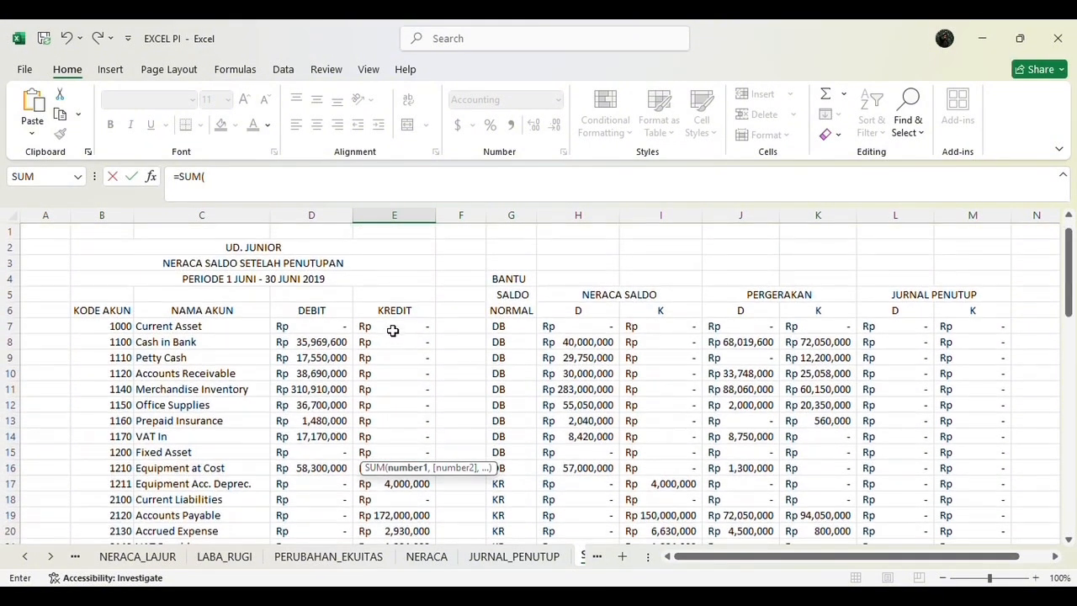
drag(393, 326, 423, 460)
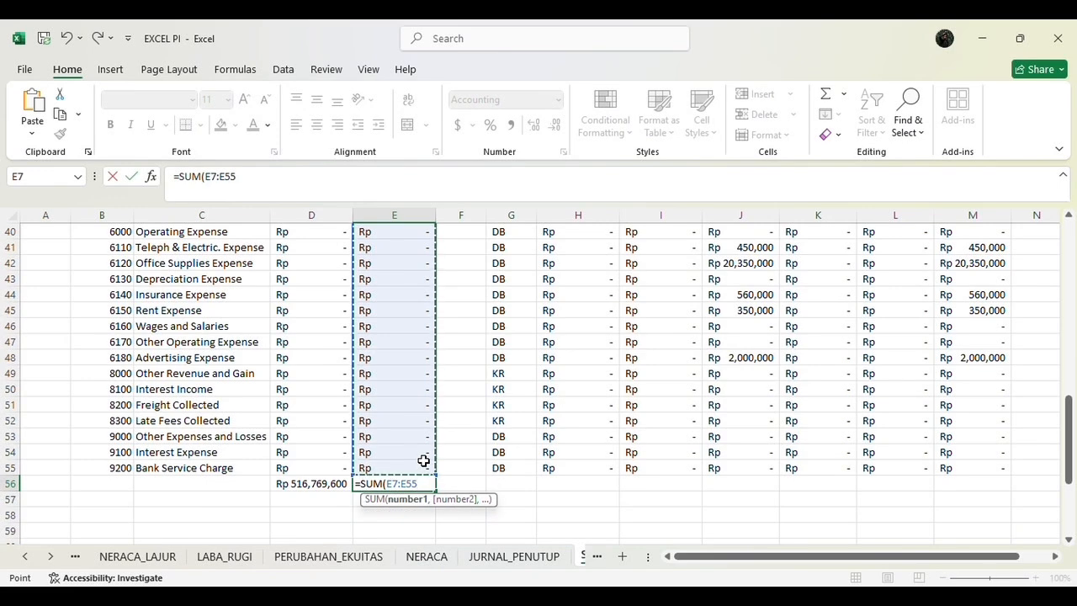
key(Return)
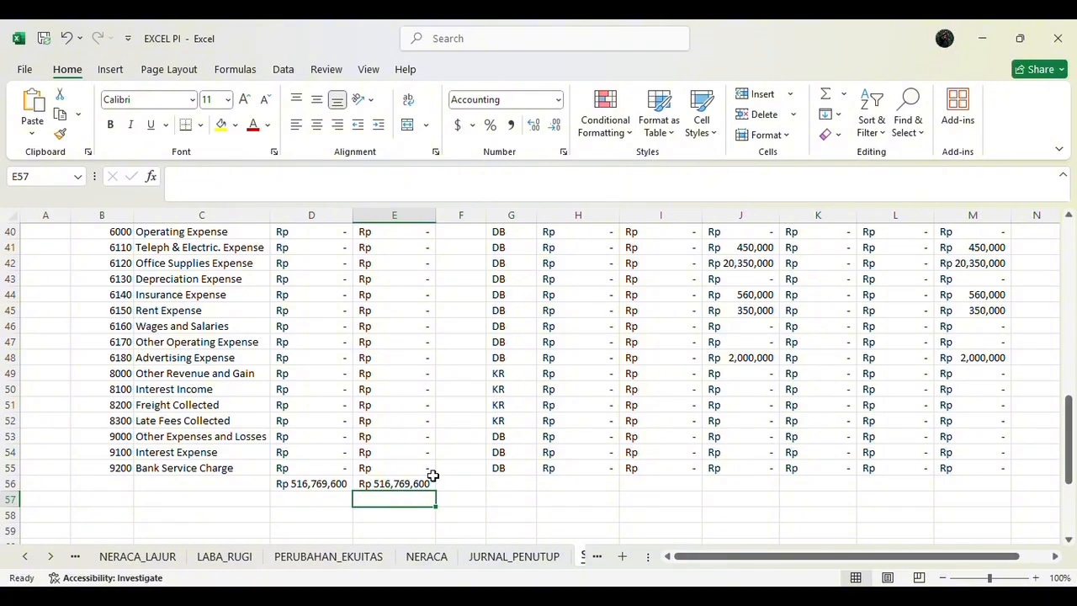
scroll(586, 462, up, 13)
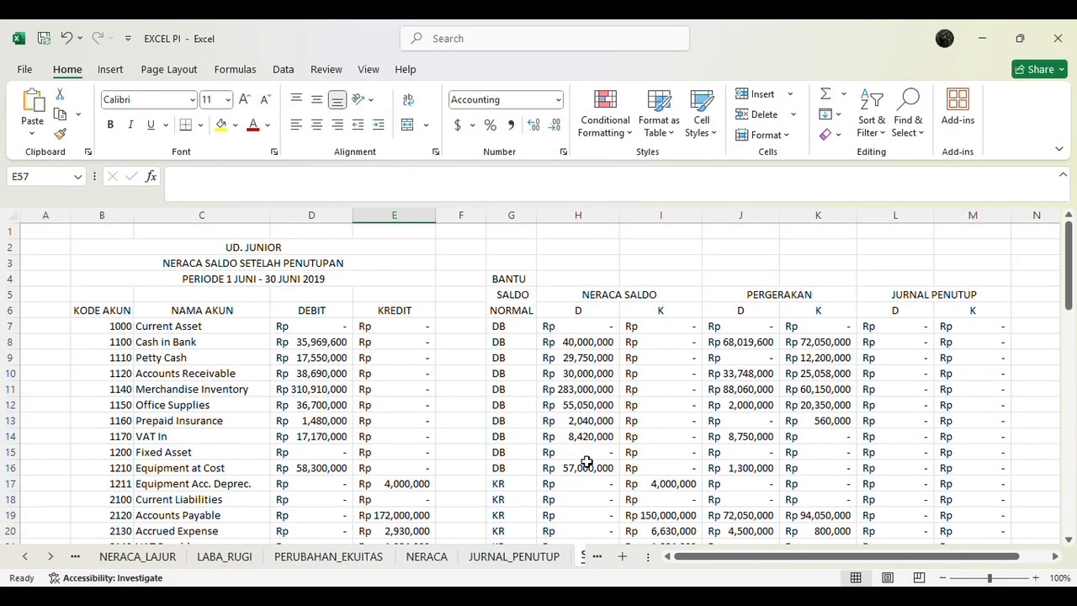
scroll(586, 462, down, 11)
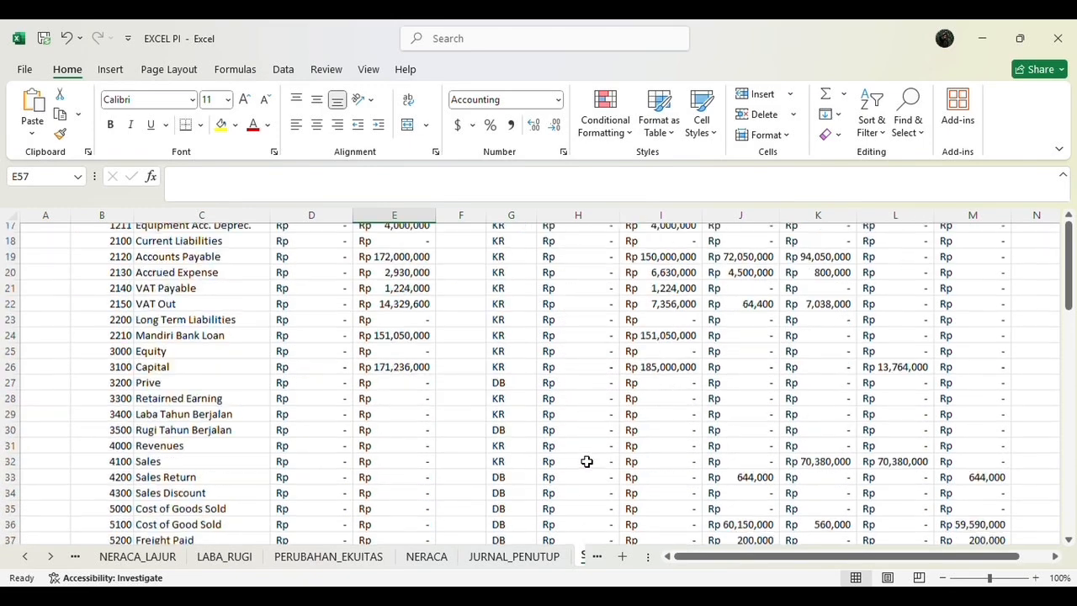
scroll(616, 286, down, 6)
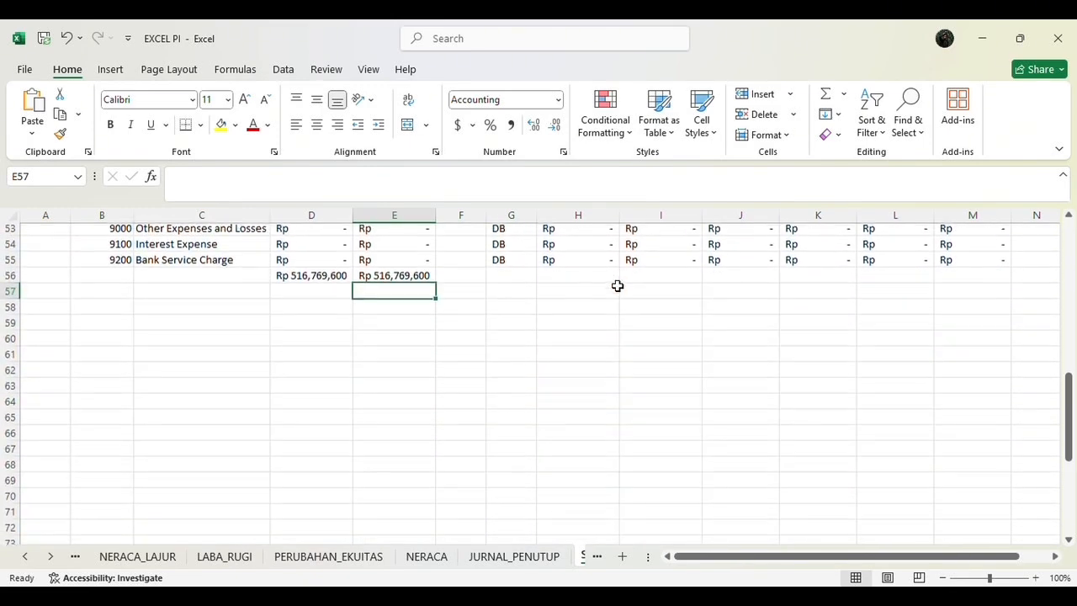
Step: Total the NERACA SALDO debit column in H56 with a SUM formula over H7:H55
click(582, 281)
scroll(581, 281, up, 4)
scroll(581, 281, up, 2)
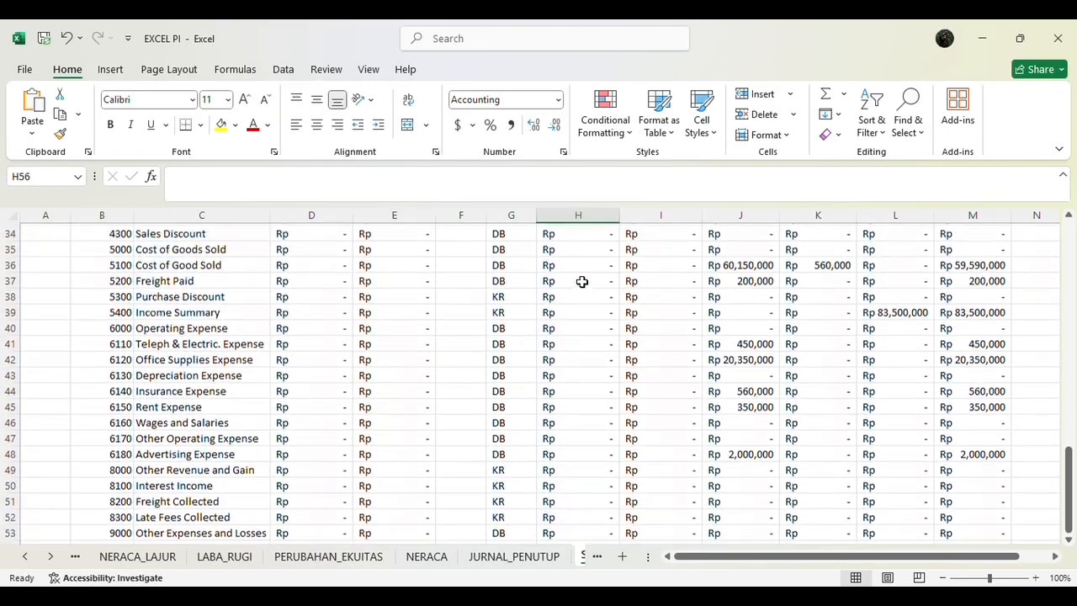
scroll(581, 281, down, 1)
text(=SUM)
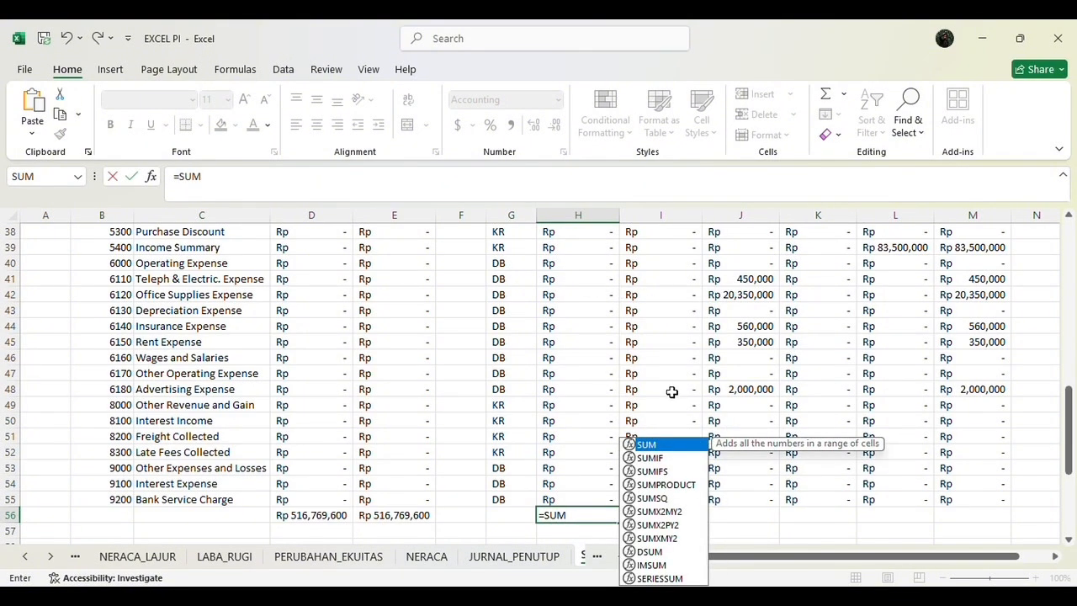
double_click(649, 444)
scroll(653, 442, up, 12)
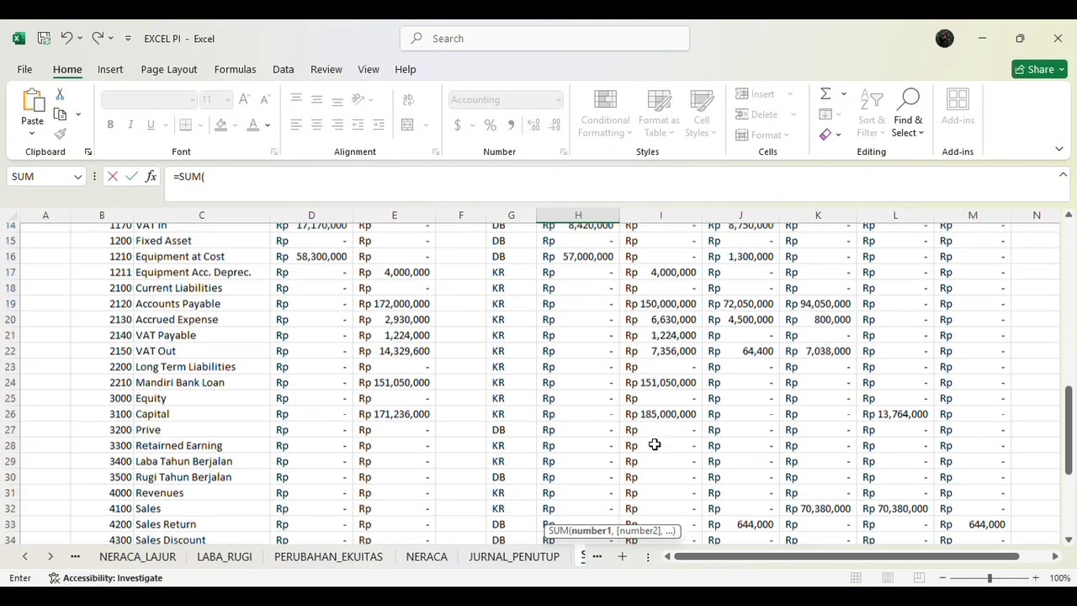
drag(593, 327, 604, 373)
key(Return)
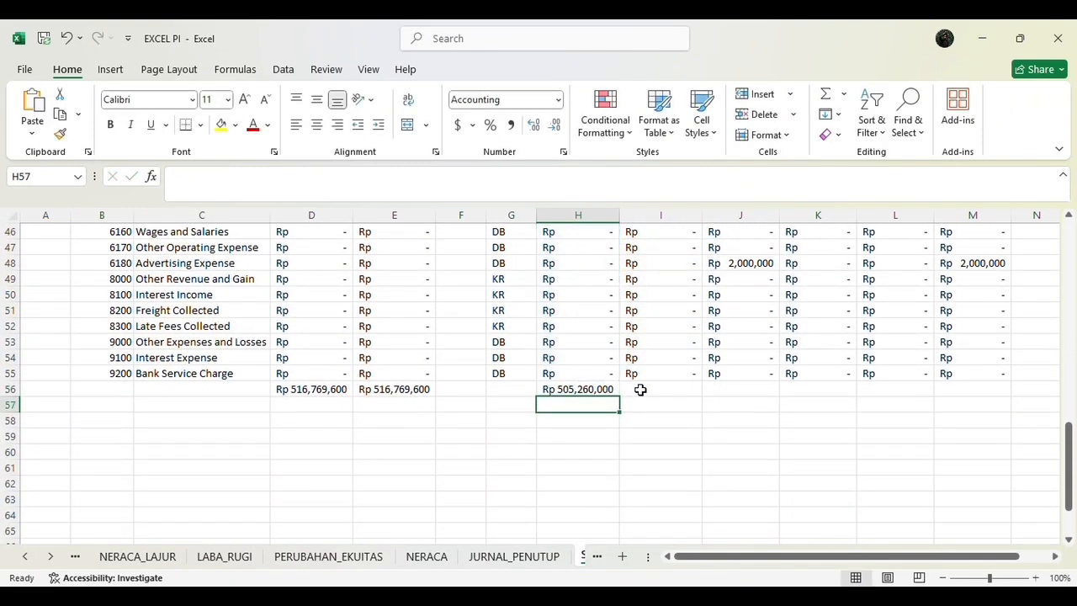
Step: Total the NERACA SALDO credit column in I56 with a SUM formula over I7:I55
click(640, 389)
text(=)
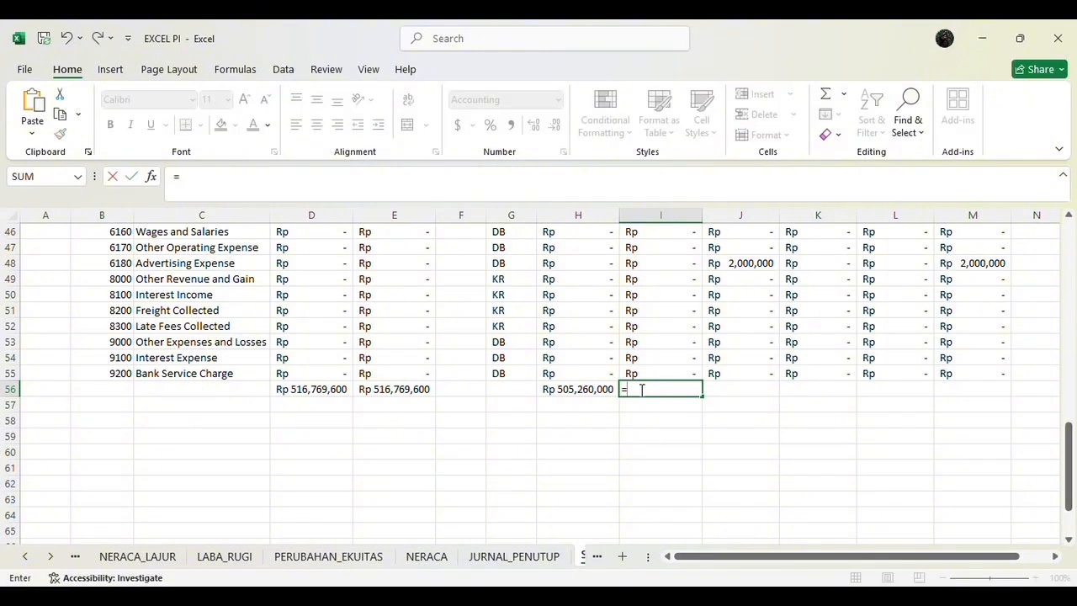
text(SI)
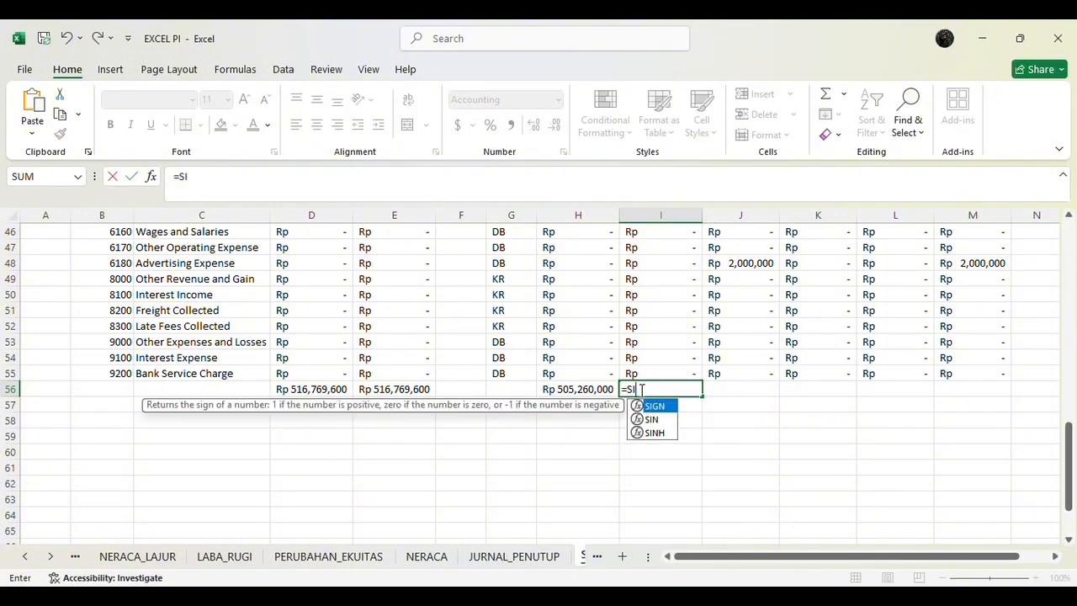
key(BackSpace)
text(UM)
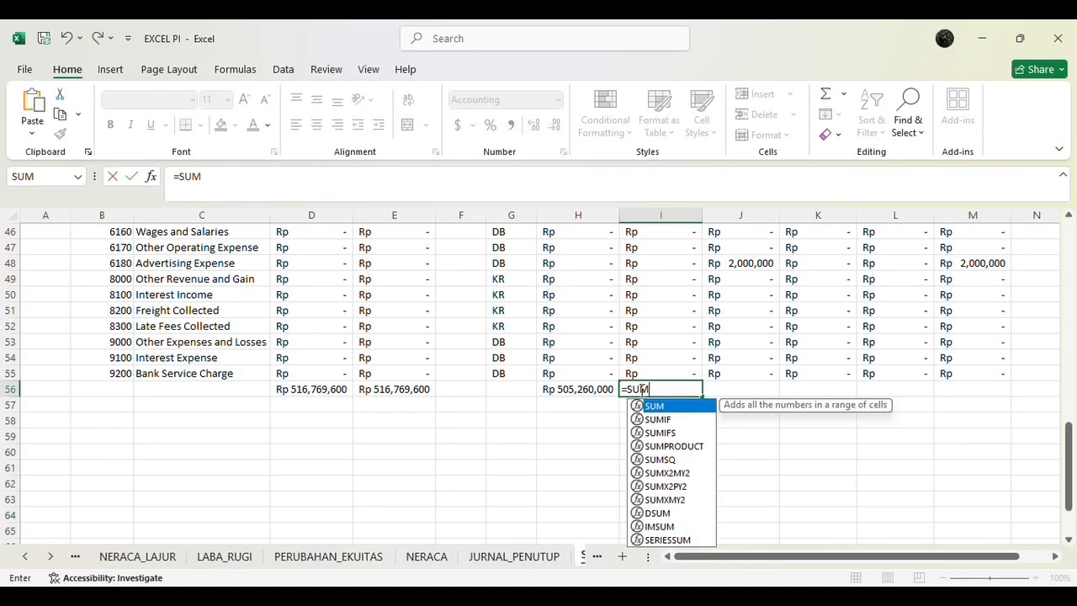
double_click(681, 406)
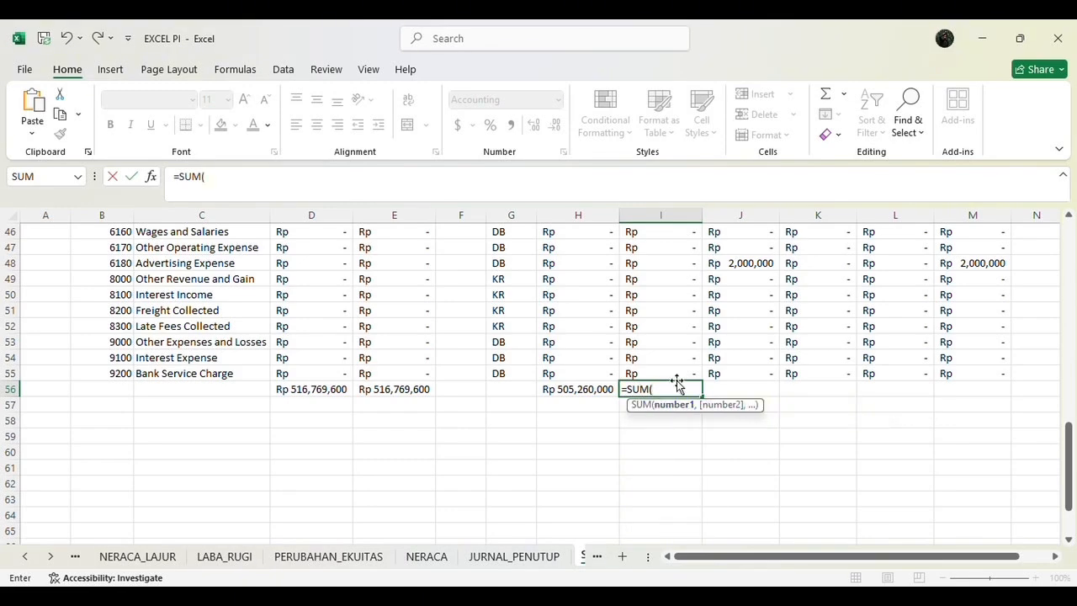
scroll(665, 337, up, 15)
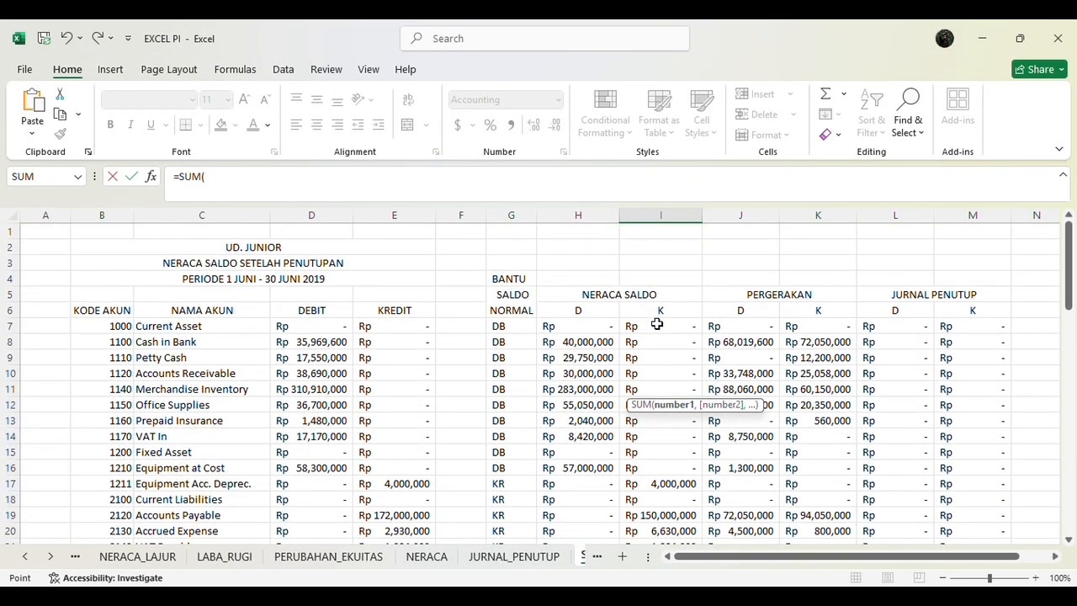
drag(657, 324, 659, 399)
key(Return)
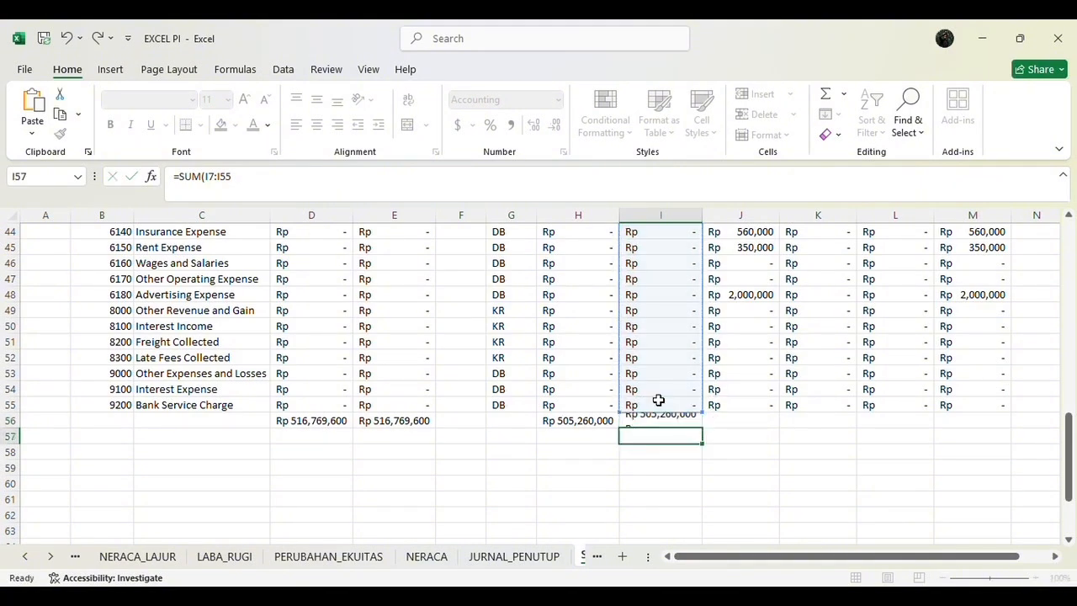
Step: Total the PERGERAKAN debit column in J56 with a SUM formula over J7:J55
scroll(711, 422, up, 14)
scroll(711, 421, down, 15)
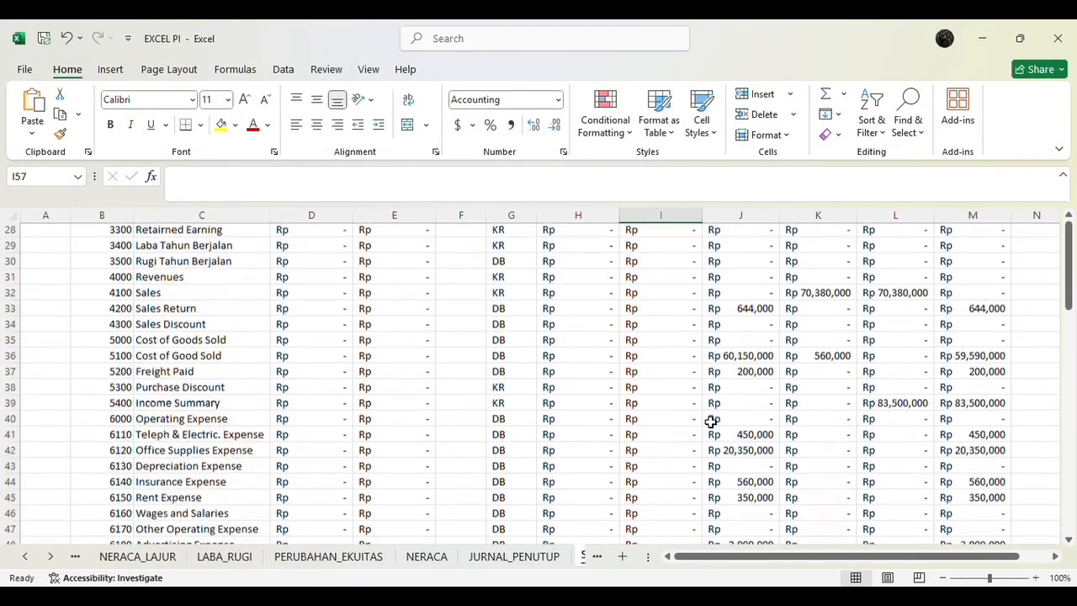
scroll(711, 425, up, 2)
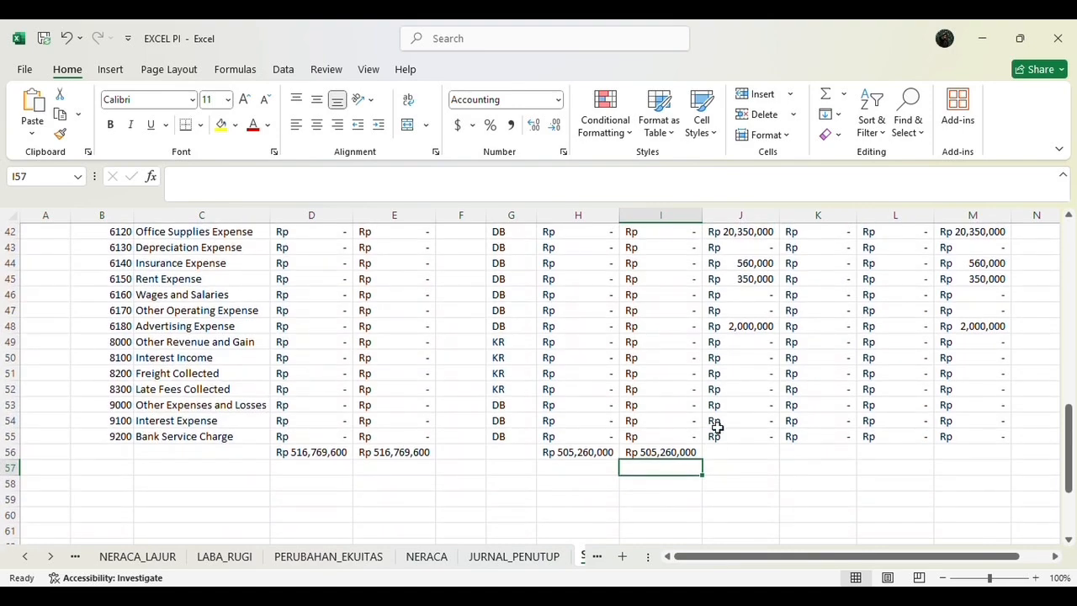
click(726, 446)
scroll(726, 450, up, 13)
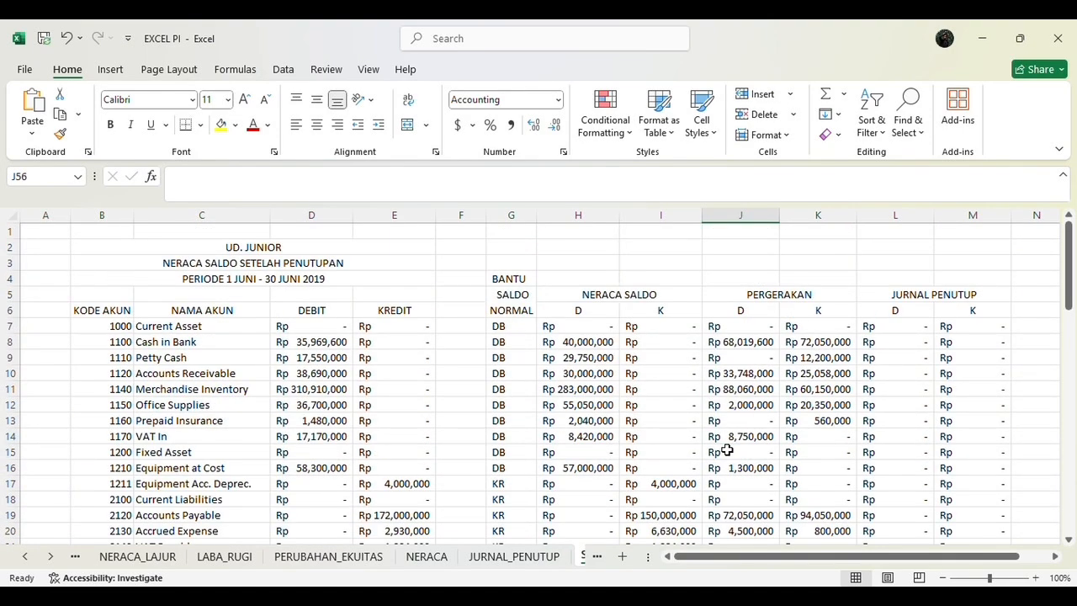
scroll(726, 450, down, 13)
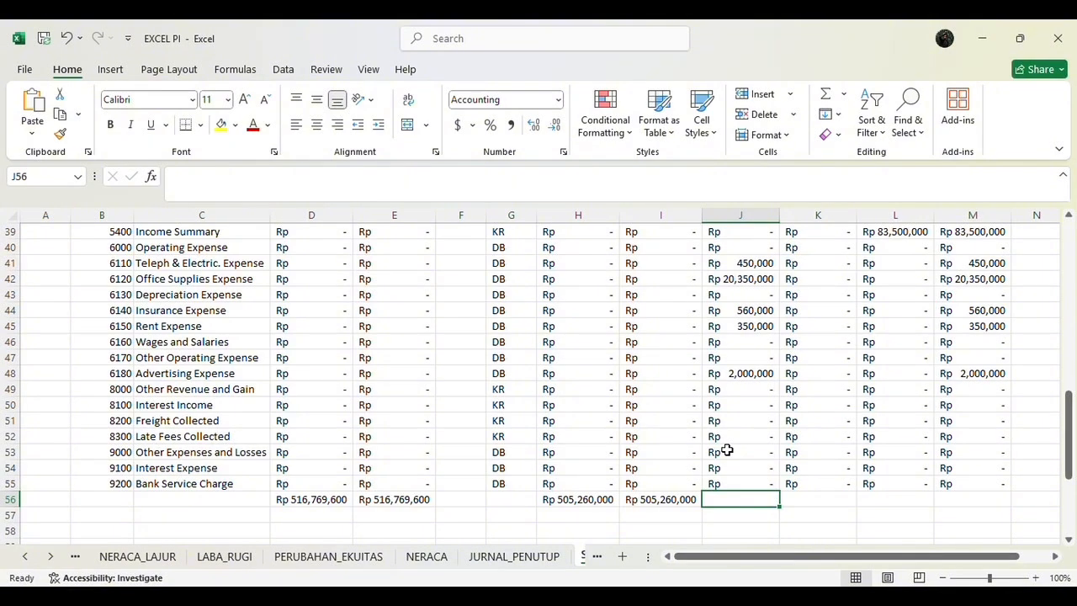
text(=SUM)
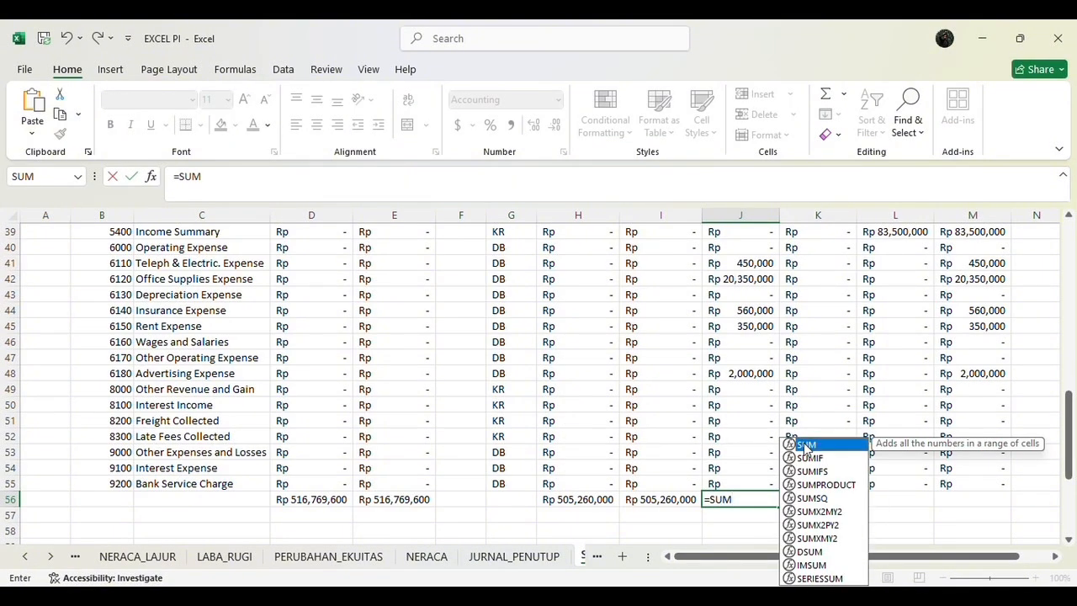
text(()
scroll(783, 379, up, 7)
scroll(783, 379, up, 6)
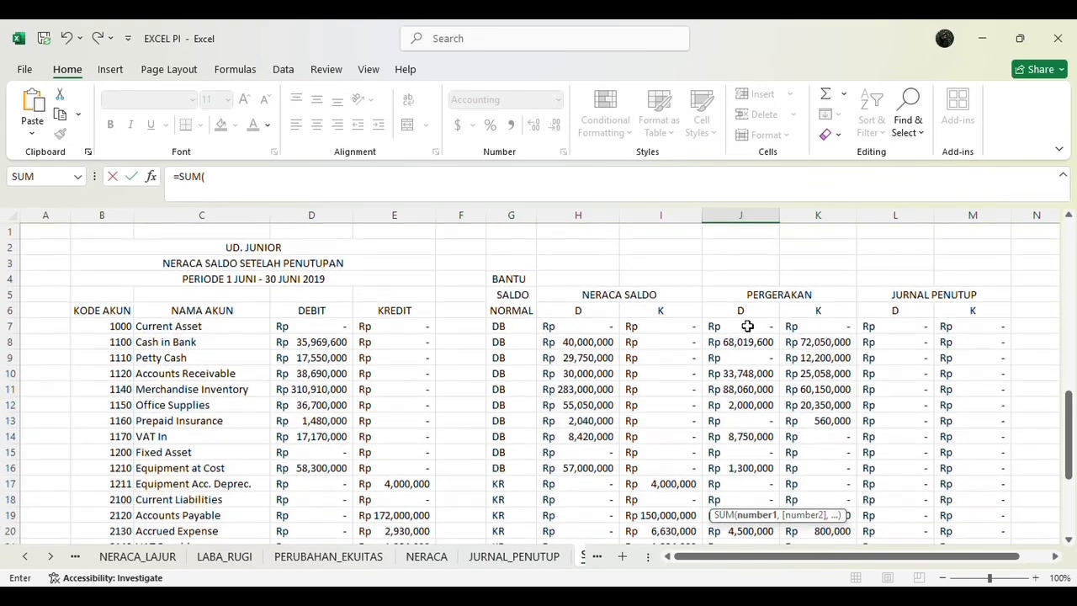
drag(746, 326, 753, 432)
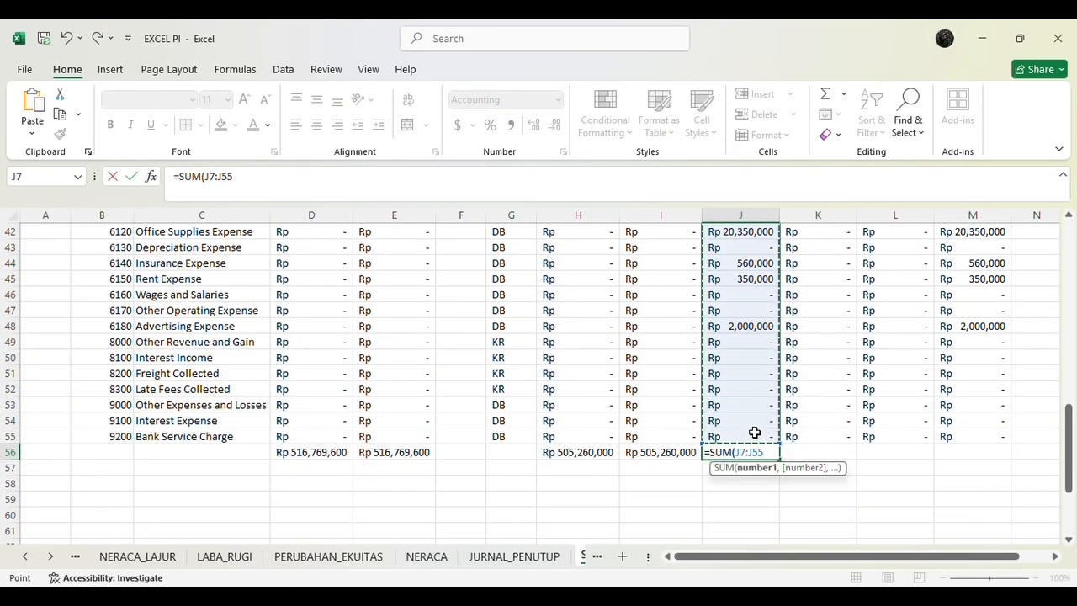
key(Return)
Step: Total the PERGERAKAN credit column in K56 with a SUM formula over K7:K55
click(796, 452)
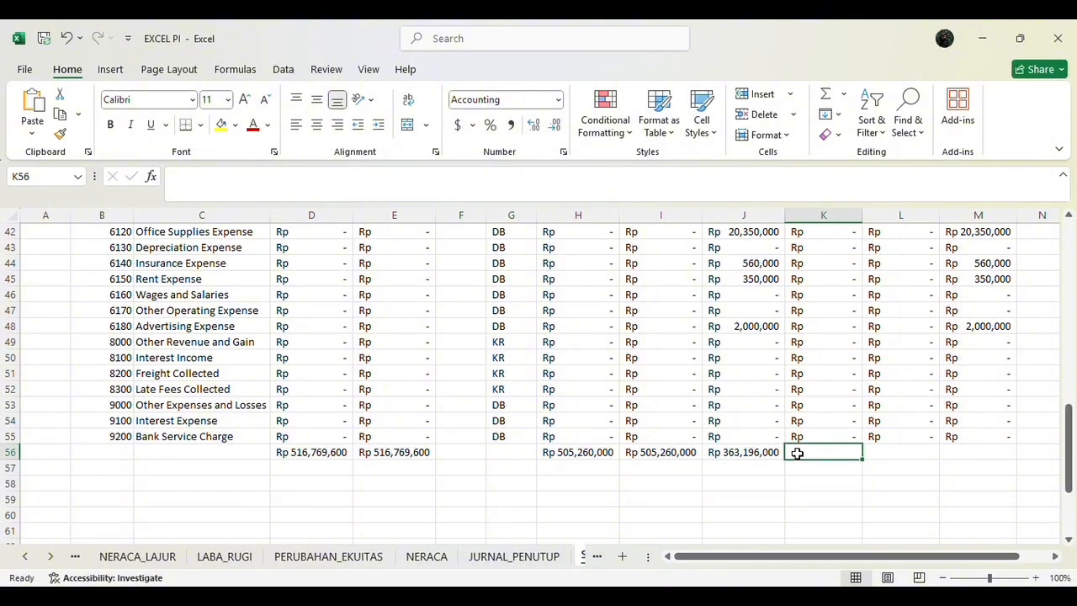
text(=)
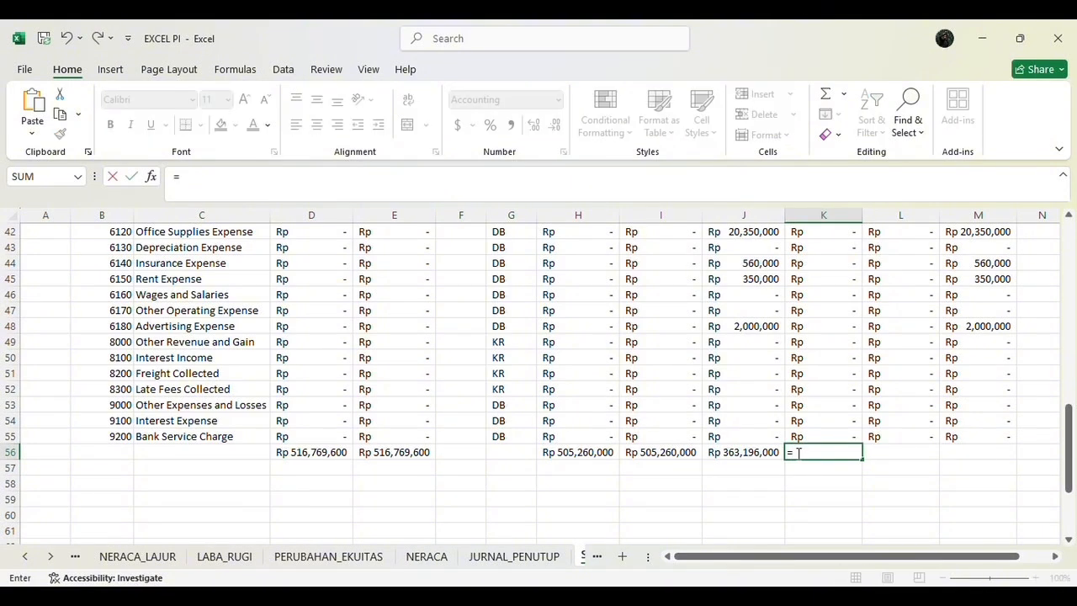
text(SUM)
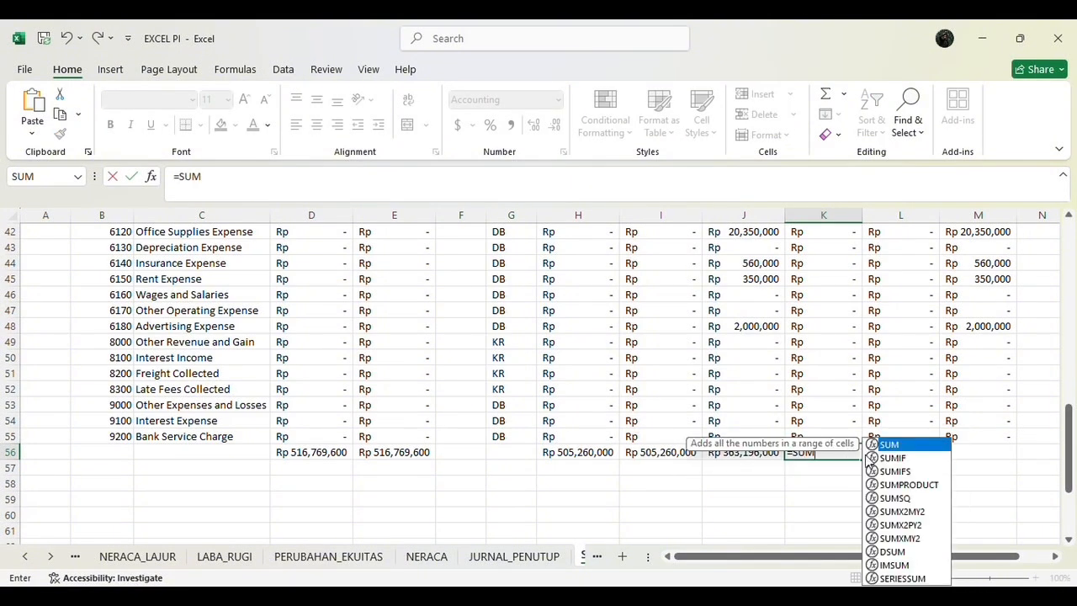
double_click(907, 446)
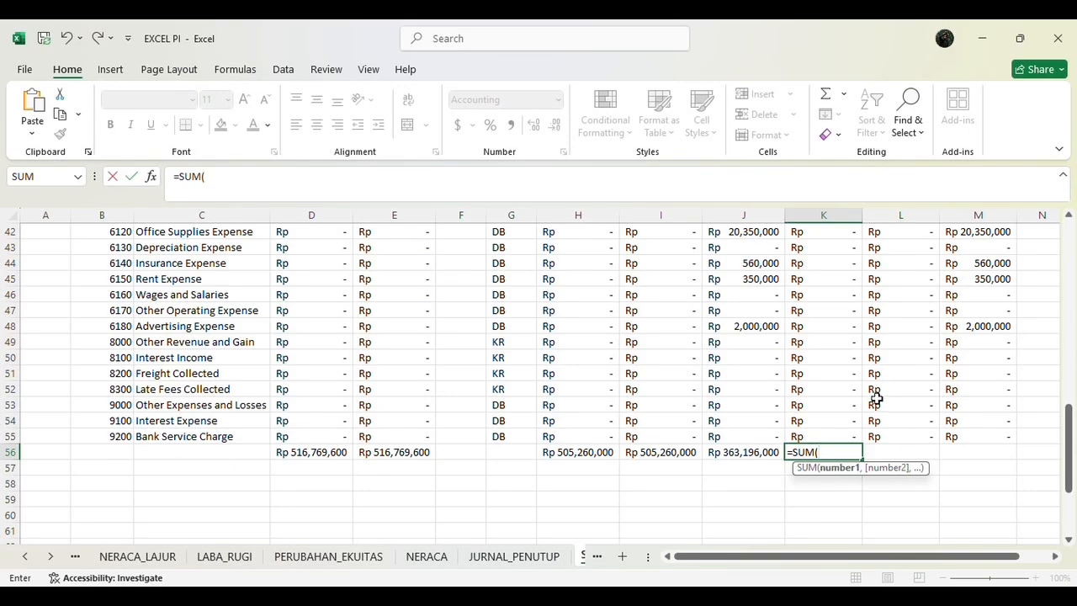
scroll(876, 399, up, 14)
click(832, 329)
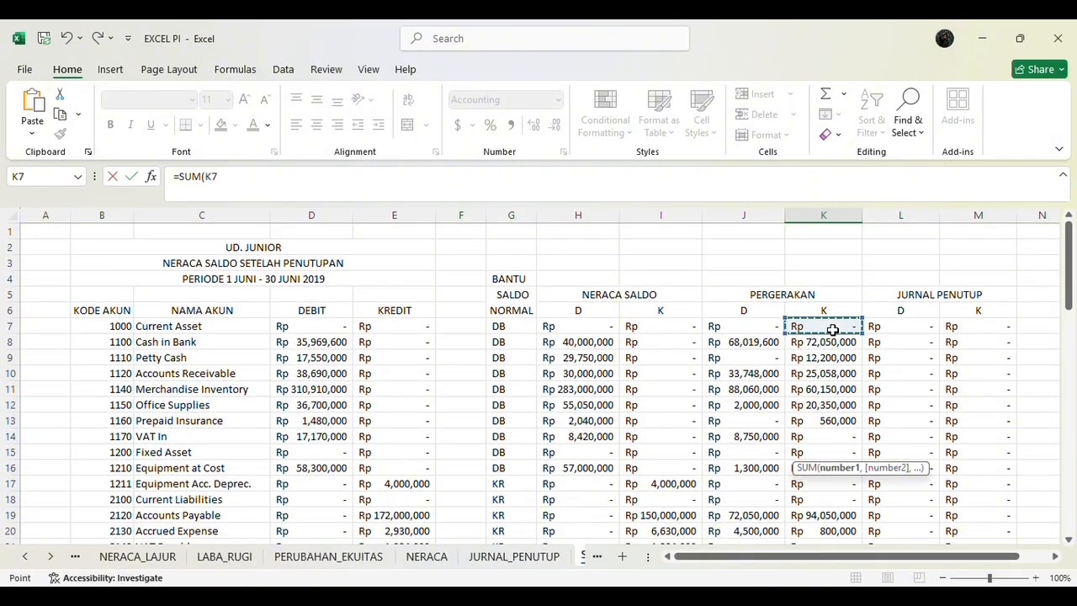
drag(832, 330, 819, 402)
key(Return)
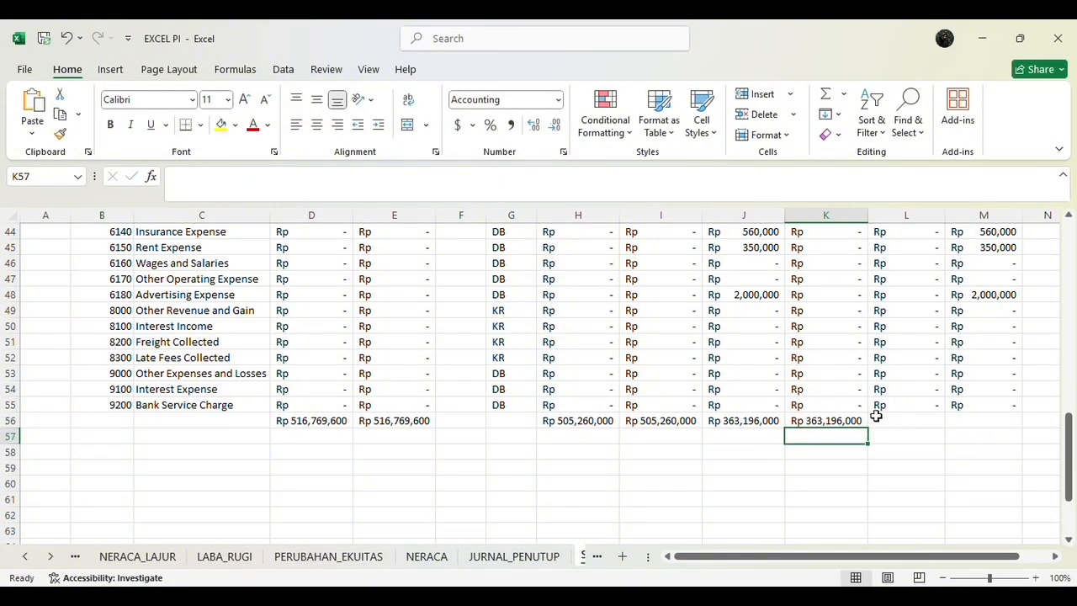
Step: Total the JURNAL PENUTUP debit column in L56 with a SUM formula over L7:L55
click(899, 420)
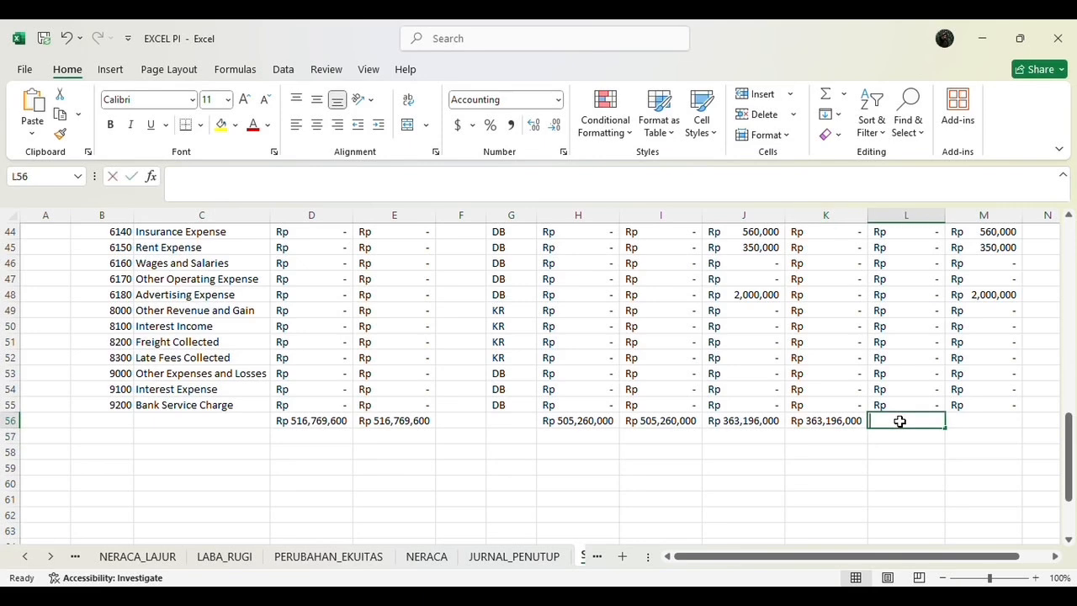
text(=)
scroll(899, 420, up, 14)
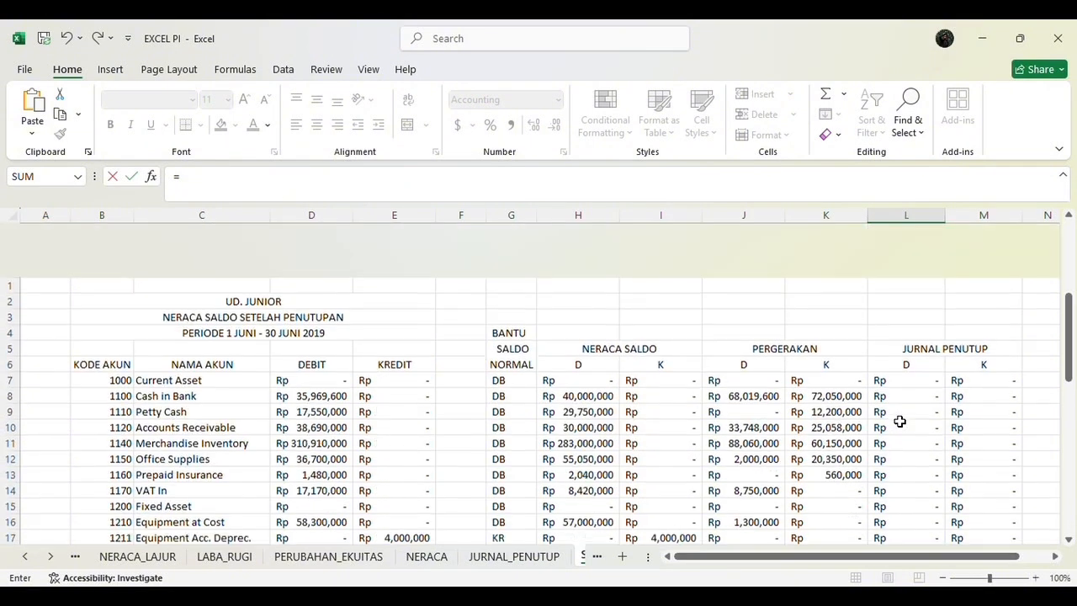
scroll(899, 420, down, 20)
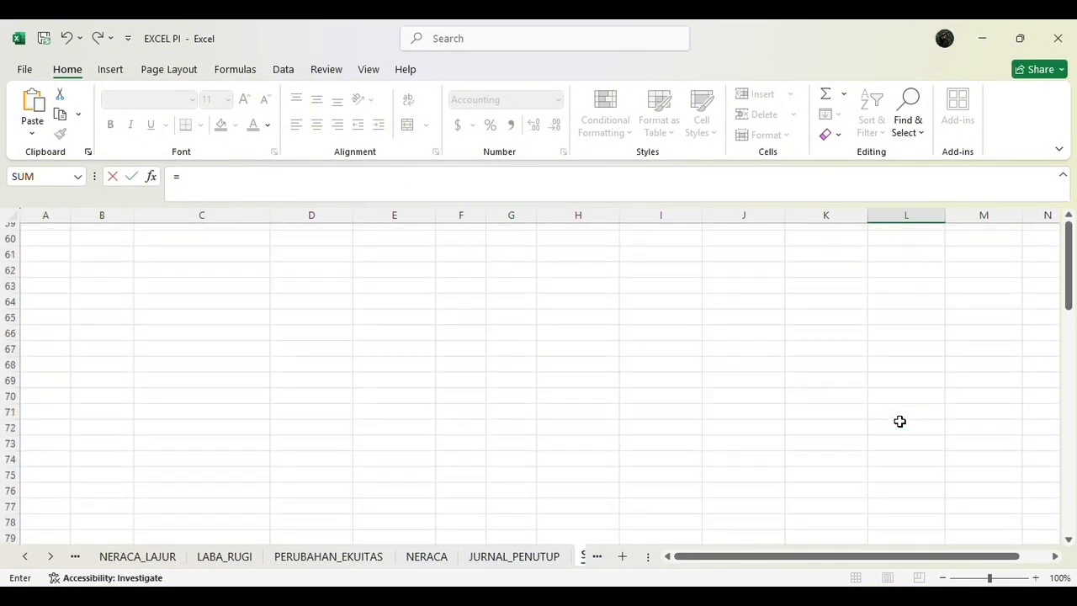
scroll(899, 421, up, 13)
scroll(899, 420, down, 4)
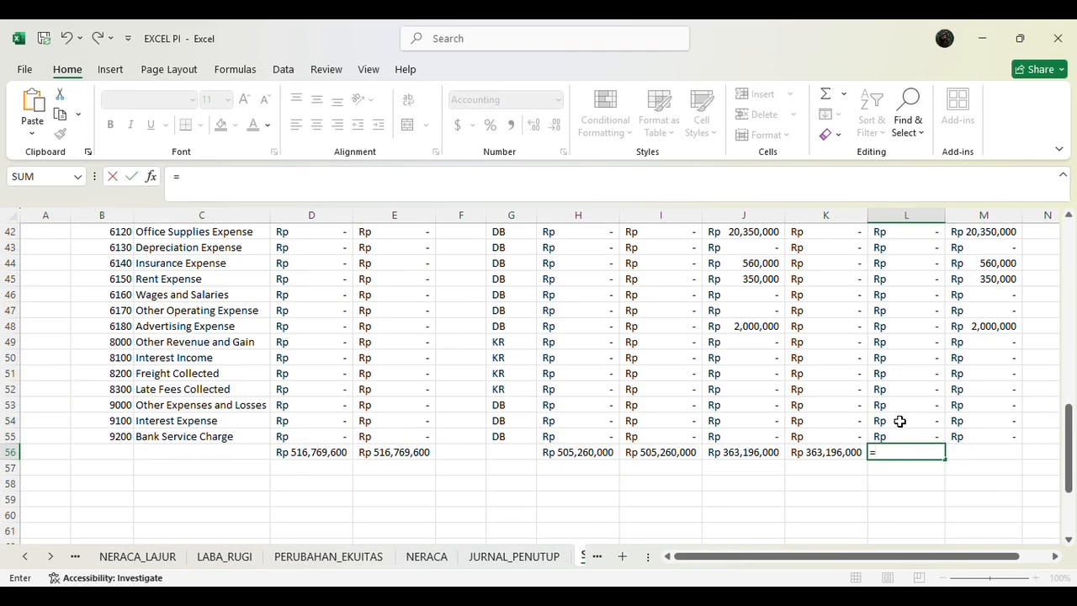
text(UM)
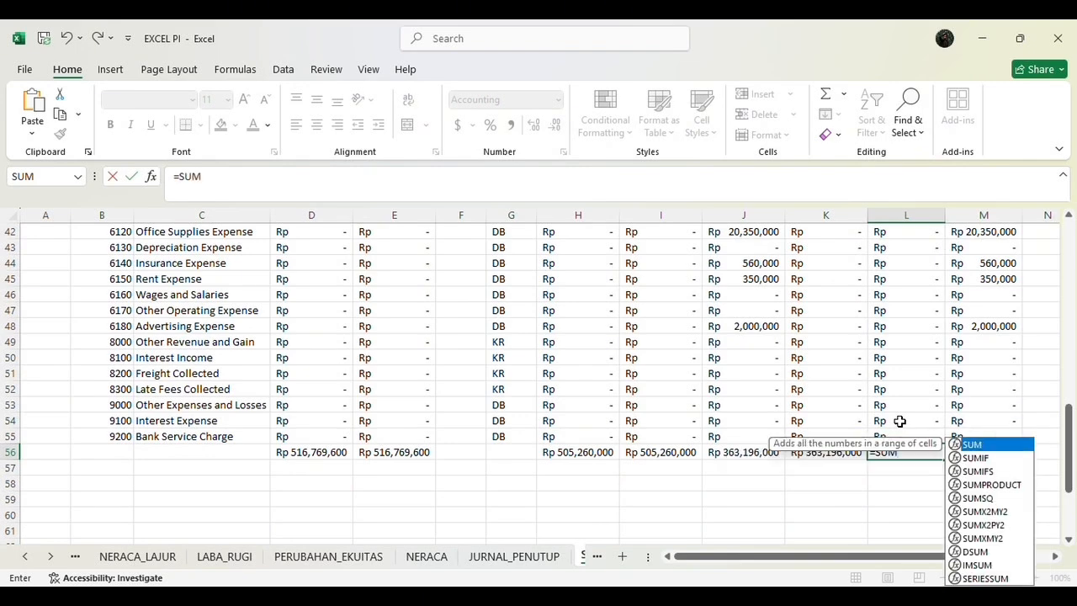
double_click(968, 444)
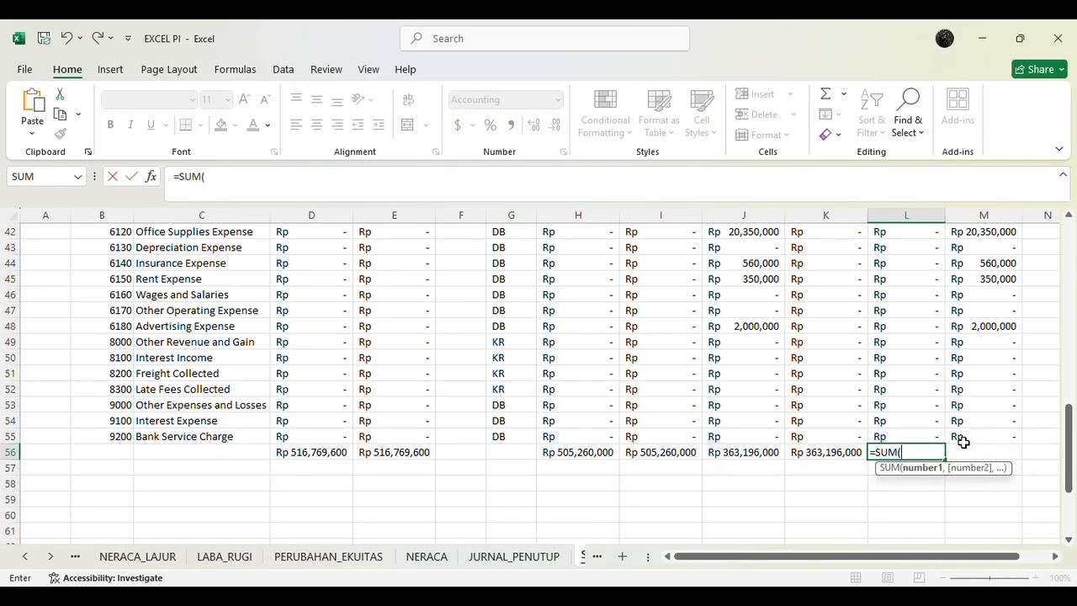
scroll(928, 337, up, 14)
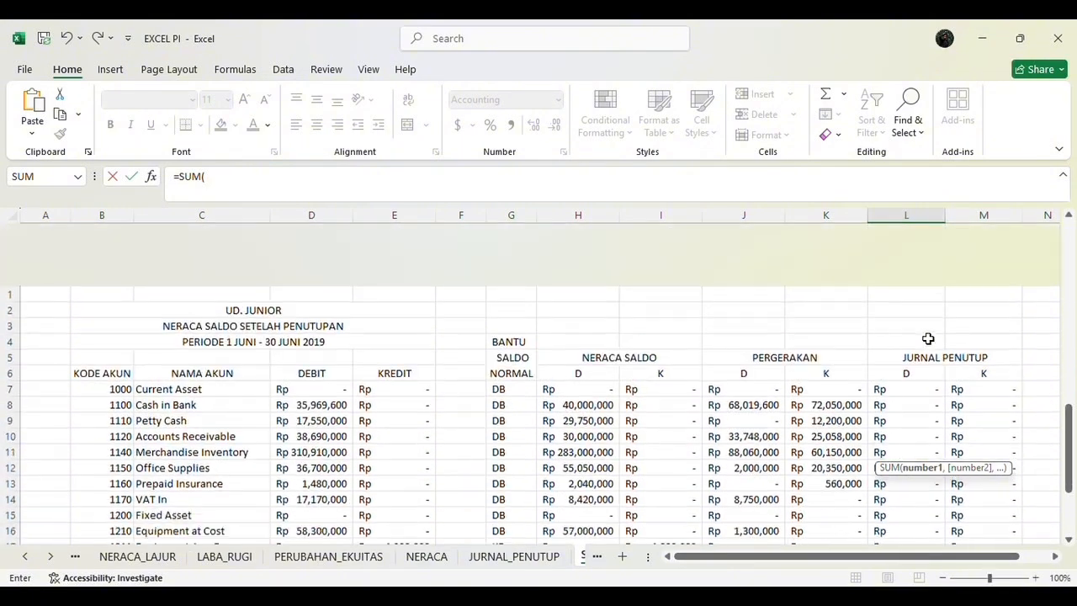
drag(913, 330, 913, 467)
key(Return)
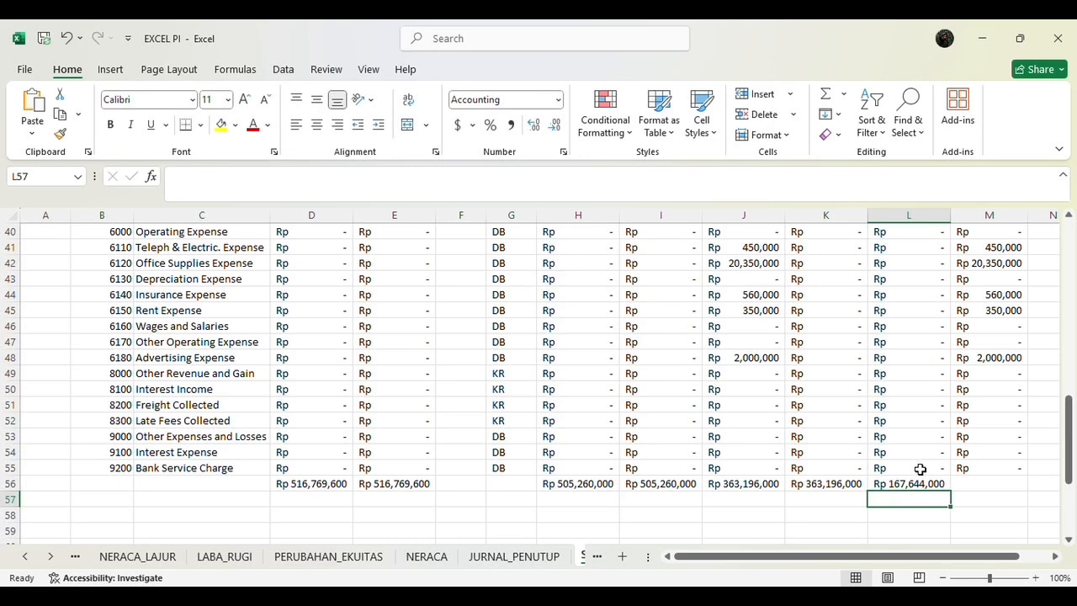
Step: Total the JURNAL PENUTUP credit column in M56 with a SUM formula over M7:M55
click(965, 485)
scroll(966, 485, right, 2)
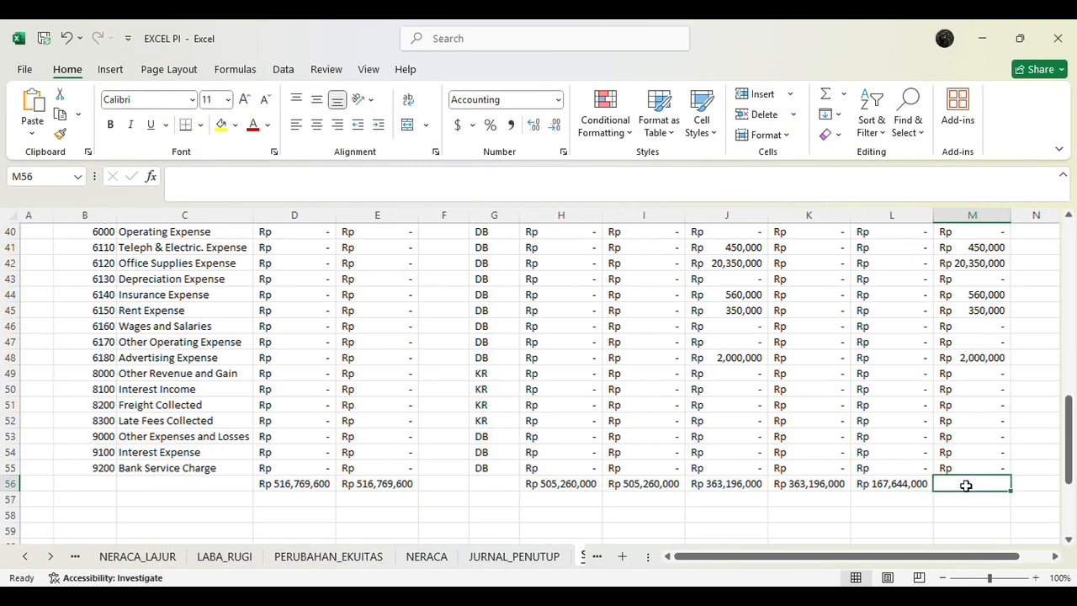
text(=)
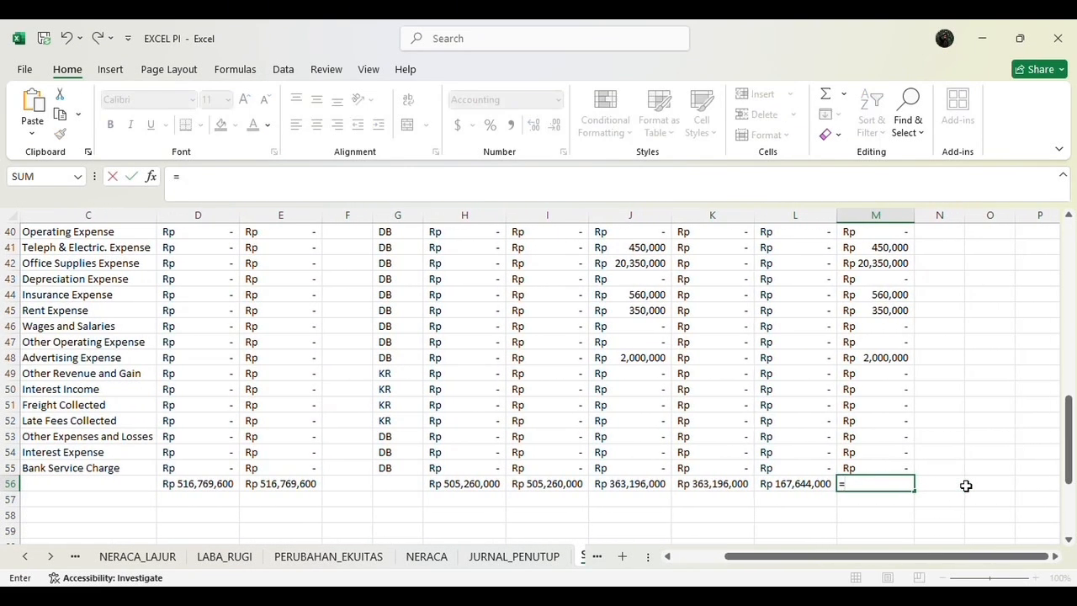
scroll(966, 486, up, 13)
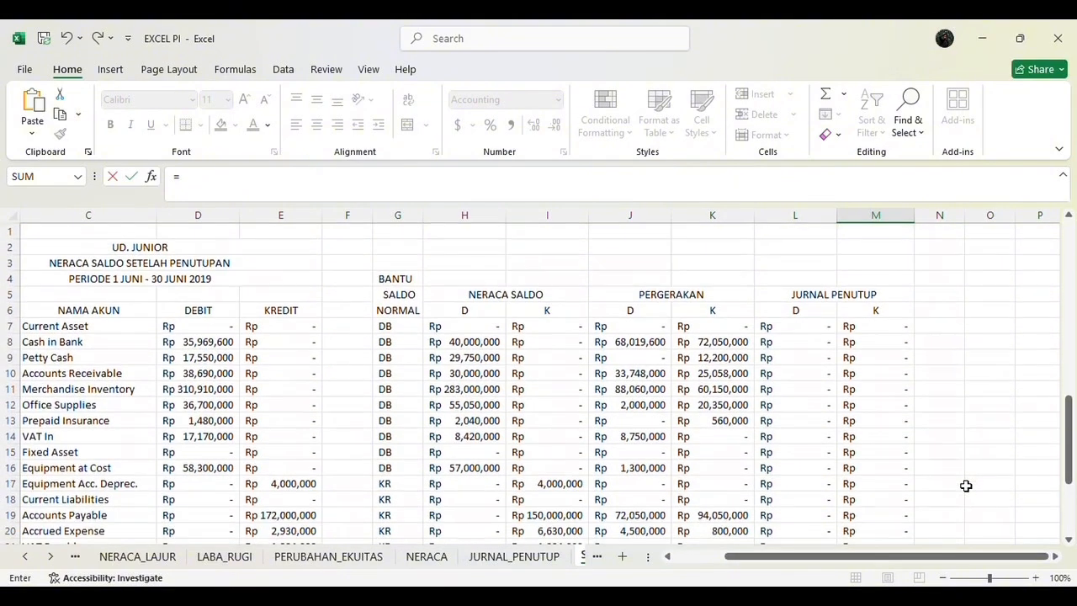
scroll(965, 485, down, 2)
scroll(966, 485, down, 16)
scroll(966, 485, up, 4)
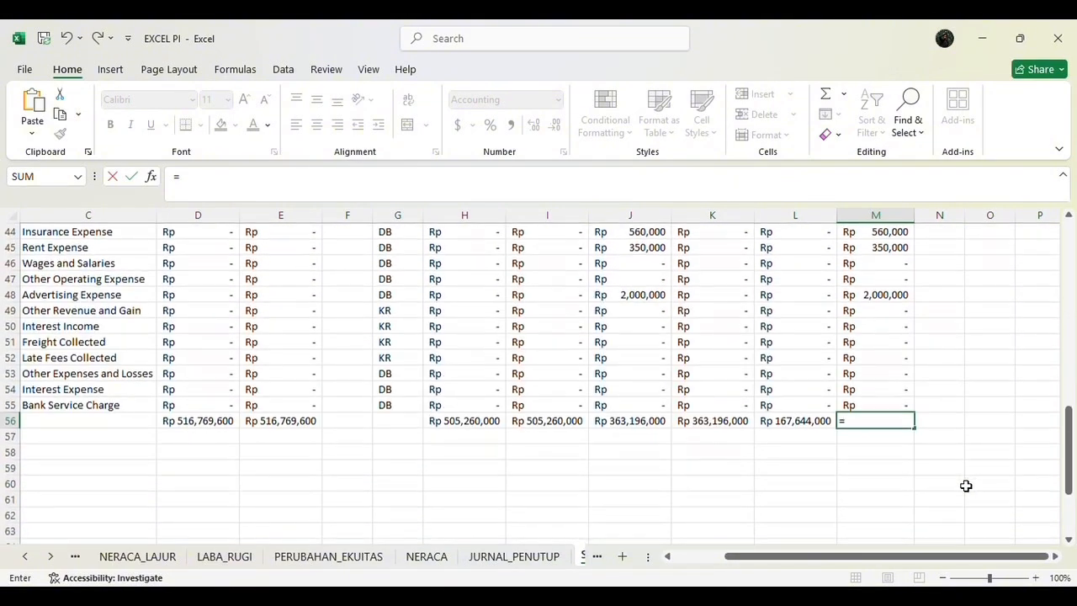
text(SUM)
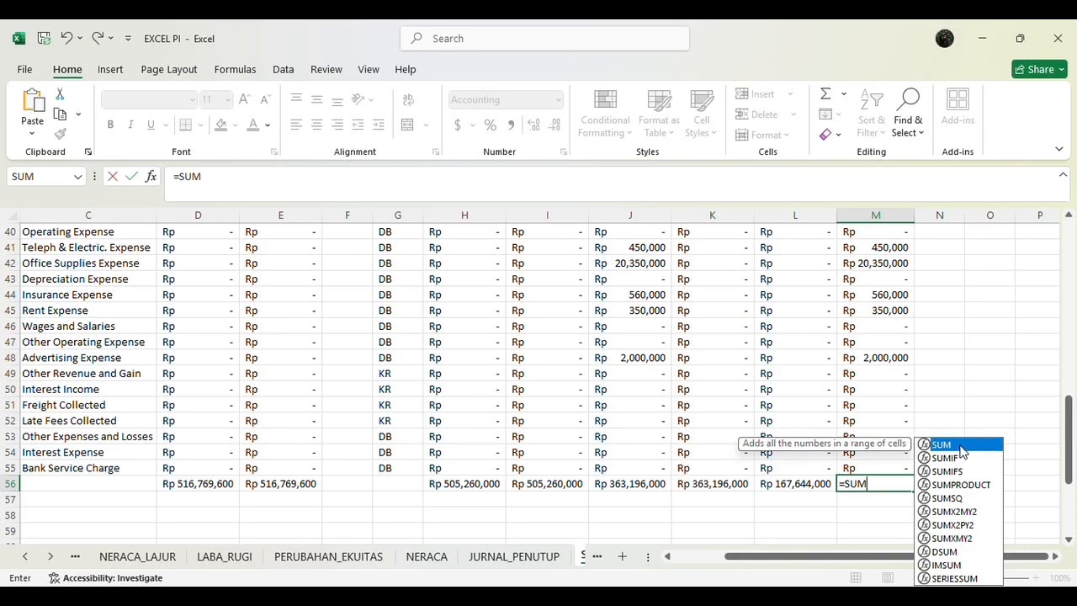
double_click(960, 445)
scroll(960, 445, up, 13)
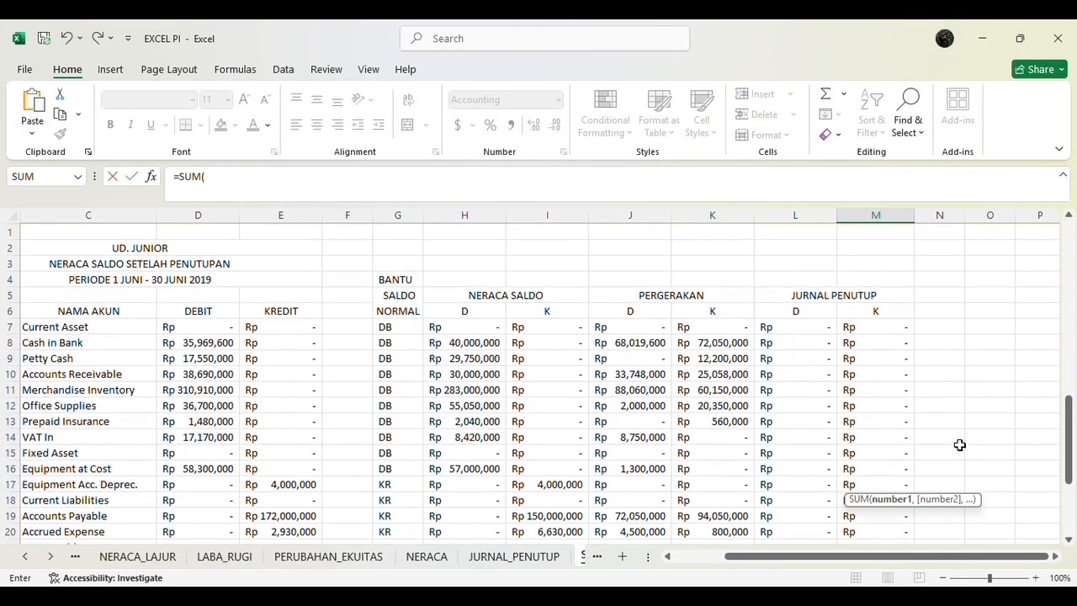
drag(889, 326, 885, 372)
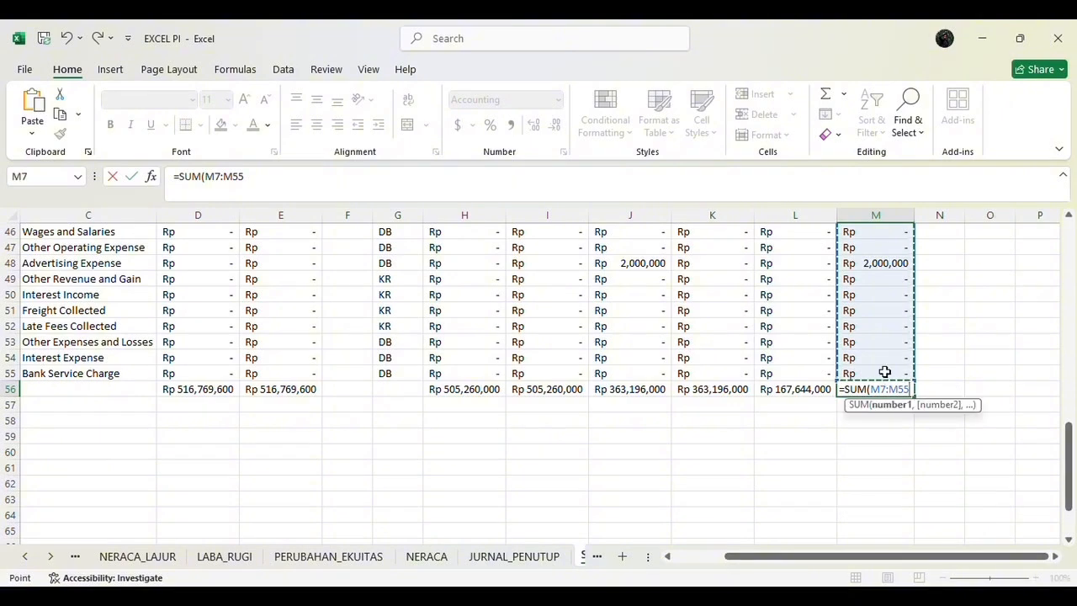
key(Return)
scroll(769, 398, left, 3)
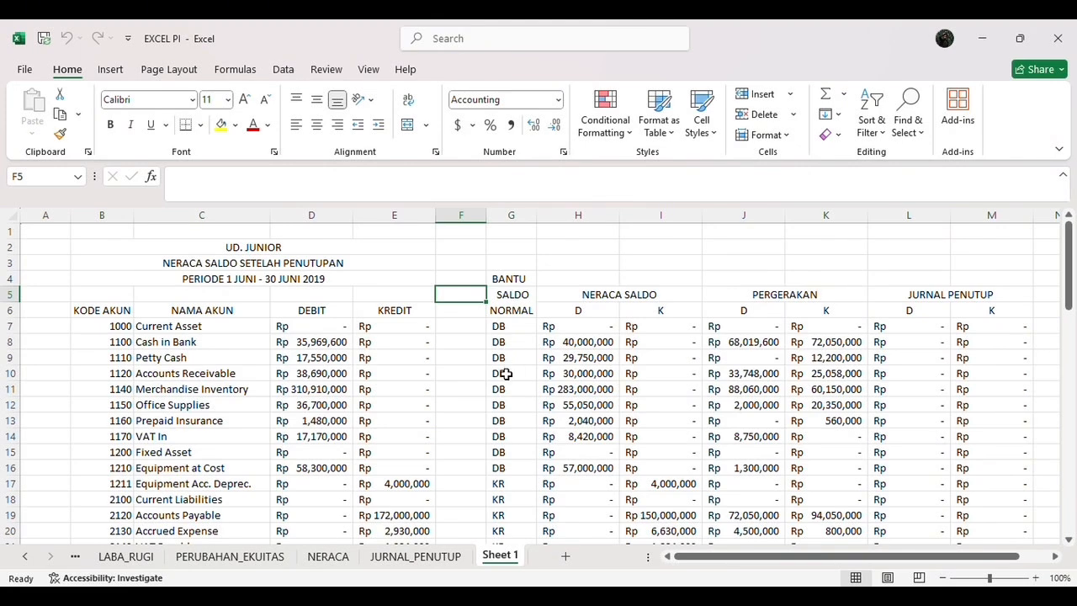
Step: Rename the Sheet 1 worksheet as NSD_PENUTUPAN
double_click(502, 556)
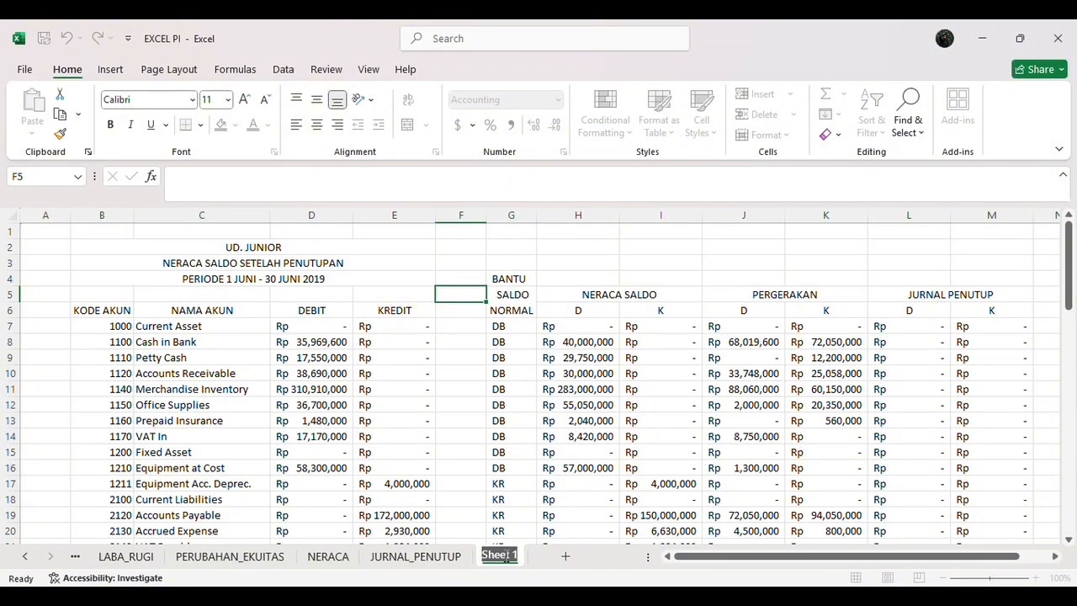
text(N)
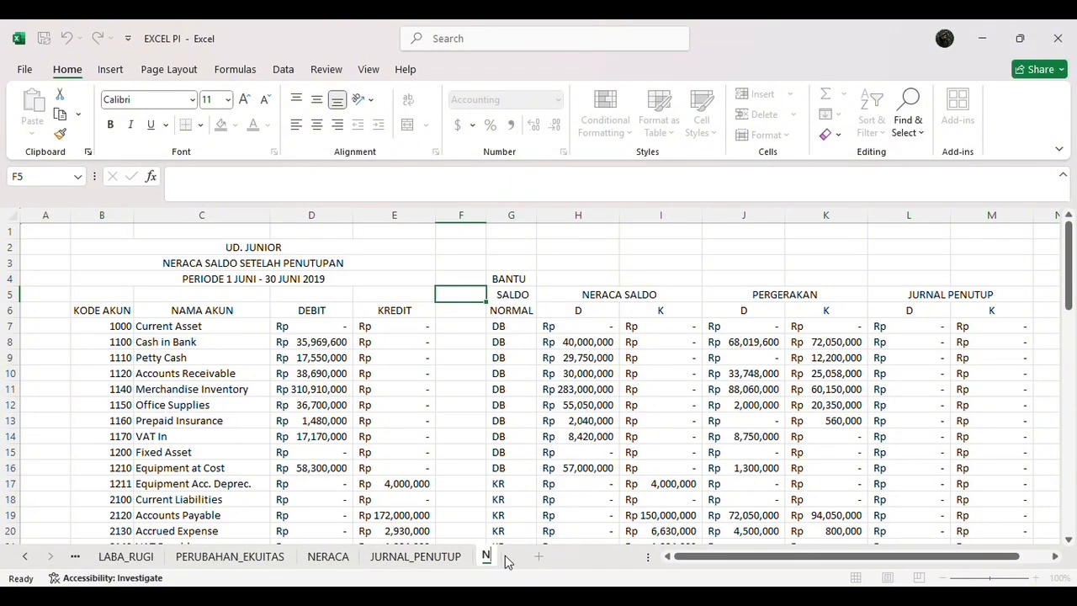
text(SD_)
text(PENU)
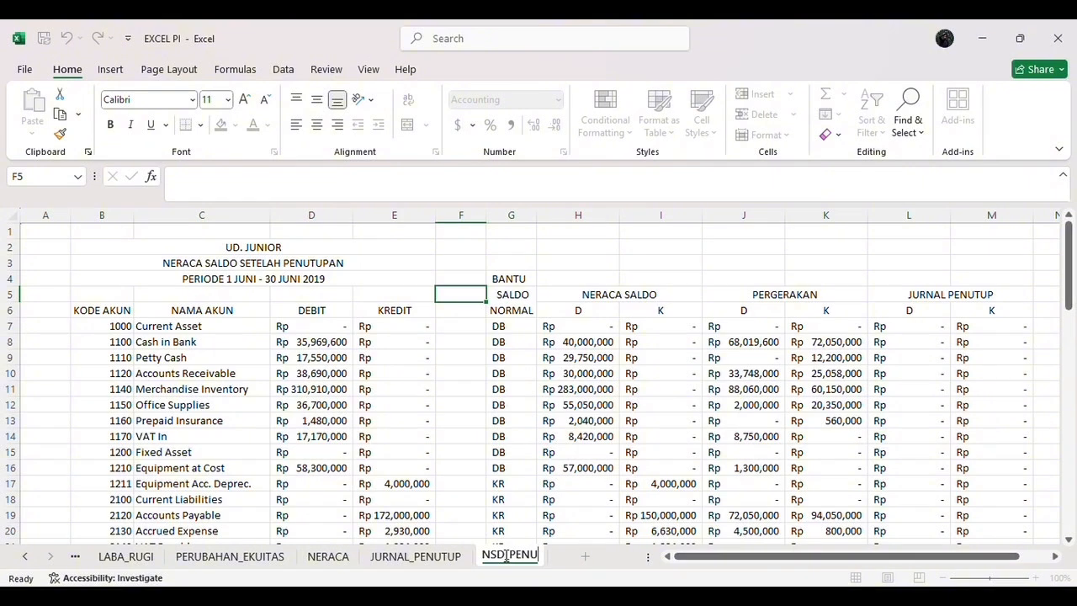
text(TUPA)
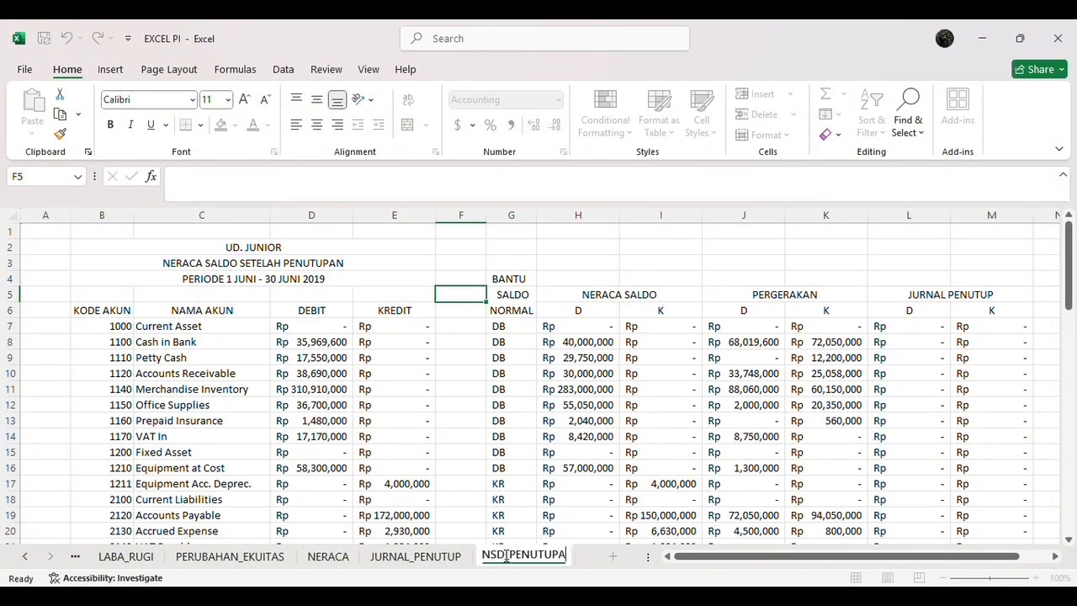
text(N)
key(Return)
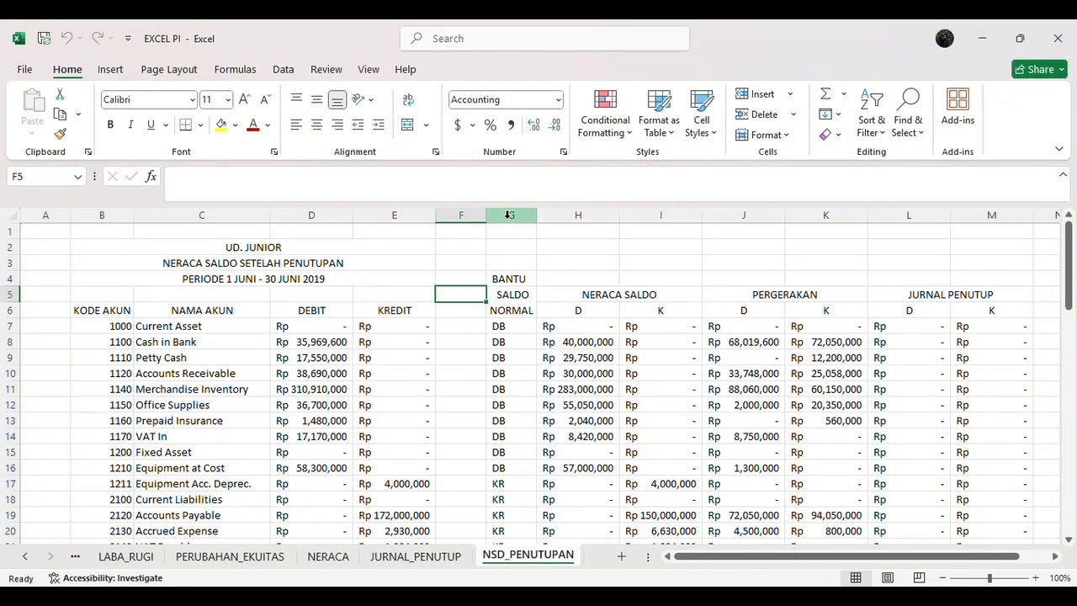
Step: Group the helper columns G through M and collapse the group
drag(509, 215, 1011, 211)
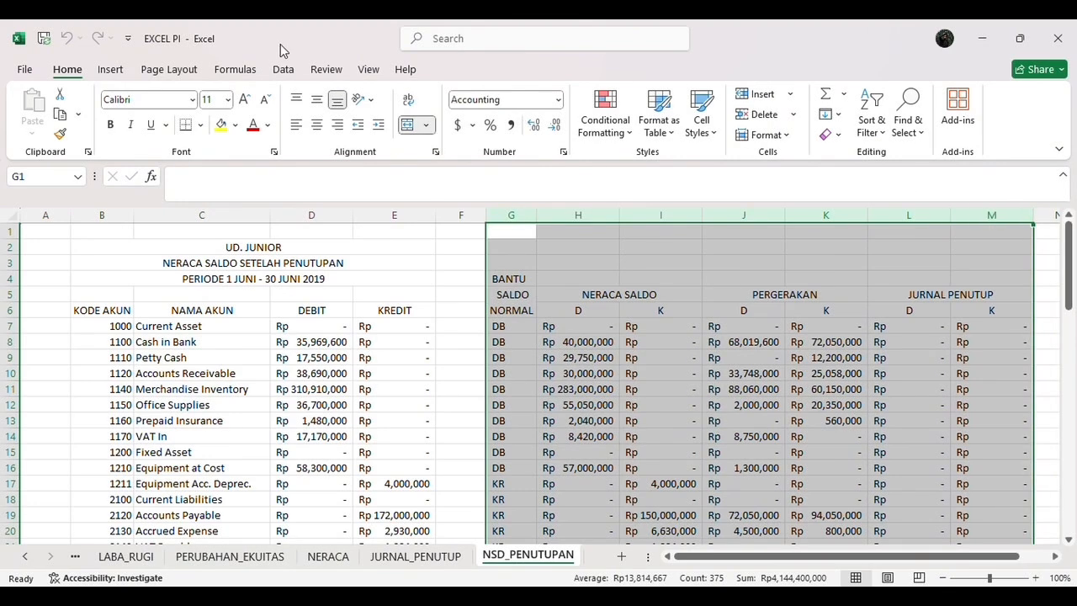
click(283, 67)
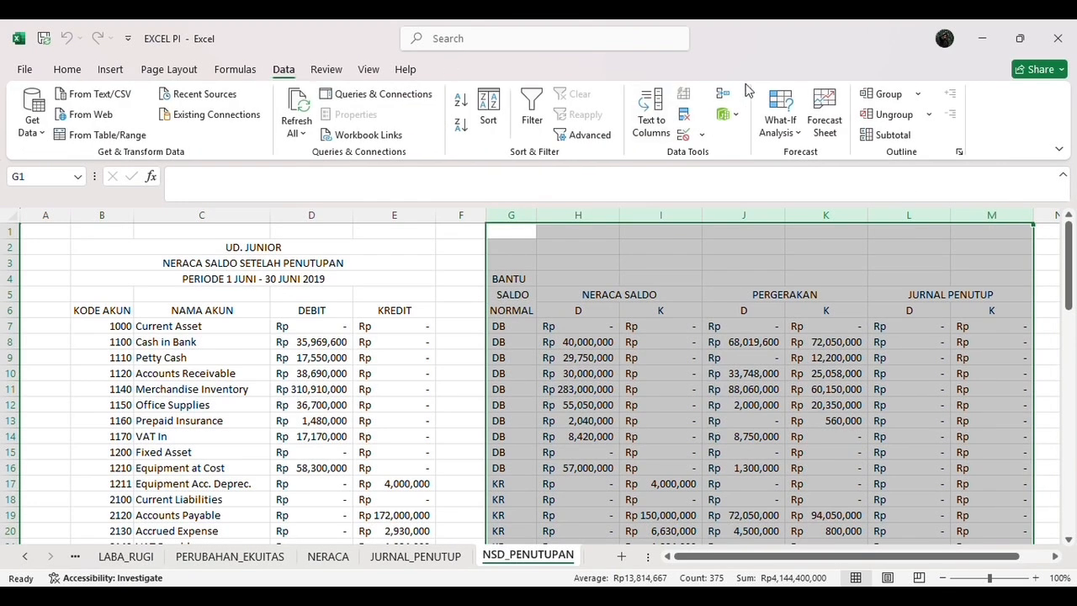
click(885, 95)
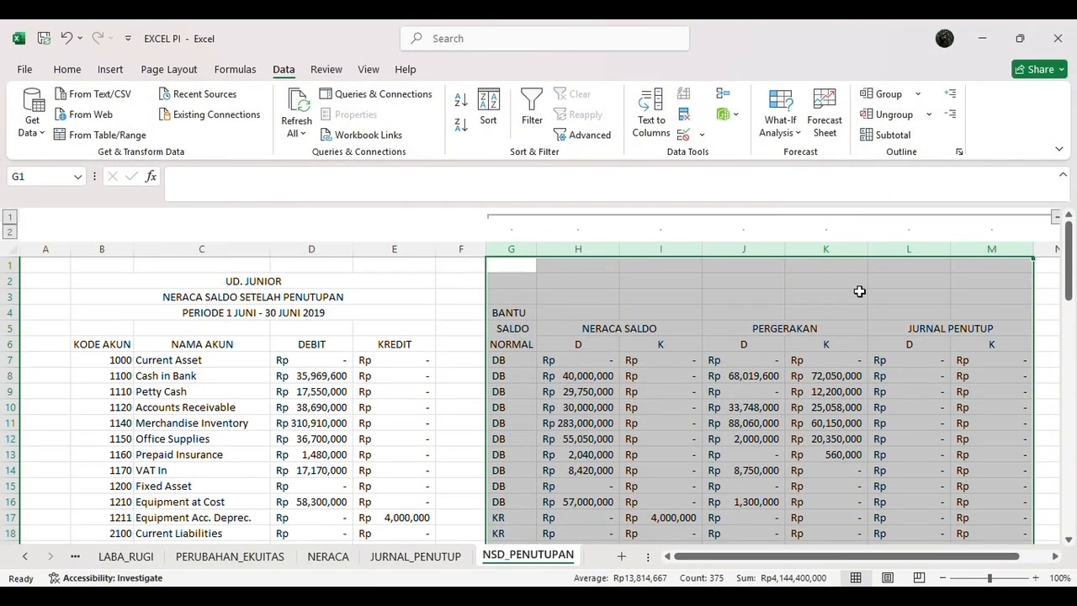
scroll(987, 327, right, 2)
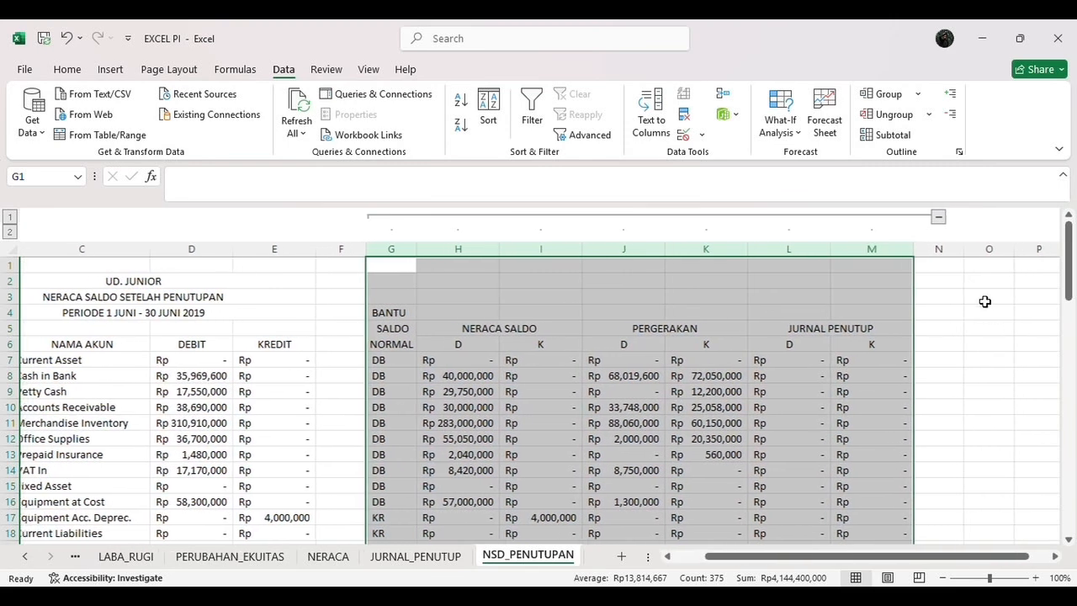
click(945, 277)
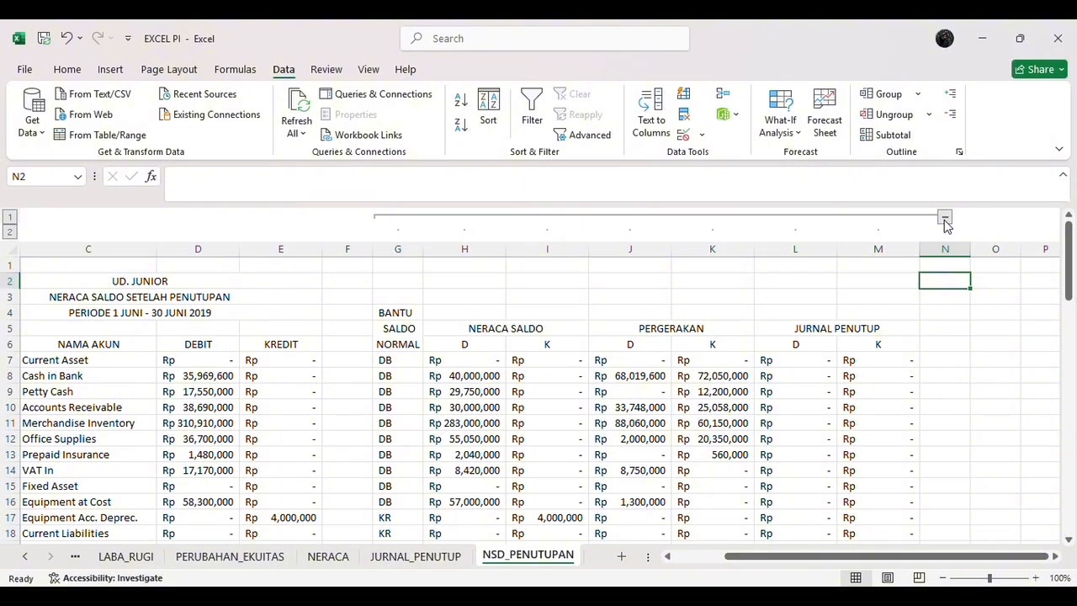
click(944, 217)
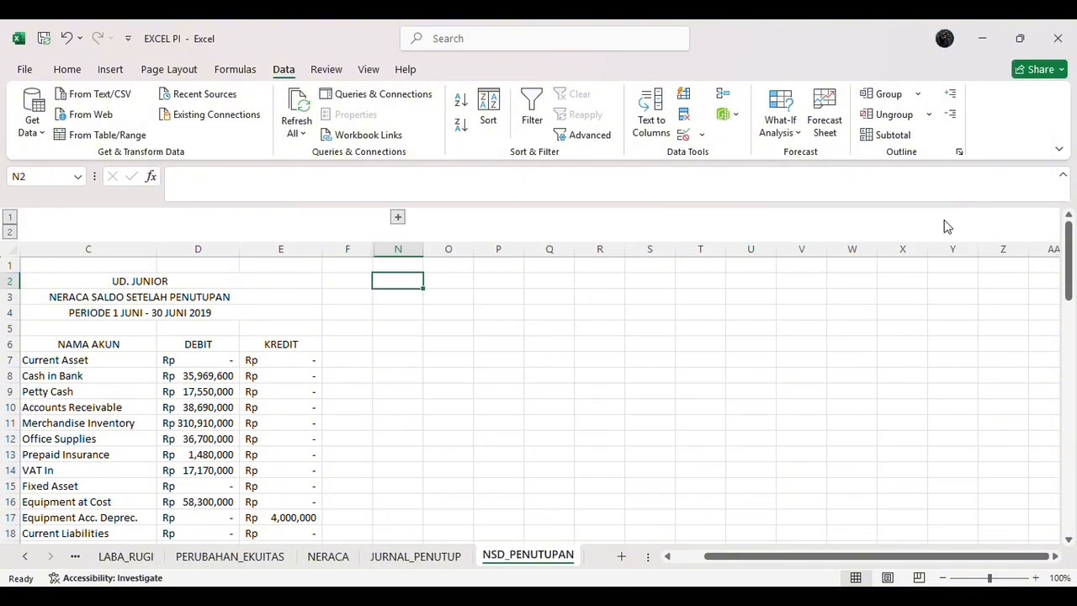
scroll(606, 368, left, 3)
scroll(606, 368, down, 2)
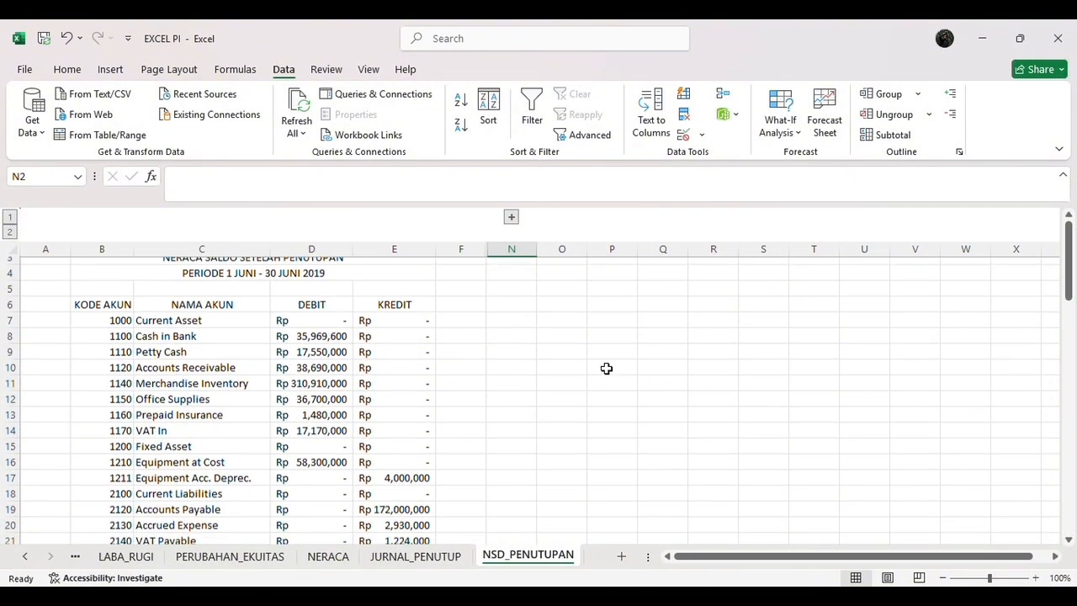
scroll(605, 368, up, 2)
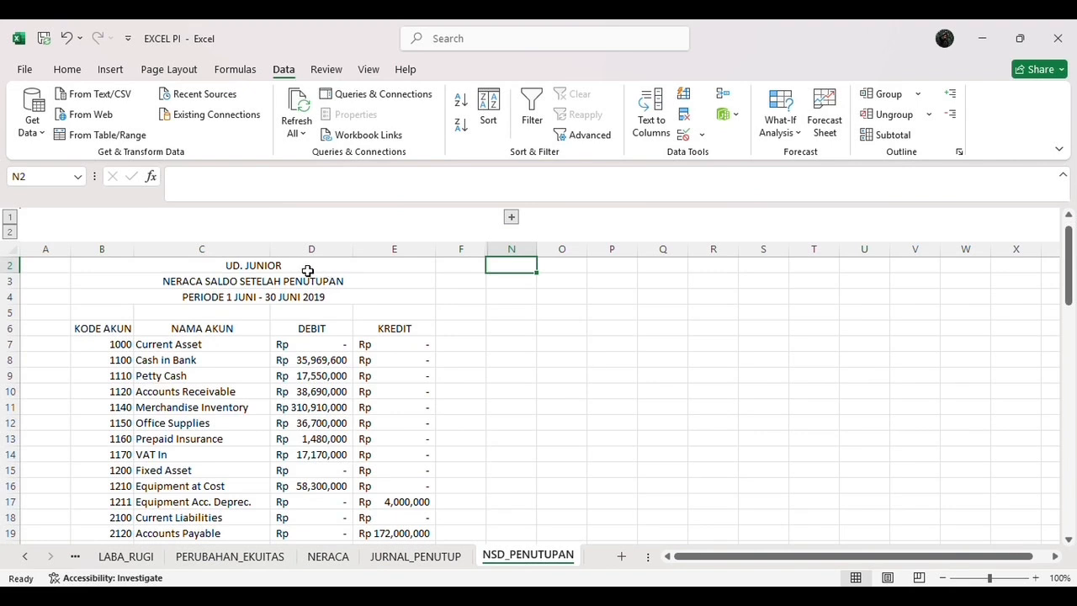
Step: Make the three title rows in B2:E4 bold and apply all borders to them
scroll(252, 269, up, 1)
drag(138, 279, 220, 313)
click(64, 69)
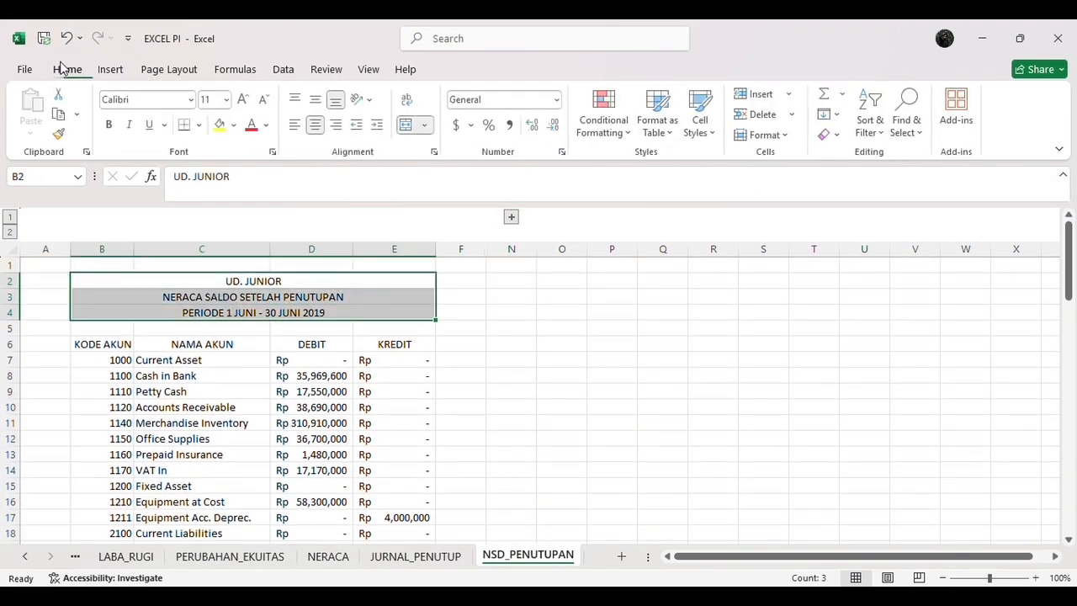
click(112, 125)
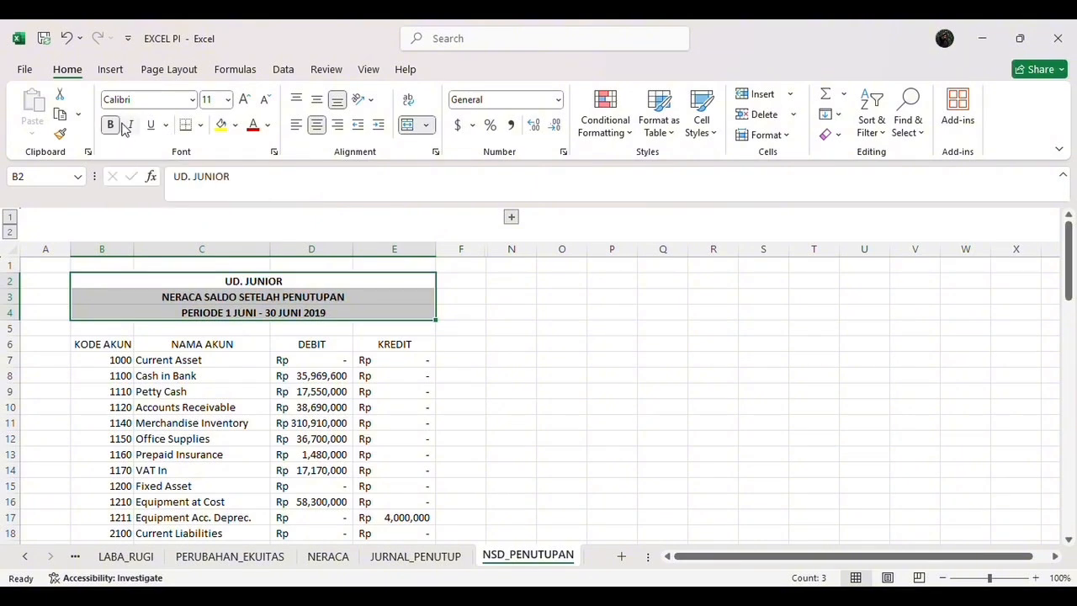
click(201, 126)
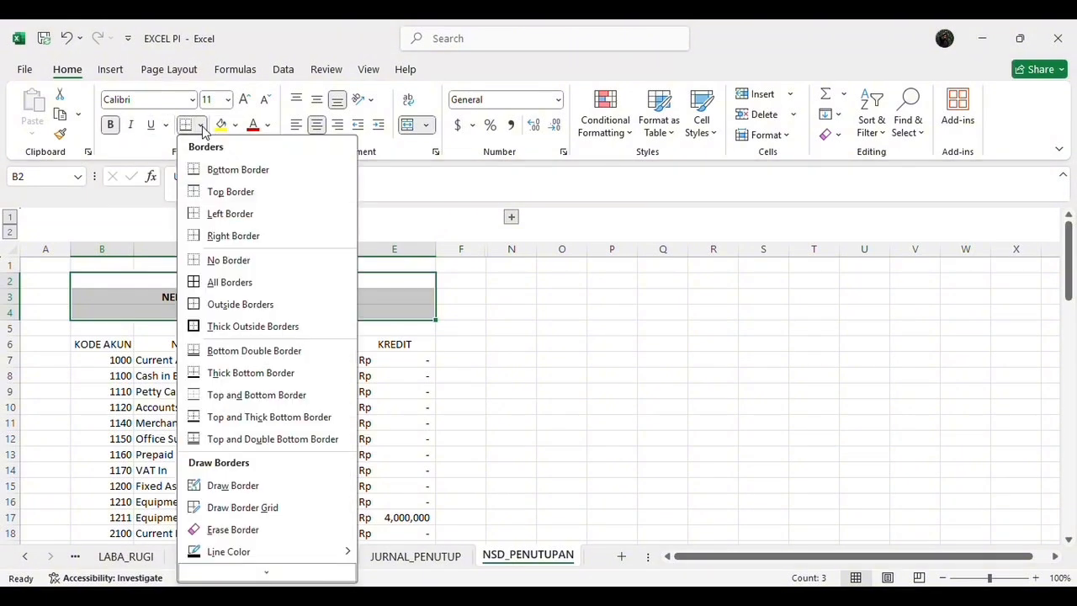
click(213, 282)
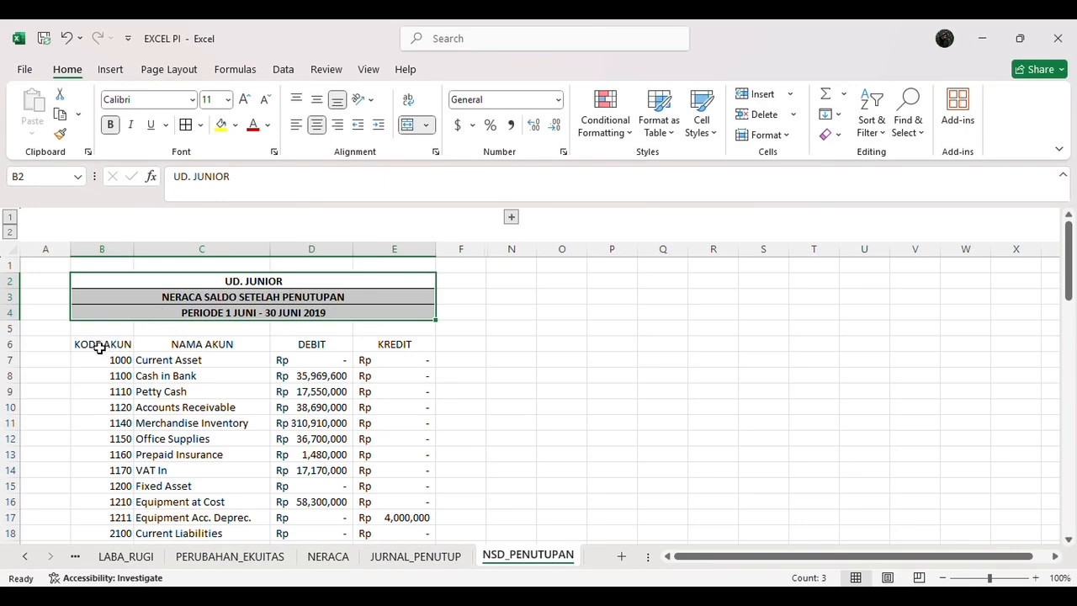
Step: Apply all borders to the trial balance table from the header row through the totals, B6:E56
drag(99, 348, 379, 485)
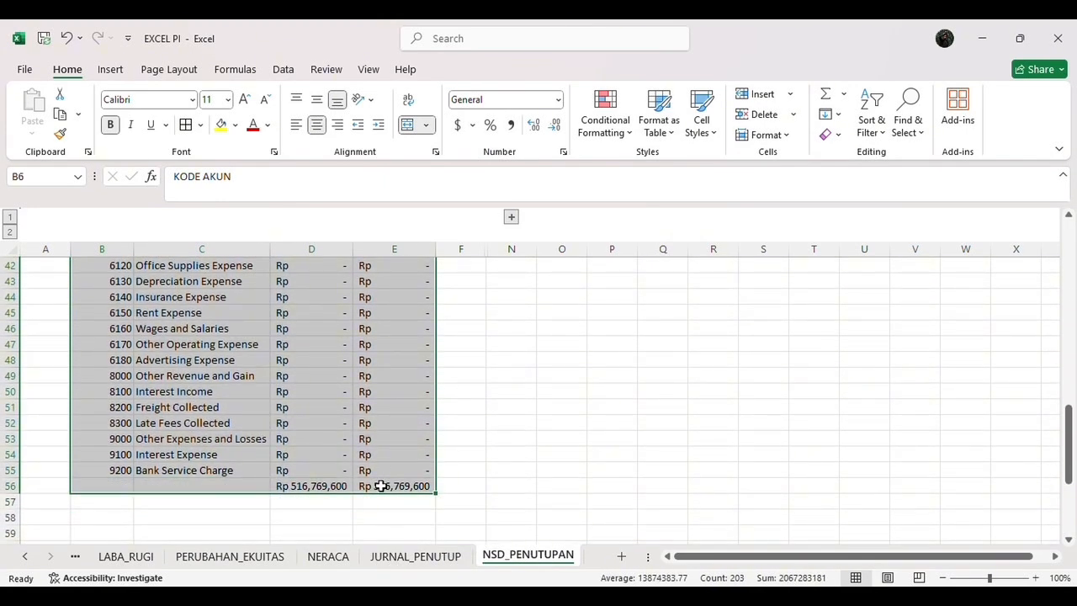
click(184, 127)
scroll(297, 469, down, 8)
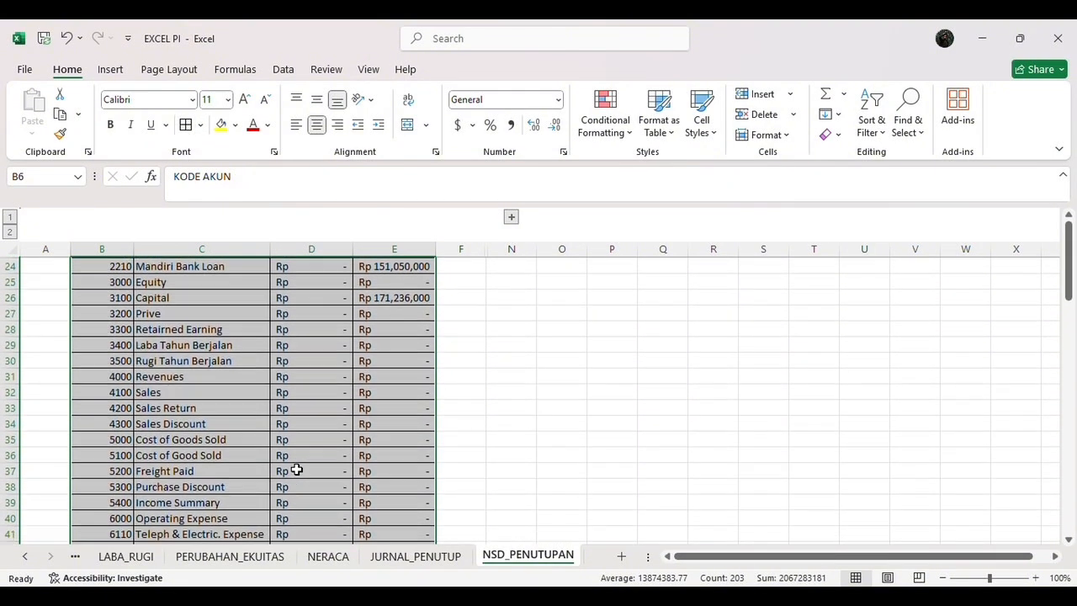
Step: Merge and center B56:C56 and enter the label TOTAL in it
scroll(296, 470, down, 9)
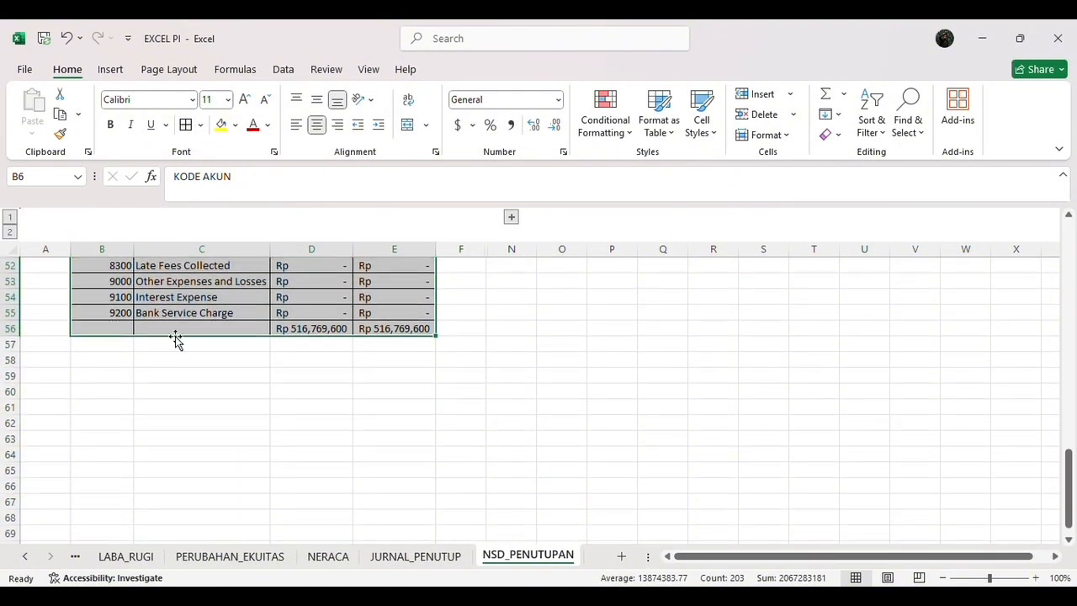
drag(118, 328, 199, 331)
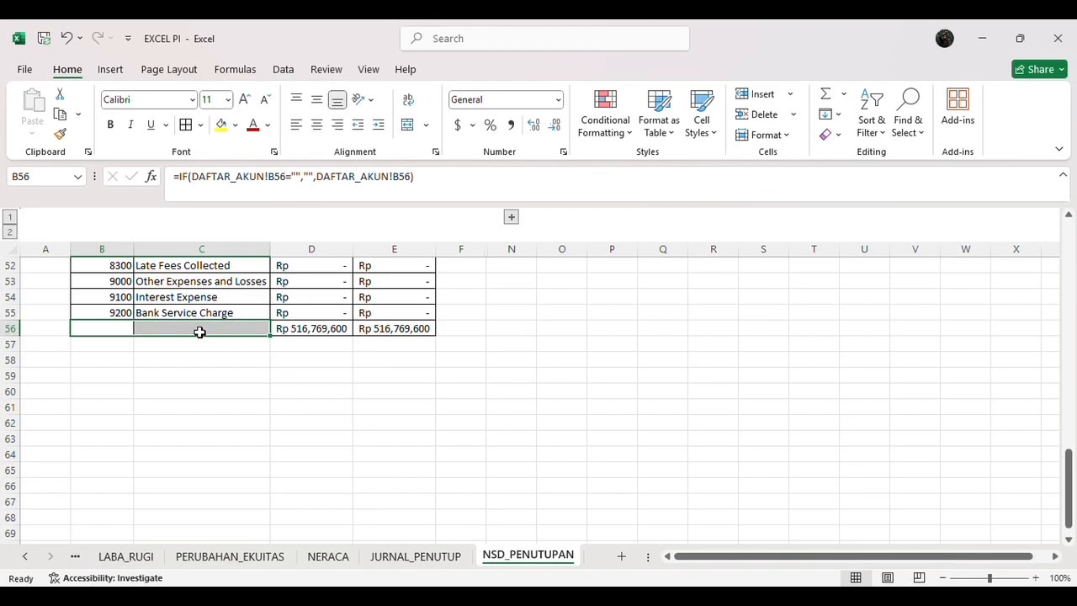
click(407, 133)
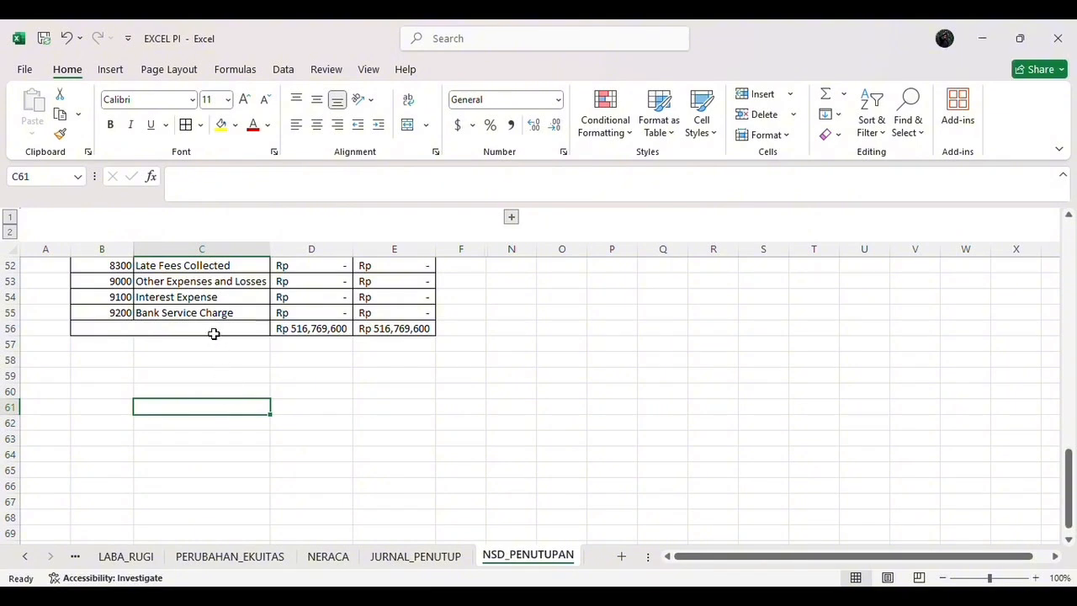
text(T)
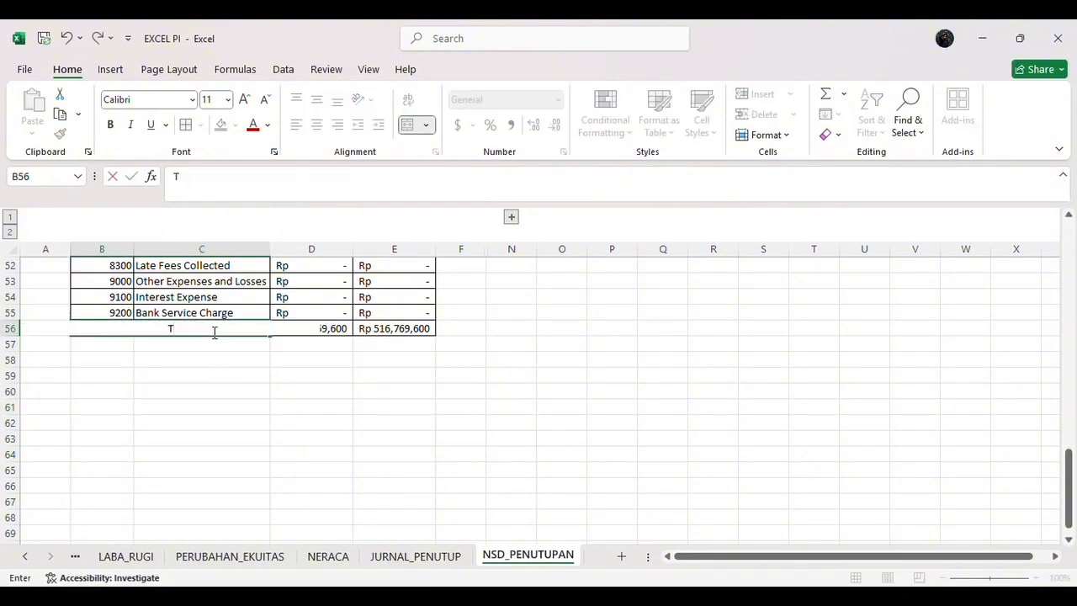
text(OTAL)
key(Return)
Step: Expand the grouped helper columns G through M and make the whole header row 6 bold
scroll(286, 392, up, 1)
scroll(287, 391, up, 15)
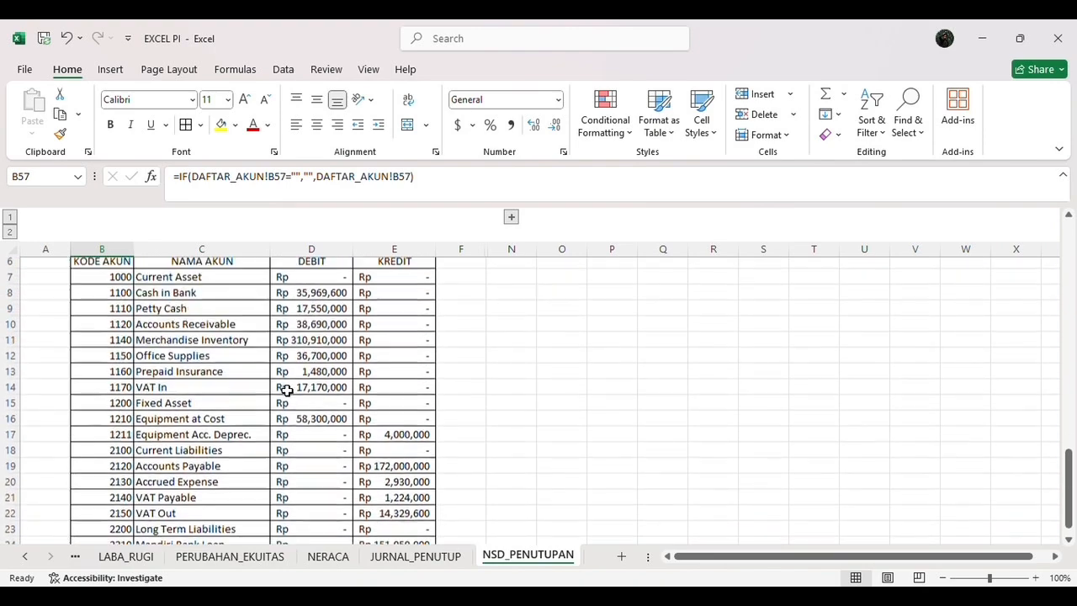
click(511, 217)
scroll(572, 437, up, 10)
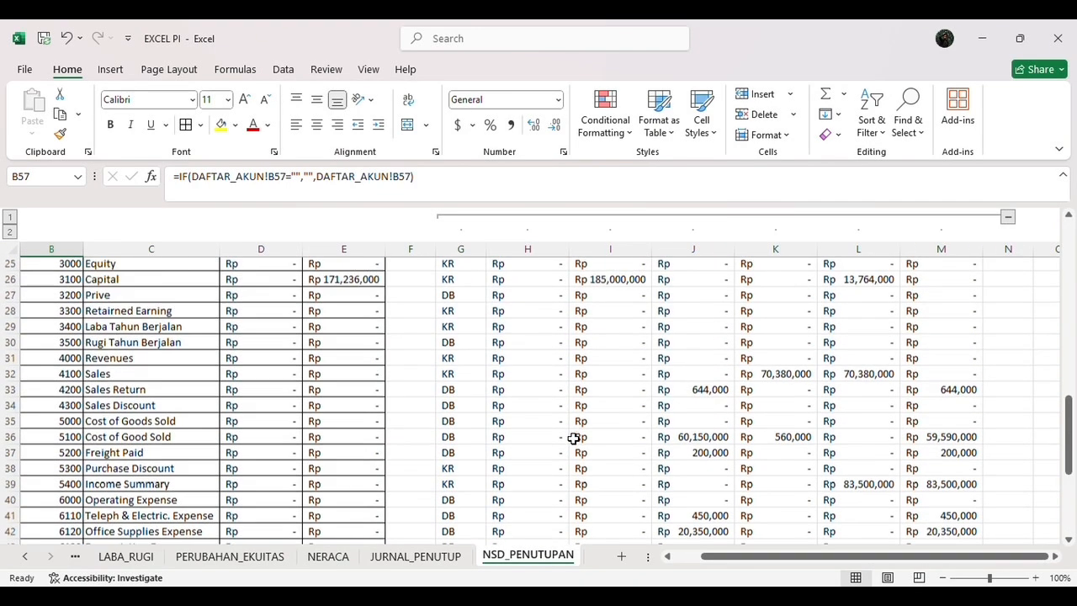
scroll(573, 439, up, 3)
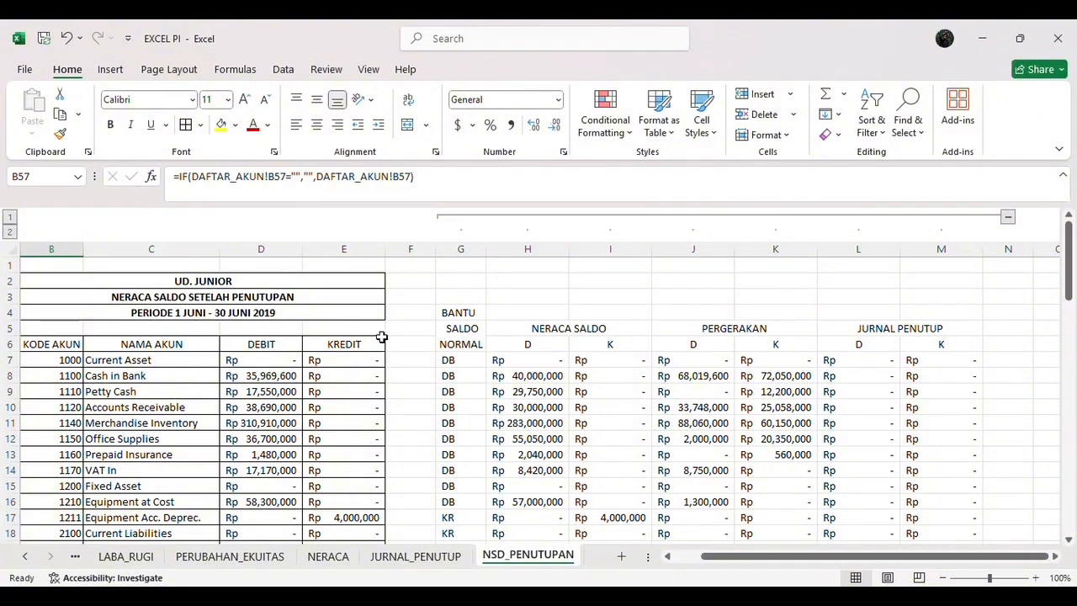
click(5, 345)
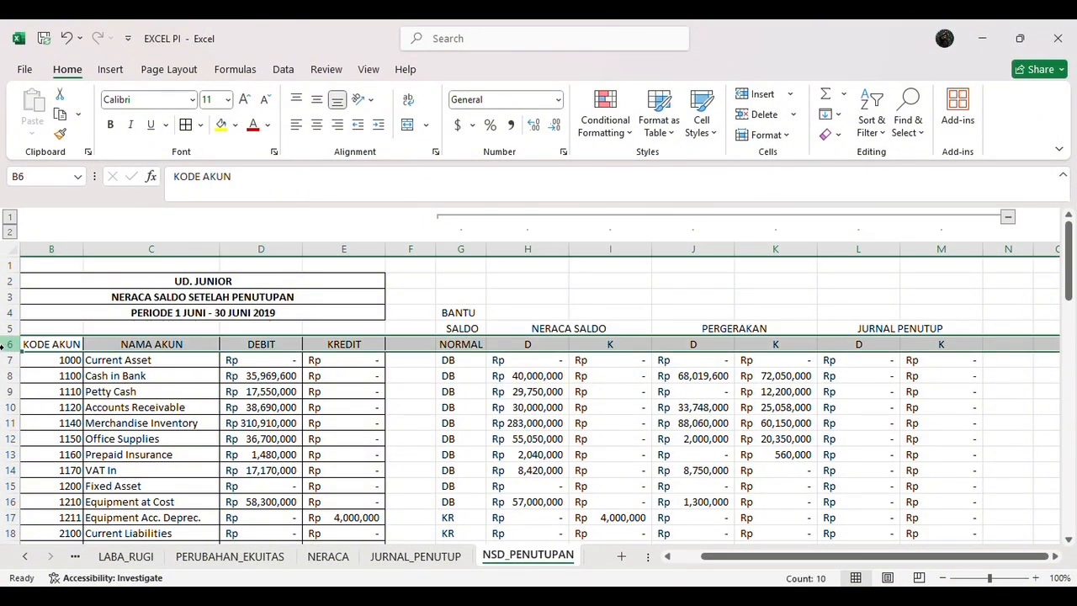
click(110, 126)
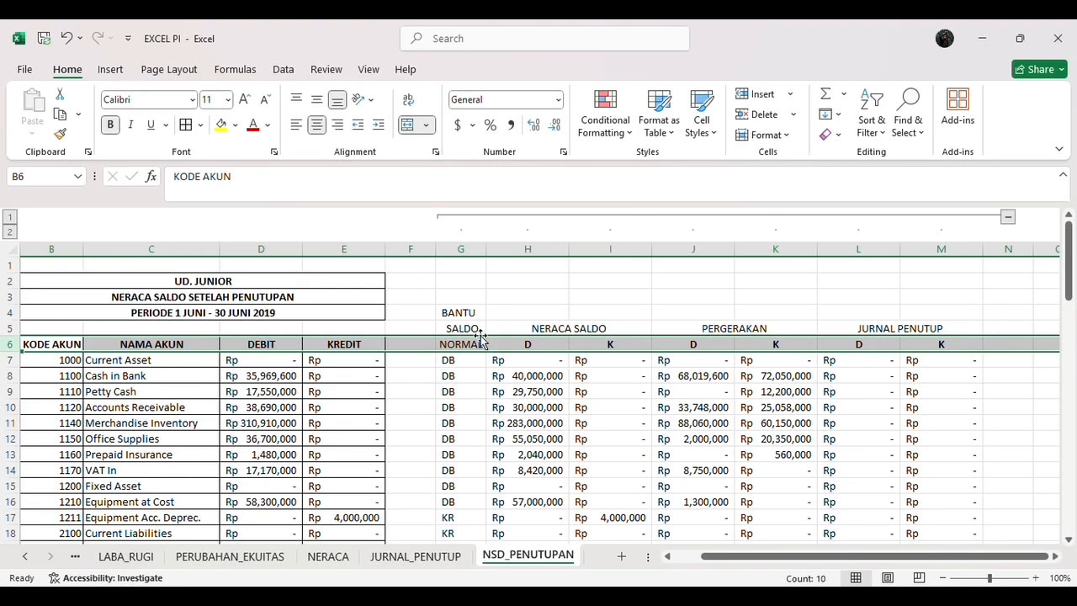
Step: Make the helper table's headings in G4:M6 bold
click(461, 313)
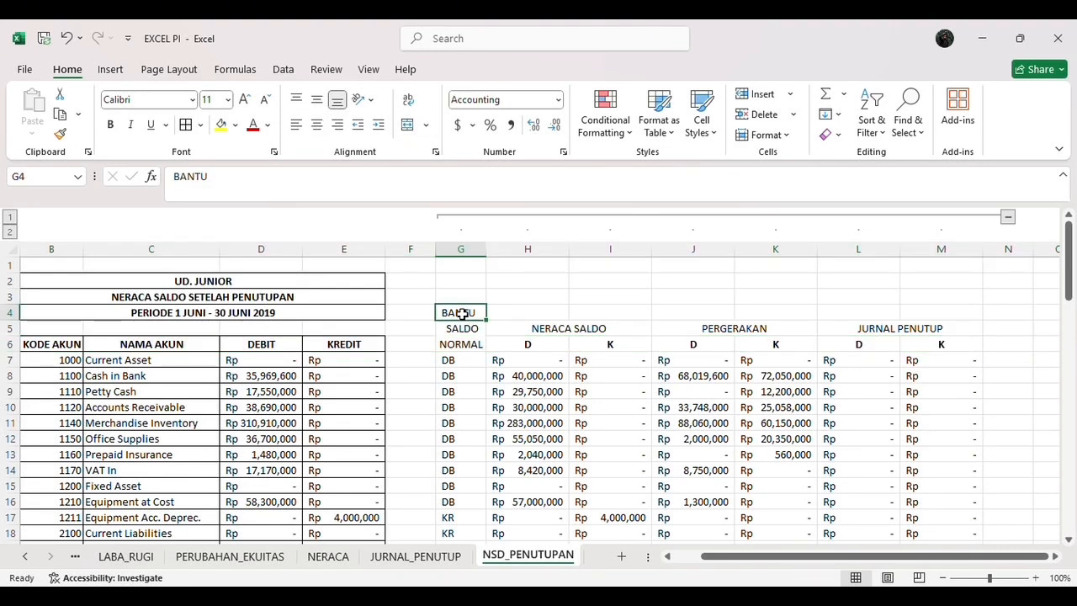
drag(470, 312, 961, 339)
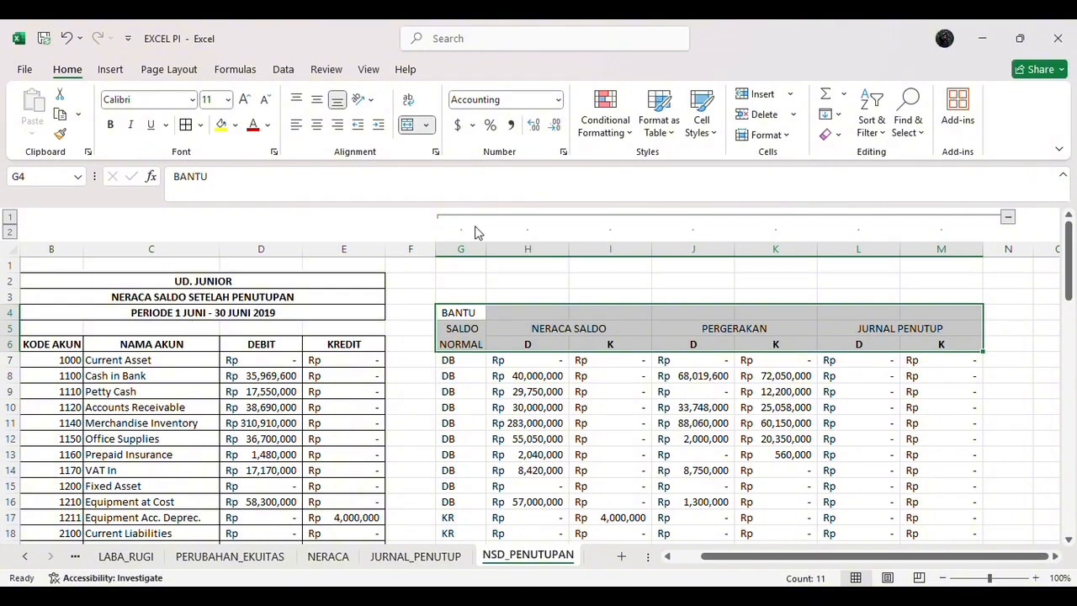
click(109, 124)
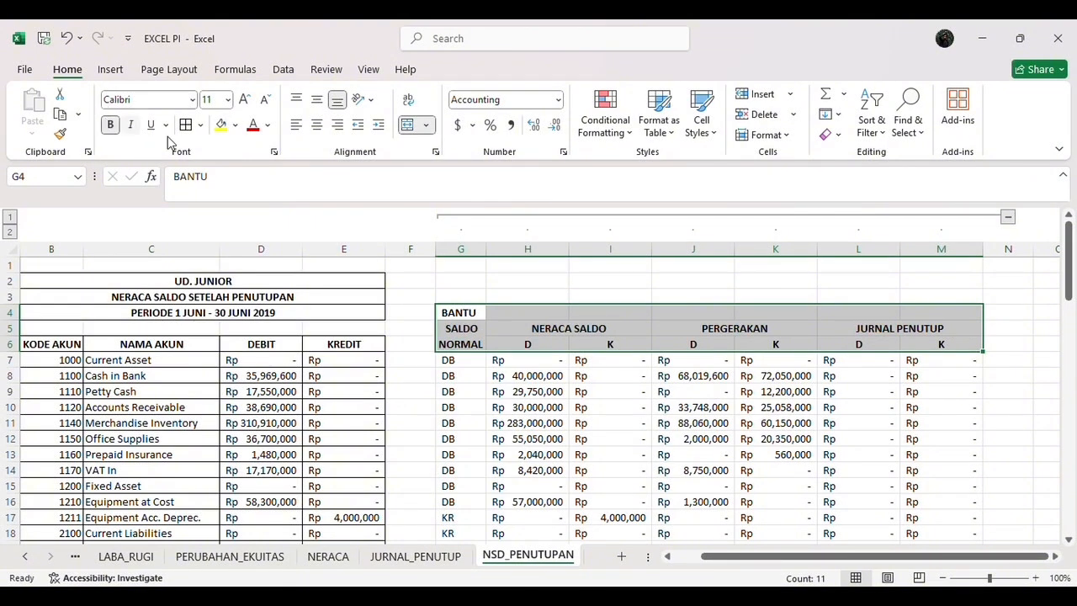
Step: Apply all borders to the helper table, covering its headings in G5:M6 and its data through the totals in G7:M56
drag(461, 335, 841, 340)
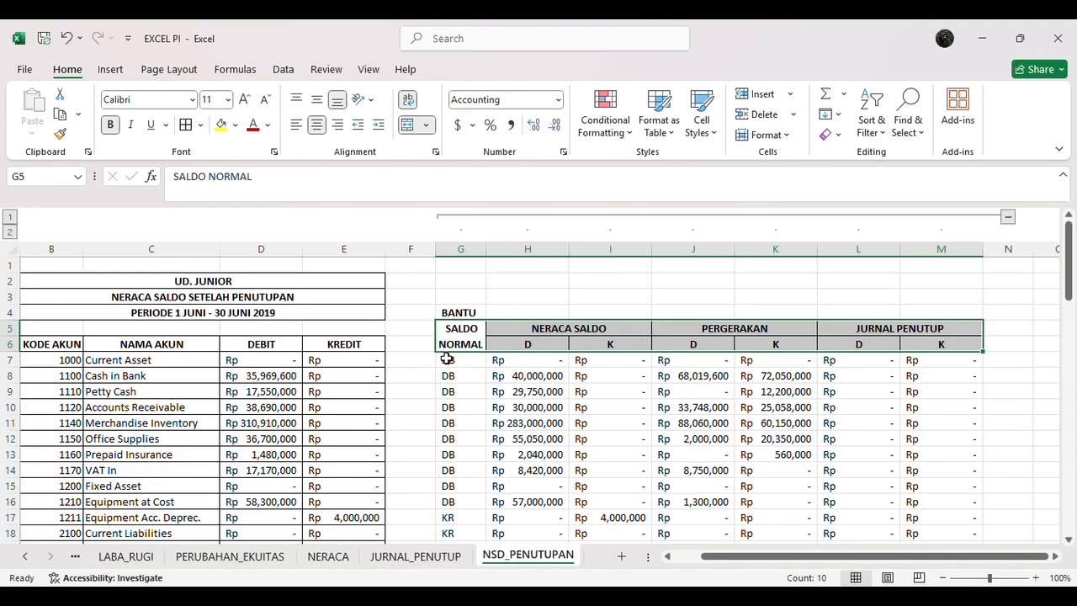
drag(442, 354, 945, 516)
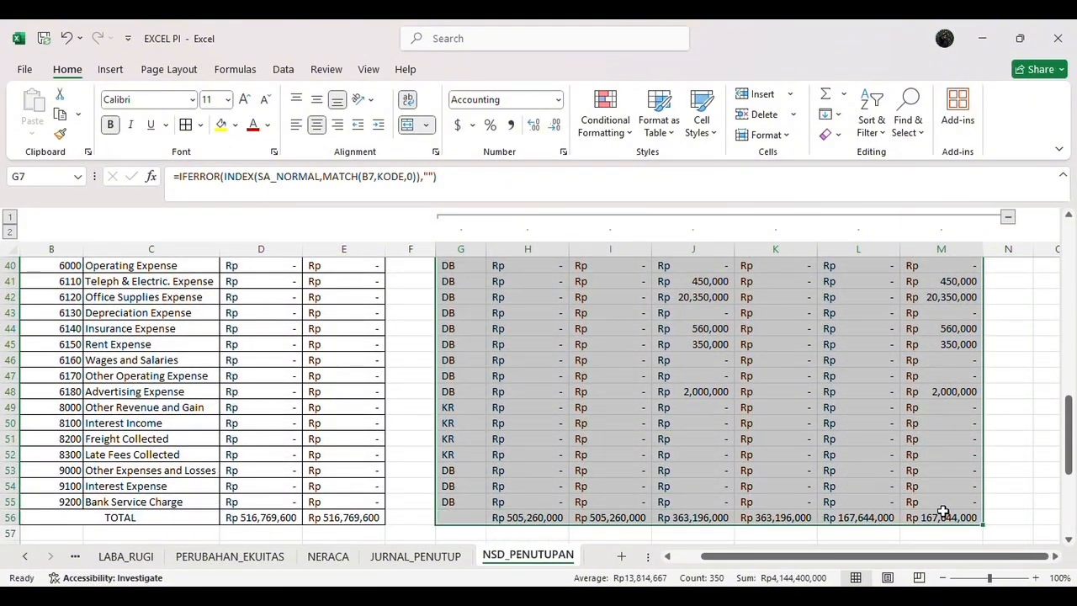
click(185, 126)
scroll(411, 421, up, 13)
click(411, 421)
ctrl+scroll(412, 421, down, 5)
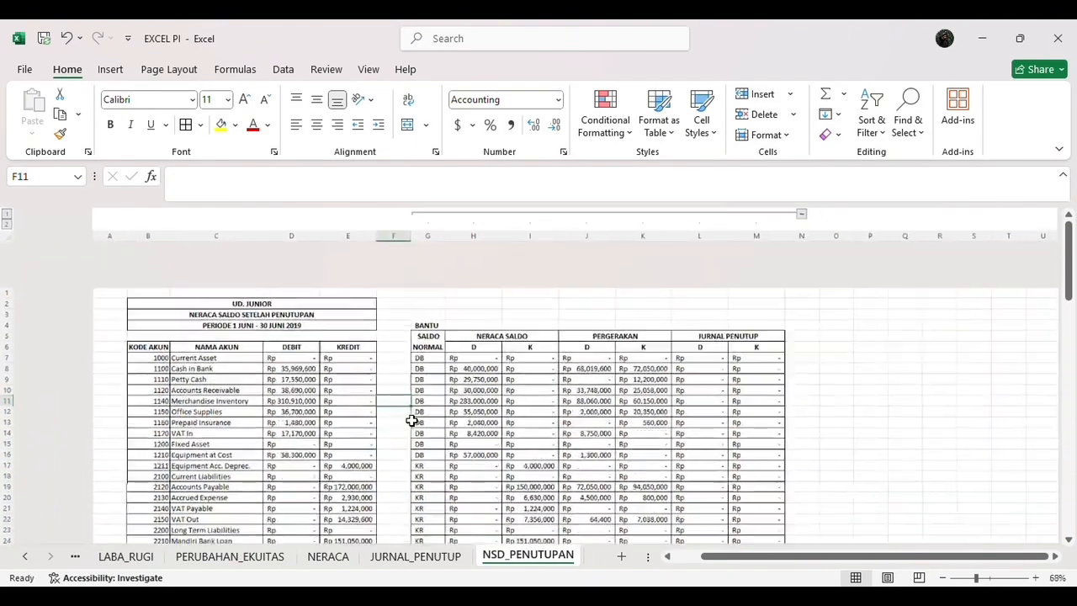
scroll(411, 420, up, 2)
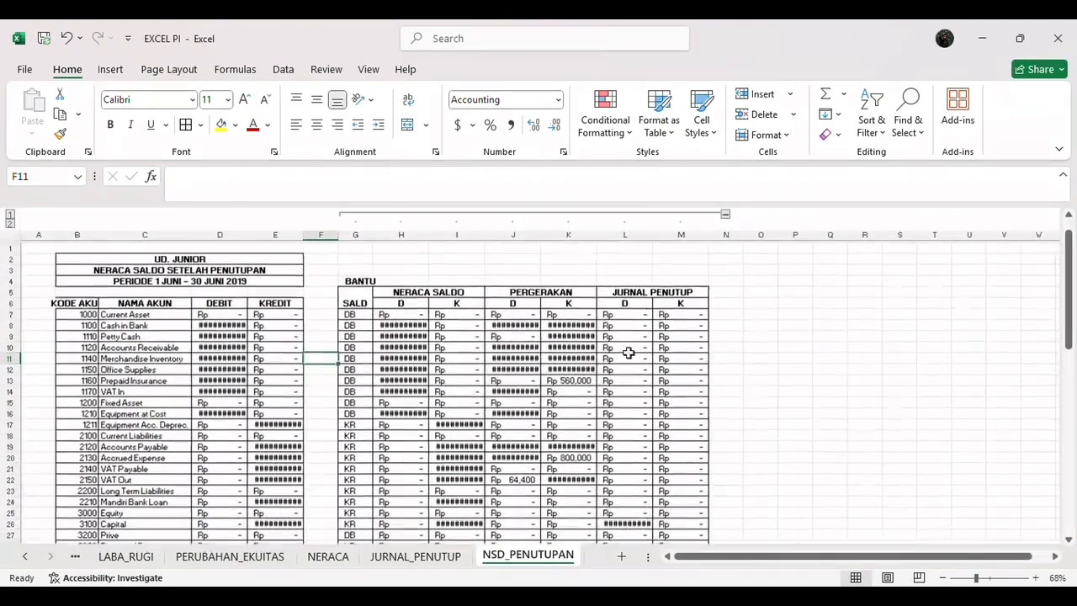
Step: Collapse the helper column group G through M so only the trial balance is shown, enlarged from its title rows
click(725, 216)
ctrl+scroll(350, 386, up, 5)
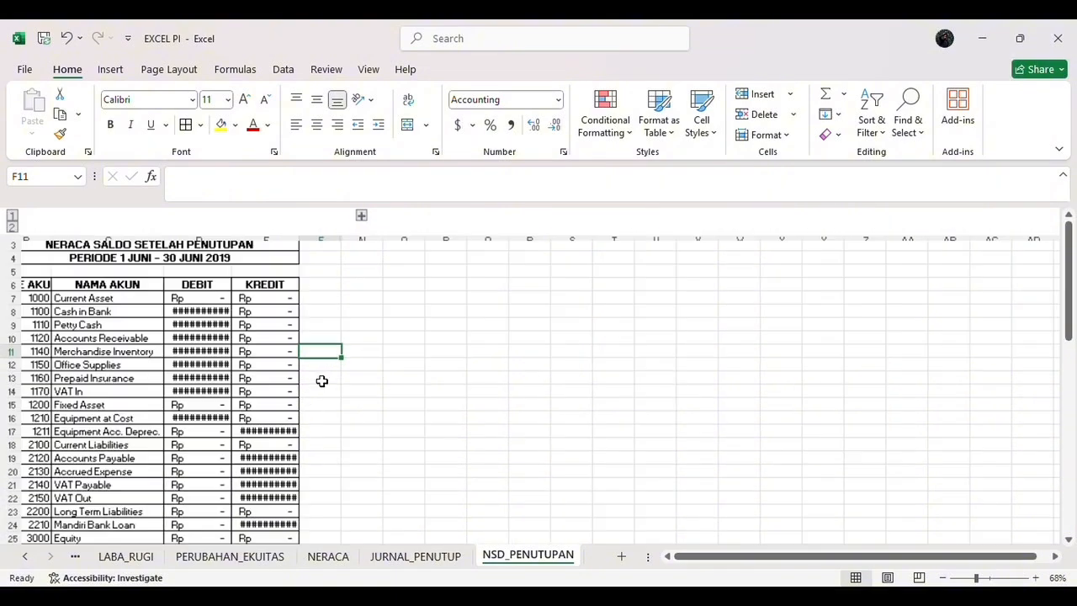
scroll(350, 387, up, 2)
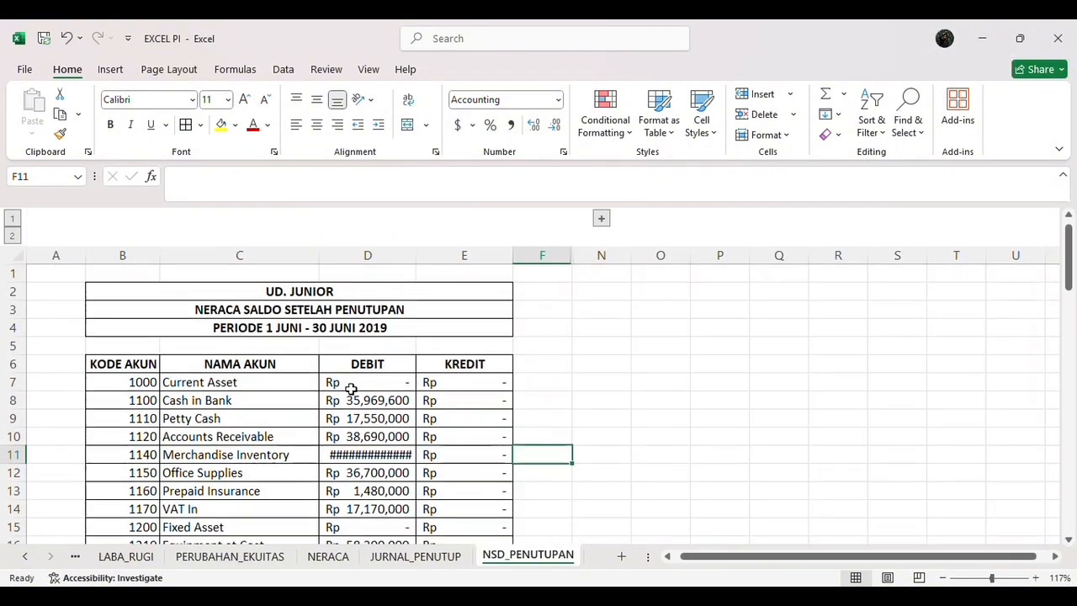
ctrl+scroll(351, 387, up, 1)
scroll(523, 384, down, 1)
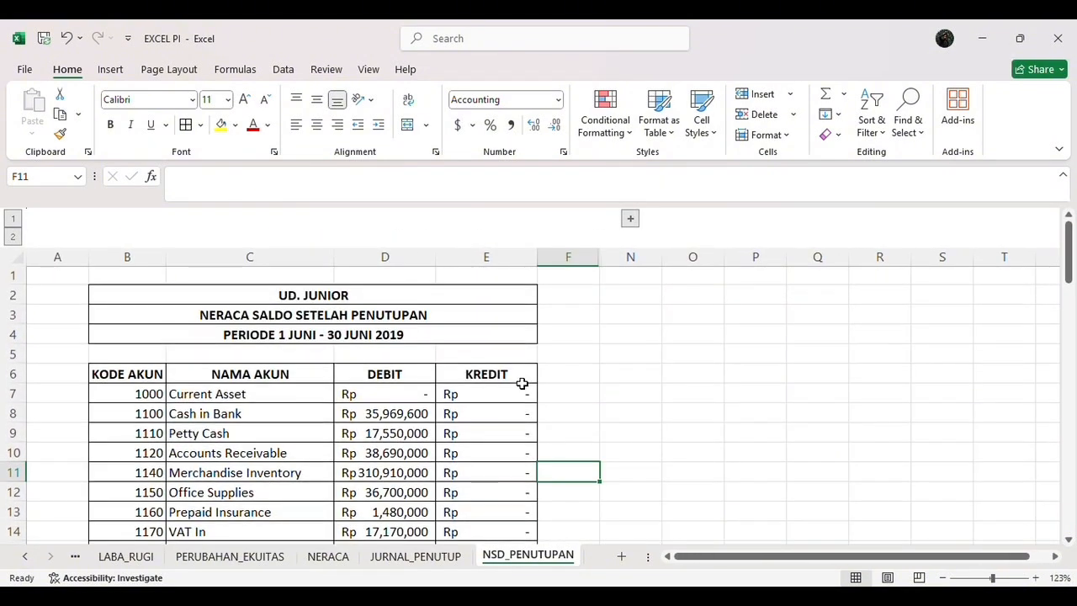
scroll(522, 383, up, 1)
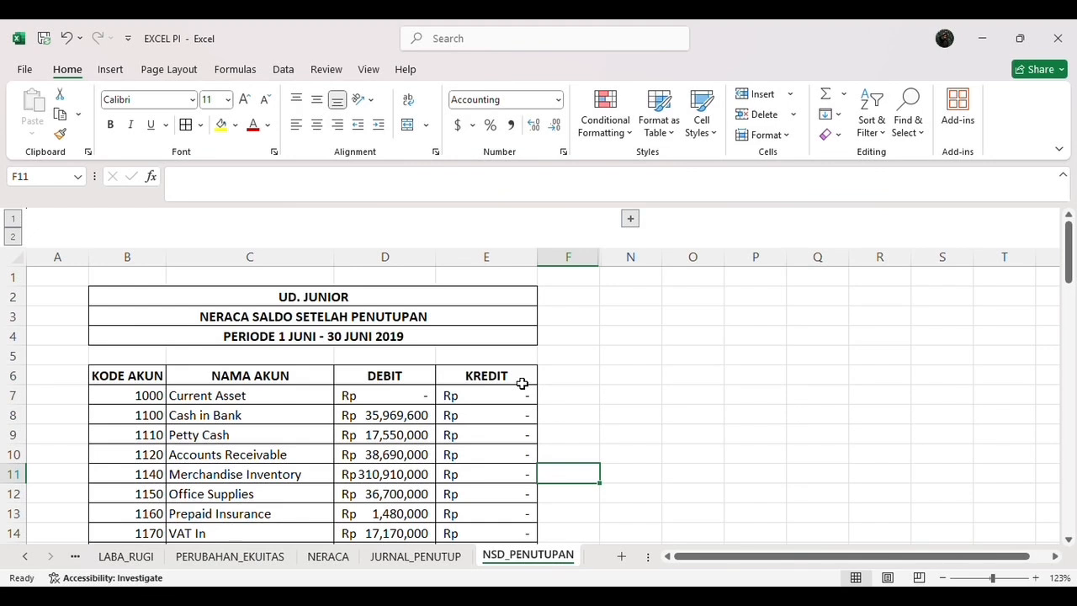